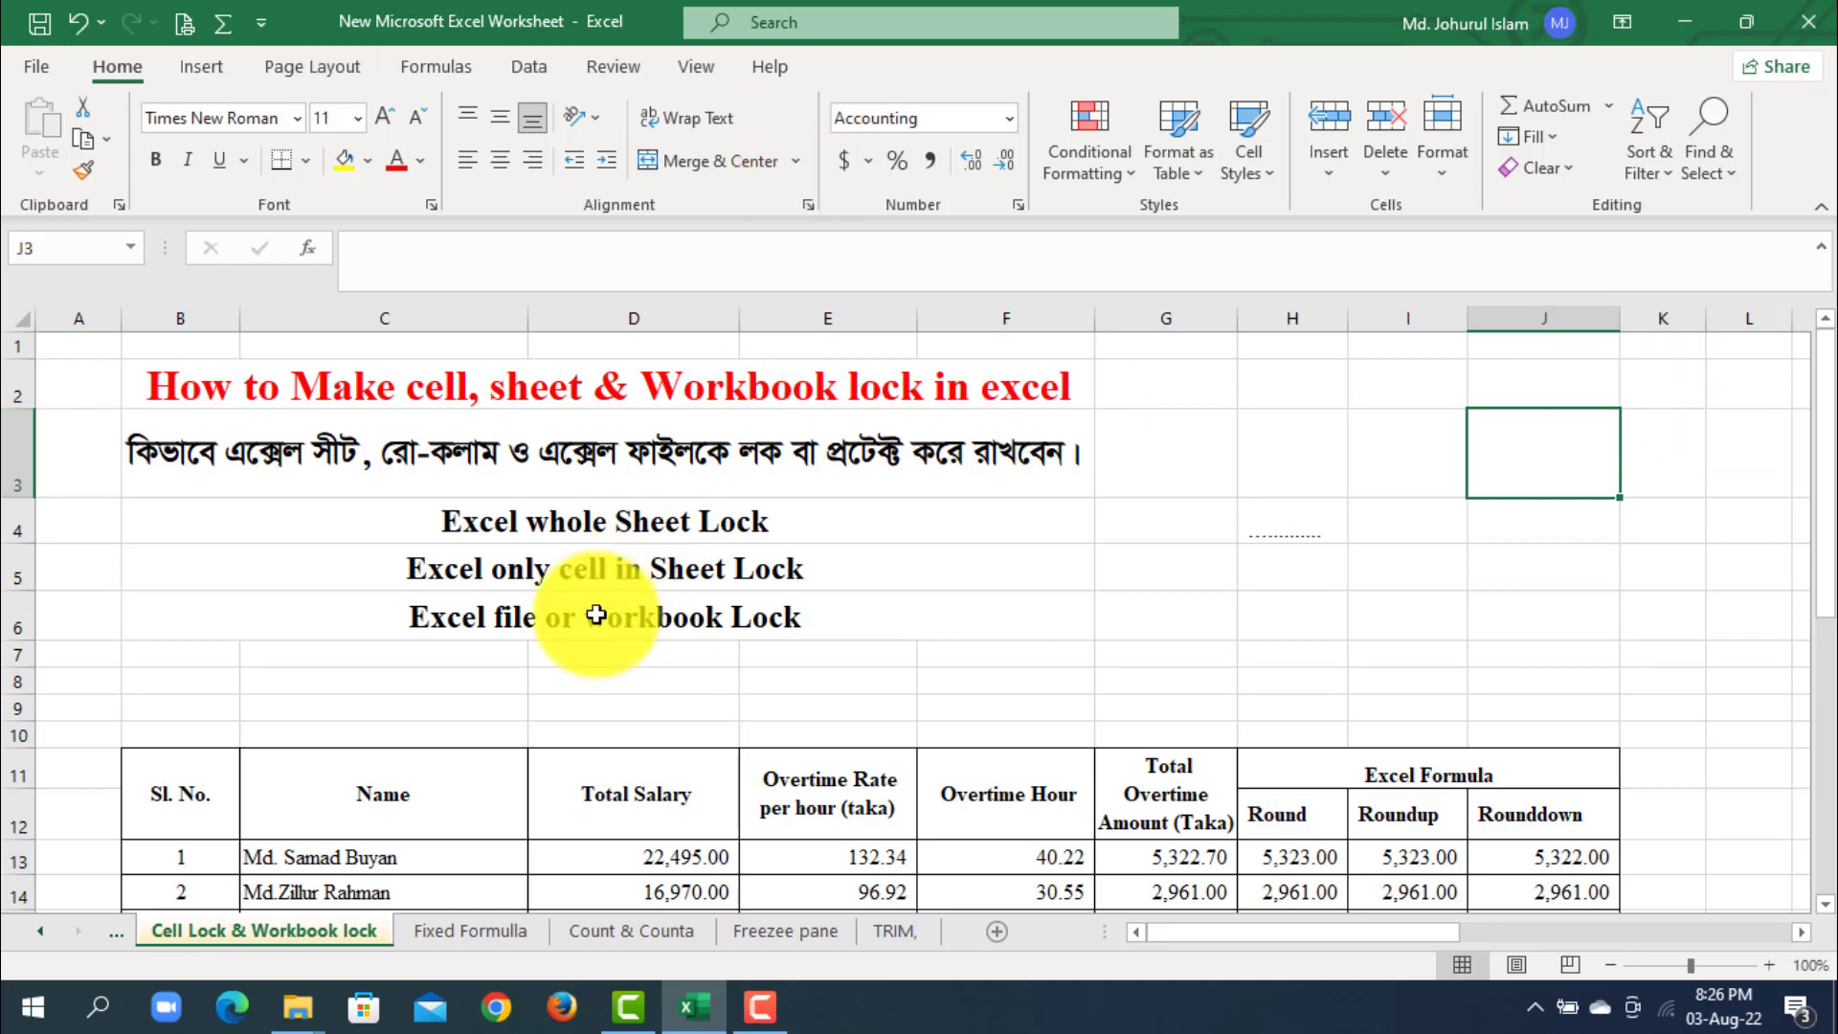
click(844, 516)
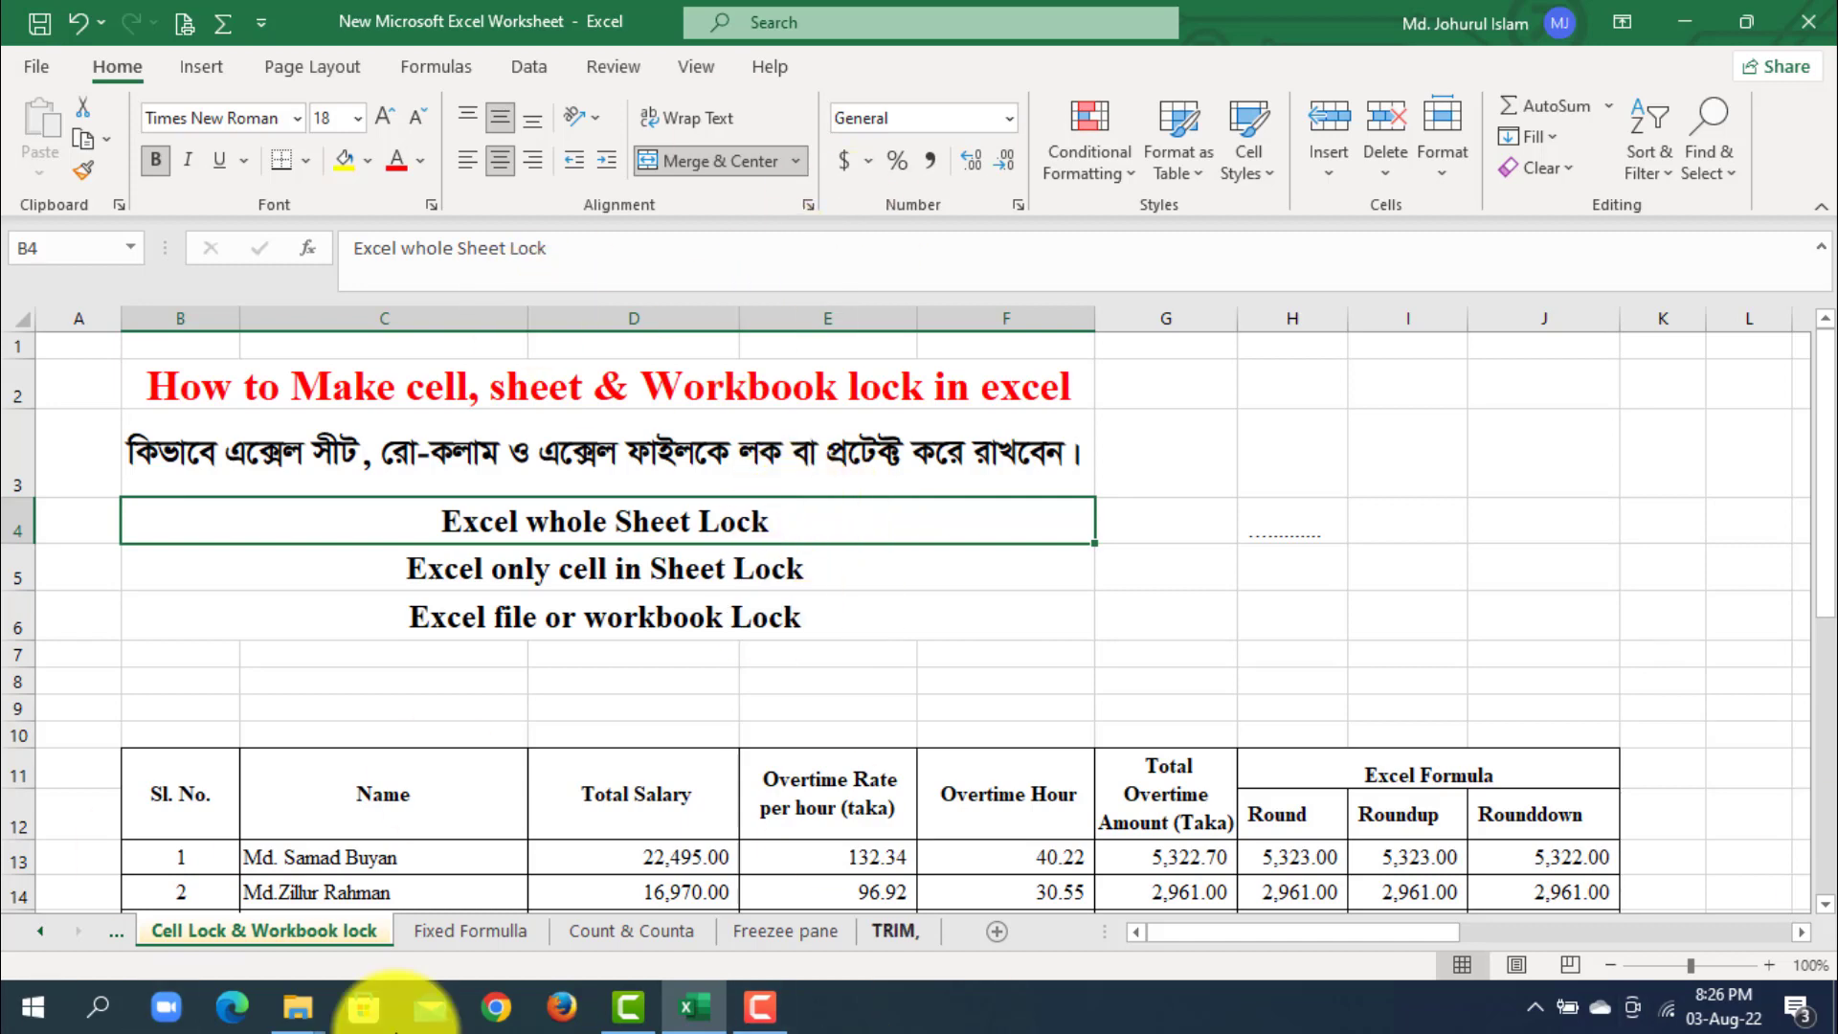
drag(1053, 799, 1526, 833)
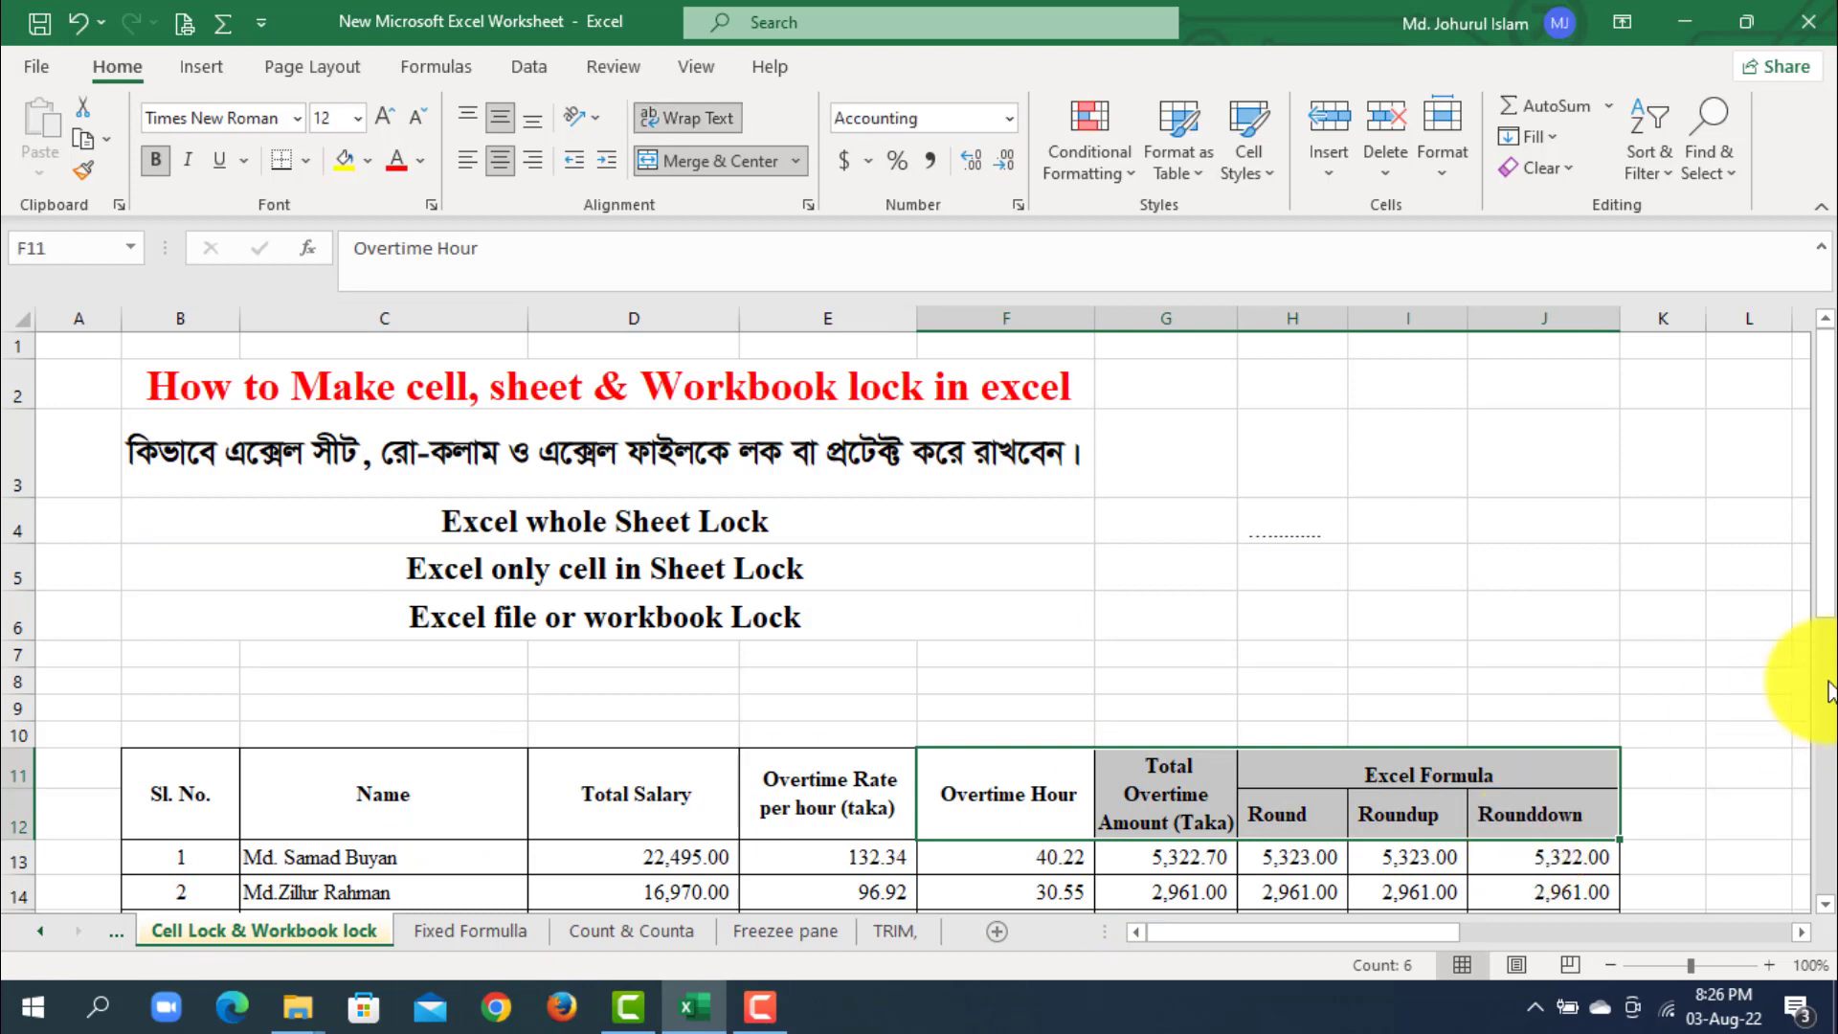
drag(1830, 593, 1823, 609)
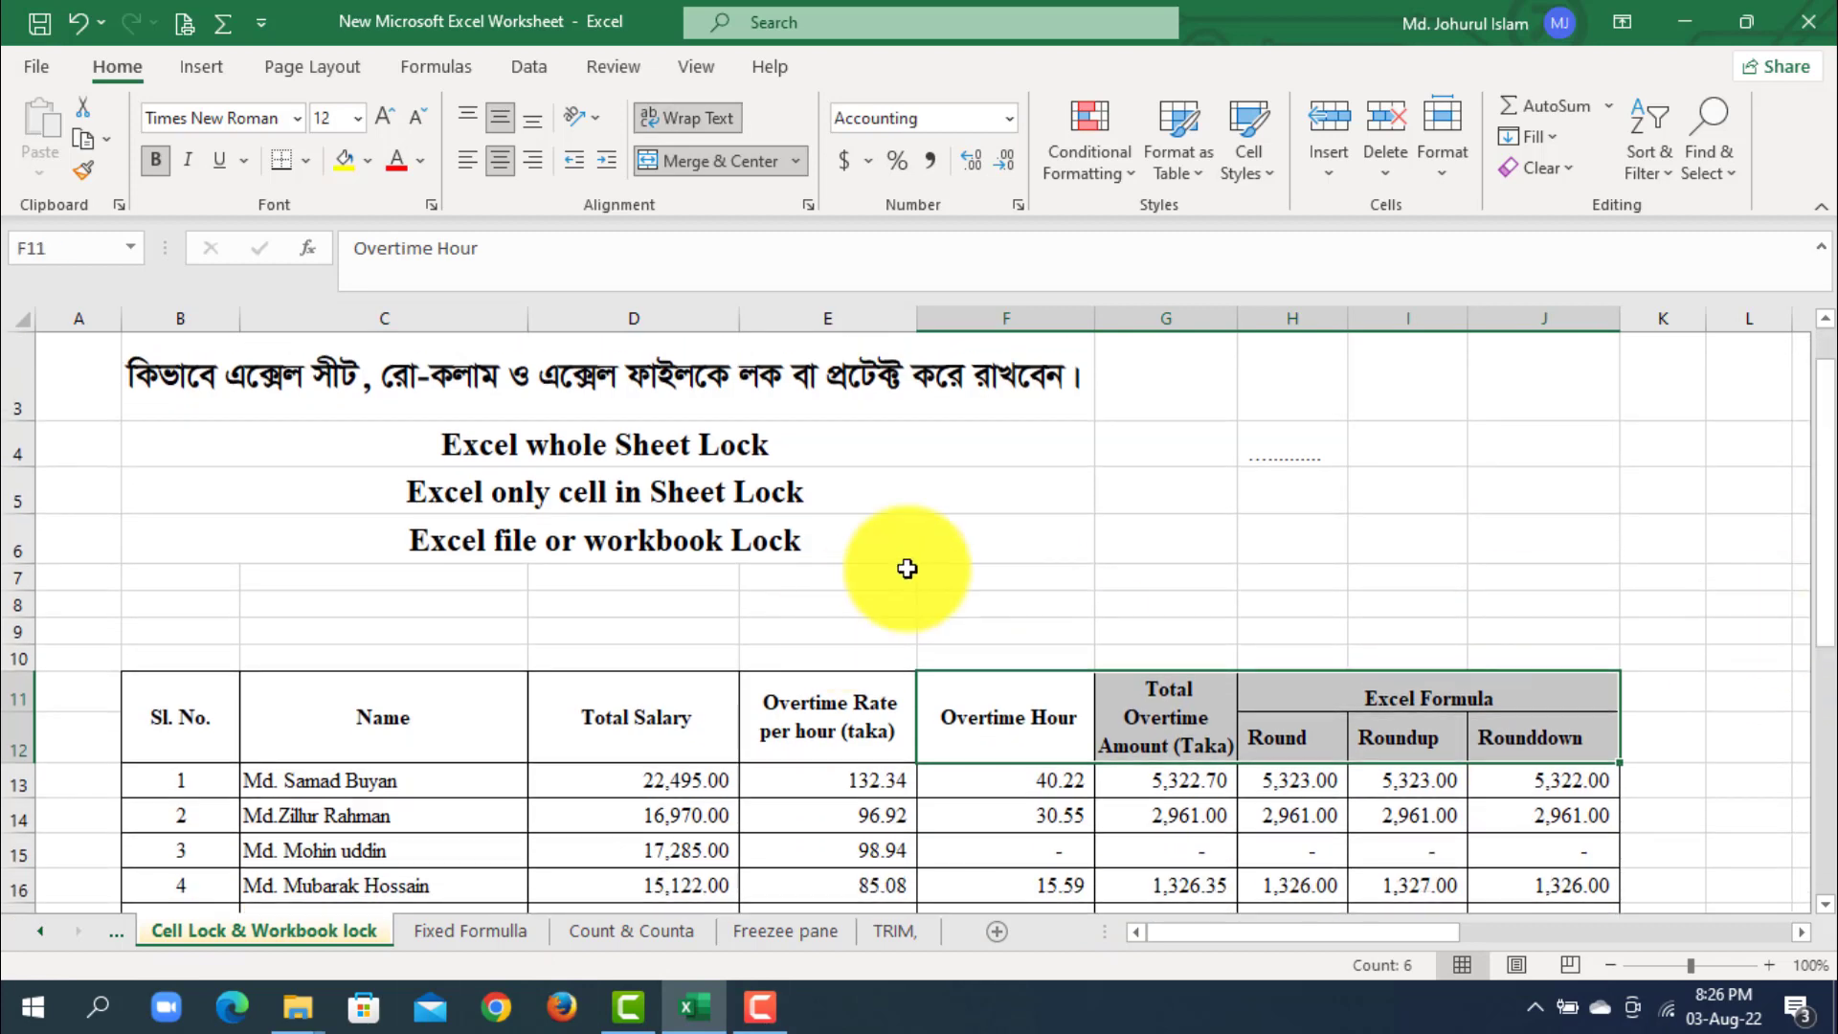
click(919, 560)
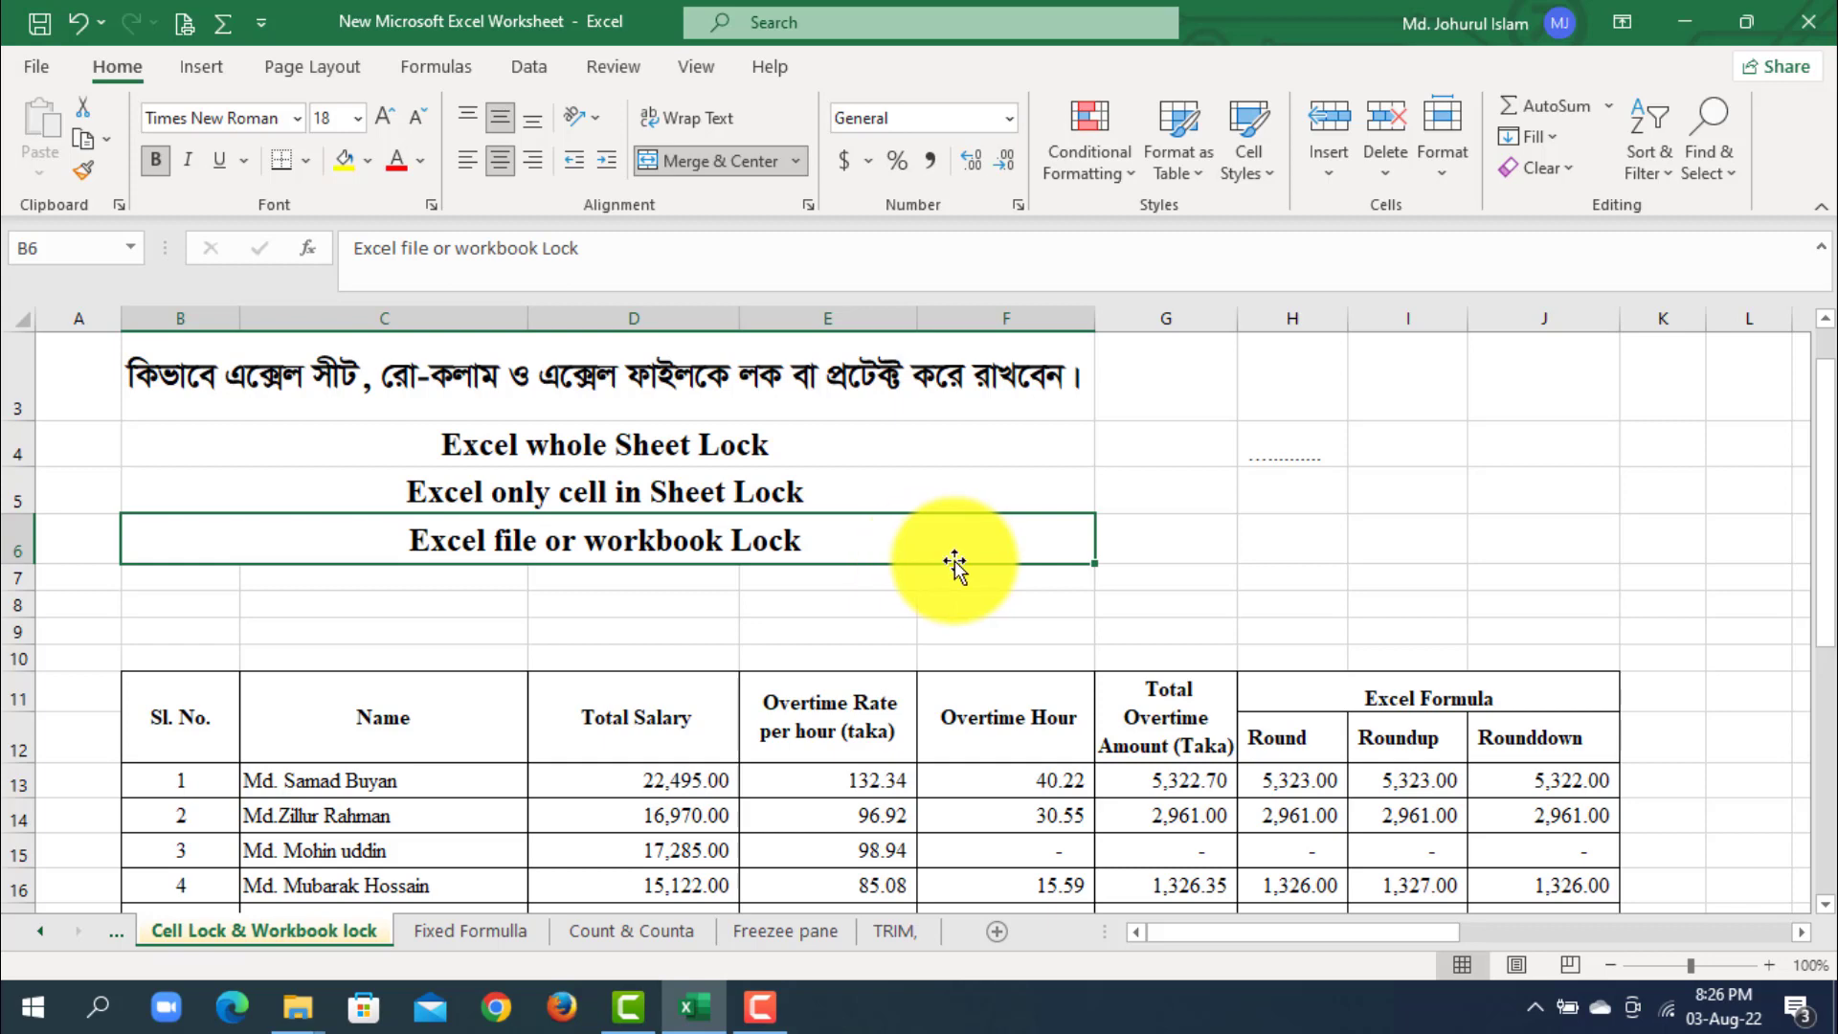
click(1482, 607)
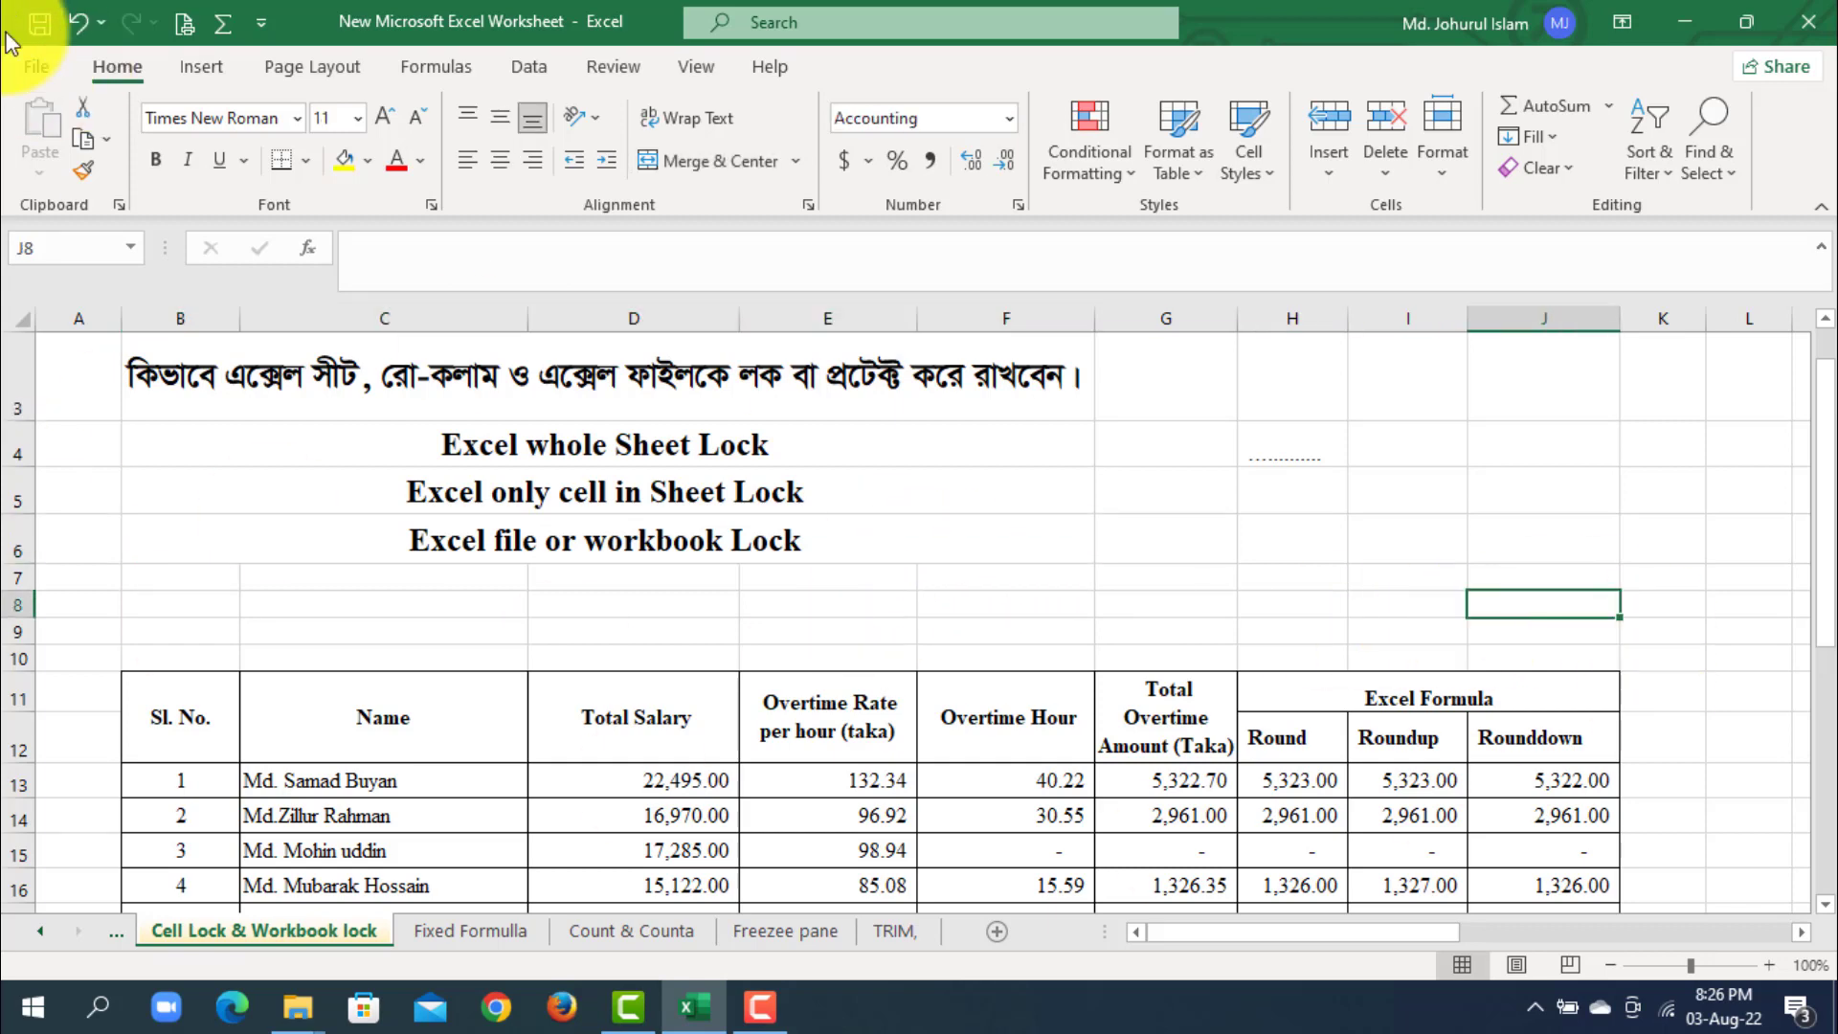
click(1074, 576)
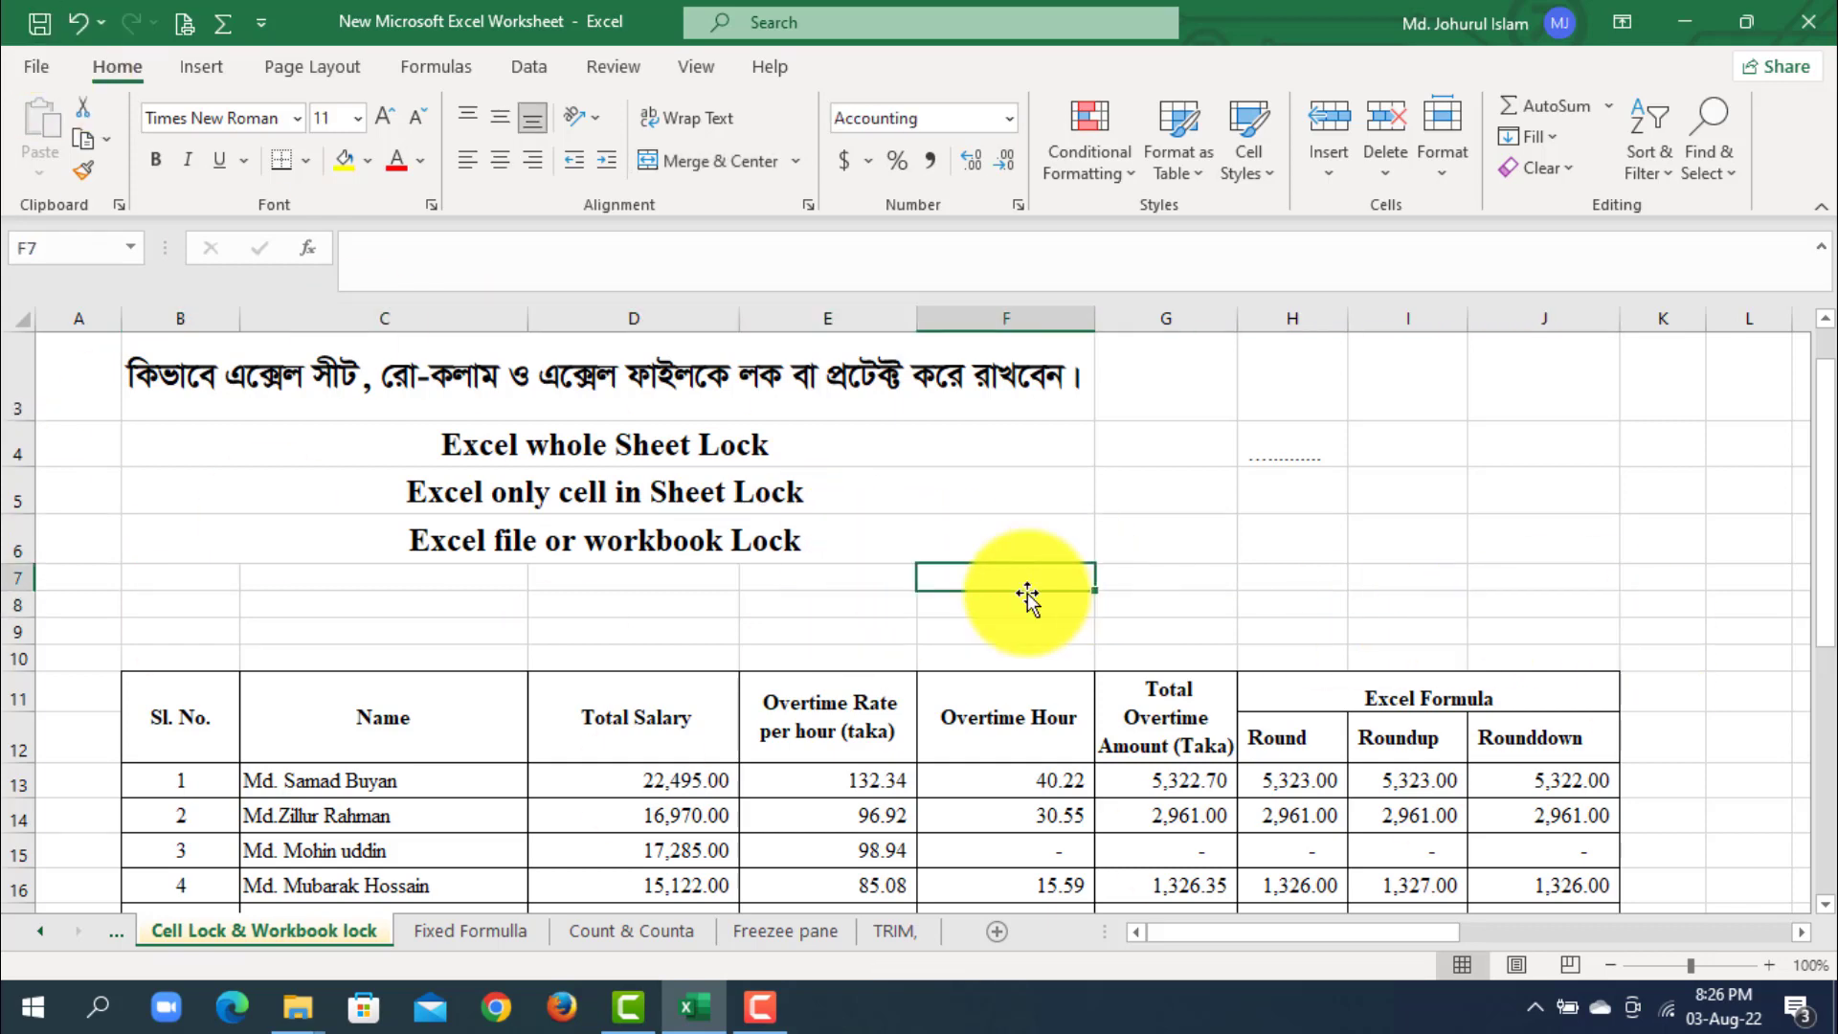
- Select the entire worksheet and apply the Locked protection option in the cell format settings
click(25, 319)
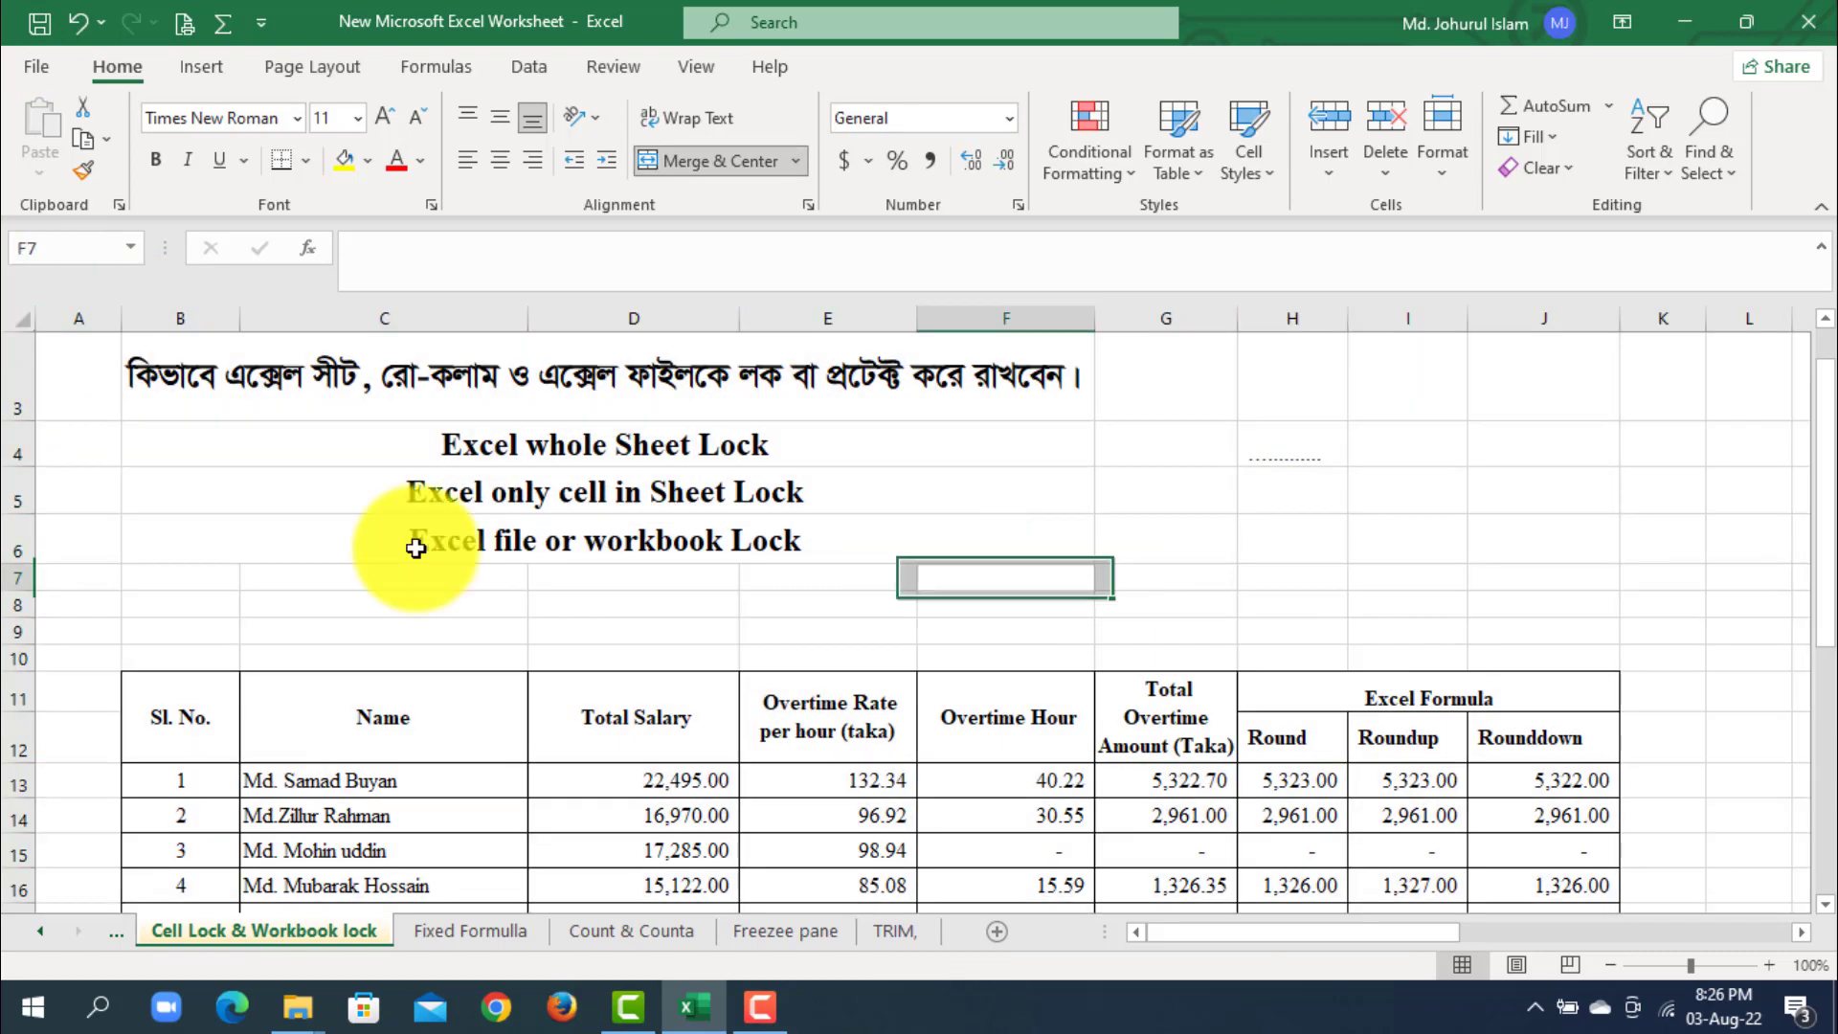
click(1005, 579)
click(15, 316)
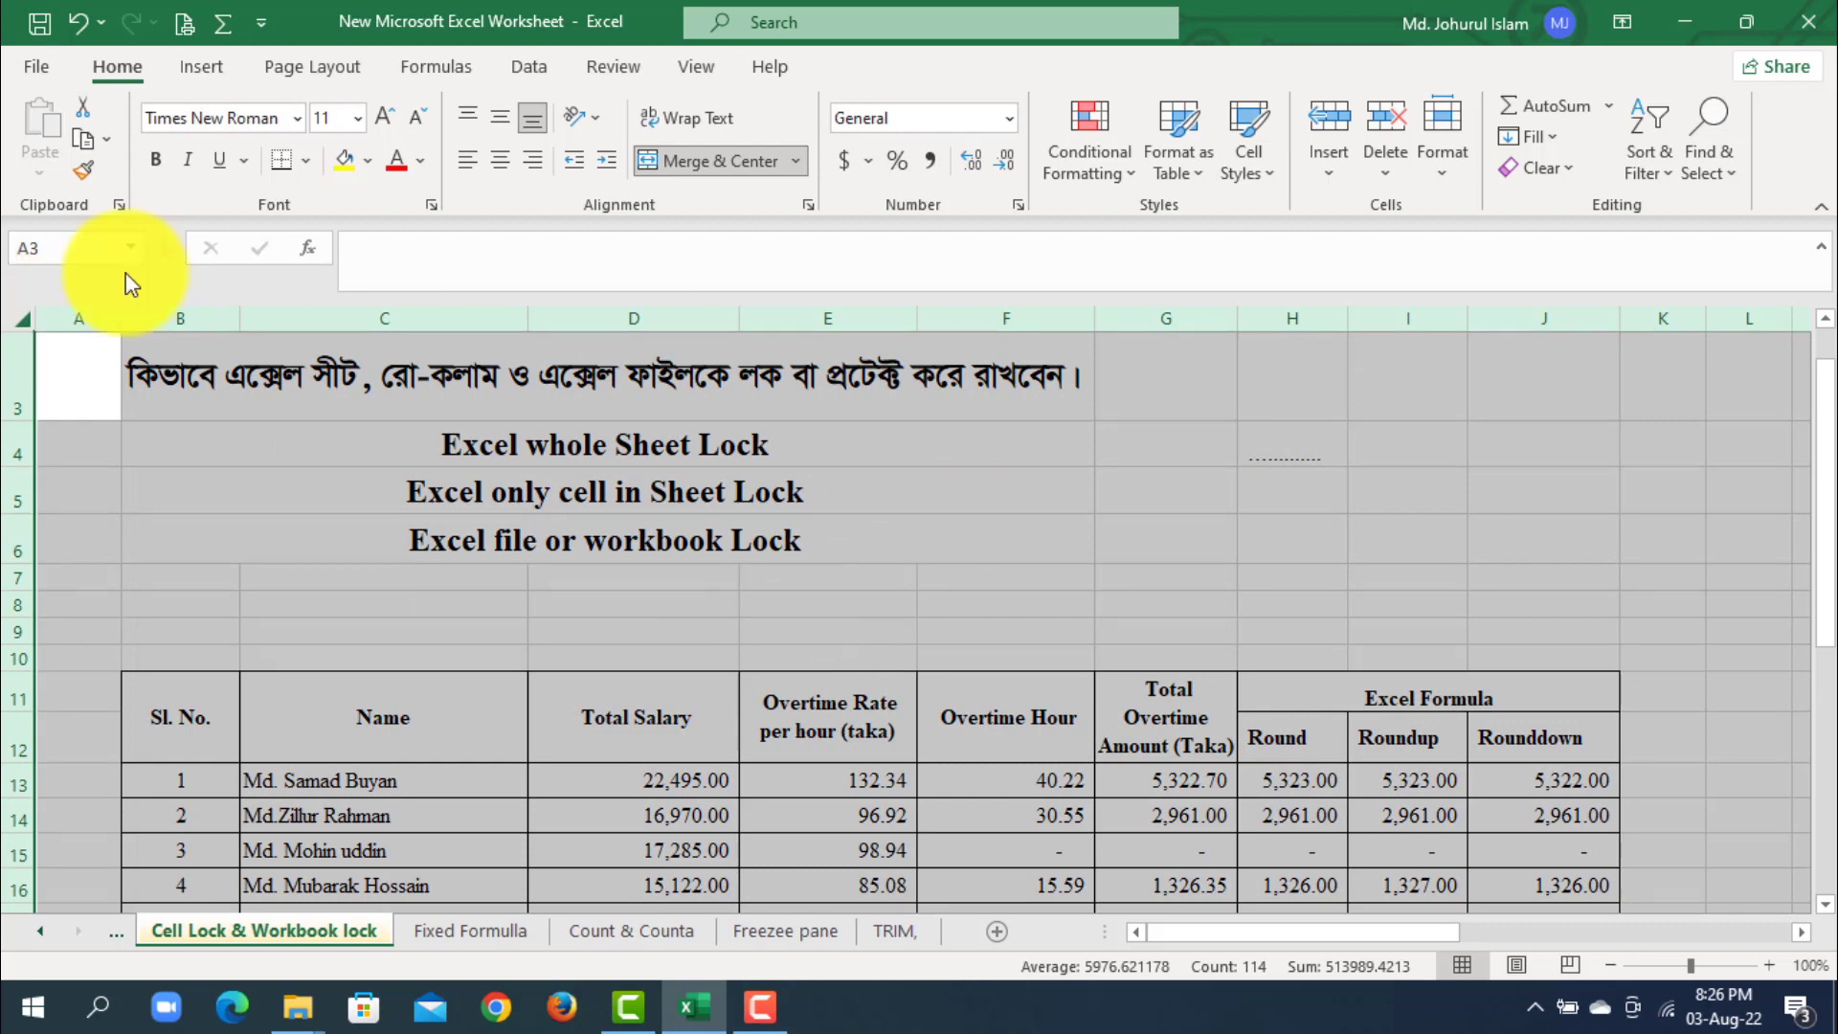
click(614, 66)
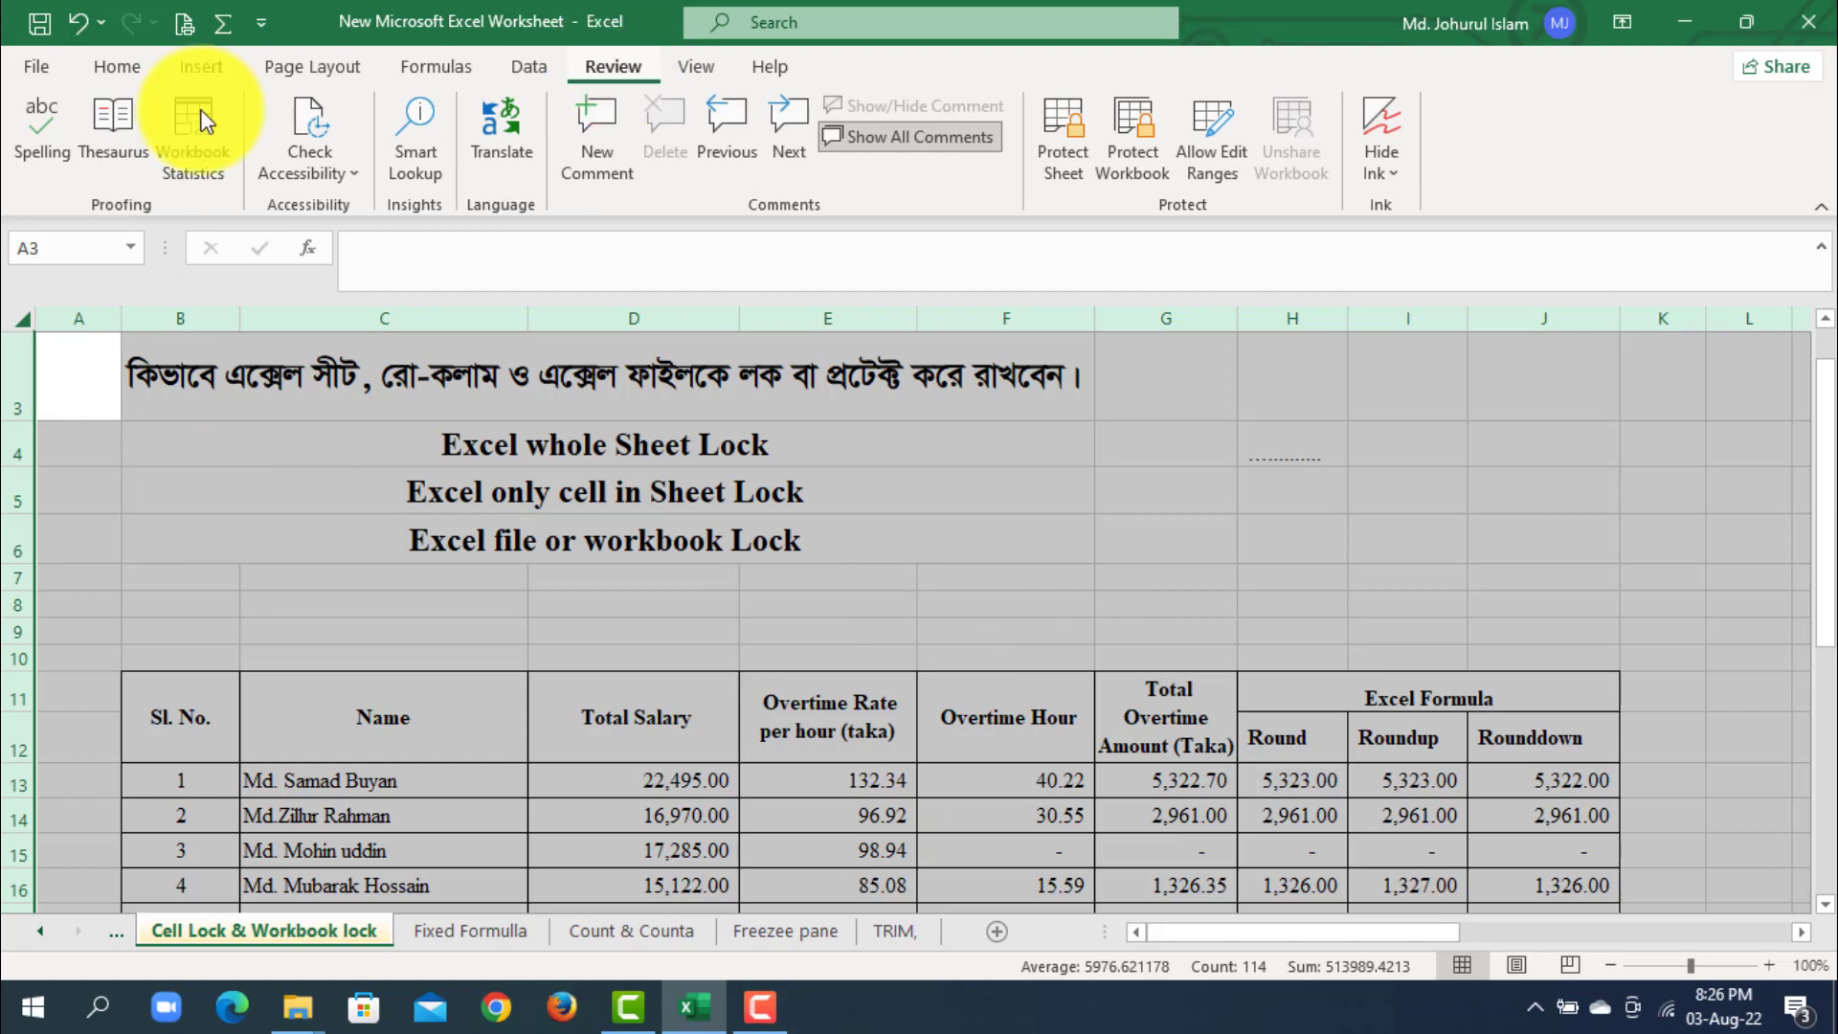
click(146, 69)
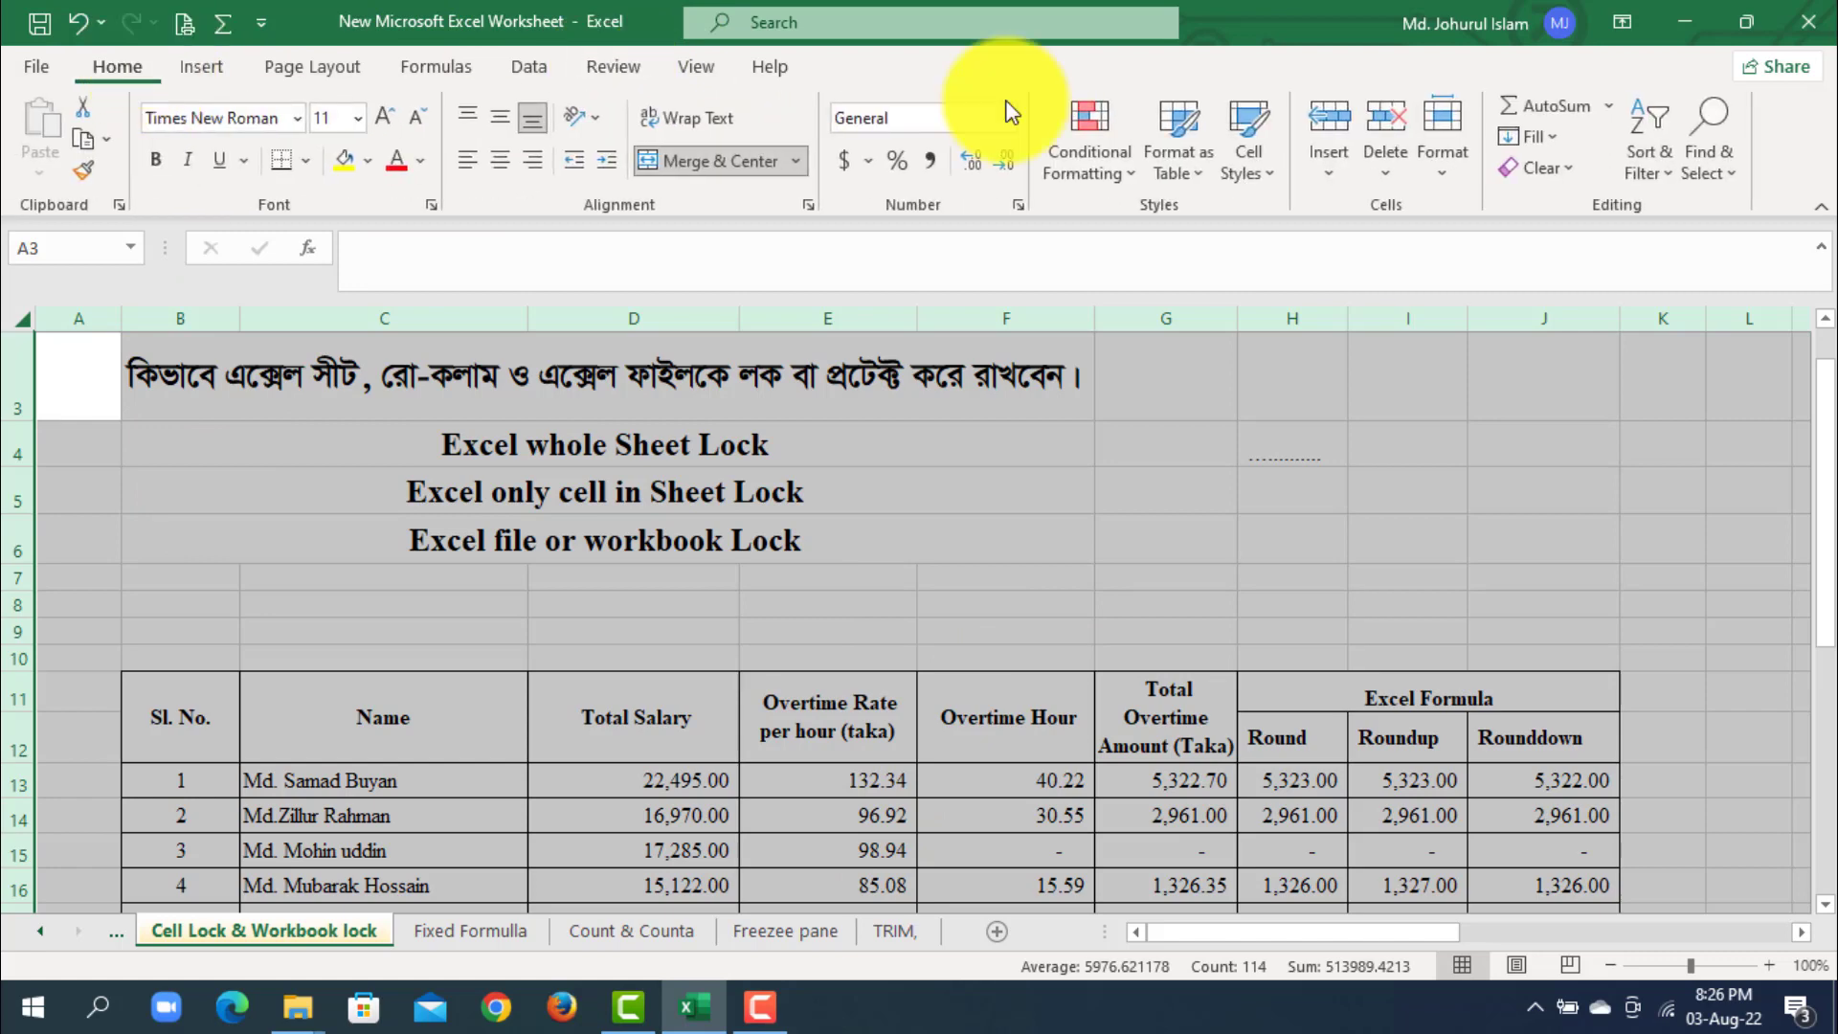
click(1018, 206)
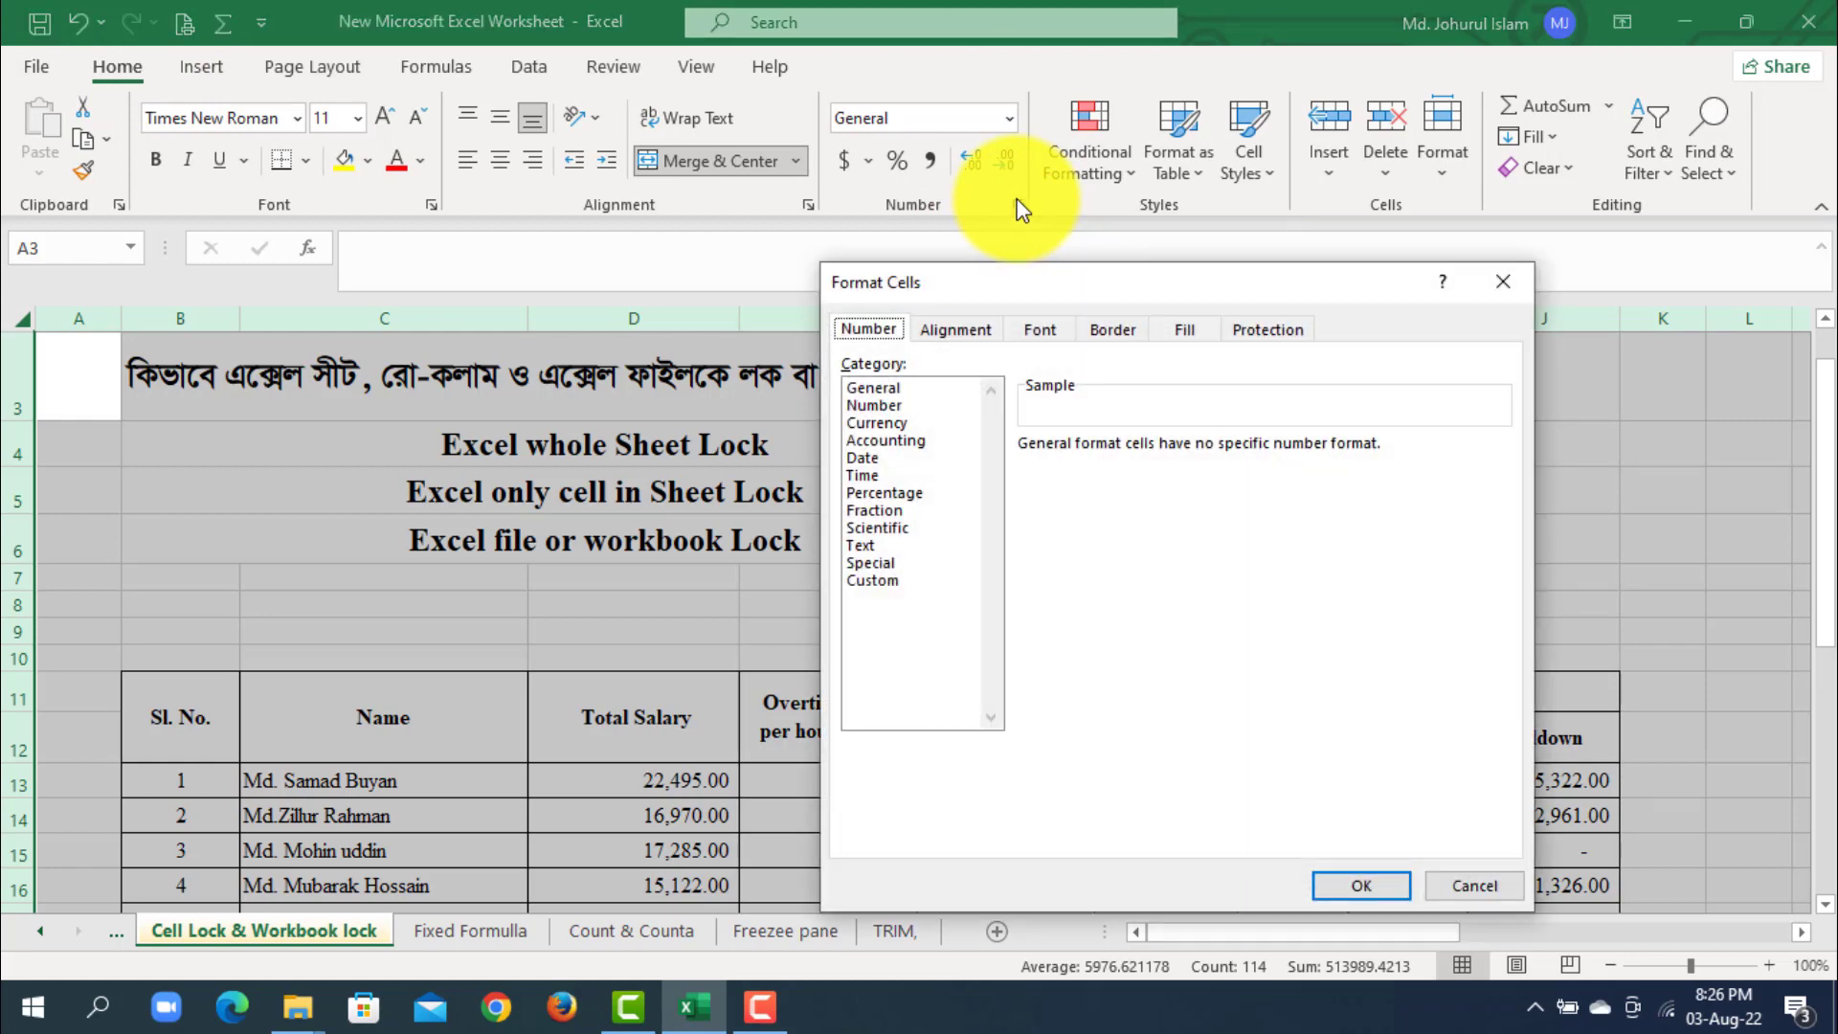
click(1266, 330)
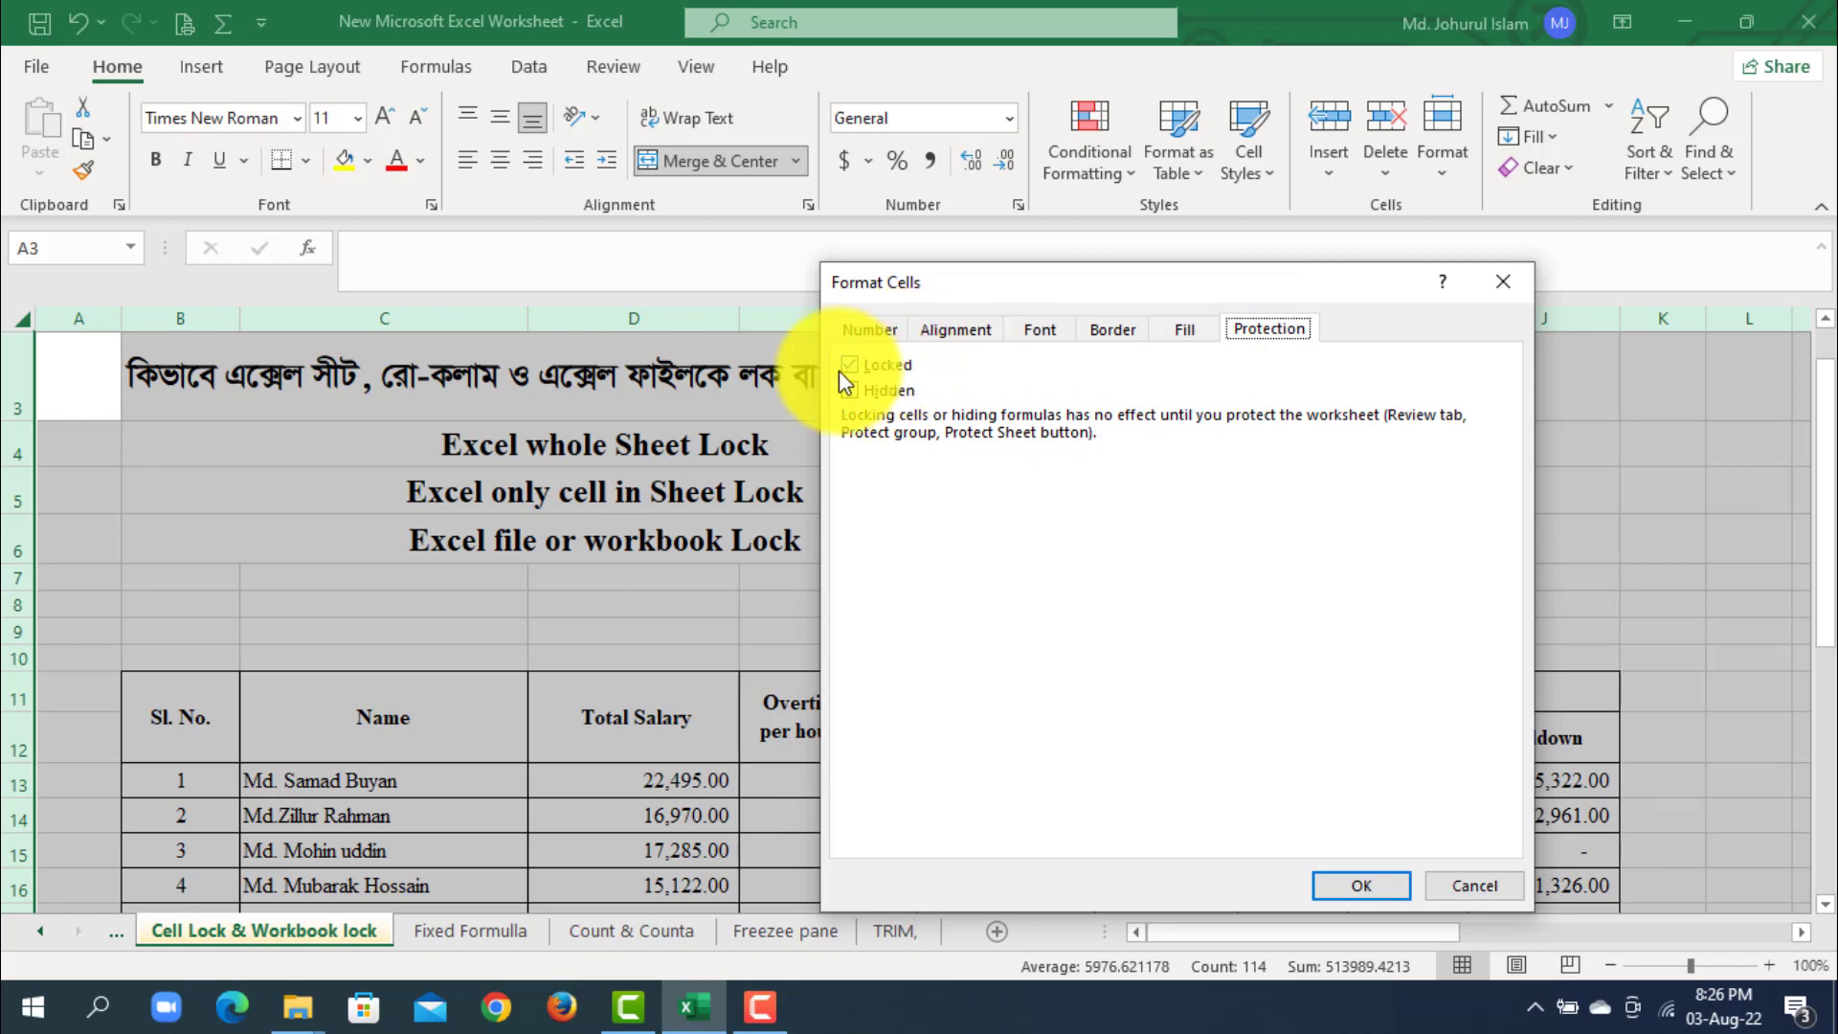
click(1364, 885)
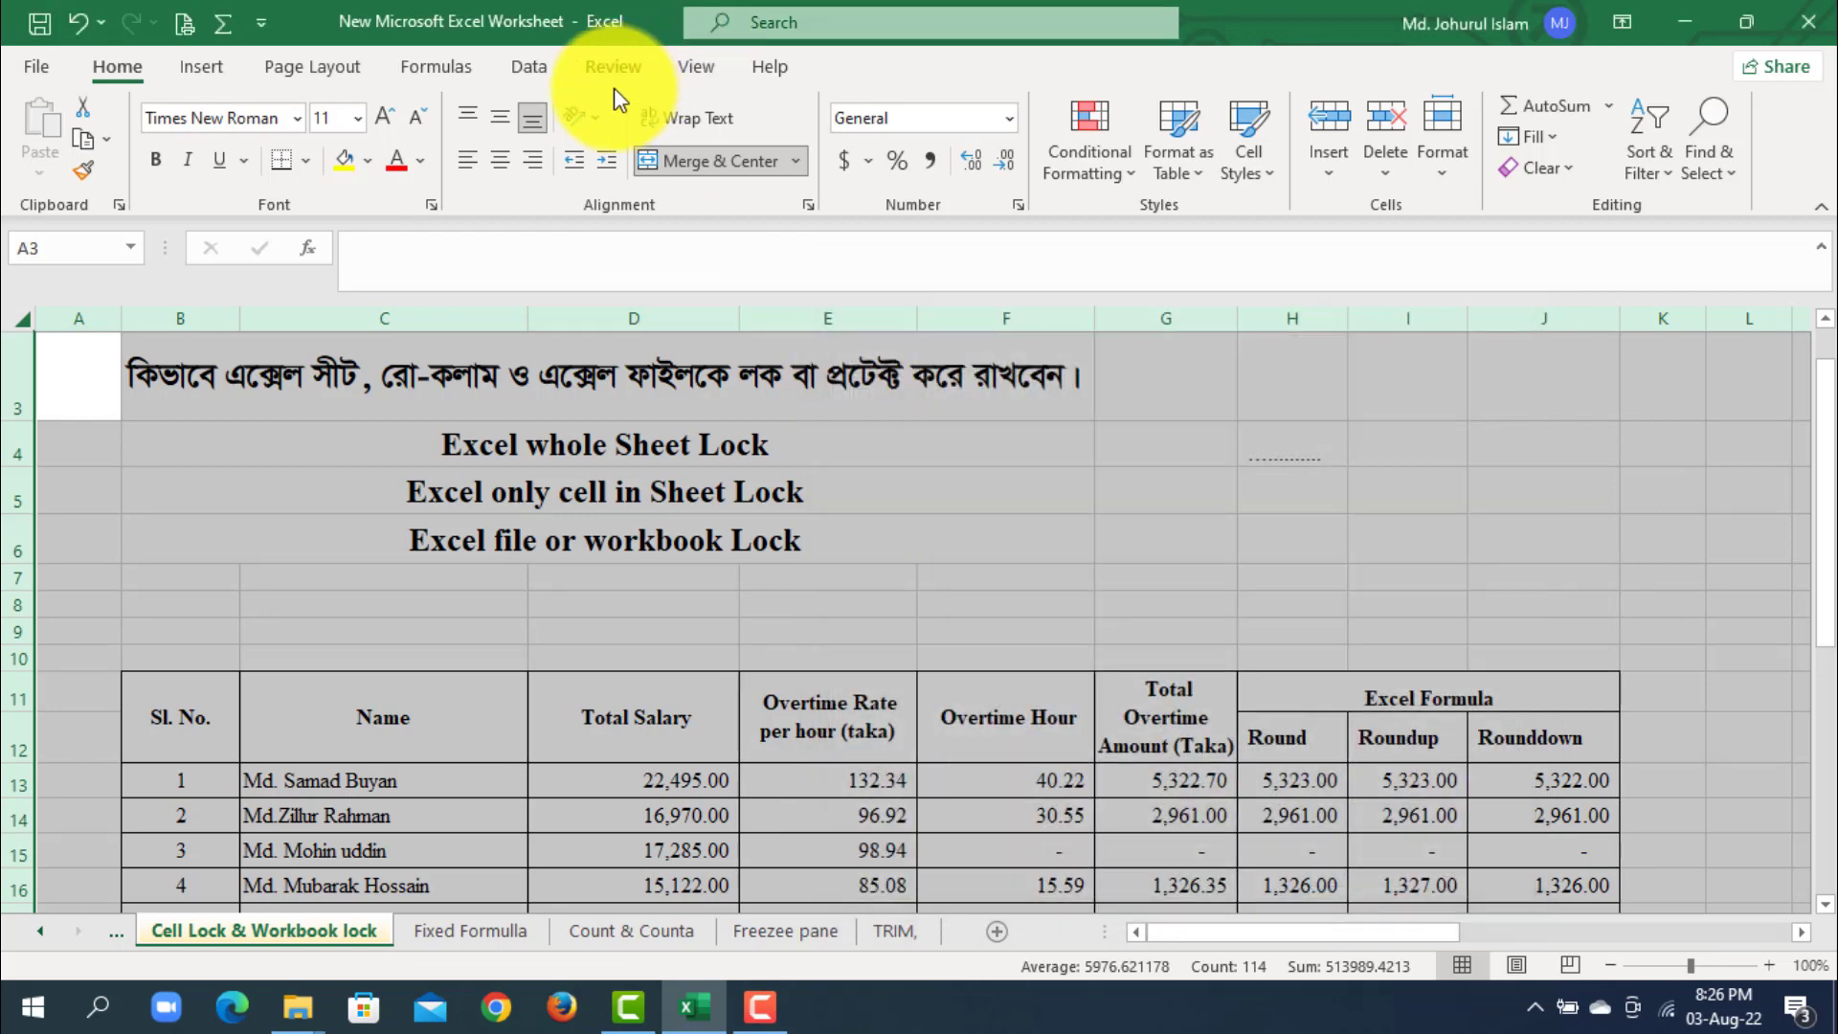
- Protect the sheet, entering and confirming the unprotect password while keeping selection of locked and unlocked cells allowed
click(598, 67)
click(1062, 144)
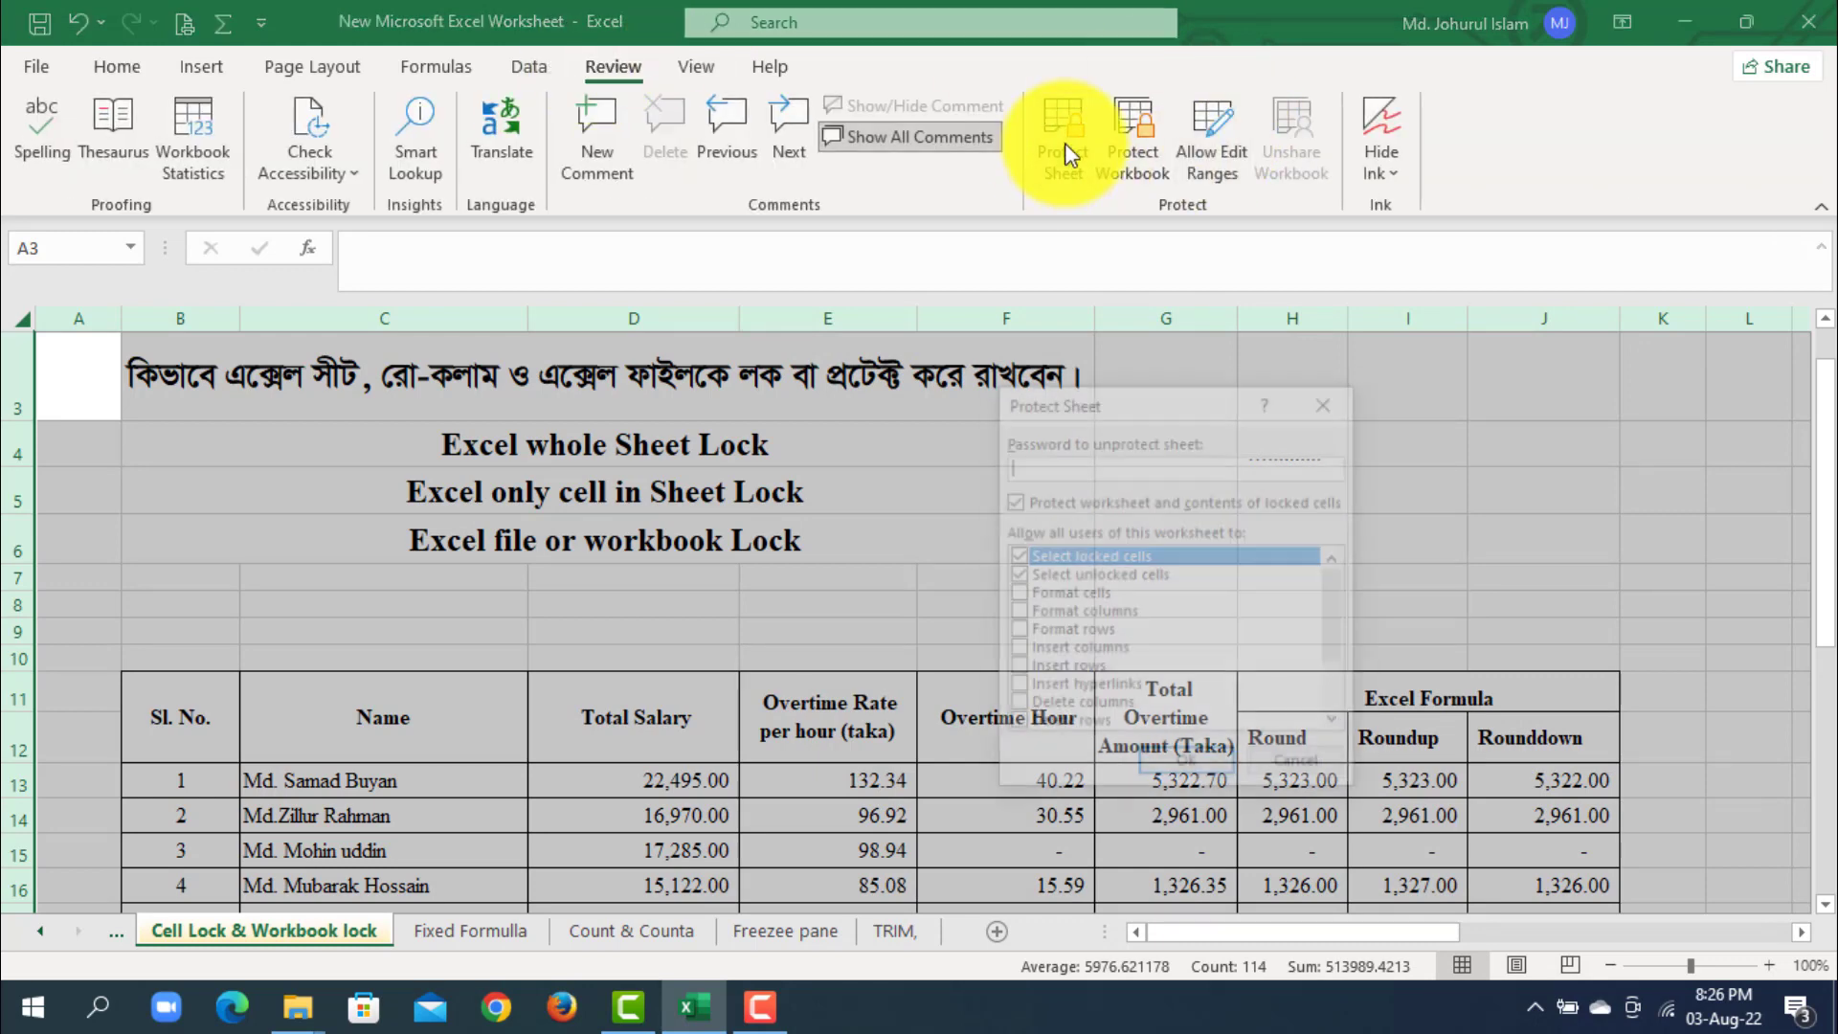
text(12)
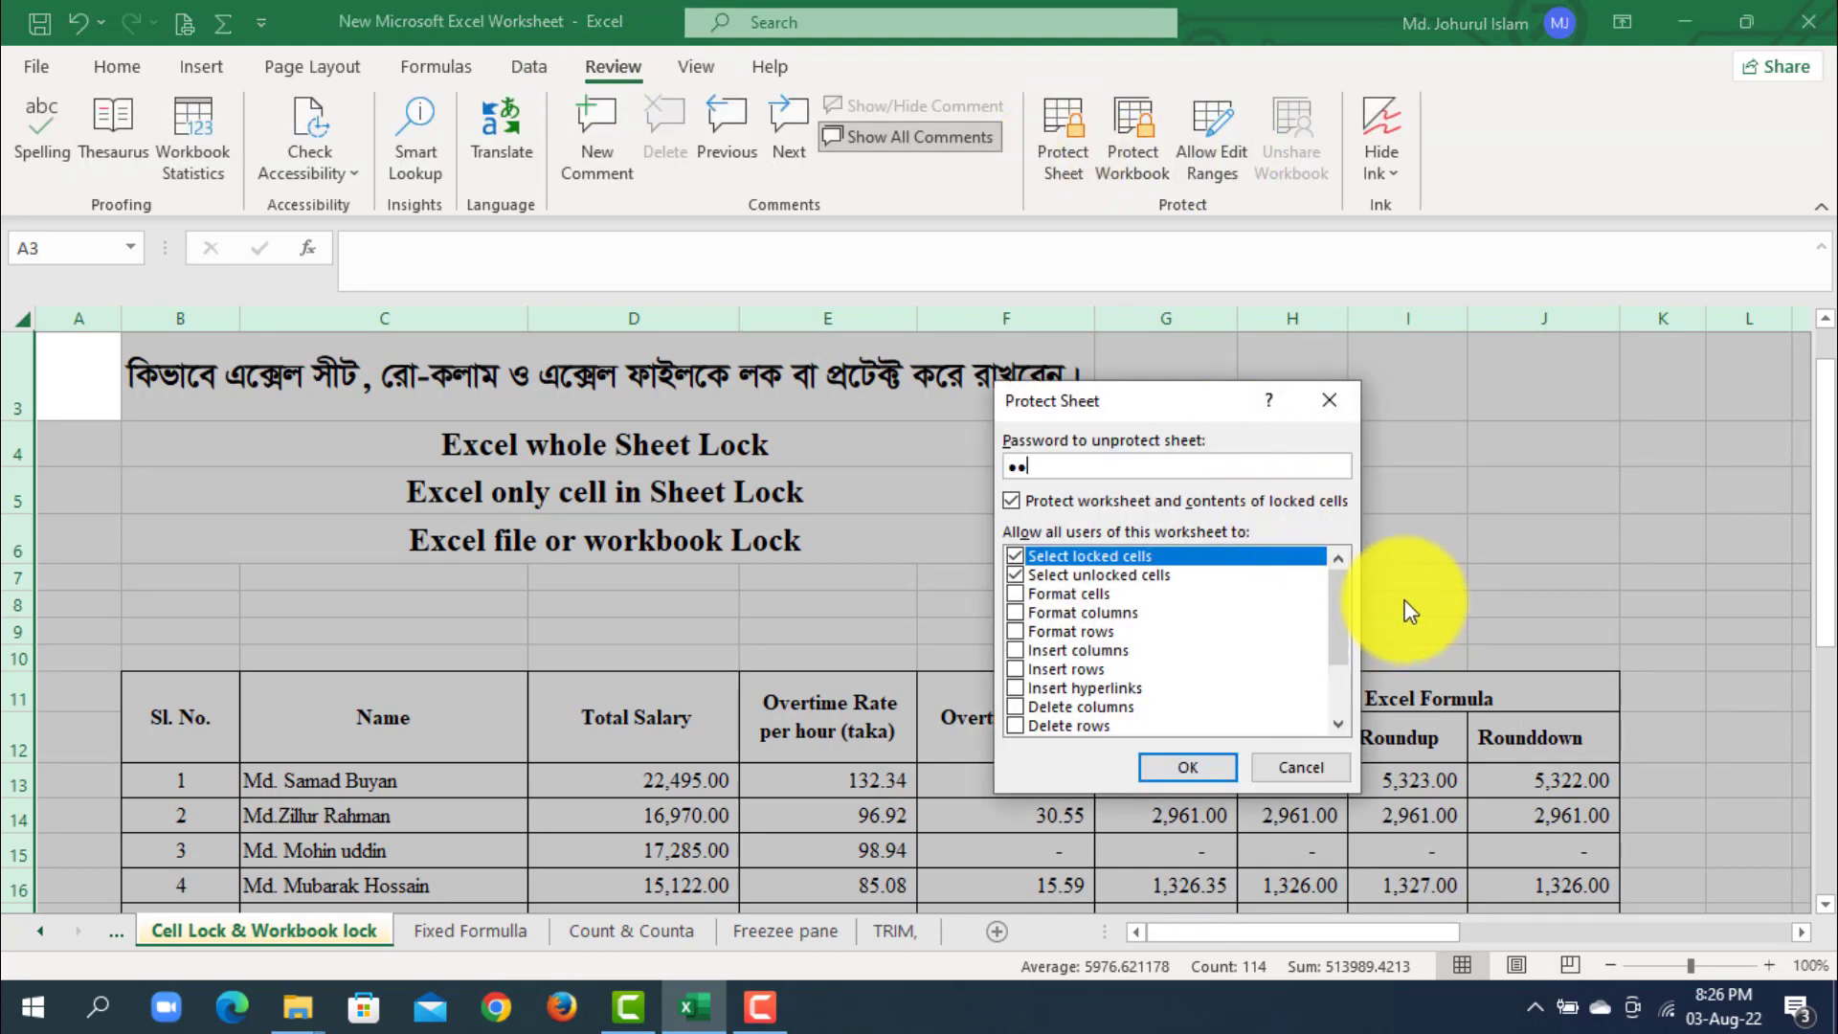
click(1193, 765)
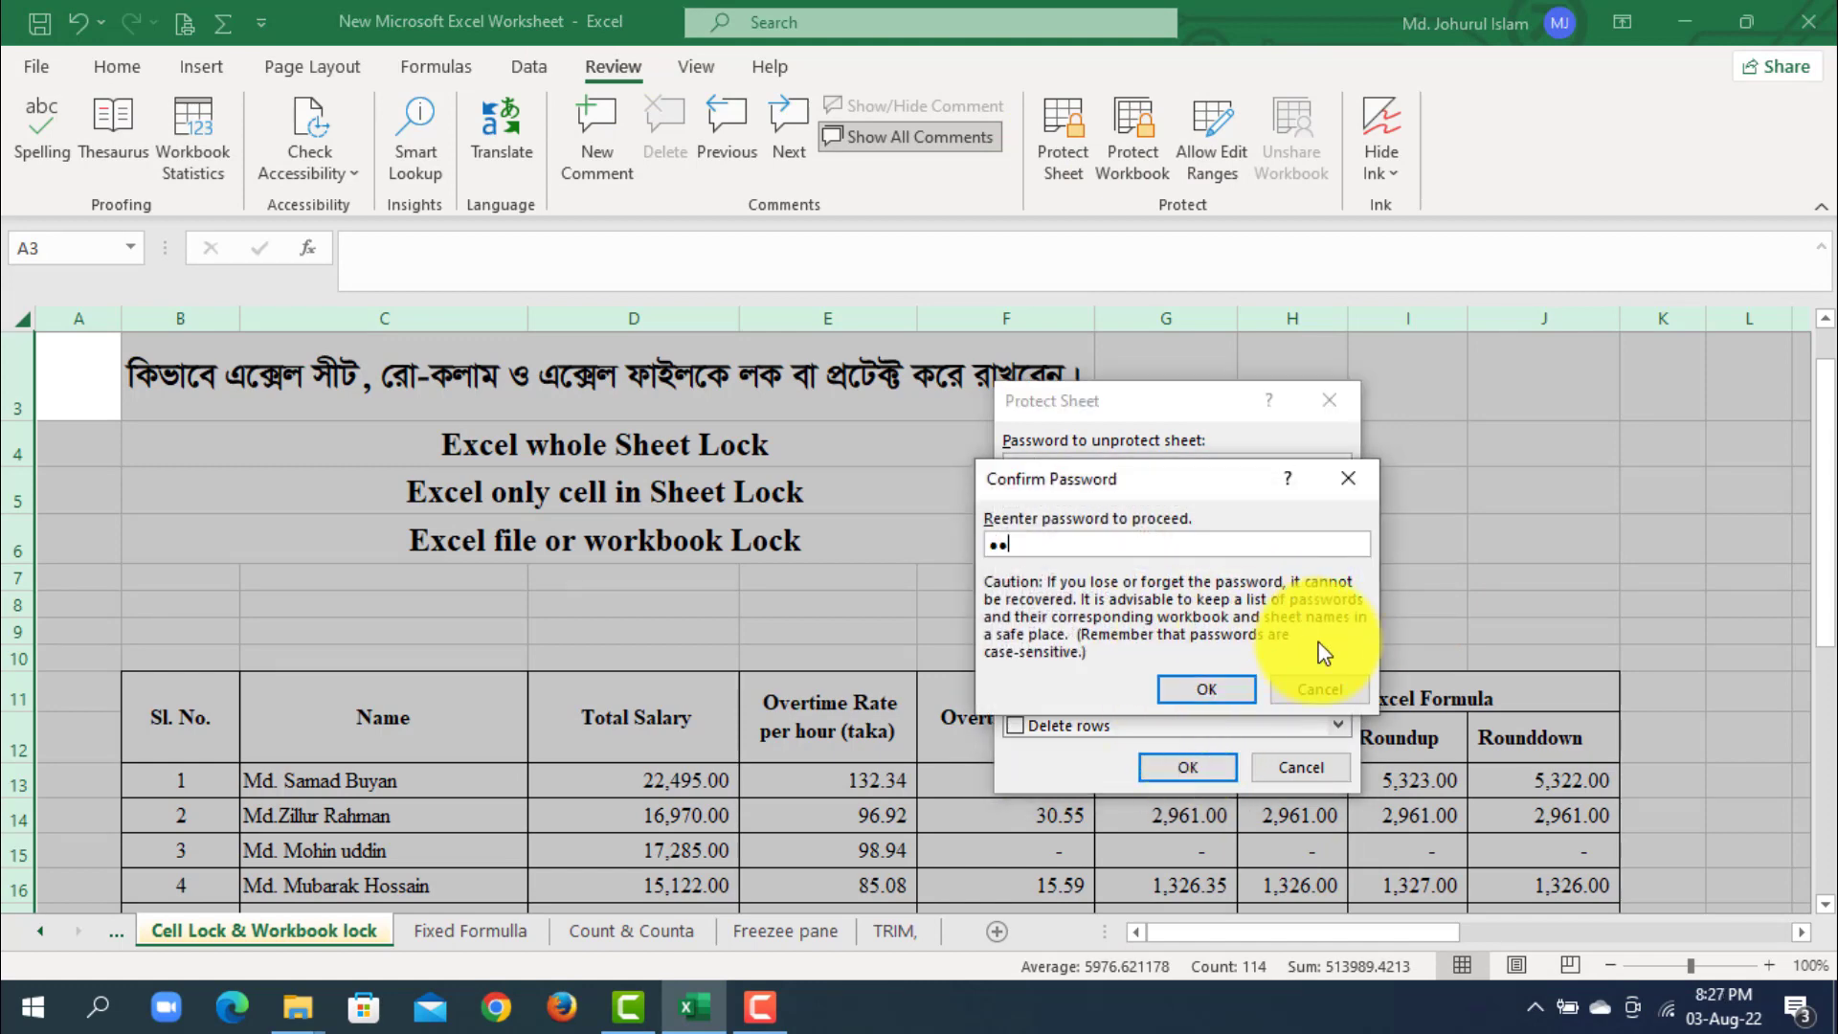
click(1210, 691)
- Test the sheet protection by trying to edit blank cell G8 and the Name column header
click(1321, 546)
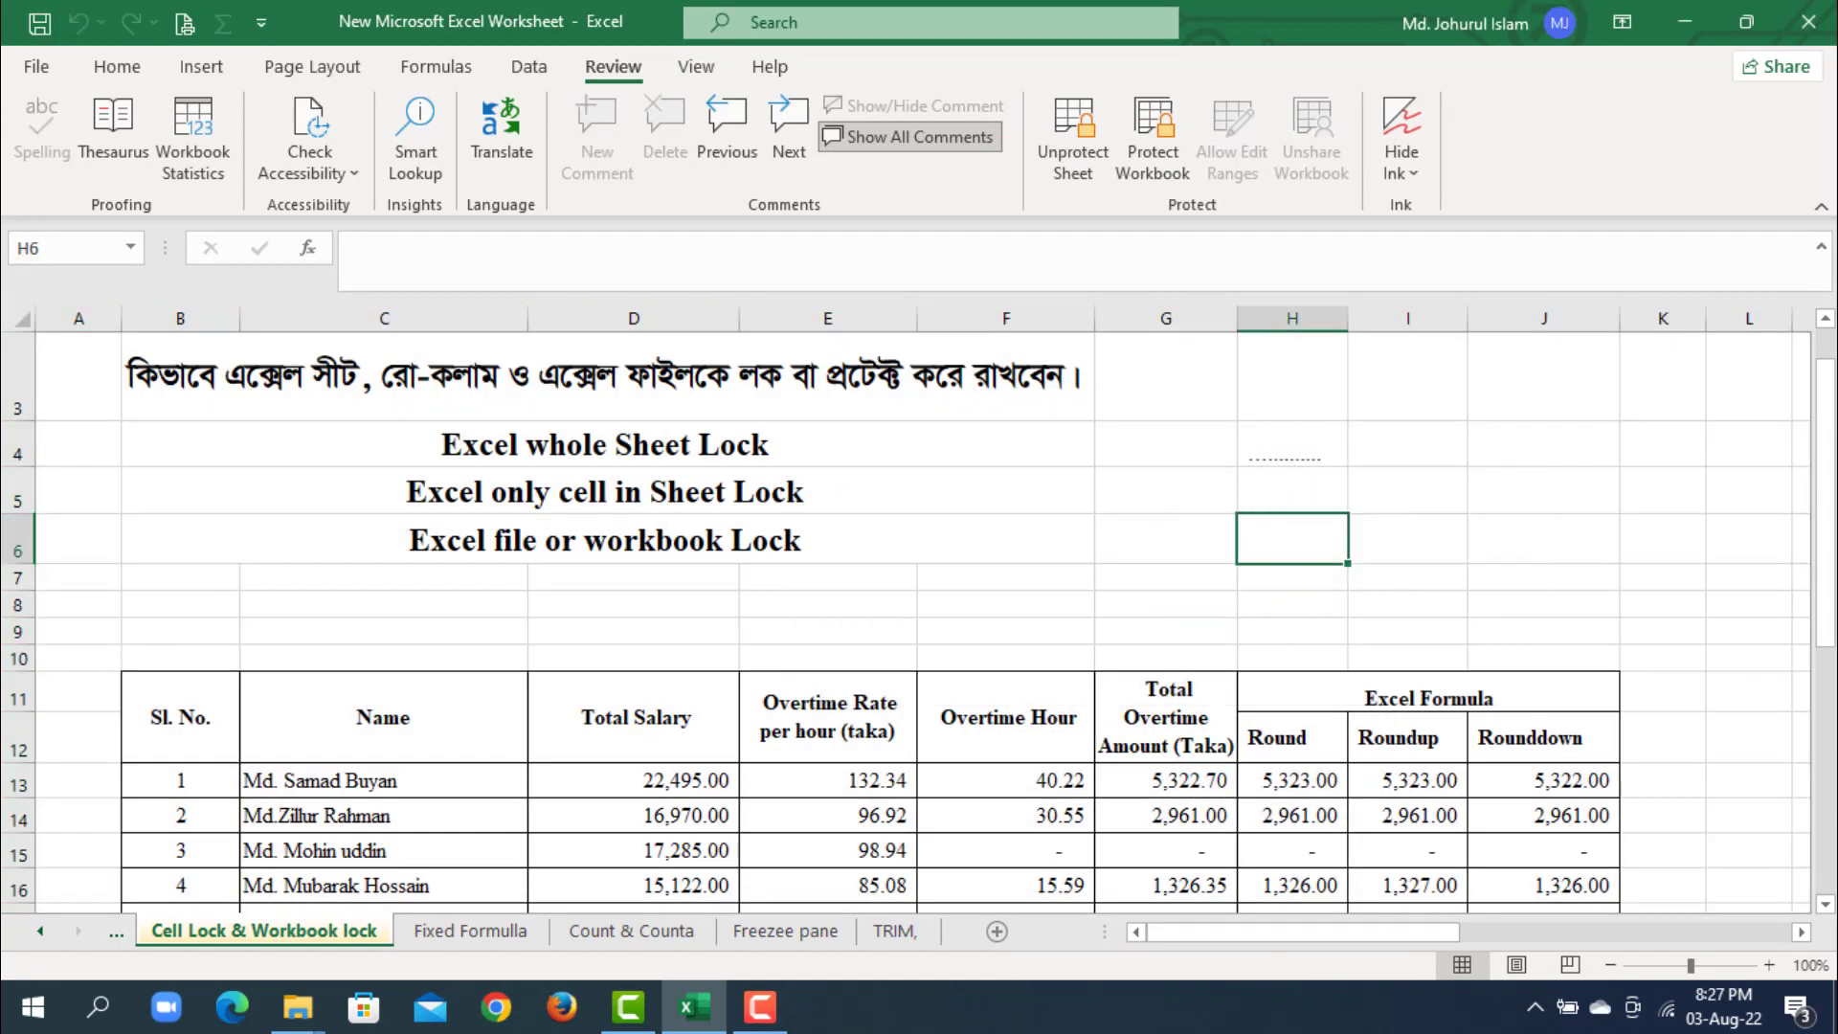
click(1132, 592)
double_click(1133, 592)
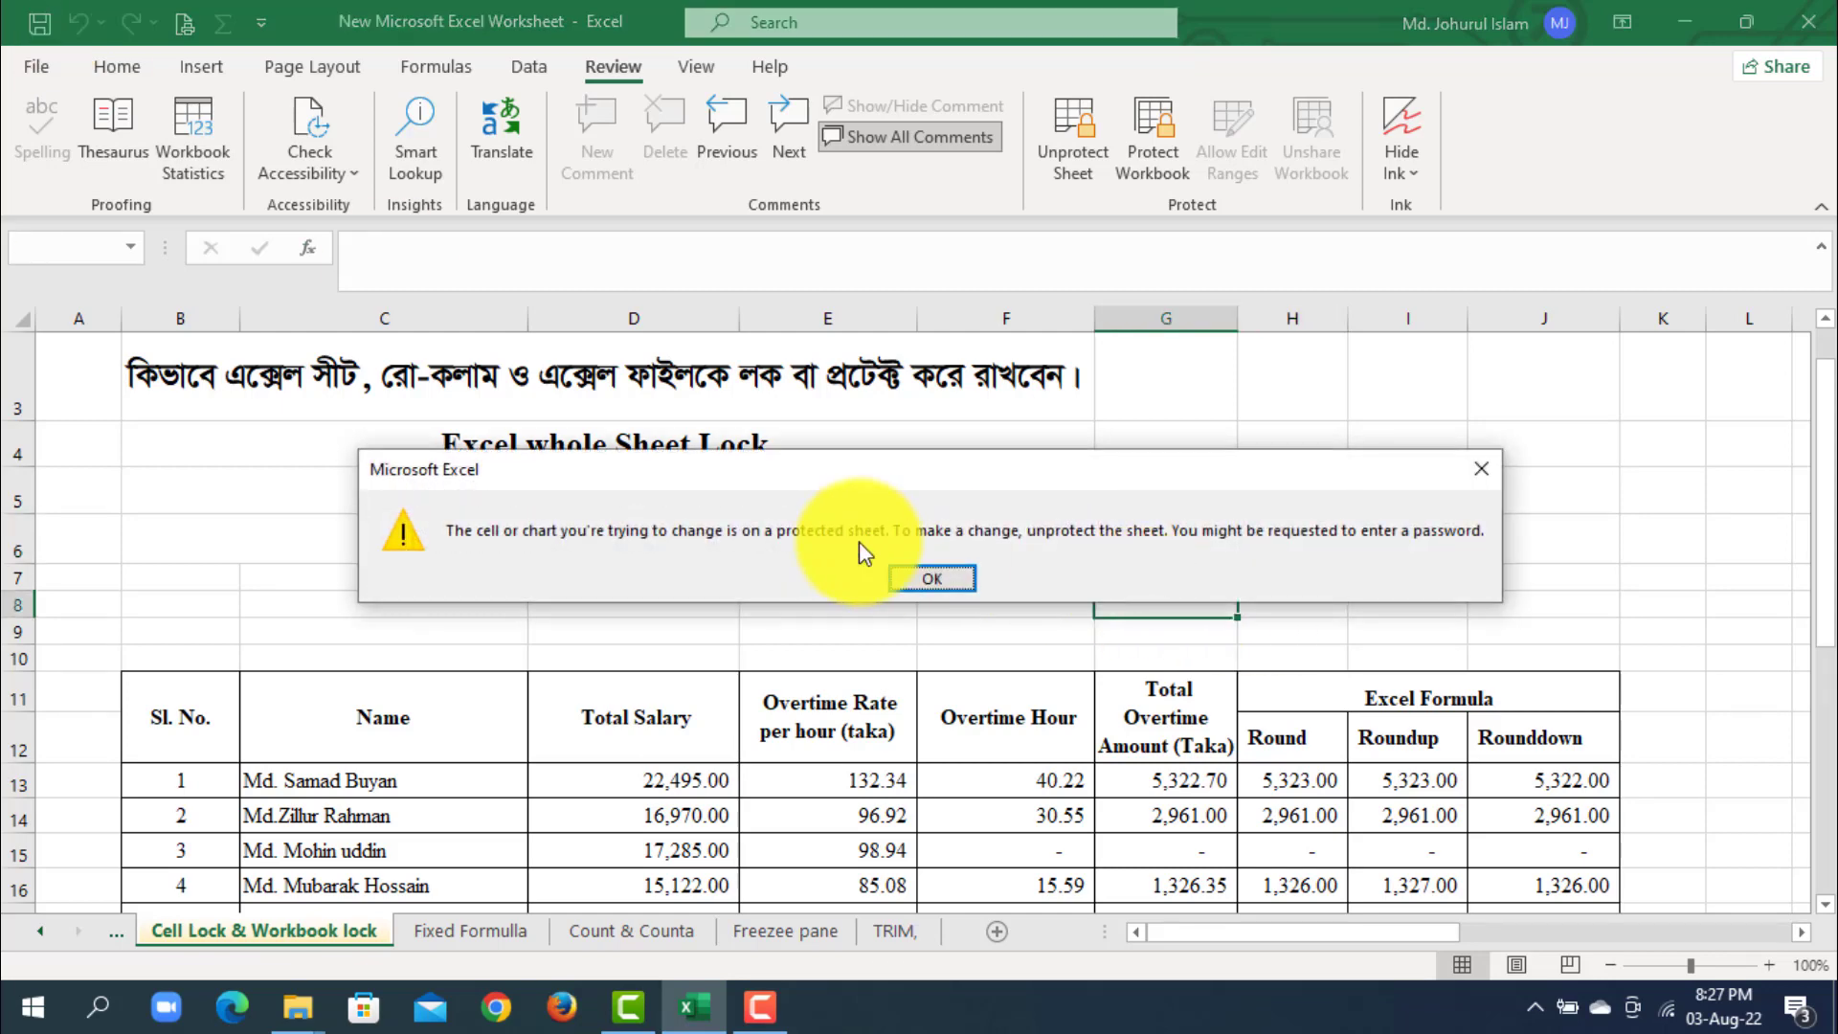
click(940, 580)
click(396, 722)
double_click(396, 722)
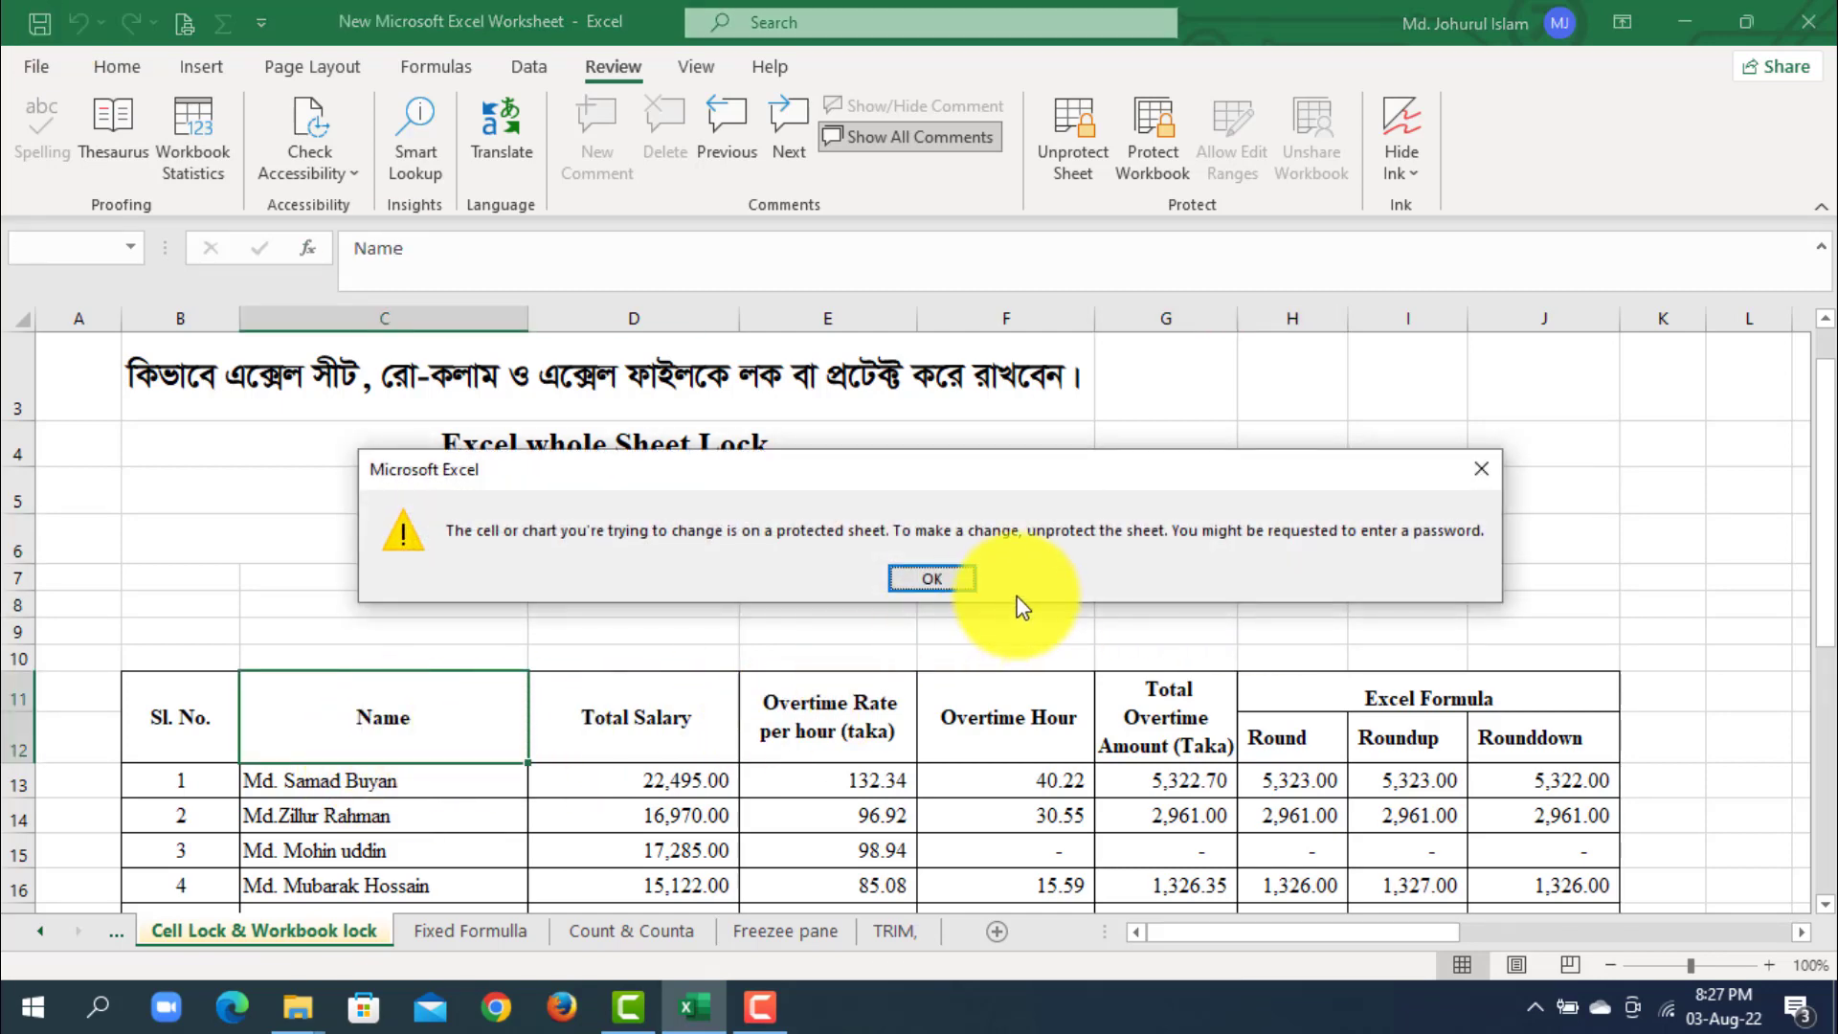
click(990, 584)
- Try to edit the Round column total in H23 and the employee name in C21 on the protected sheet
scroll(1000, 662, down, 4)
click(1239, 624)
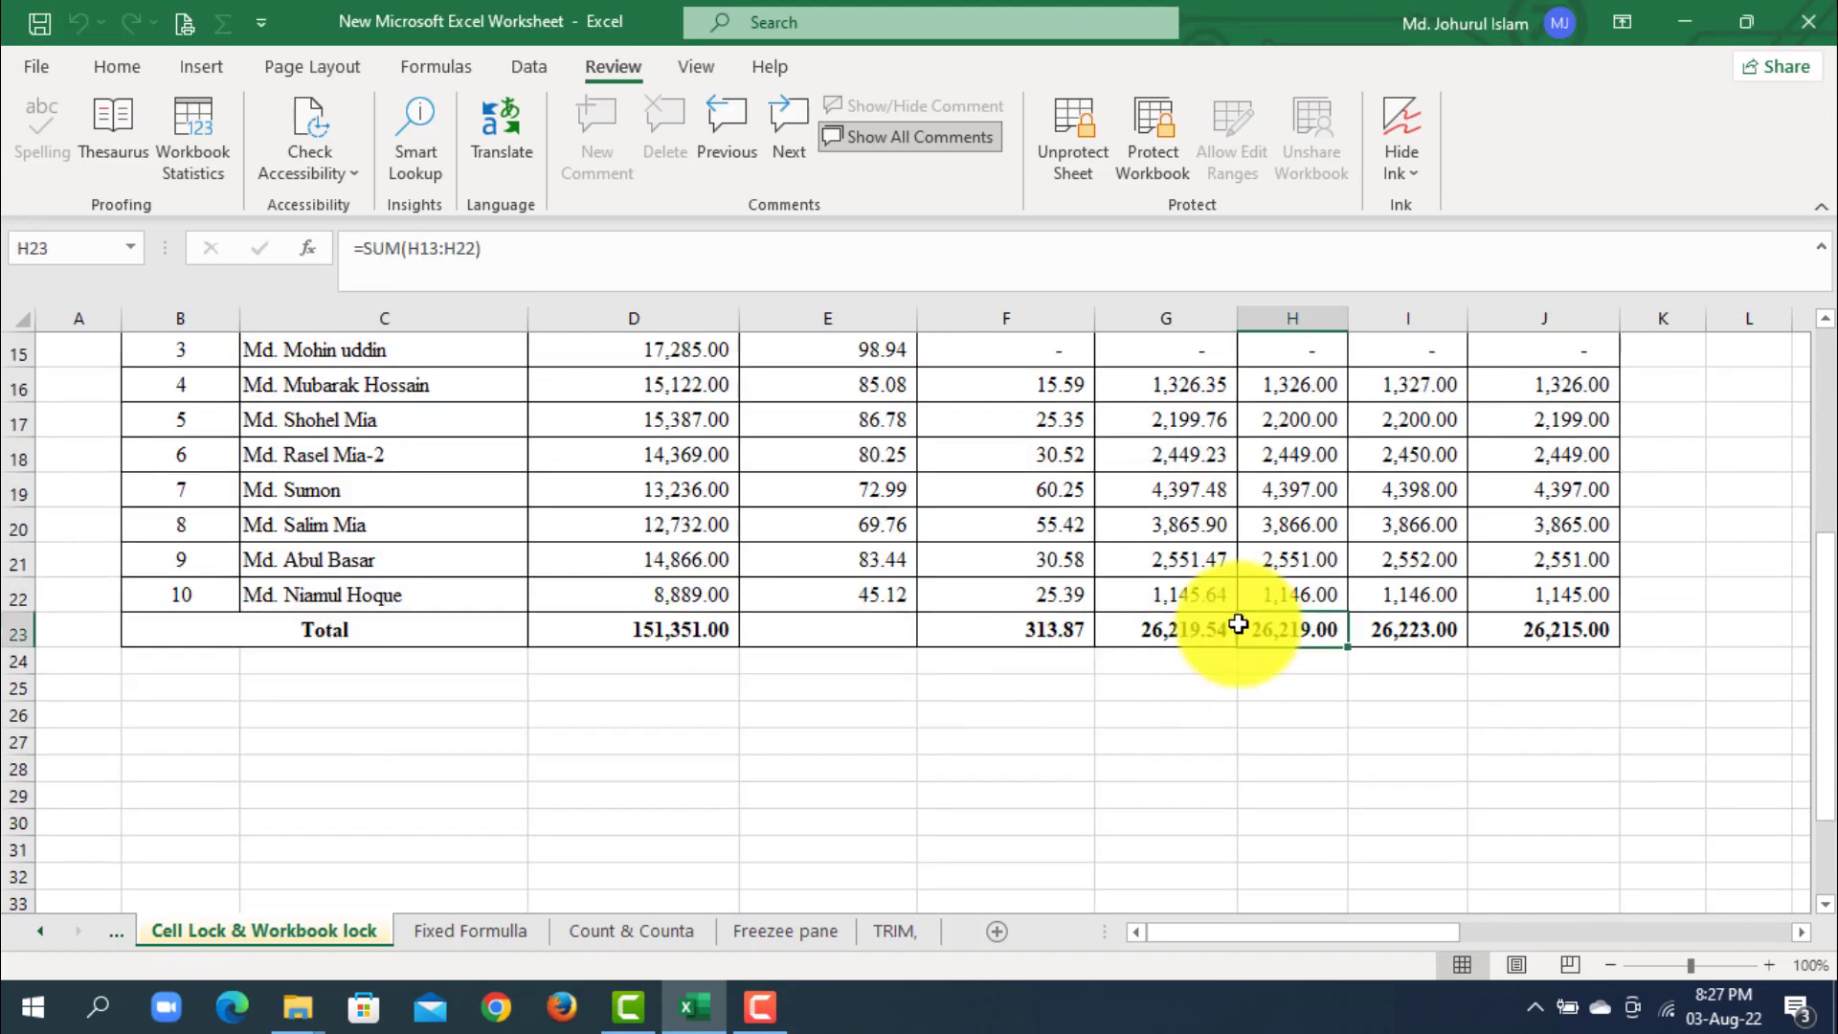
double_click(1238, 625)
click(956, 586)
click(428, 557)
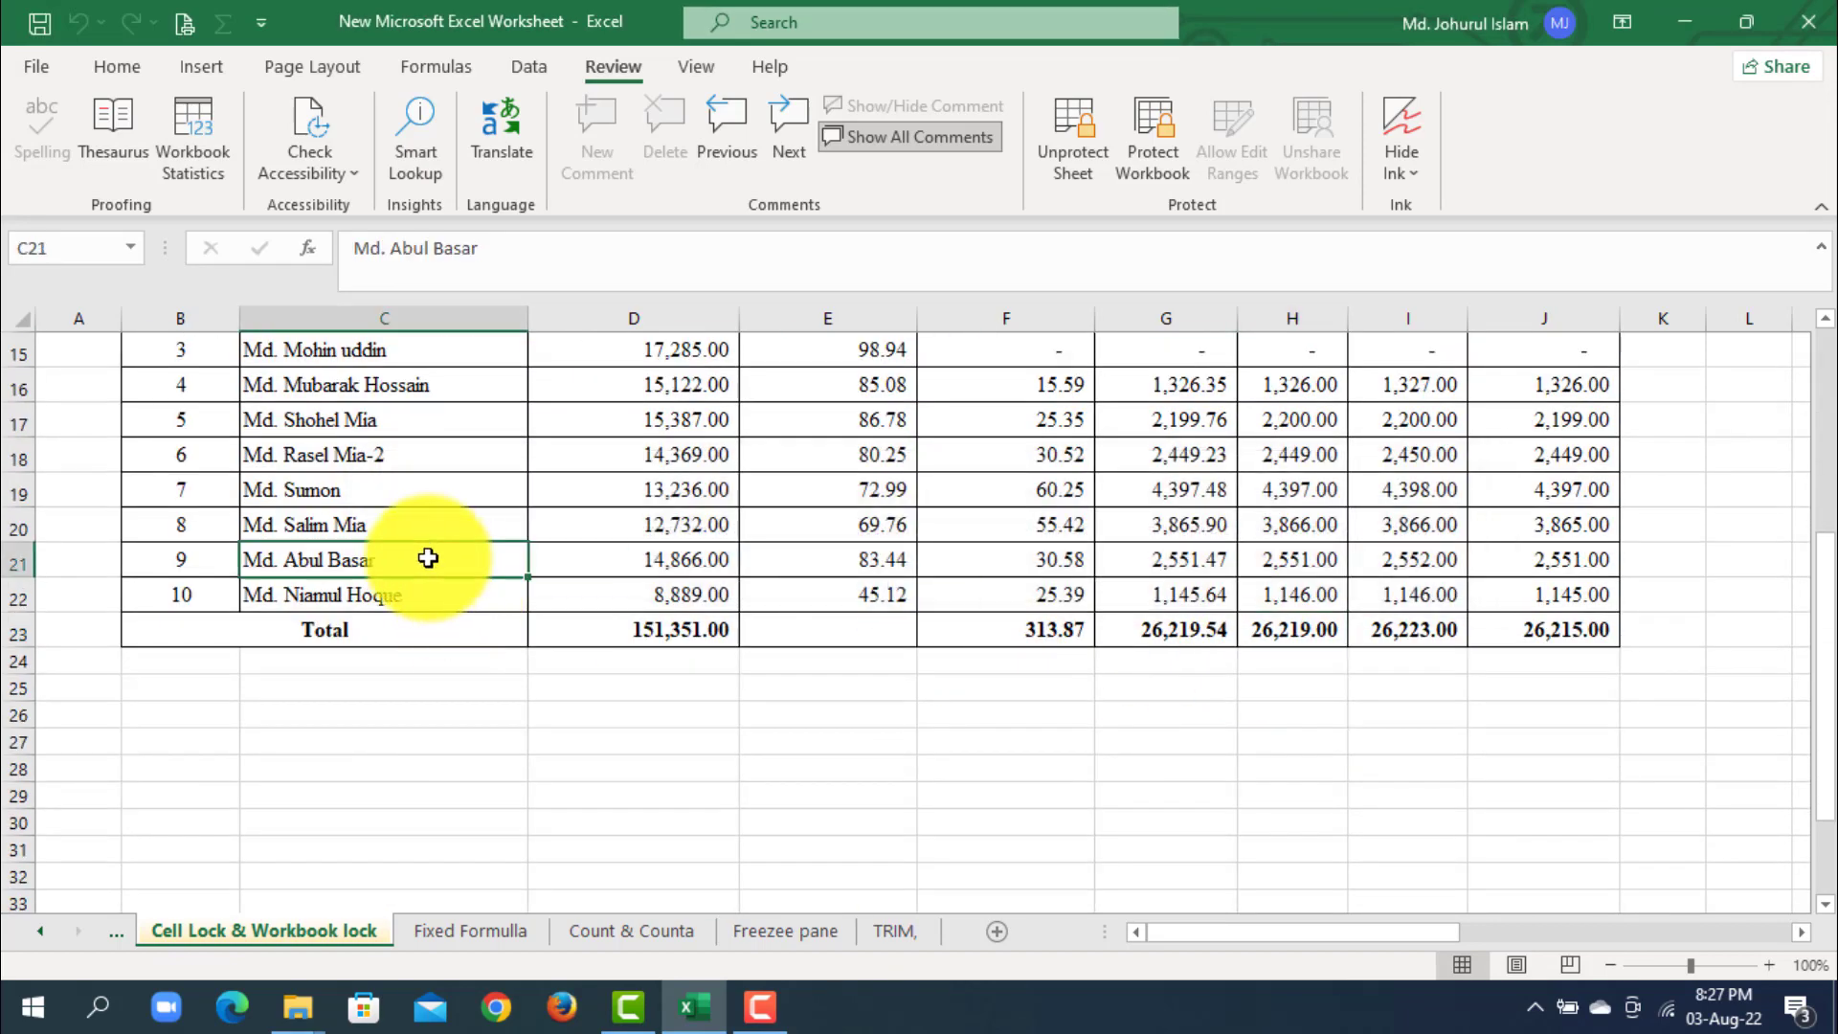
double_click(428, 557)
click(935, 580)
scroll(963, 624, up, 5)
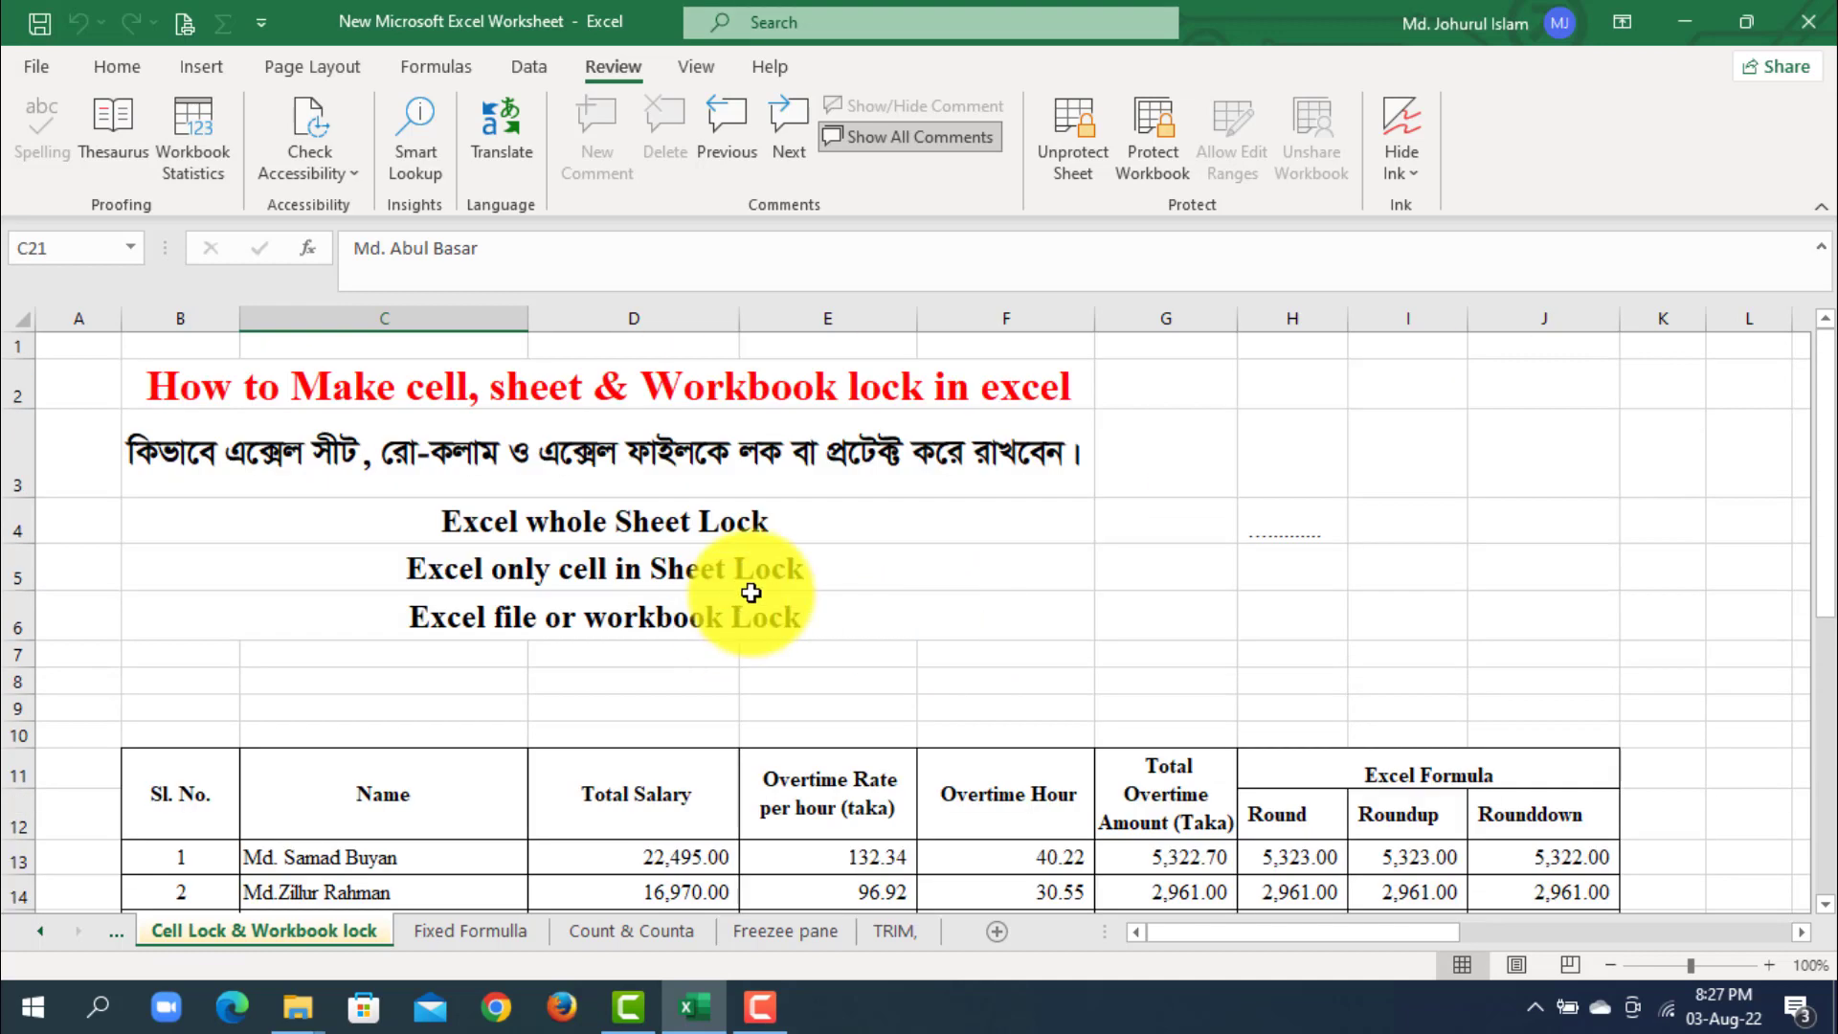
- Unprotect the sheet by entering the sheet password
click(1072, 162)
text(12)
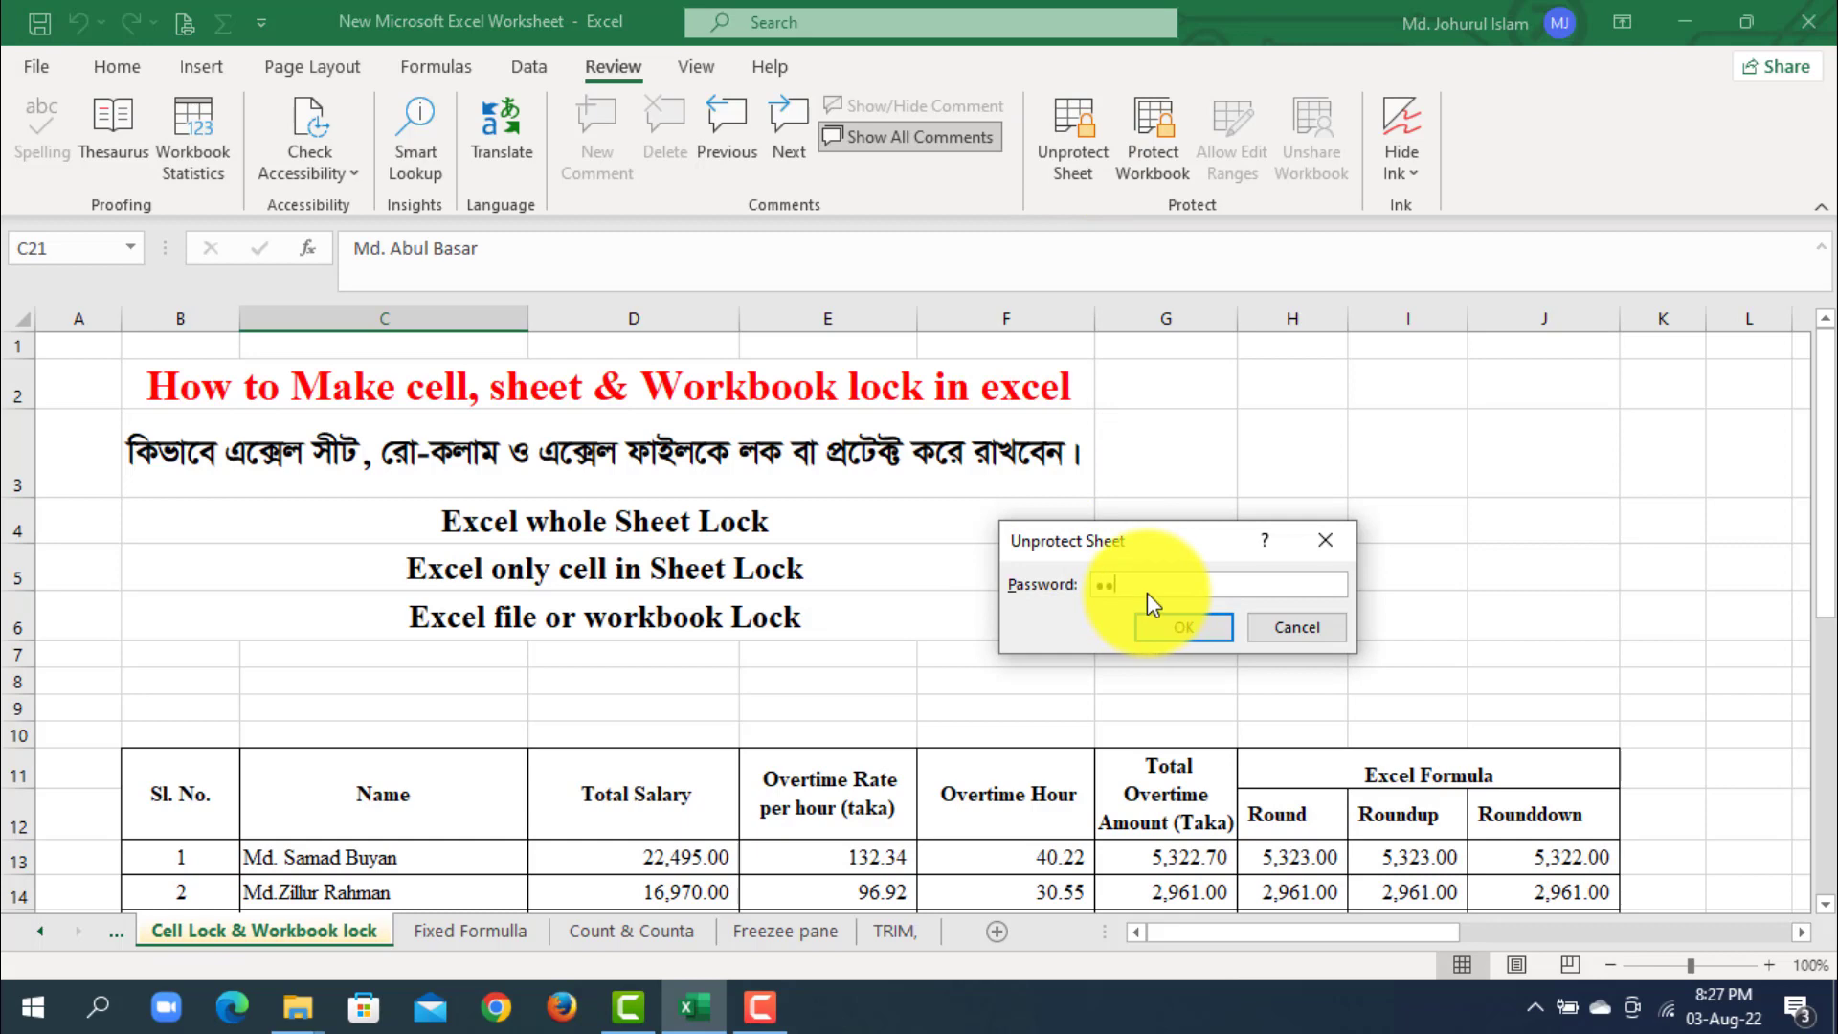
text(3)
click(1176, 626)
click(1459, 605)
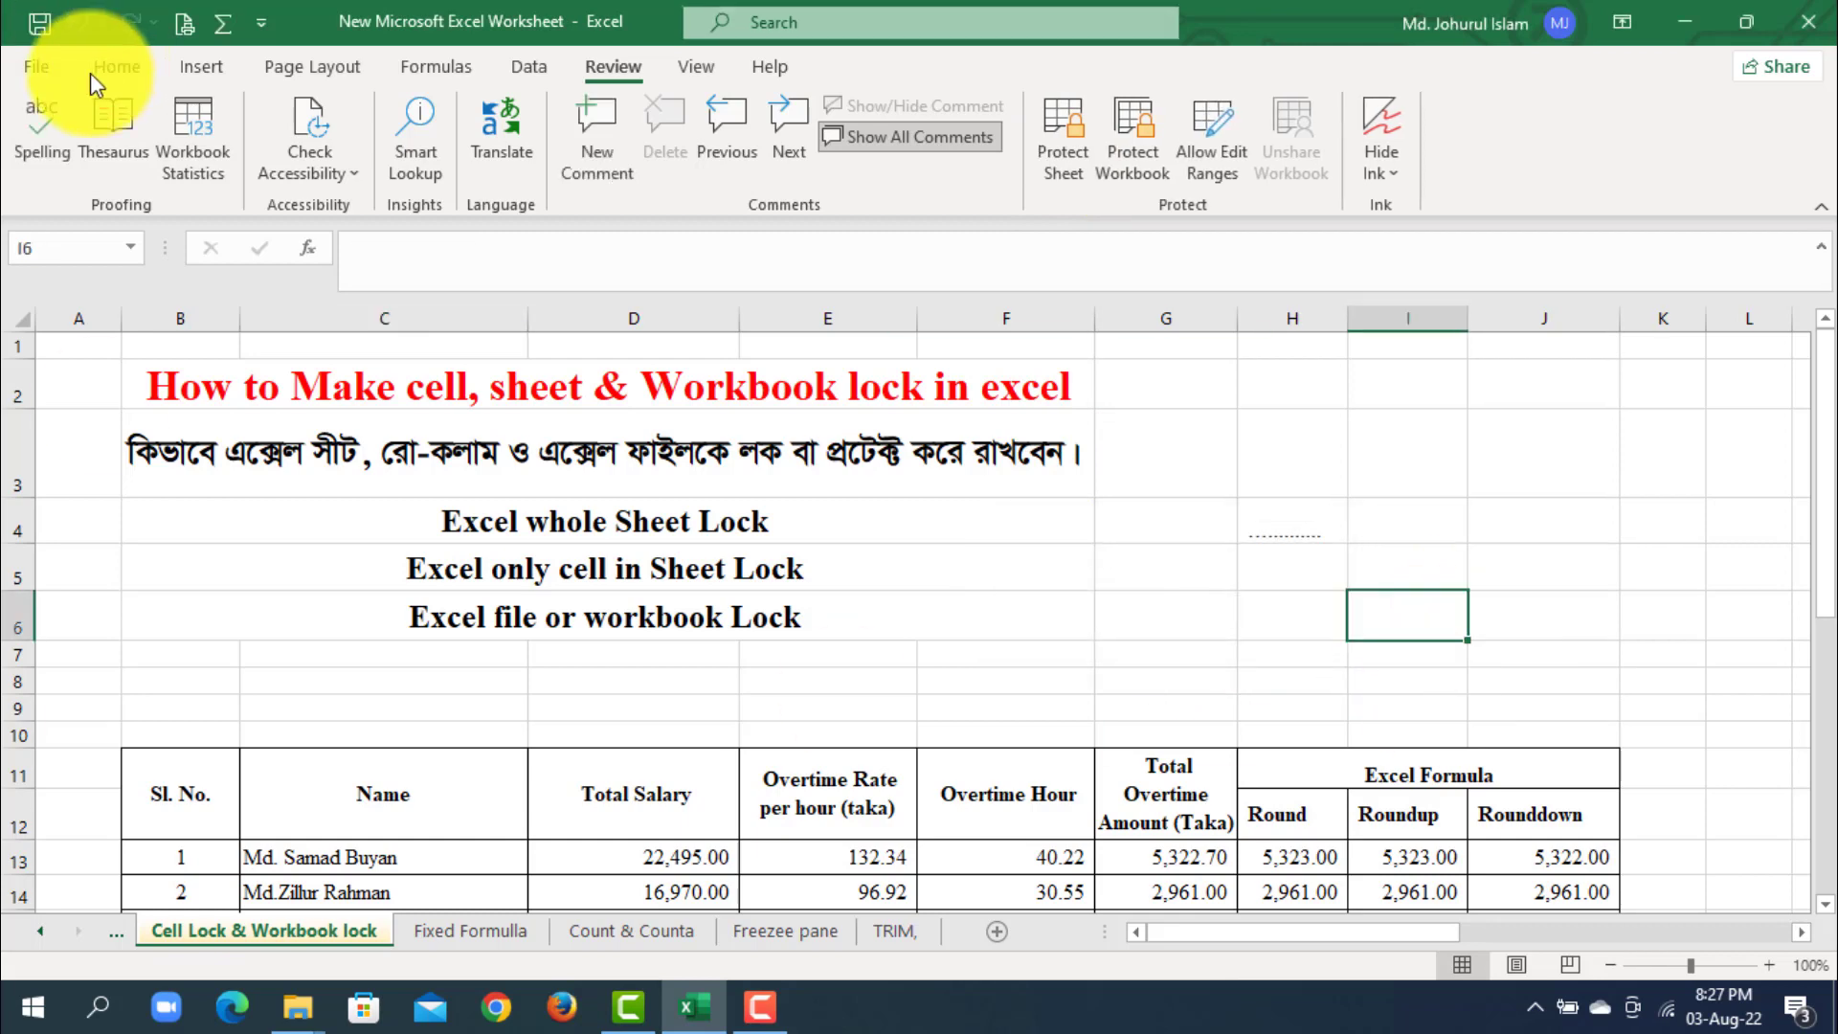
- Enter 31.23 as the Overtime Hour for serial number 3 in cell F15
click(117, 67)
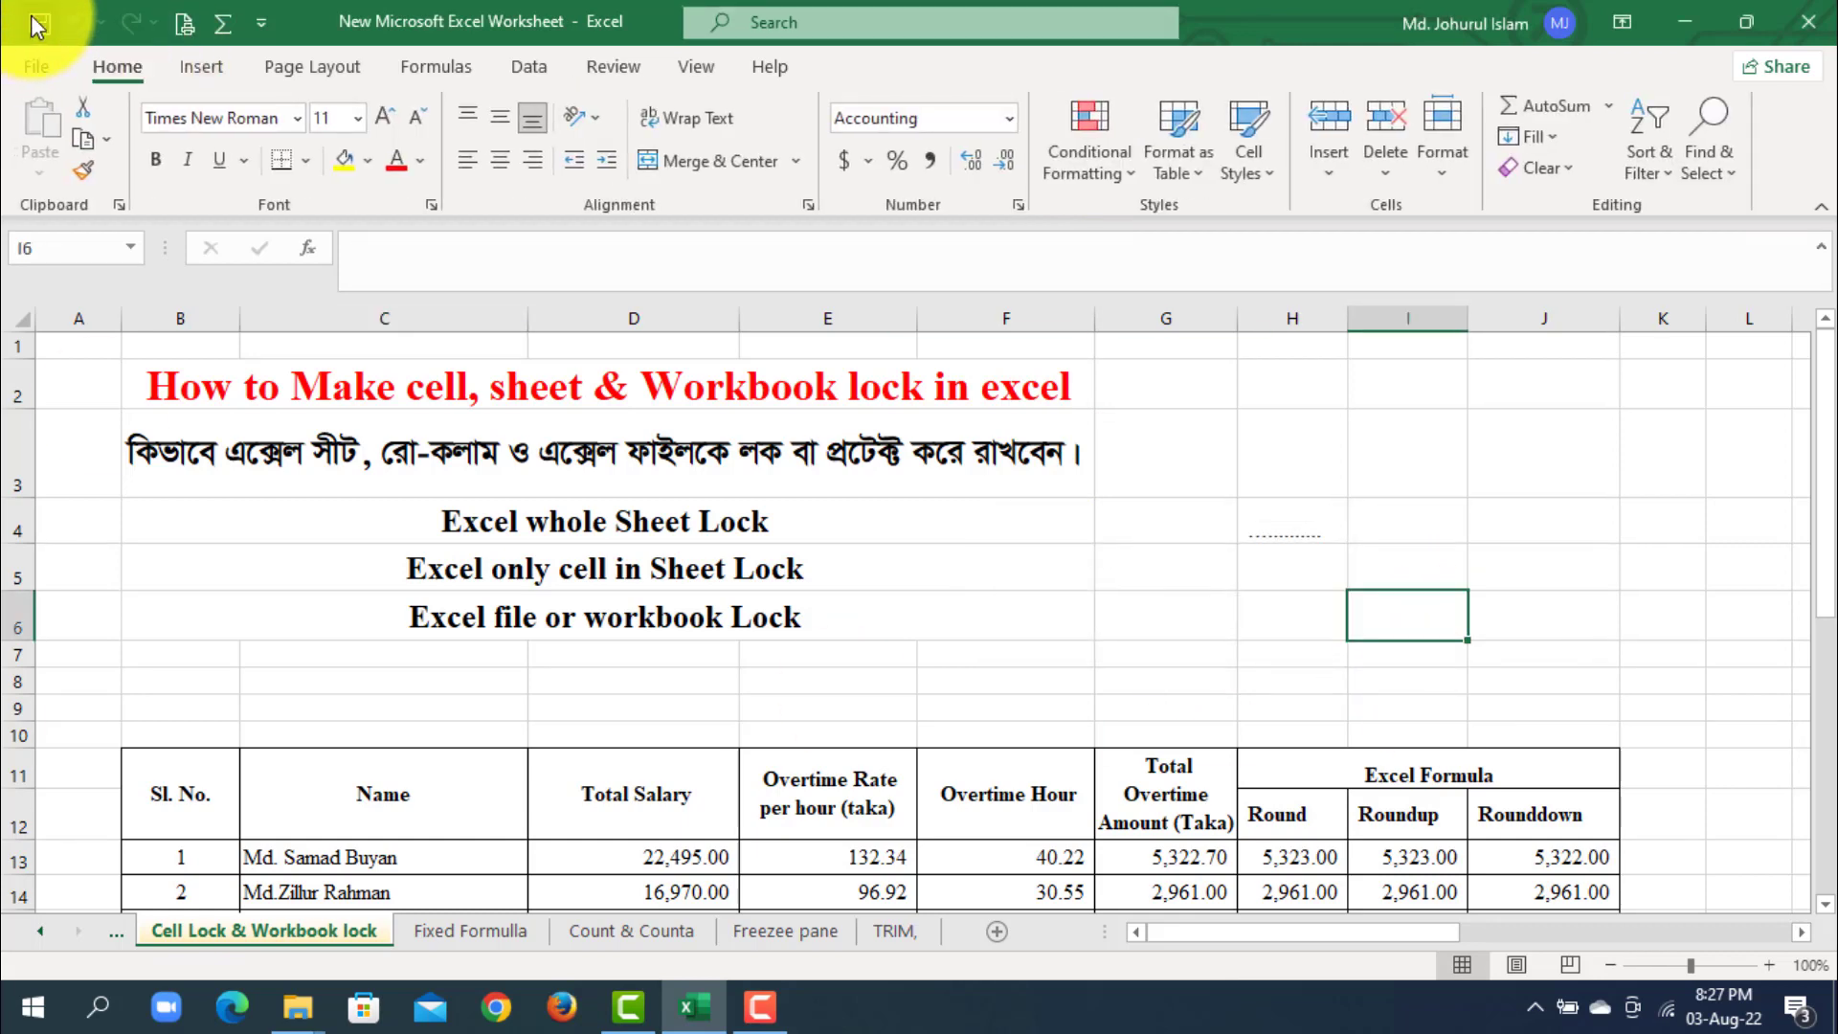
click(727, 563)
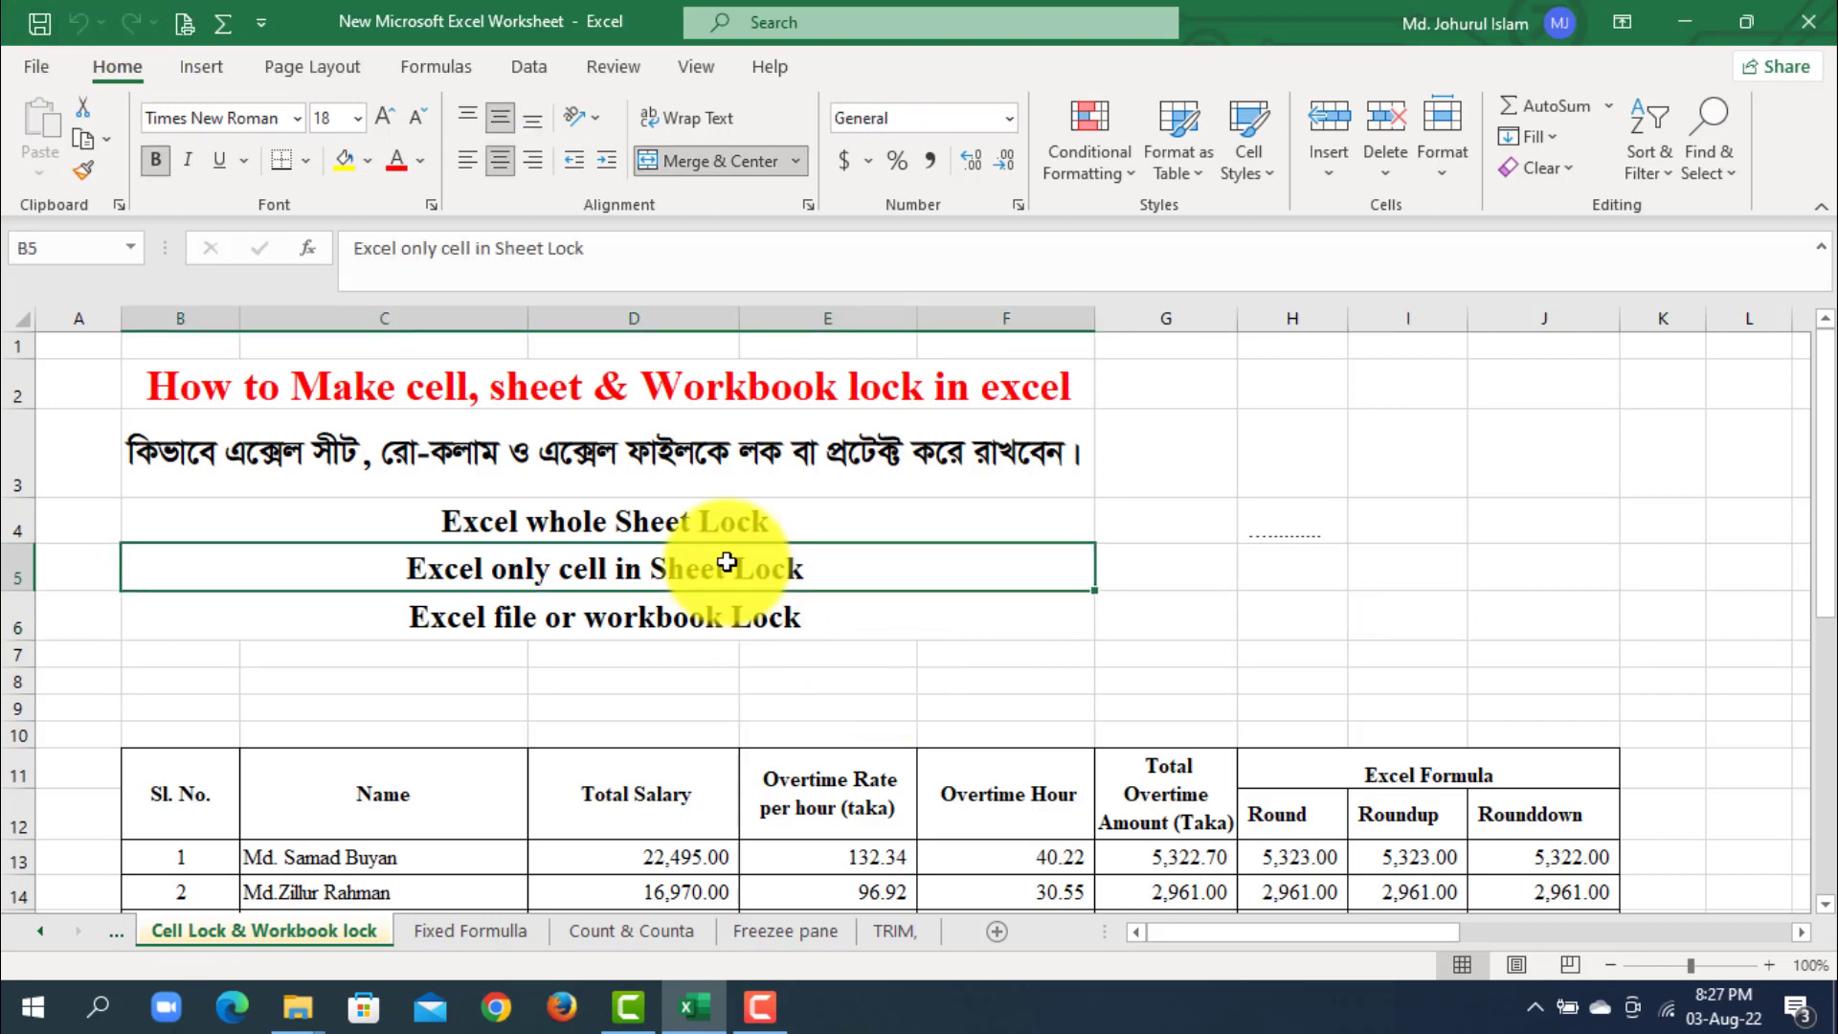
drag(1824, 505, 1825, 617)
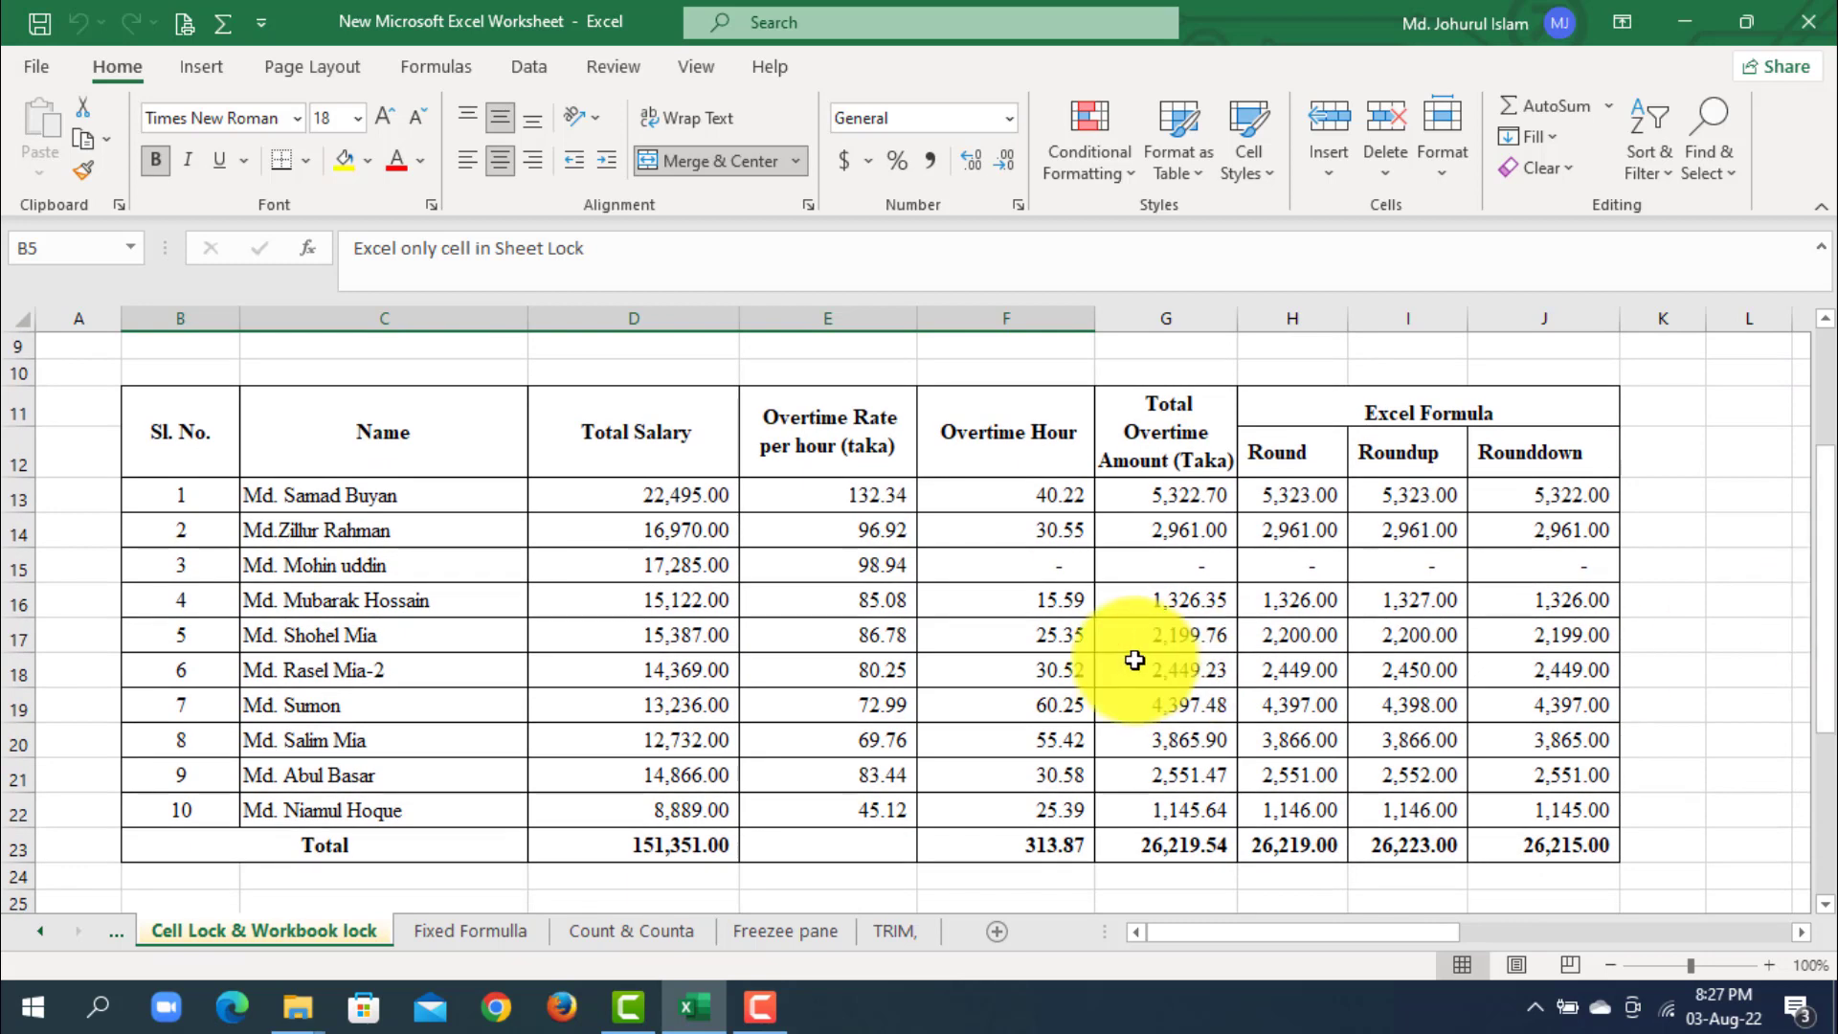
click(1014, 583)
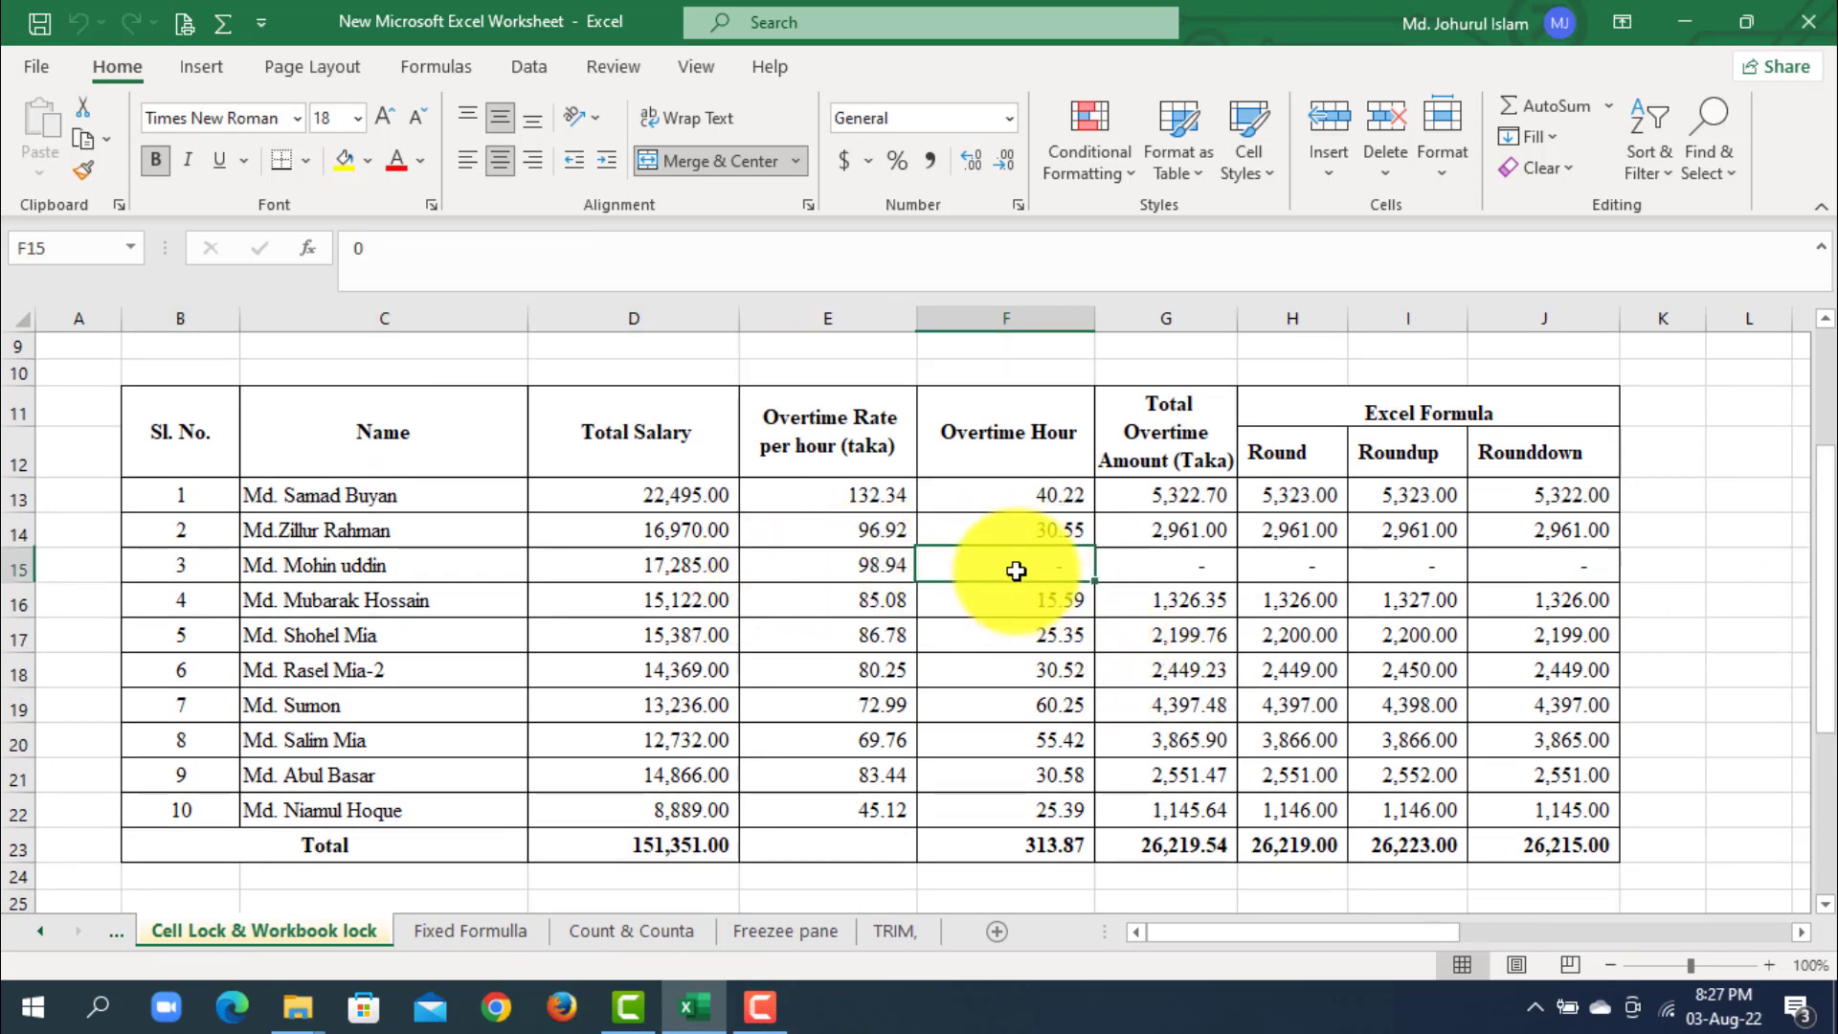
click(1156, 575)
click(1007, 566)
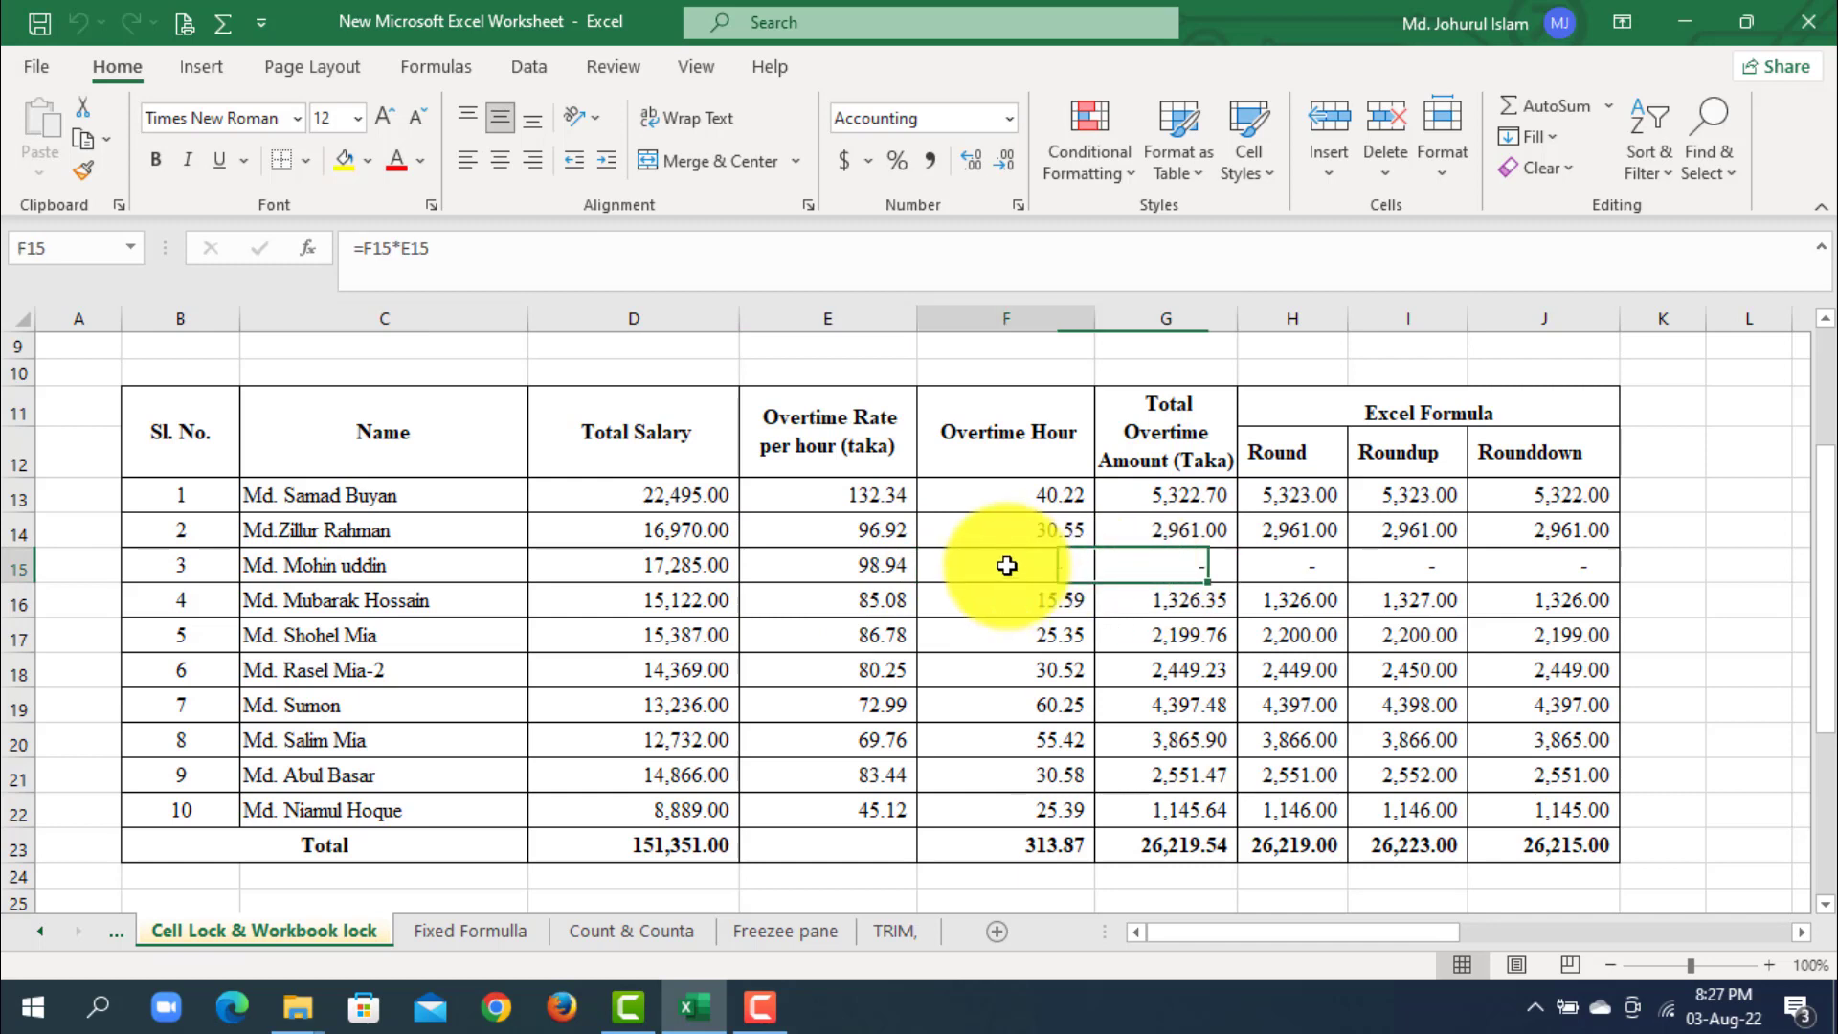
click(1049, 522)
click(1062, 560)
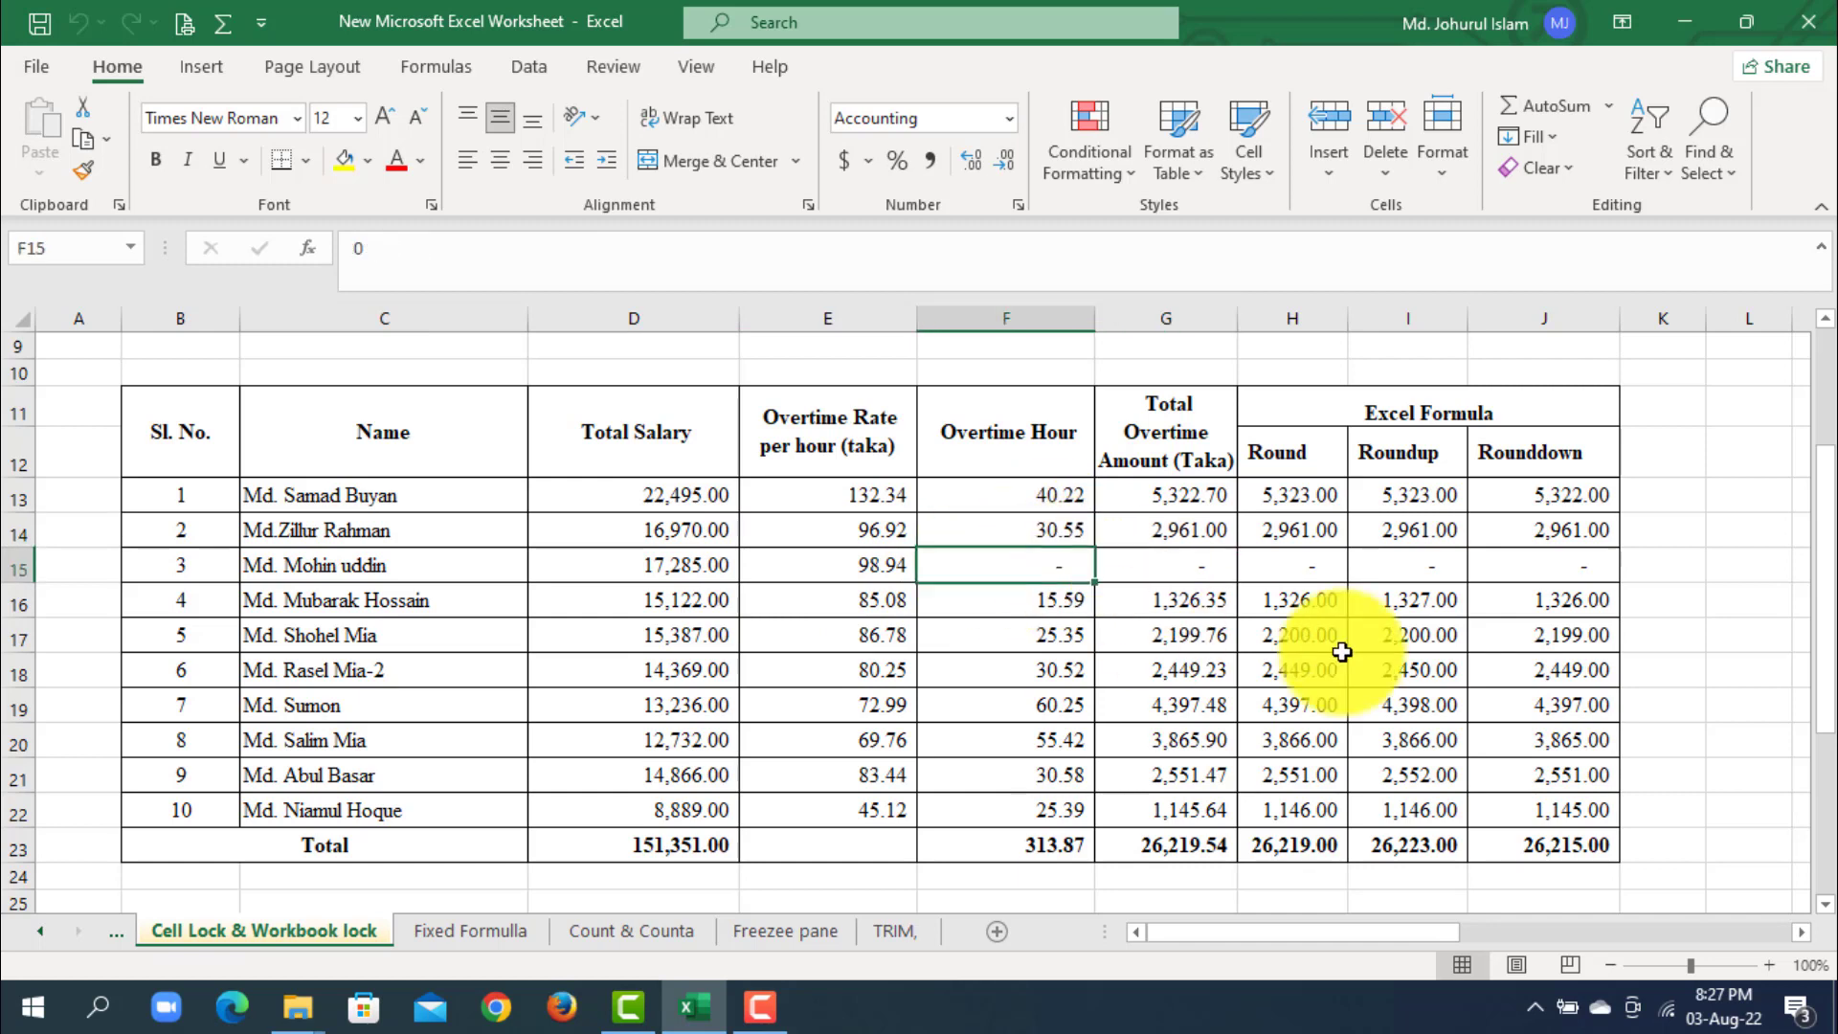
text(31.)
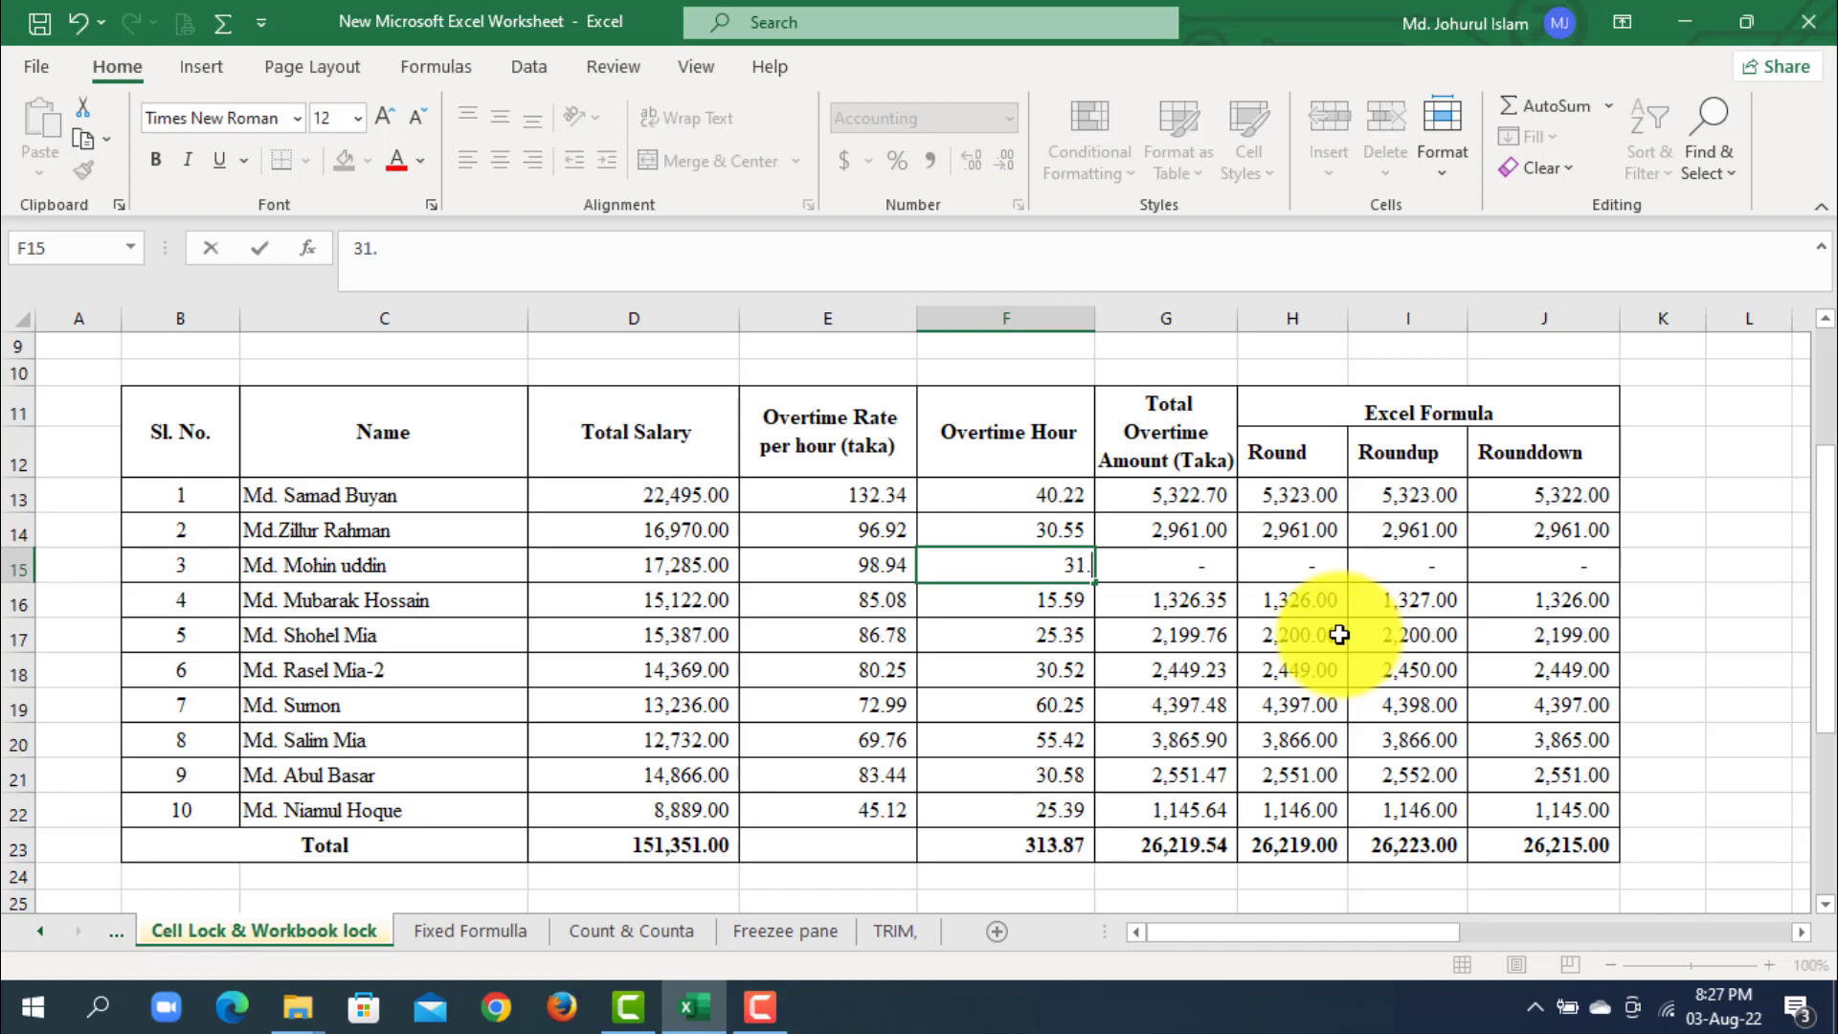
text(23)
click(1387, 694)
- Examine the overtime amount, Round, Roundup and Rounddown formula cells and the Total row of the table
click(1216, 565)
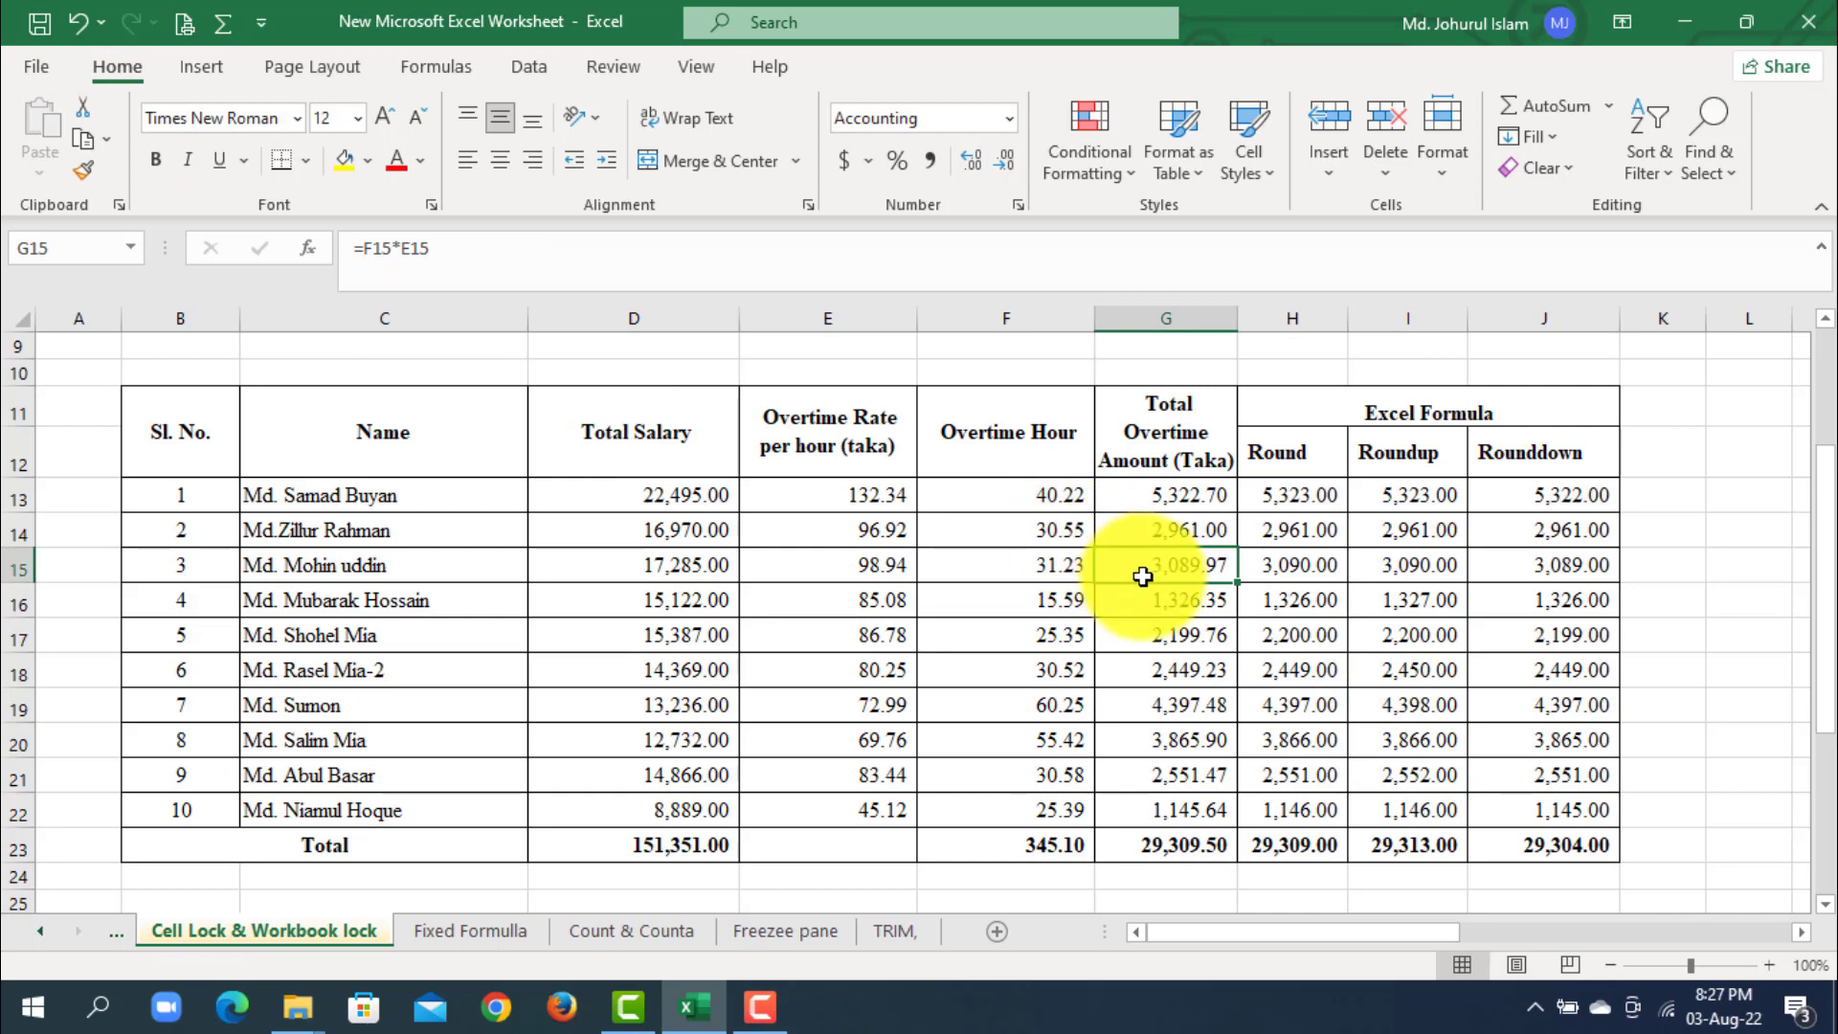
drag(231, 468, 1488, 427)
click(1292, 495)
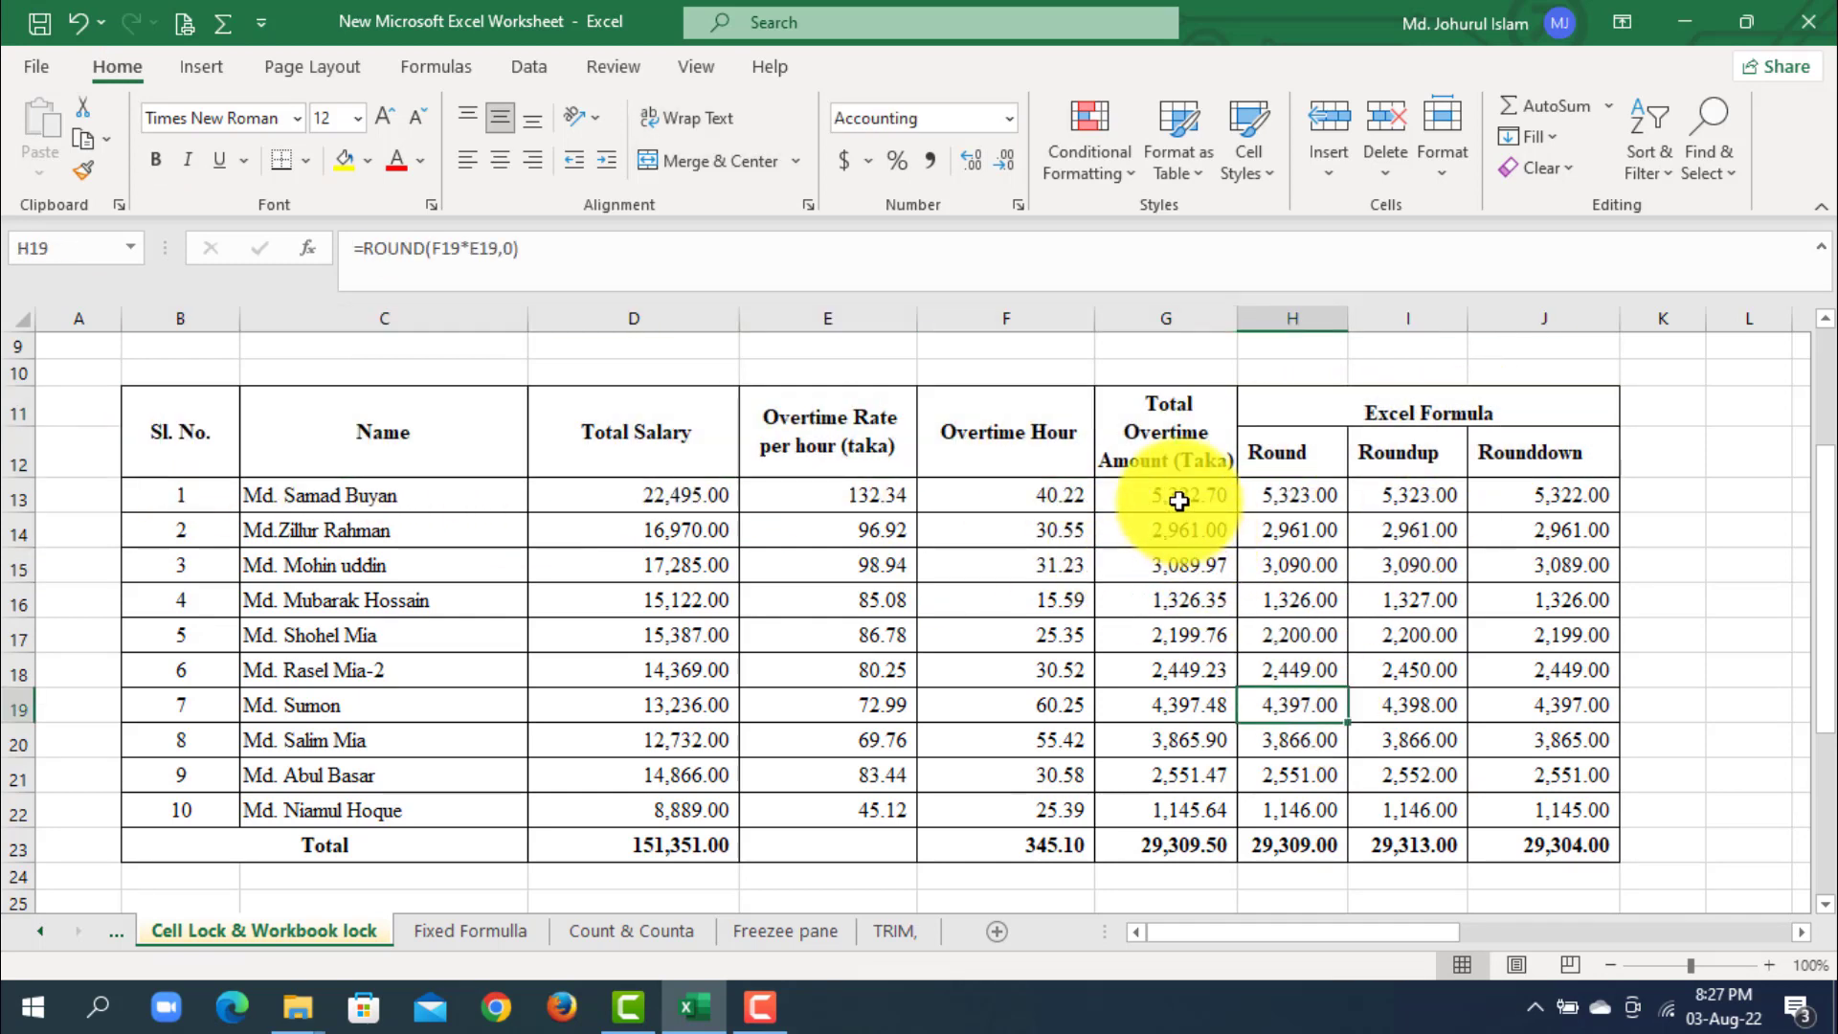
click(1407, 494)
click(1545, 509)
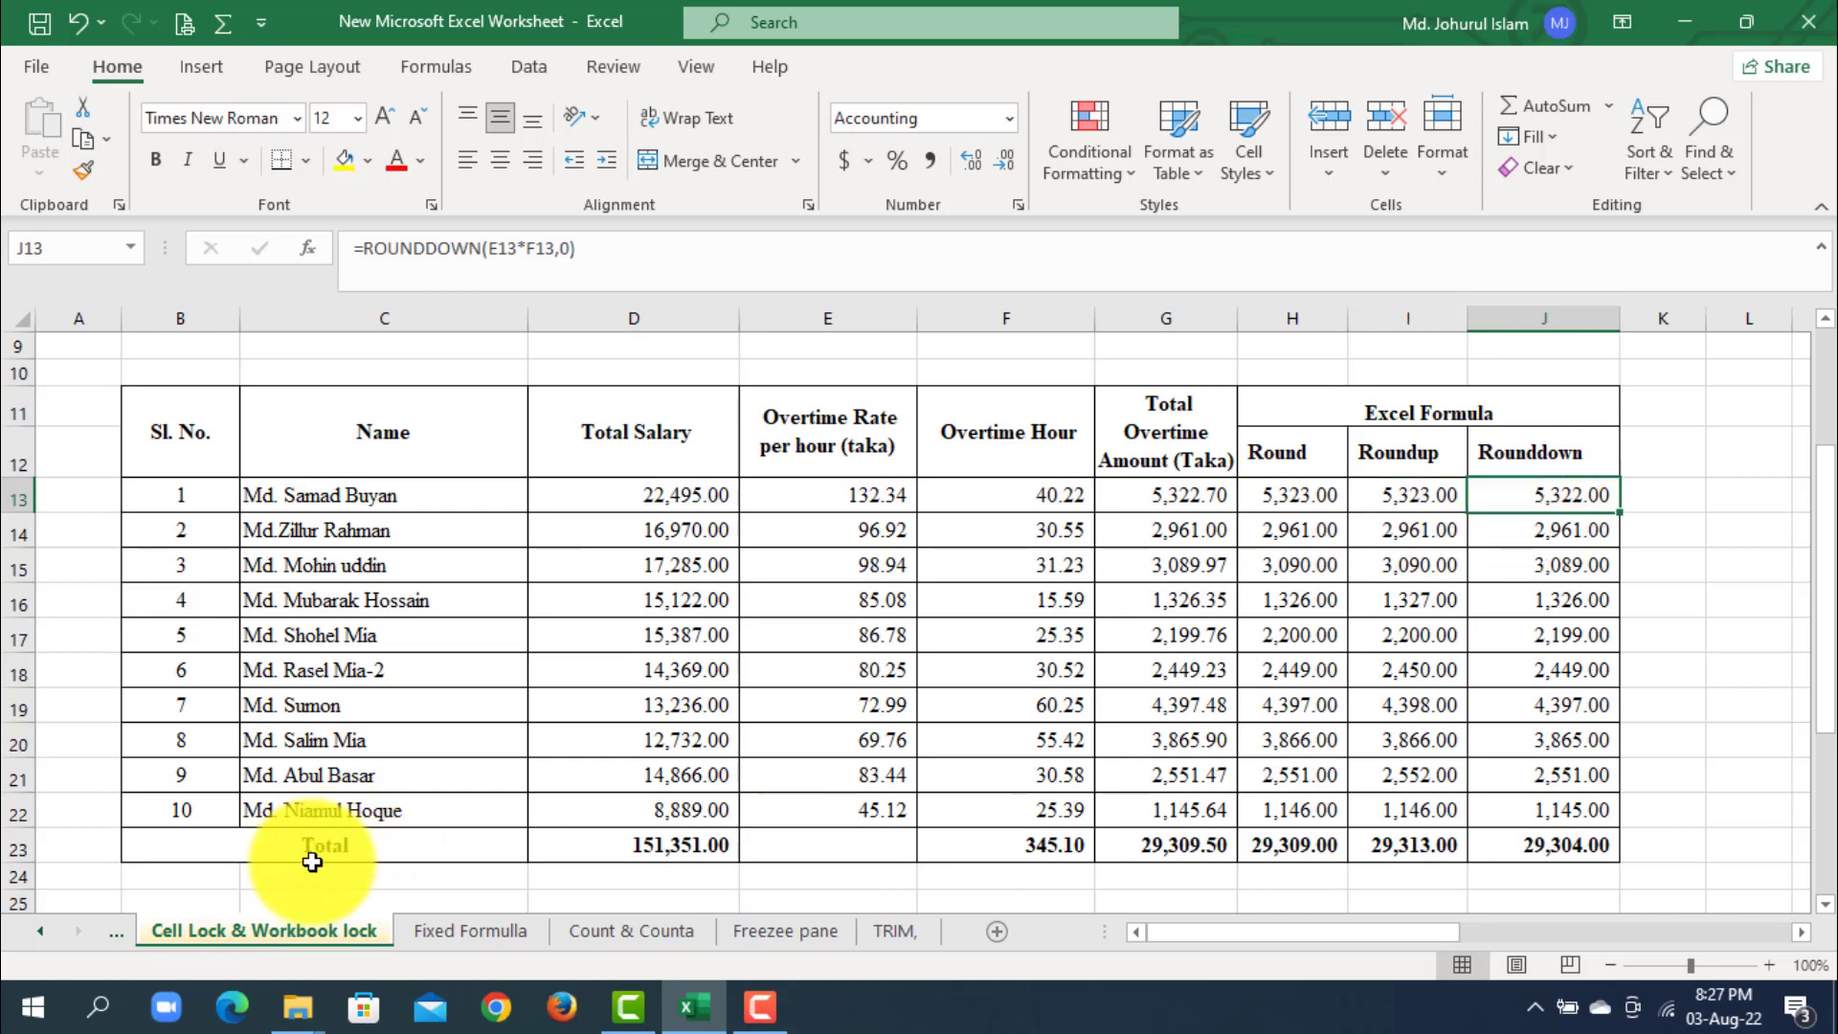
drag(316, 844, 1529, 849)
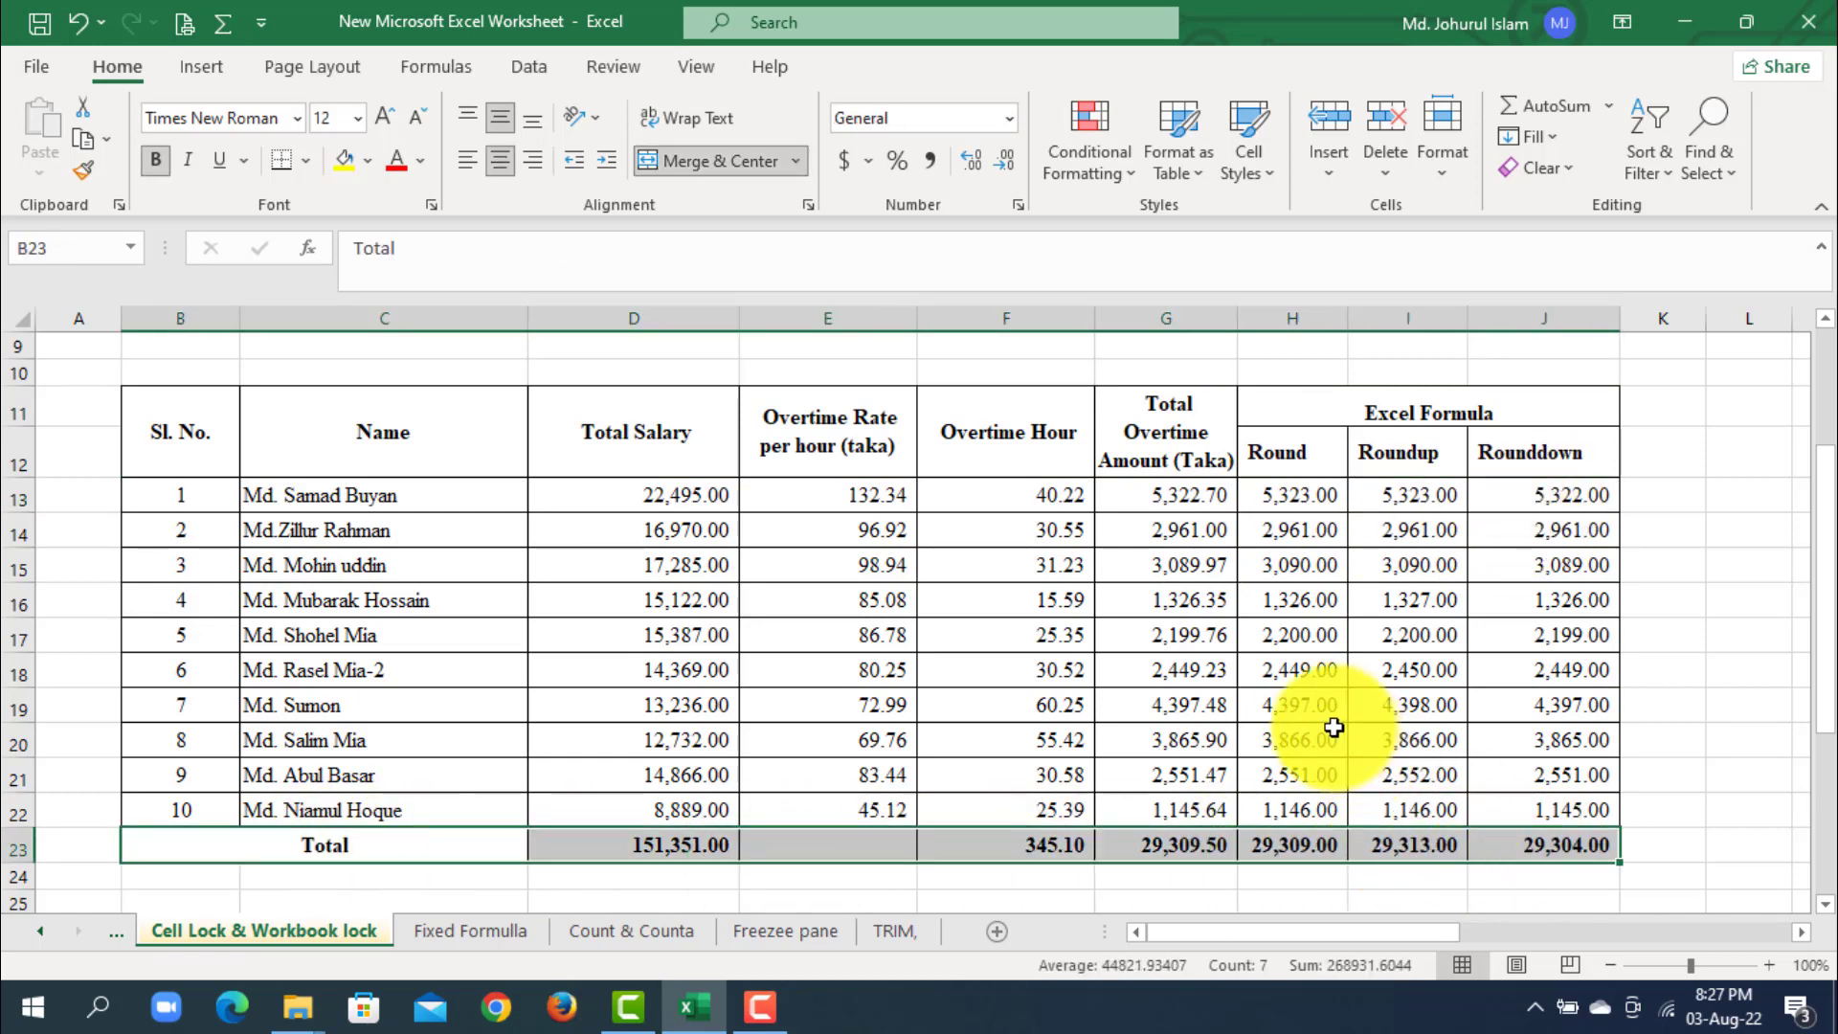
- Examine the data-entry cells C13:F22, from Name to Overtime Hour, as distinct from the overtime formula columns
click(1300, 732)
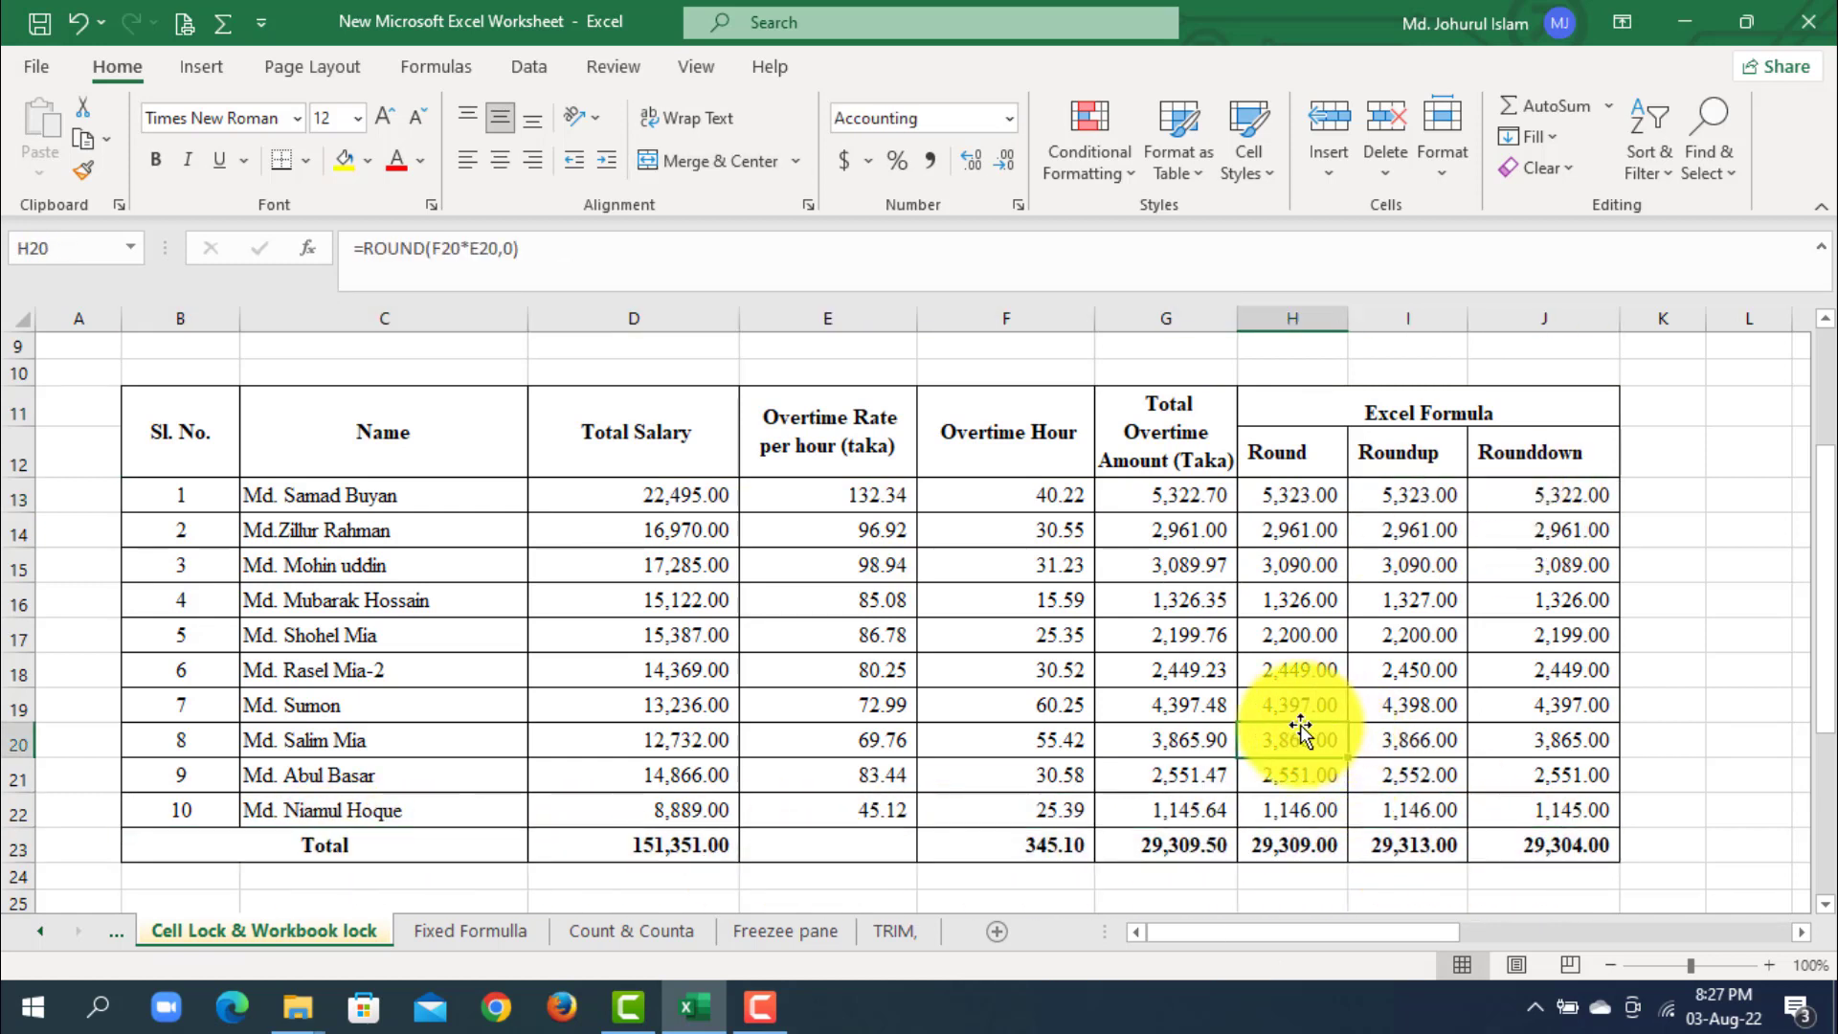
click(1185, 698)
click(816, 529)
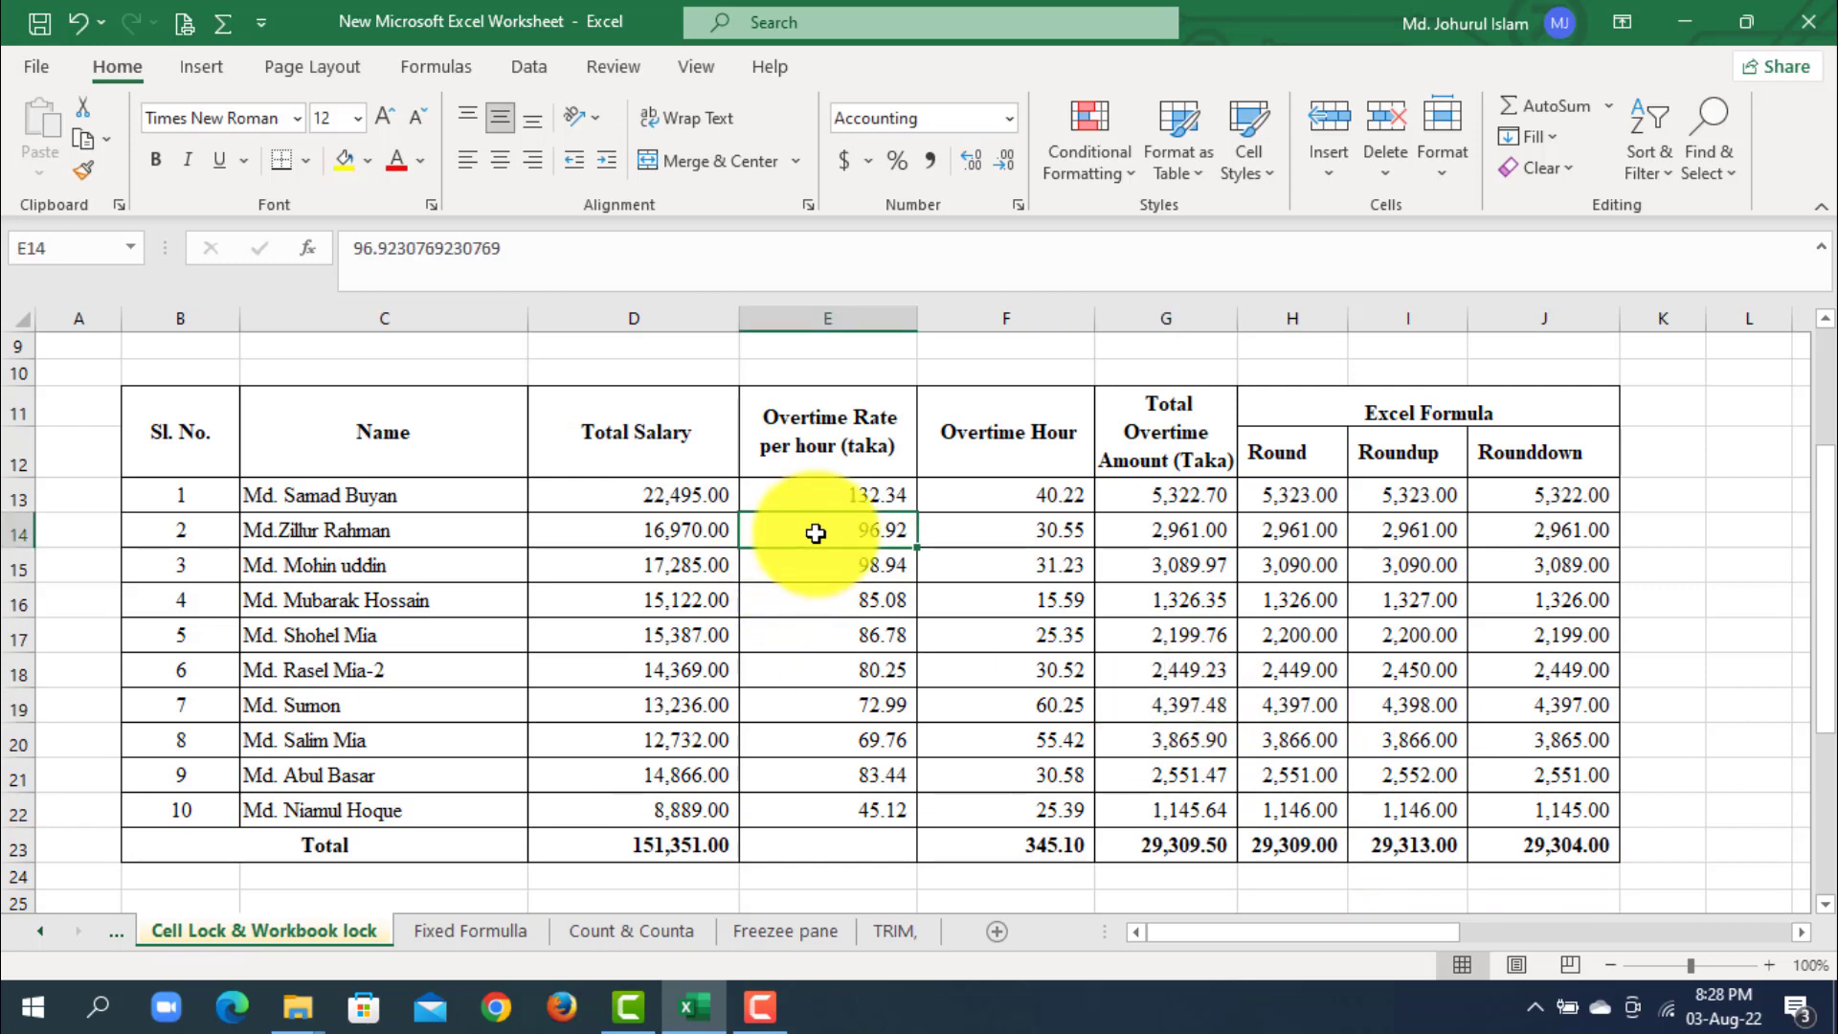
click(310, 504)
click(657, 500)
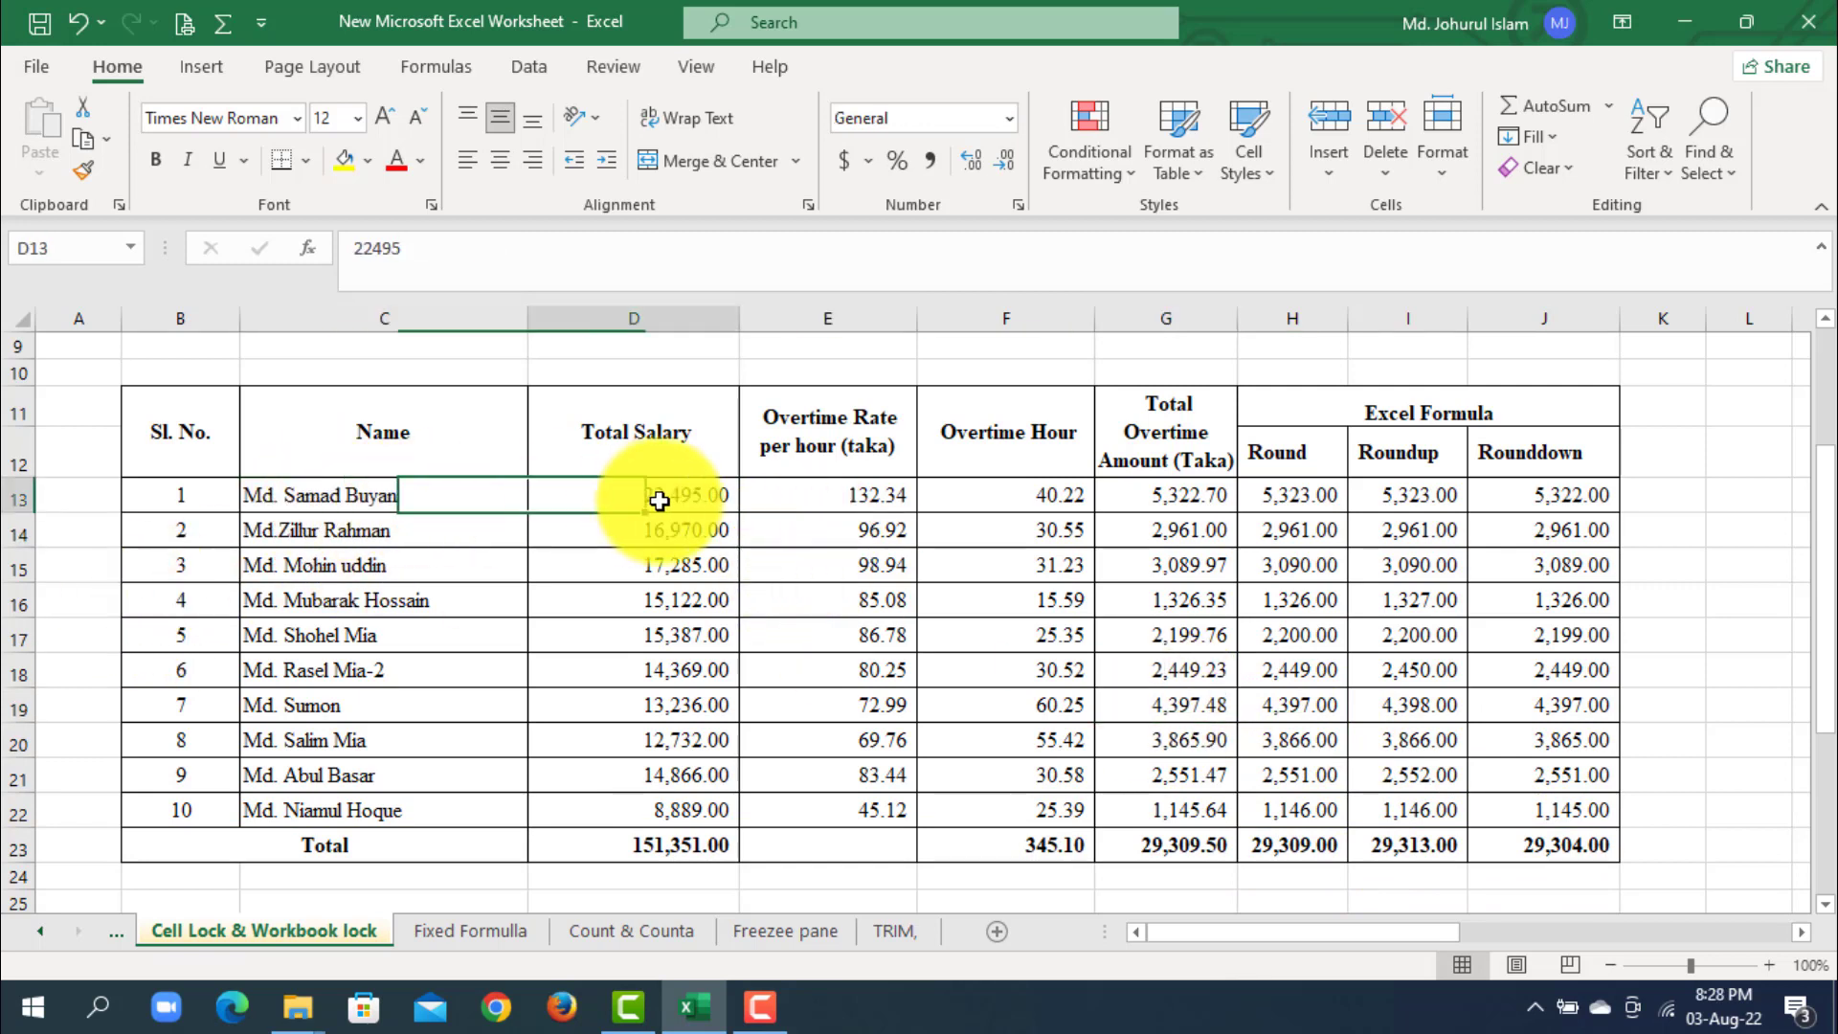
drag(427, 490, 972, 796)
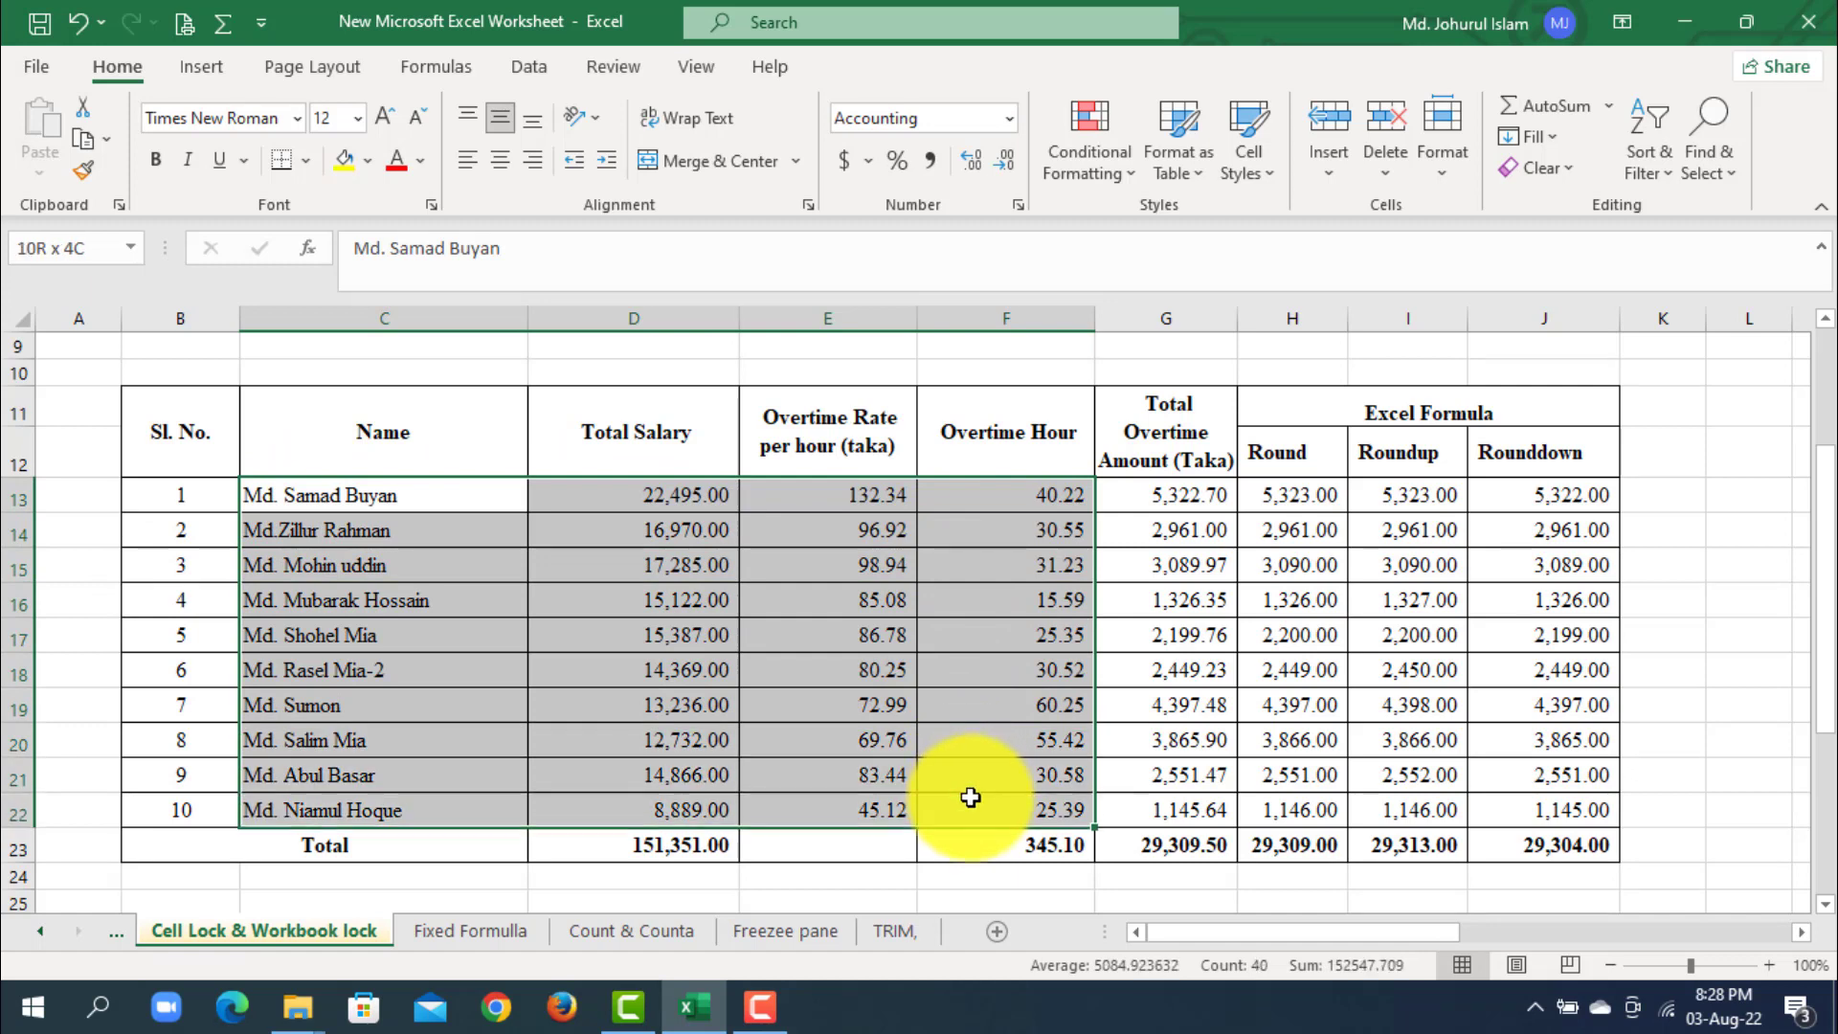
click(636, 884)
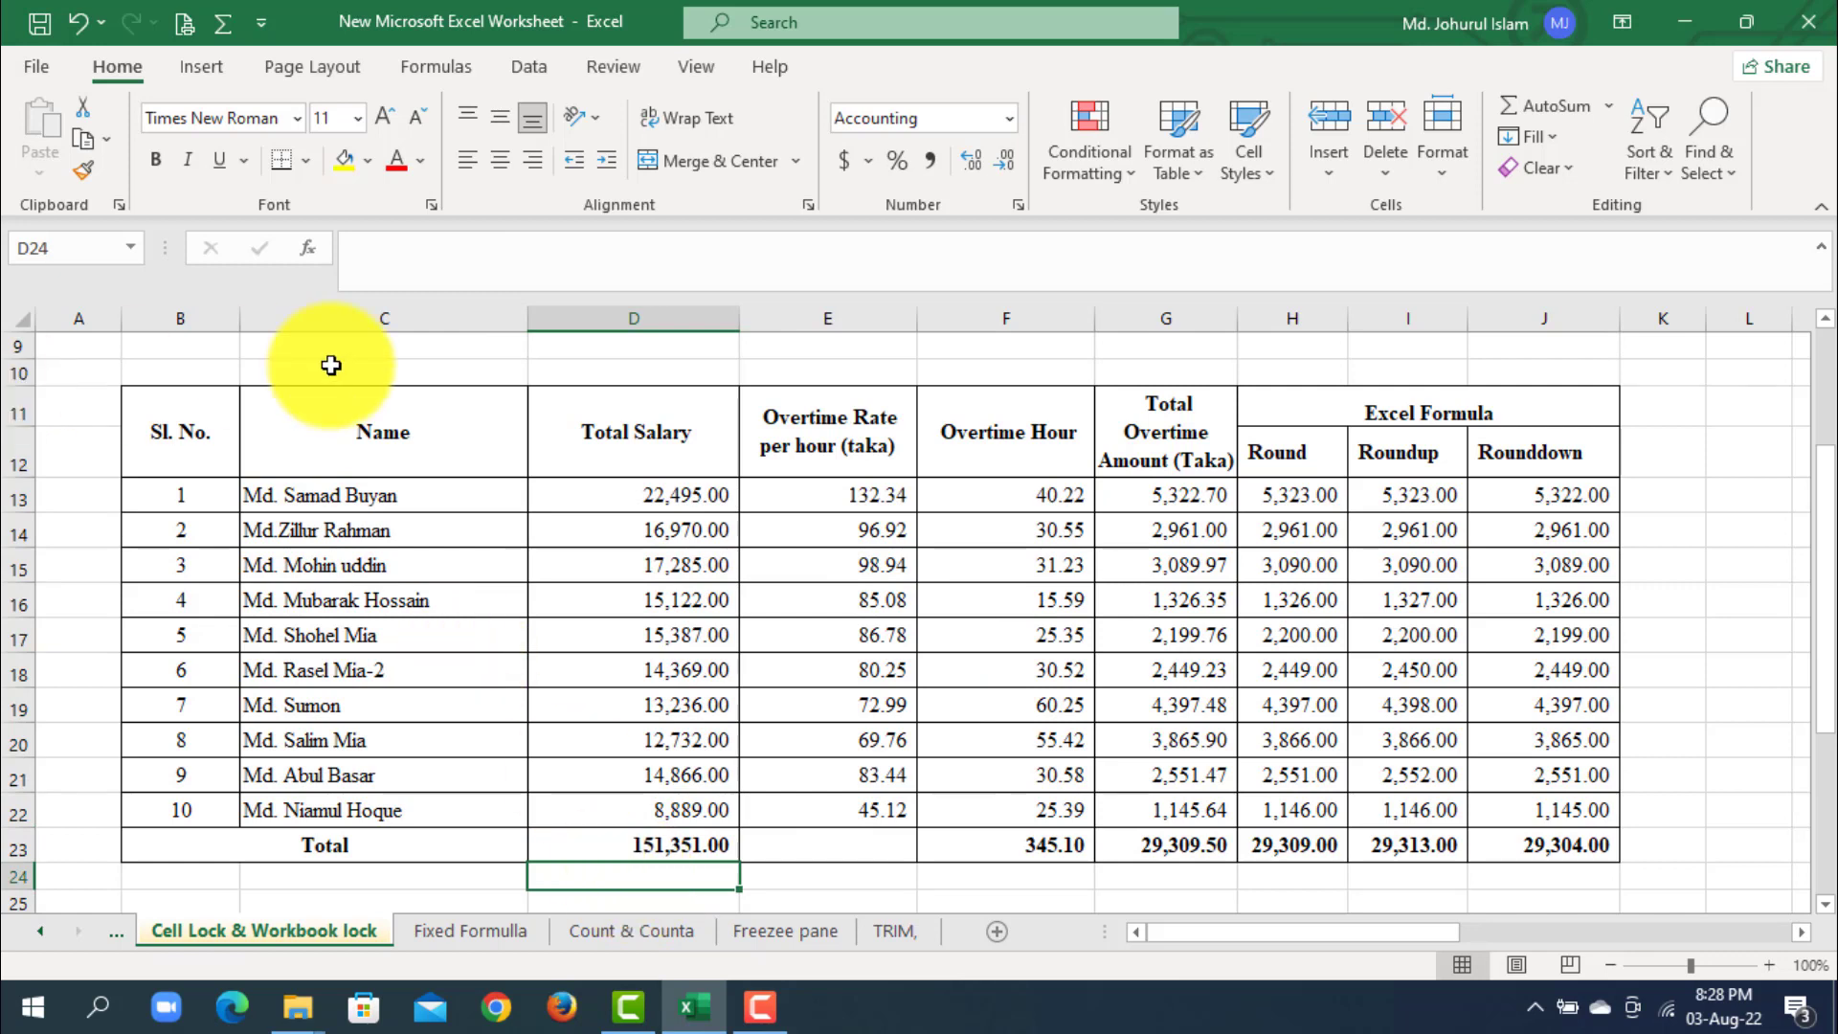
click(888, 702)
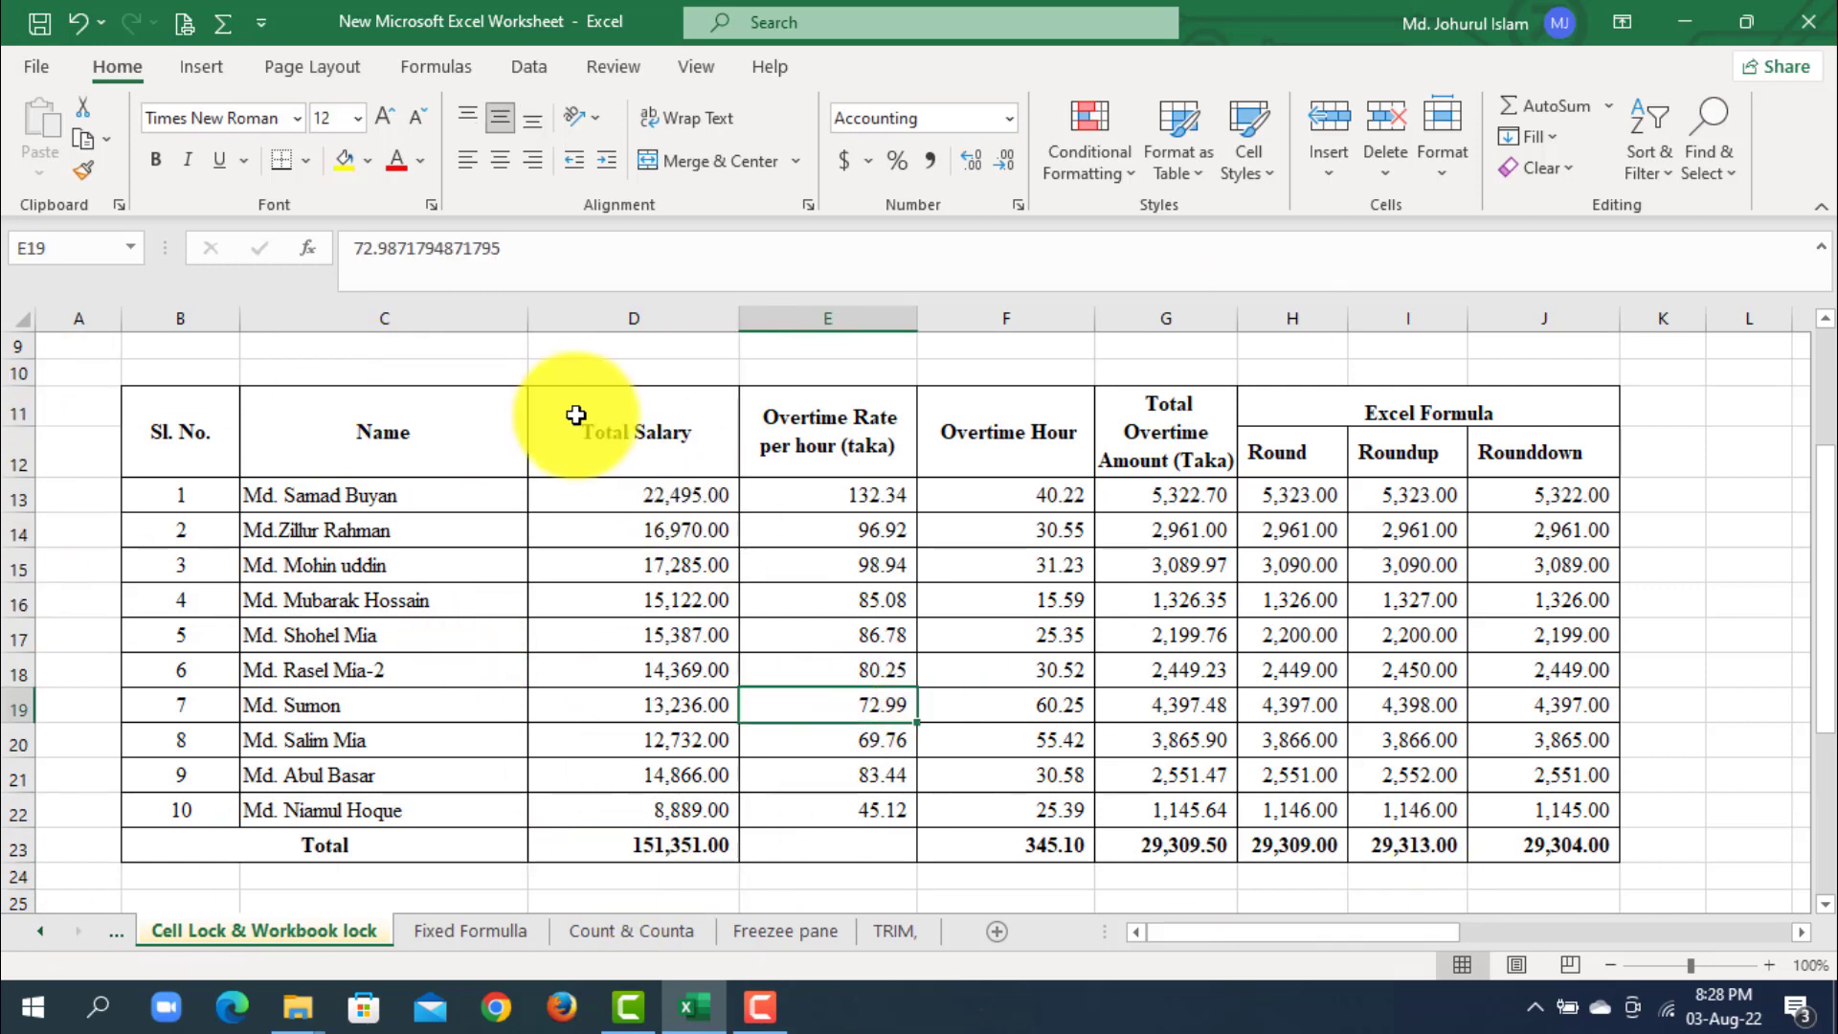
click(176, 435)
drag(176, 436, 1522, 440)
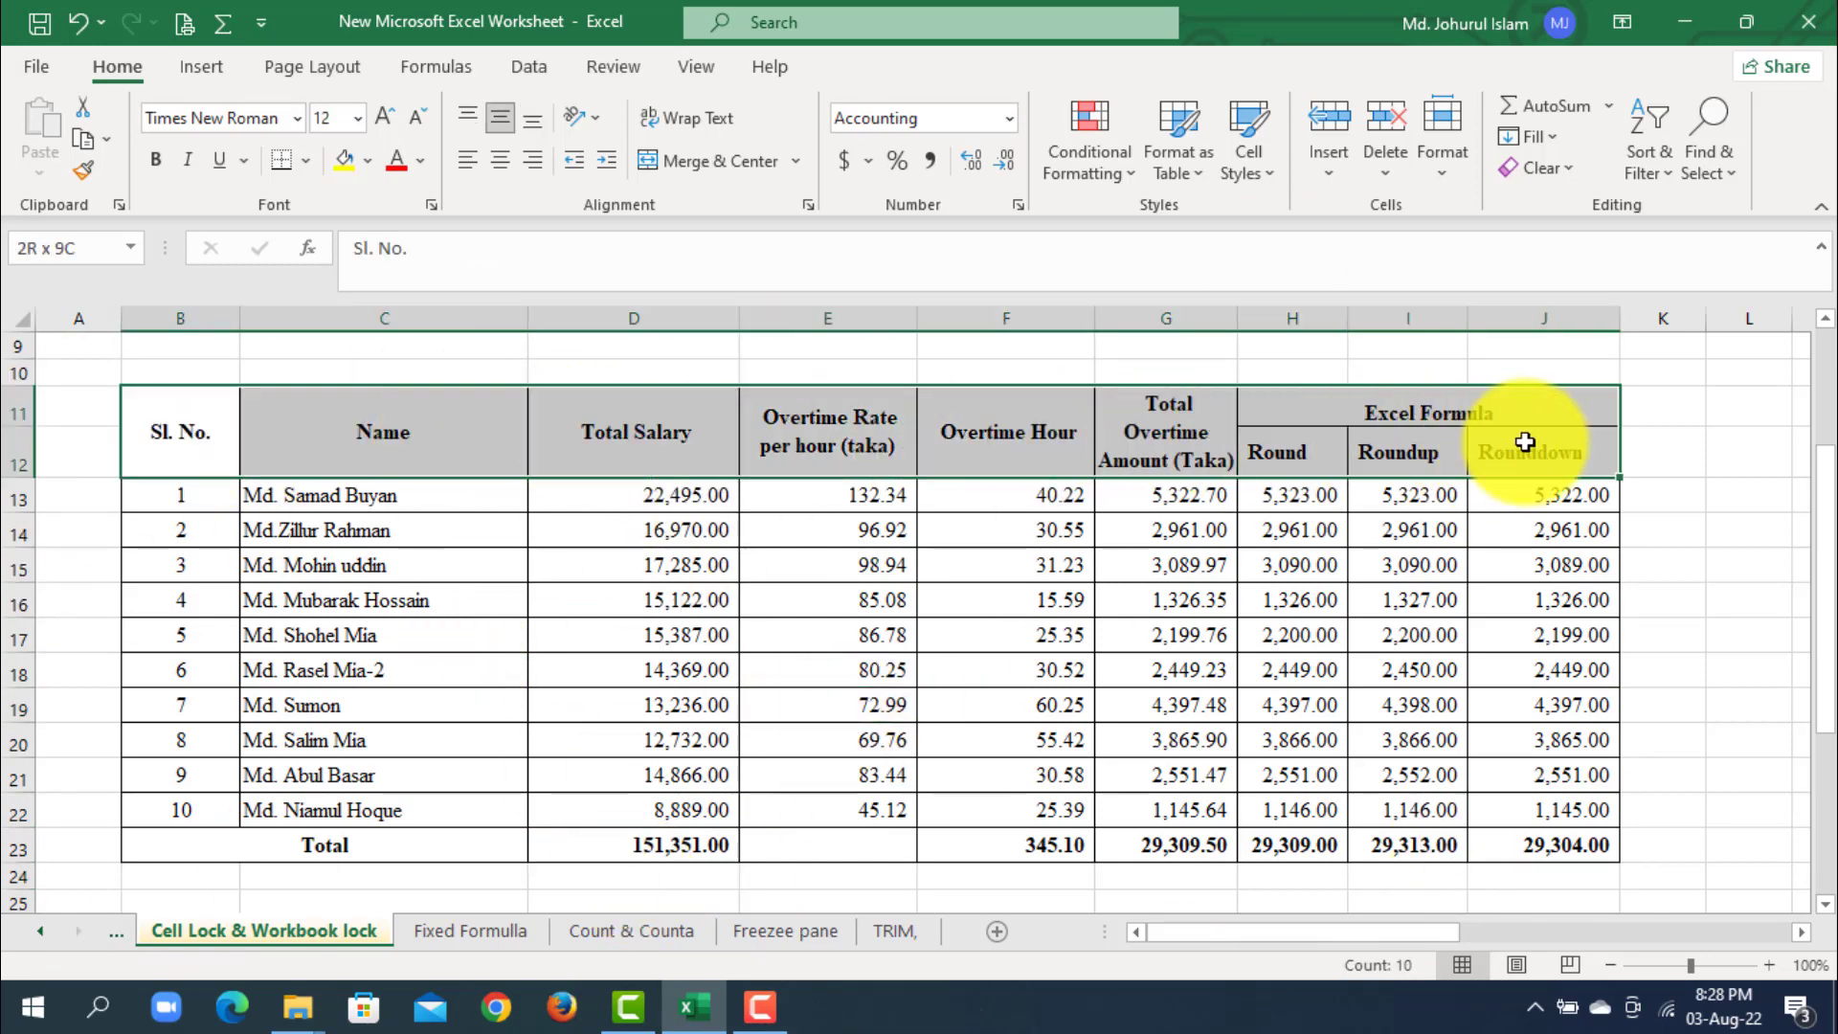
drag(1216, 498, 1546, 635)
click(1341, 600)
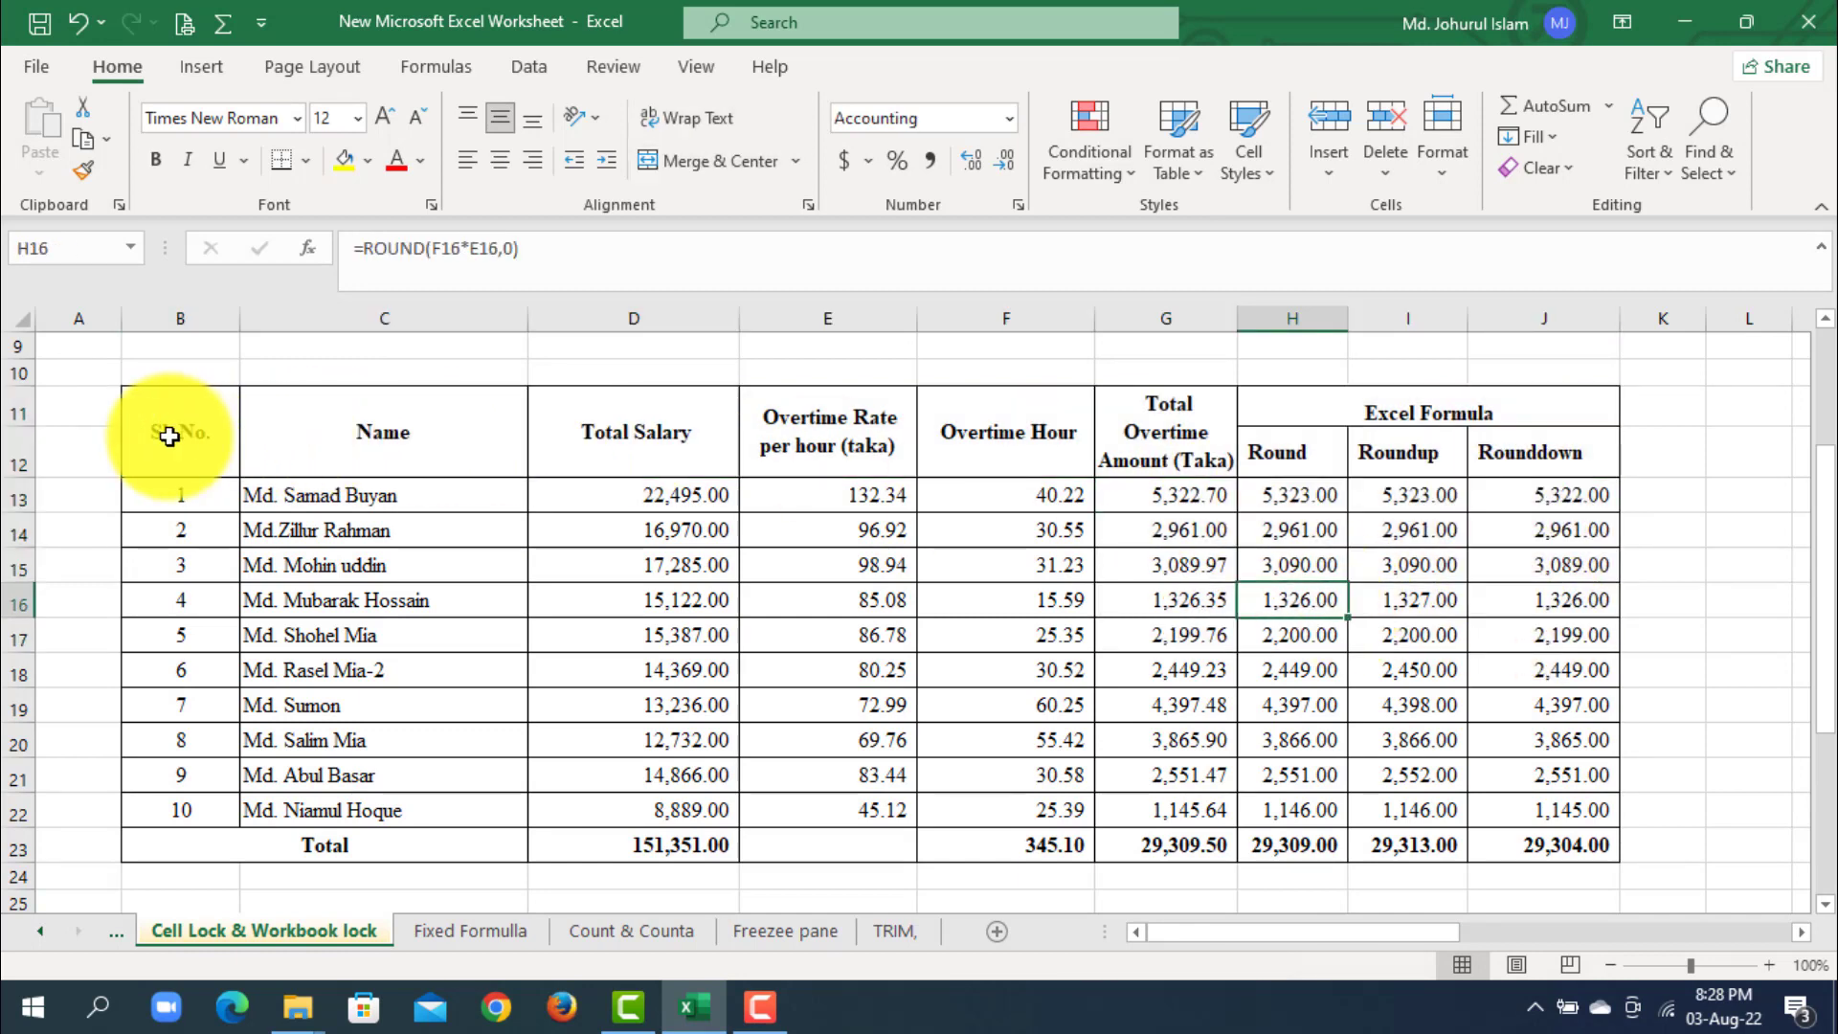
- Check the cell protection settings of the table header, the formula columns G to J and the Total row together
drag(164, 430, 1480, 446)
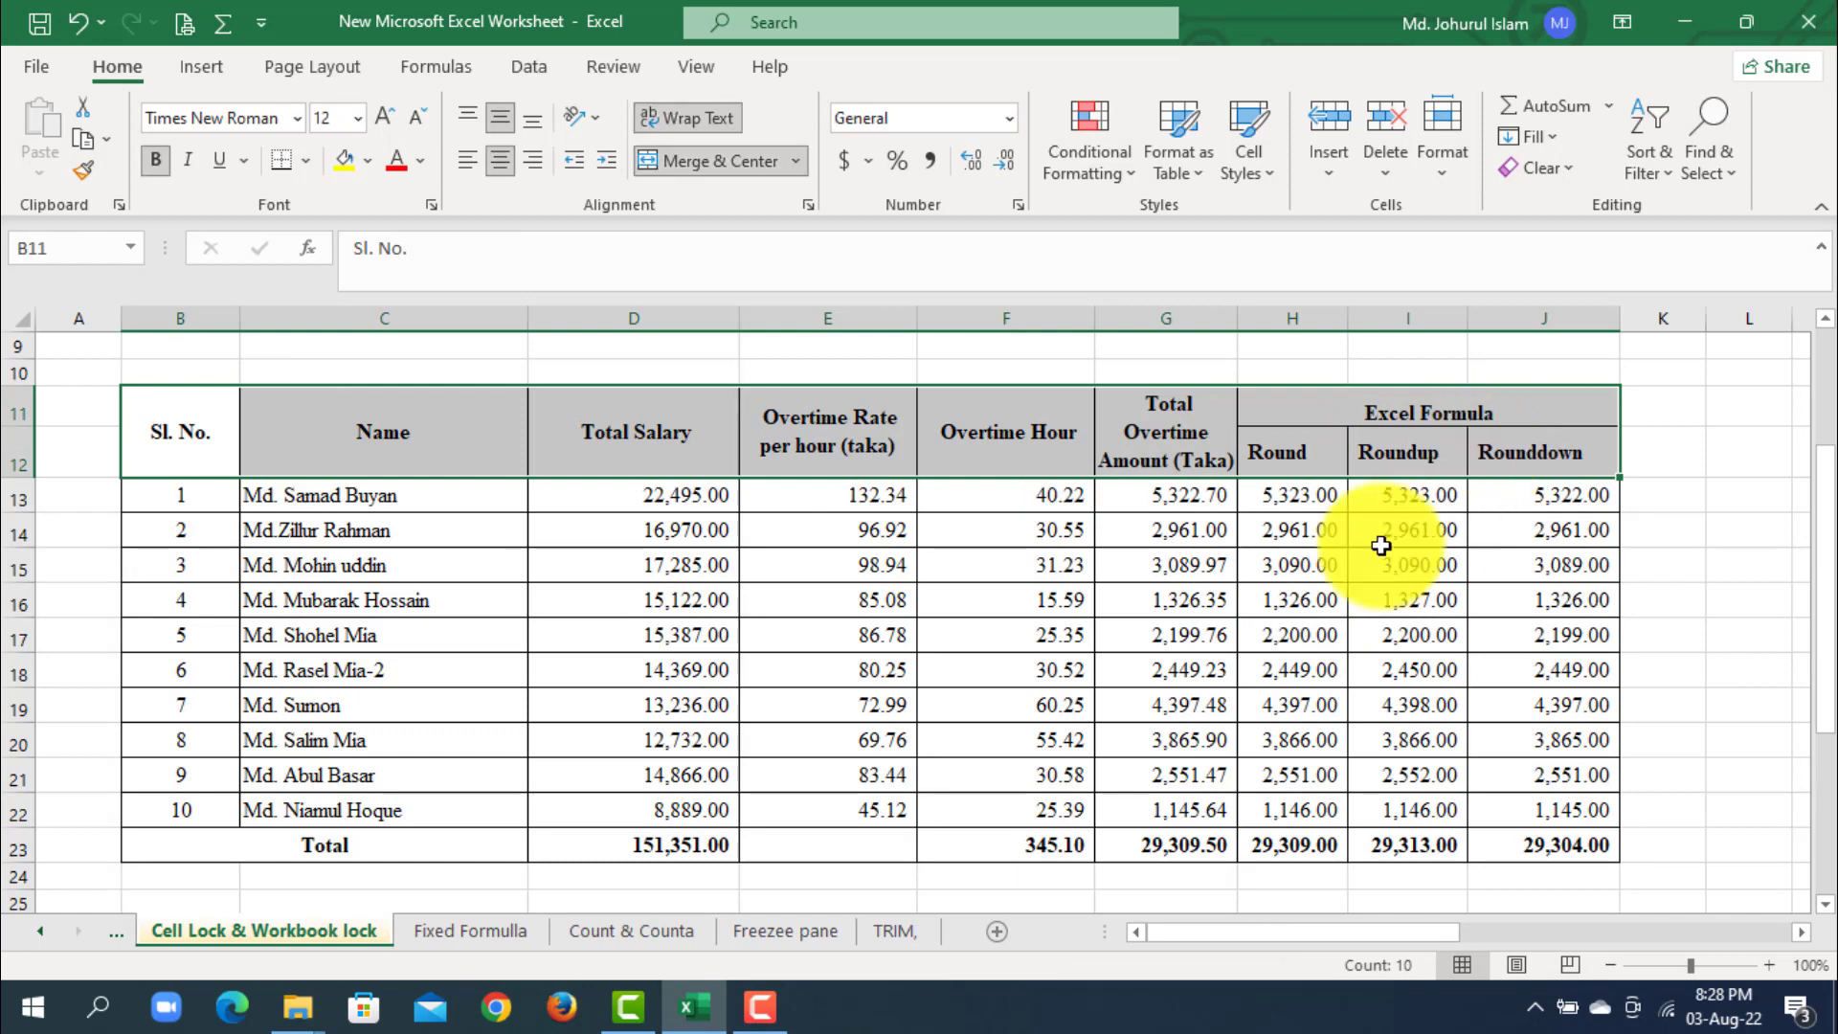
drag(1185, 499, 1580, 847)
drag(320, 852, 1006, 849)
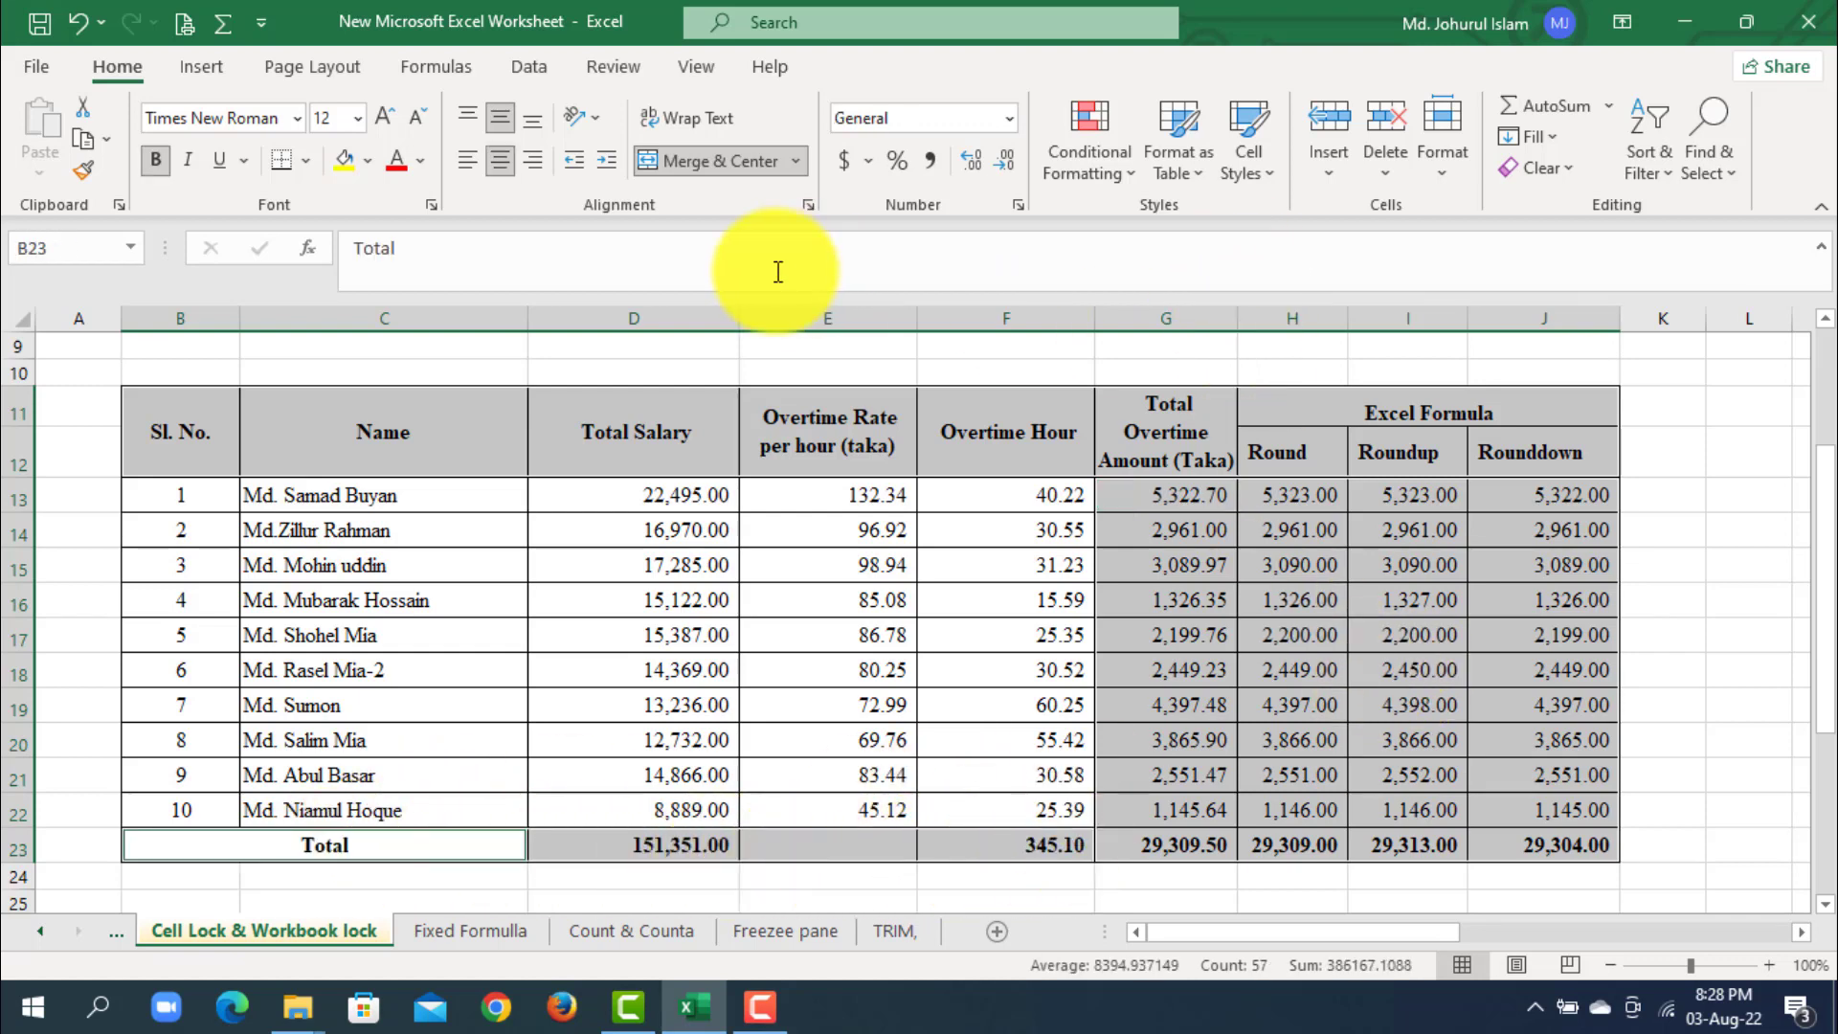
click(1019, 203)
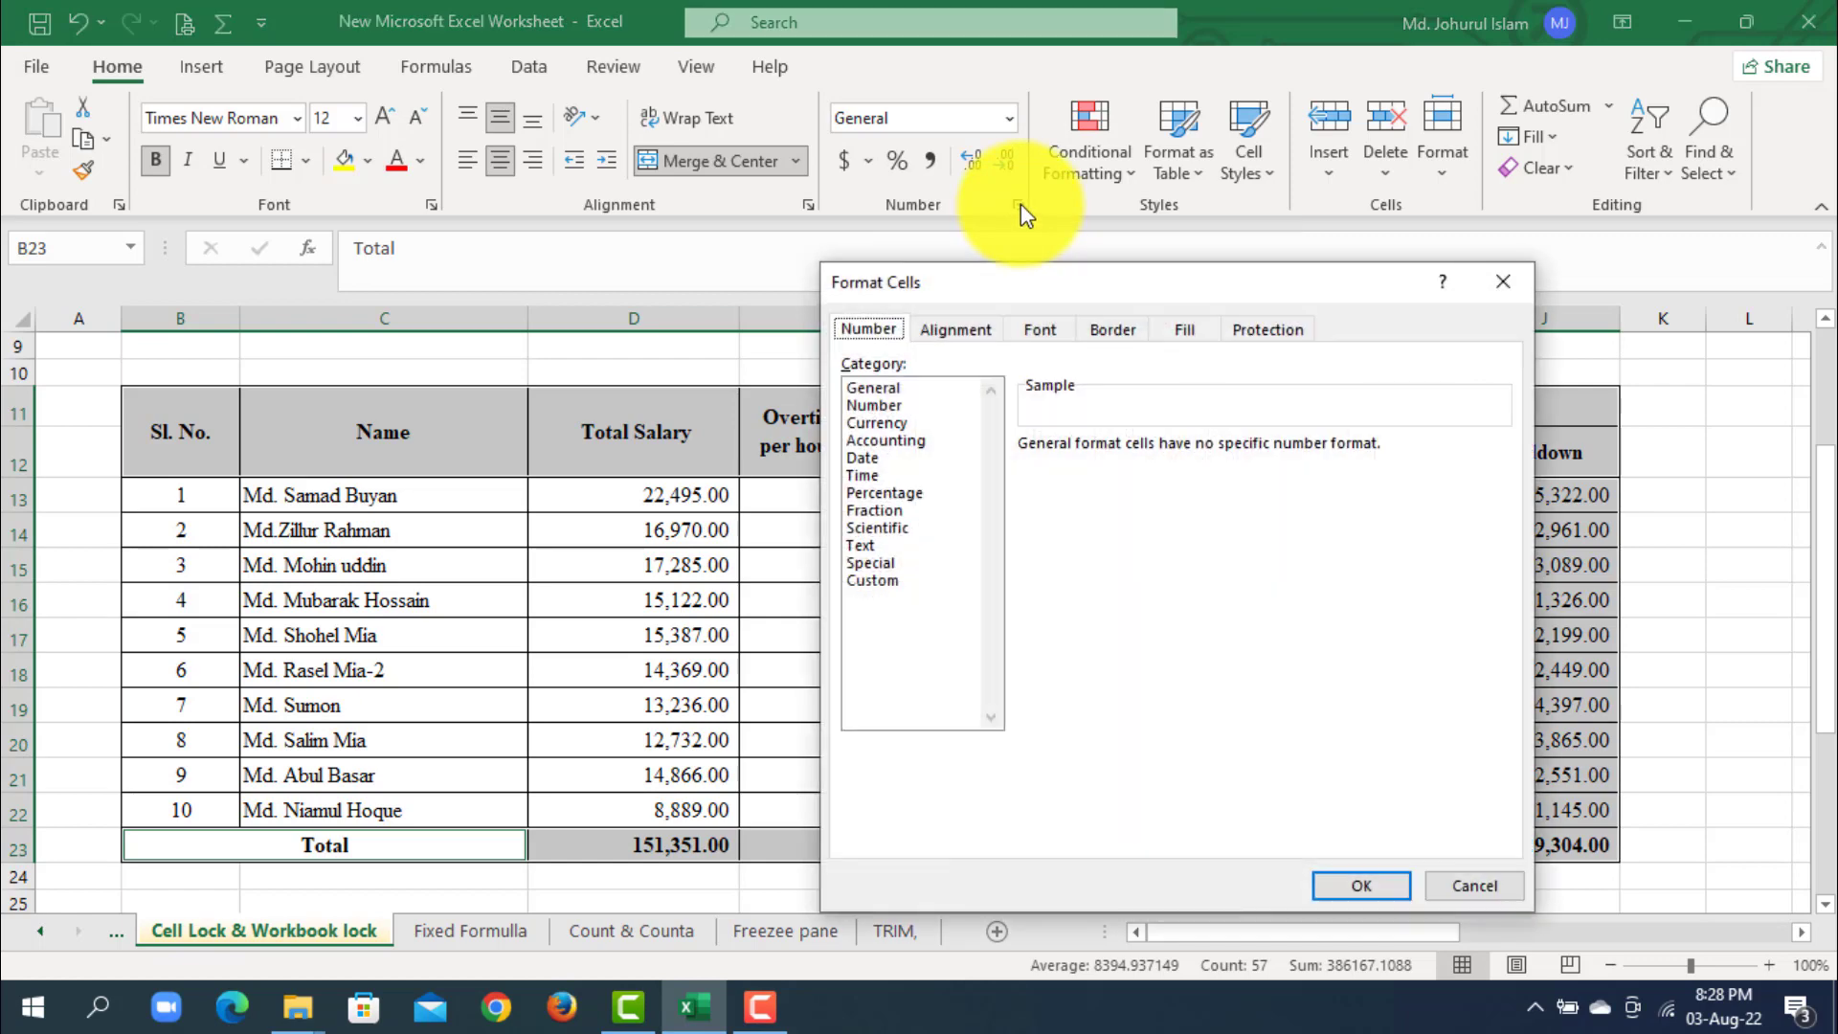
click(1278, 331)
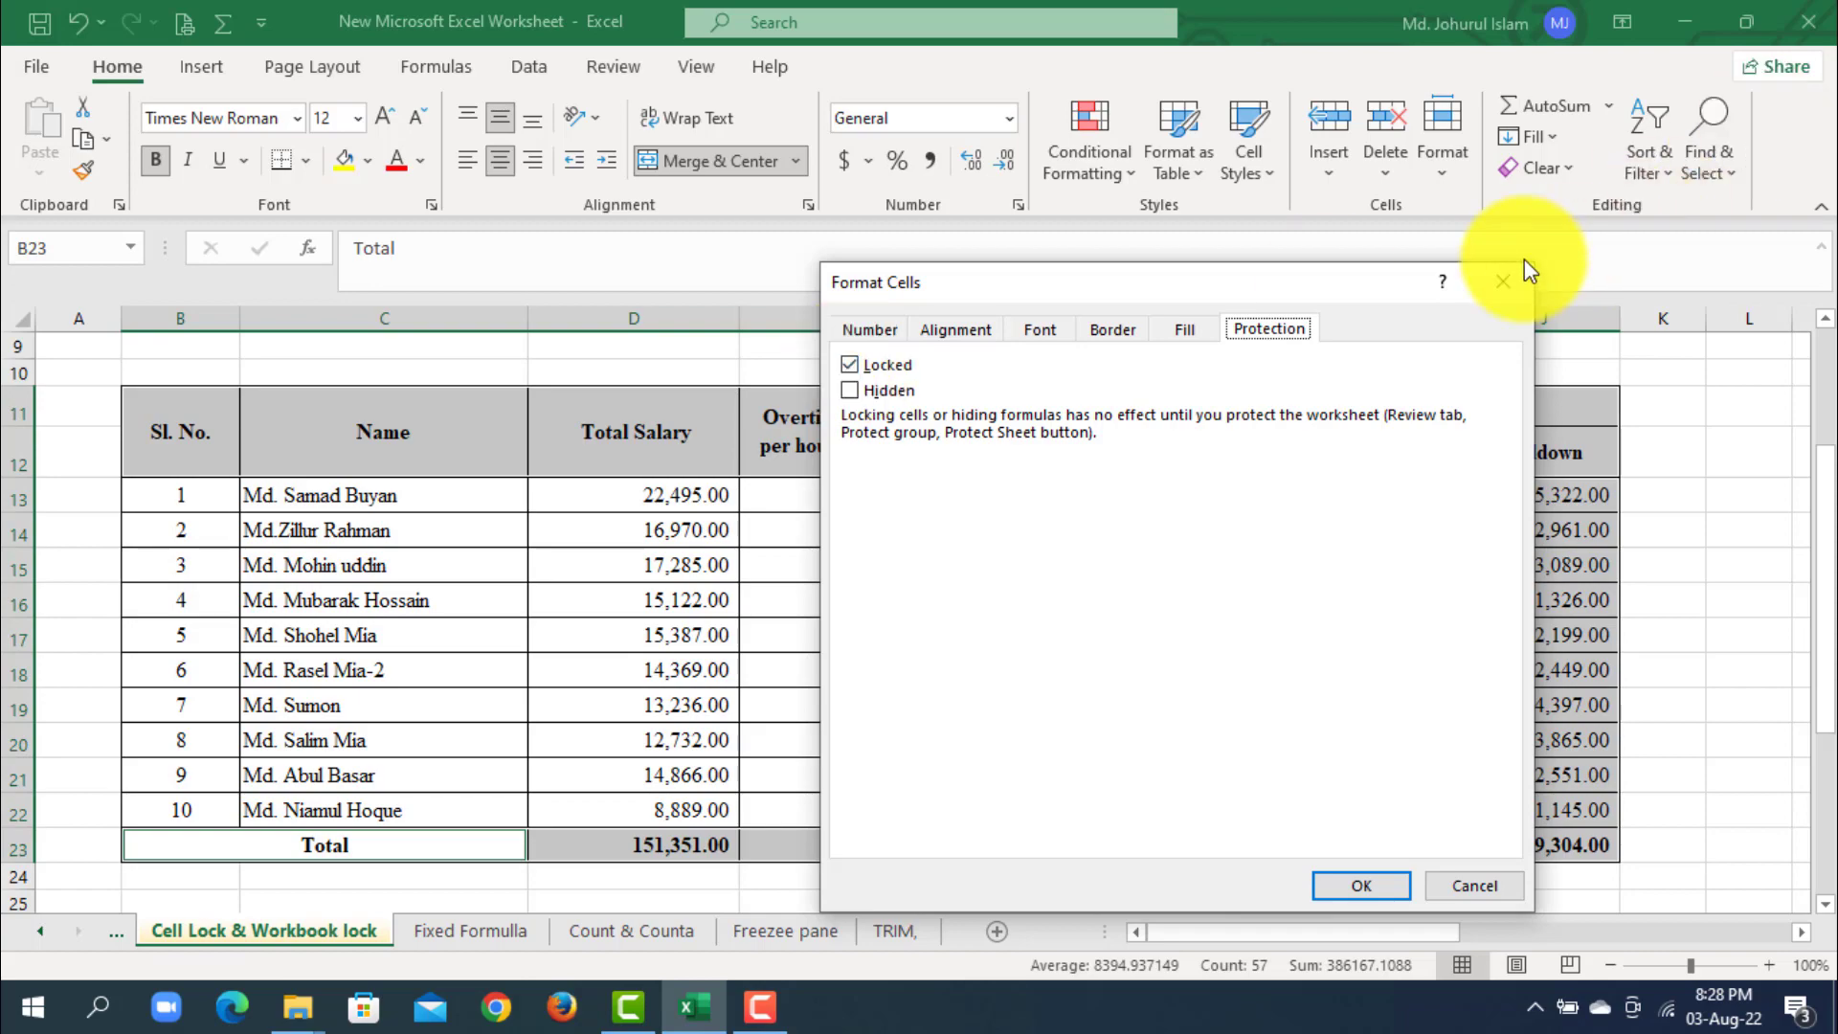
click(1501, 282)
click(1636, 450)
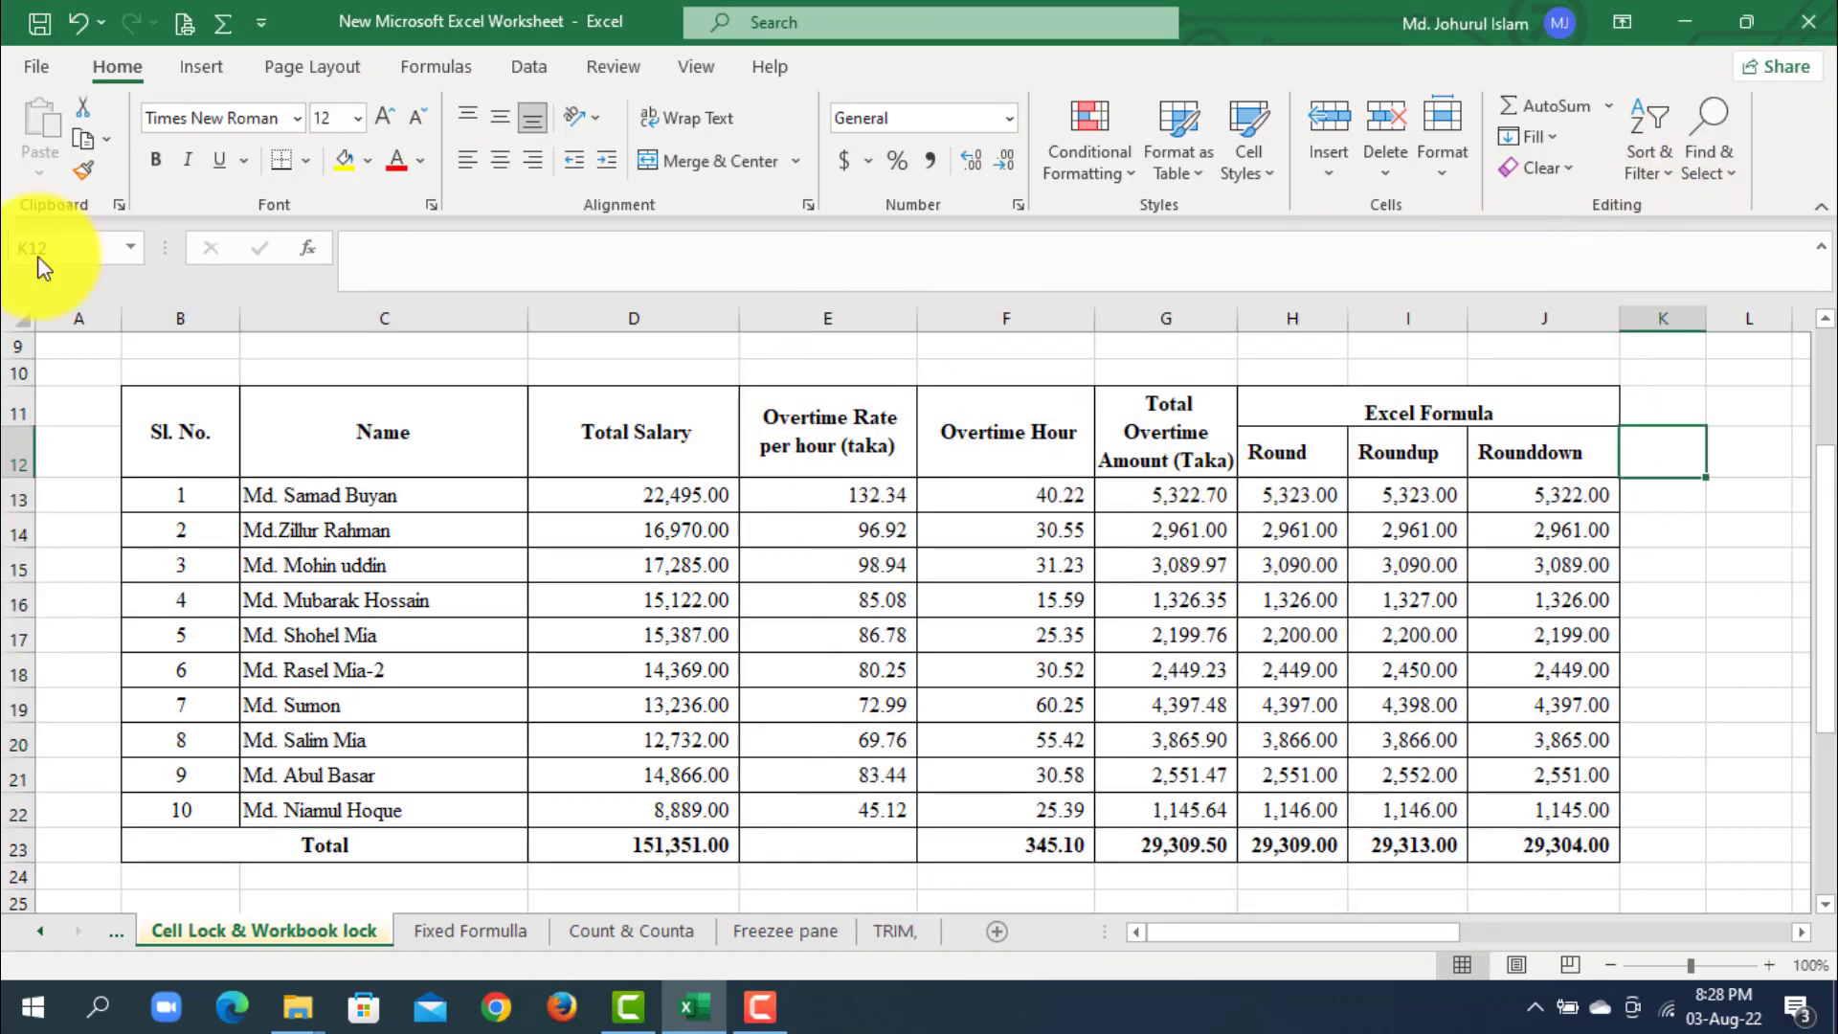
- Turn off the Locked protection setting for every cell on the sheet
click(20, 323)
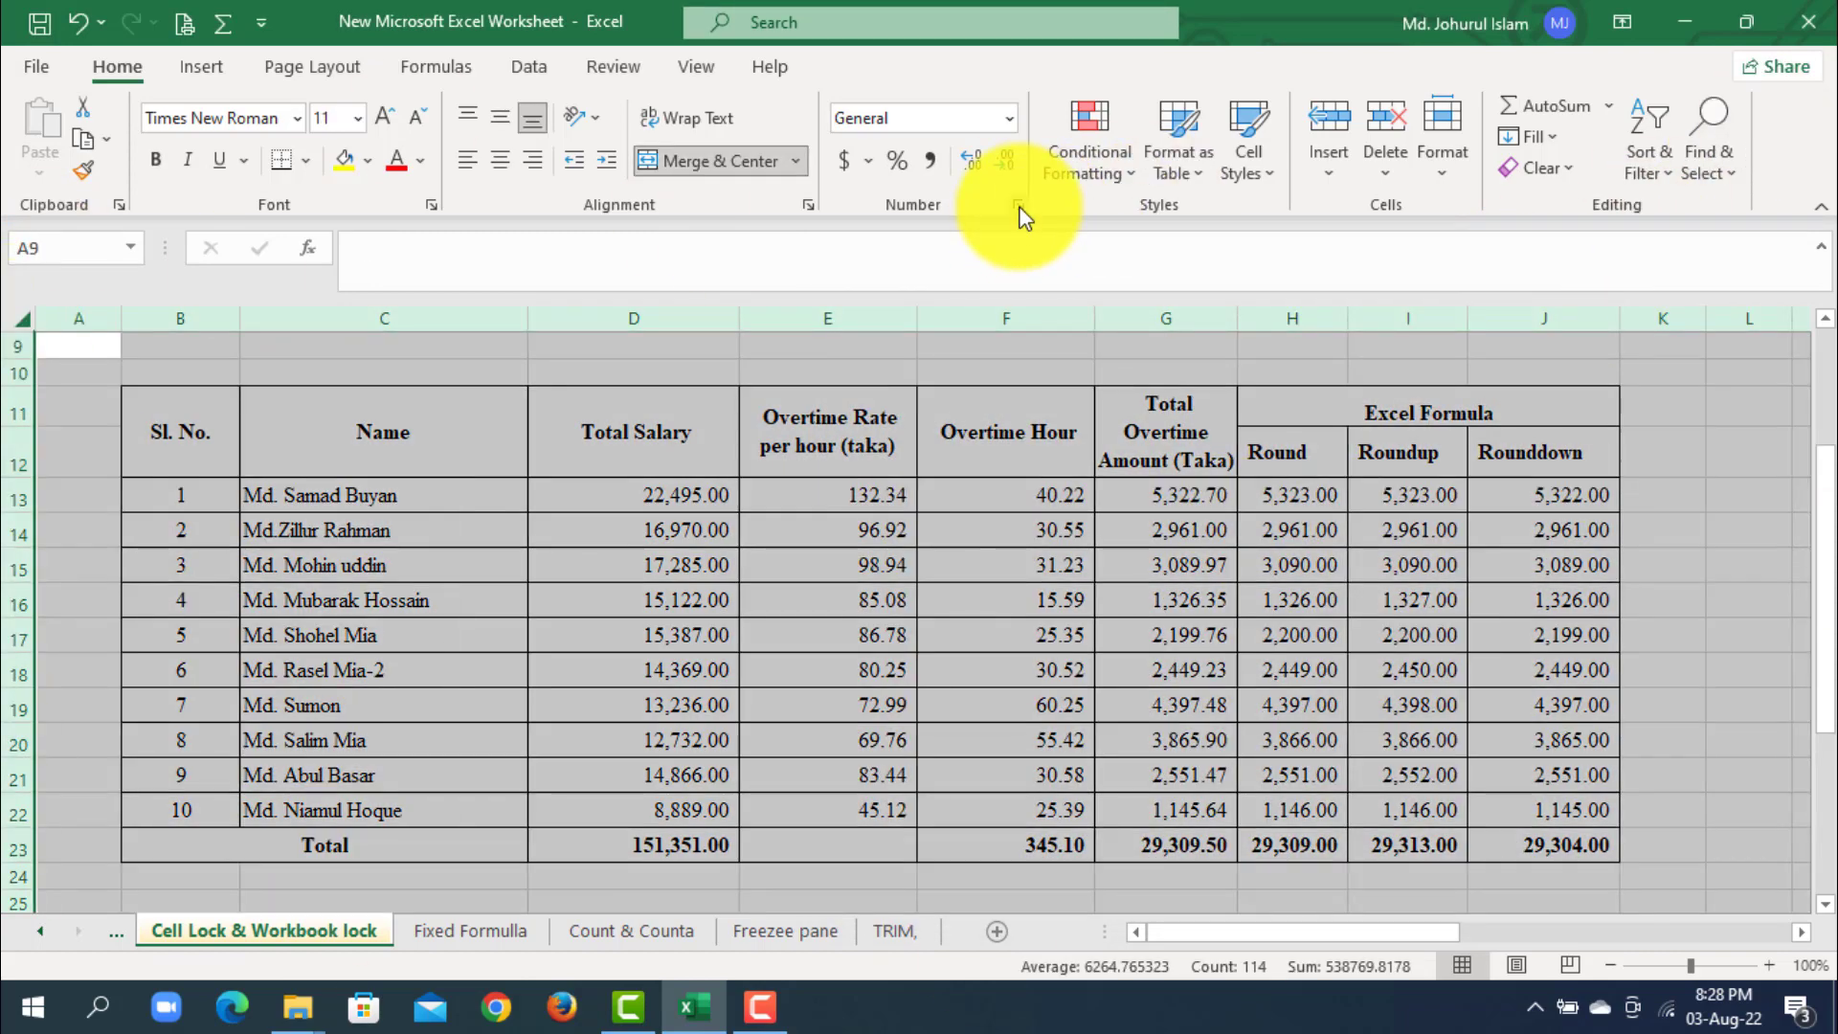
click(1018, 206)
click(1270, 328)
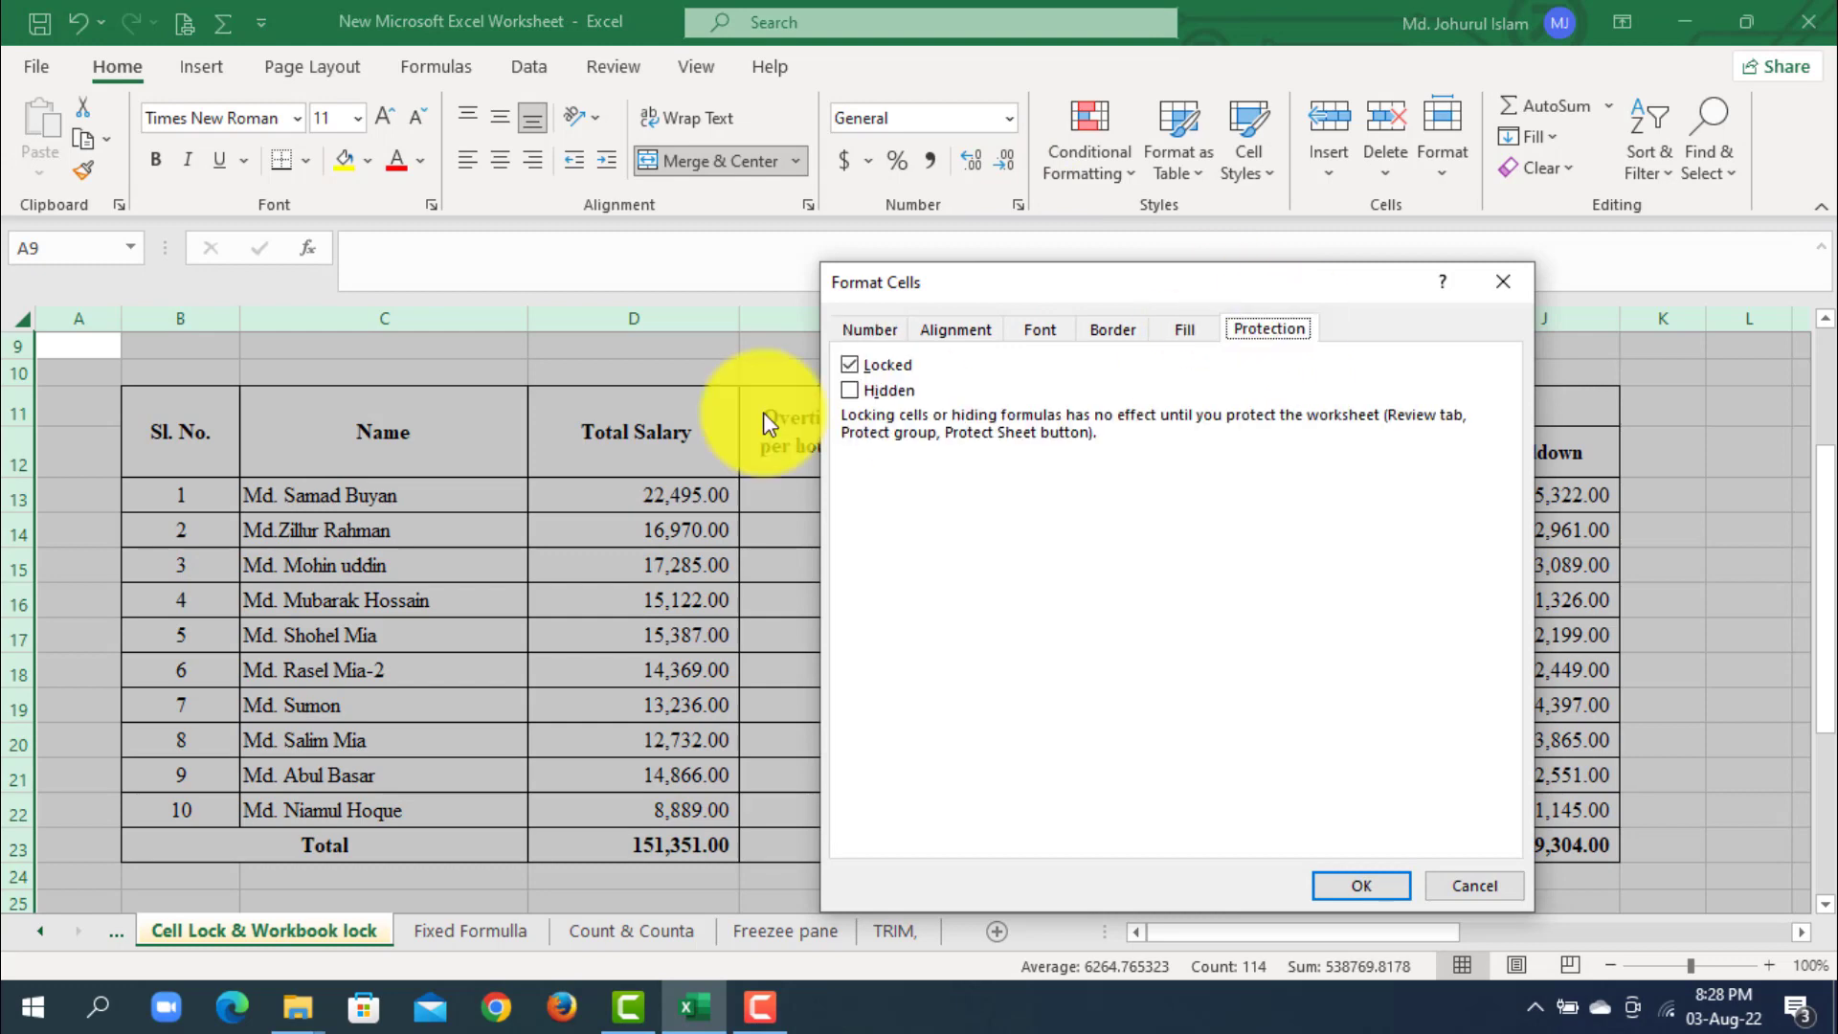
click(849, 365)
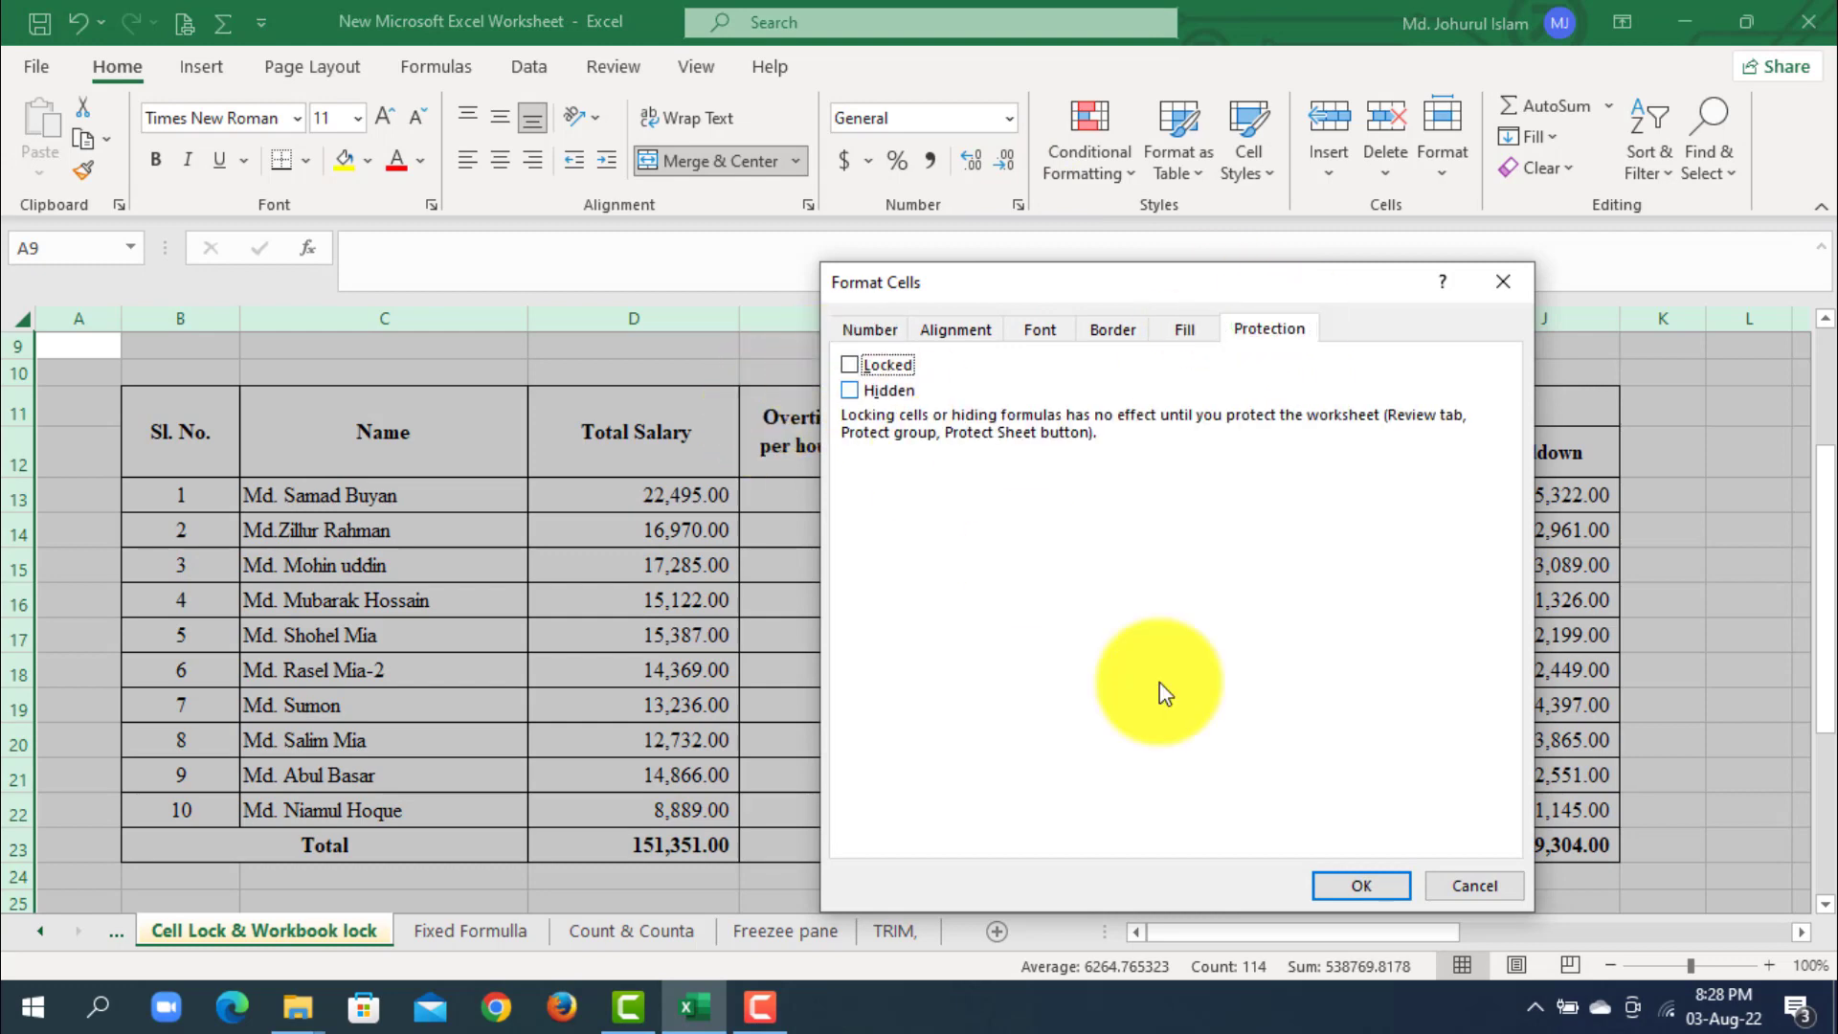
click(1360, 885)
- Set only the header rows B11:J12, the formula cells G13:J22 and the Total row 23 to Locked
click(1306, 706)
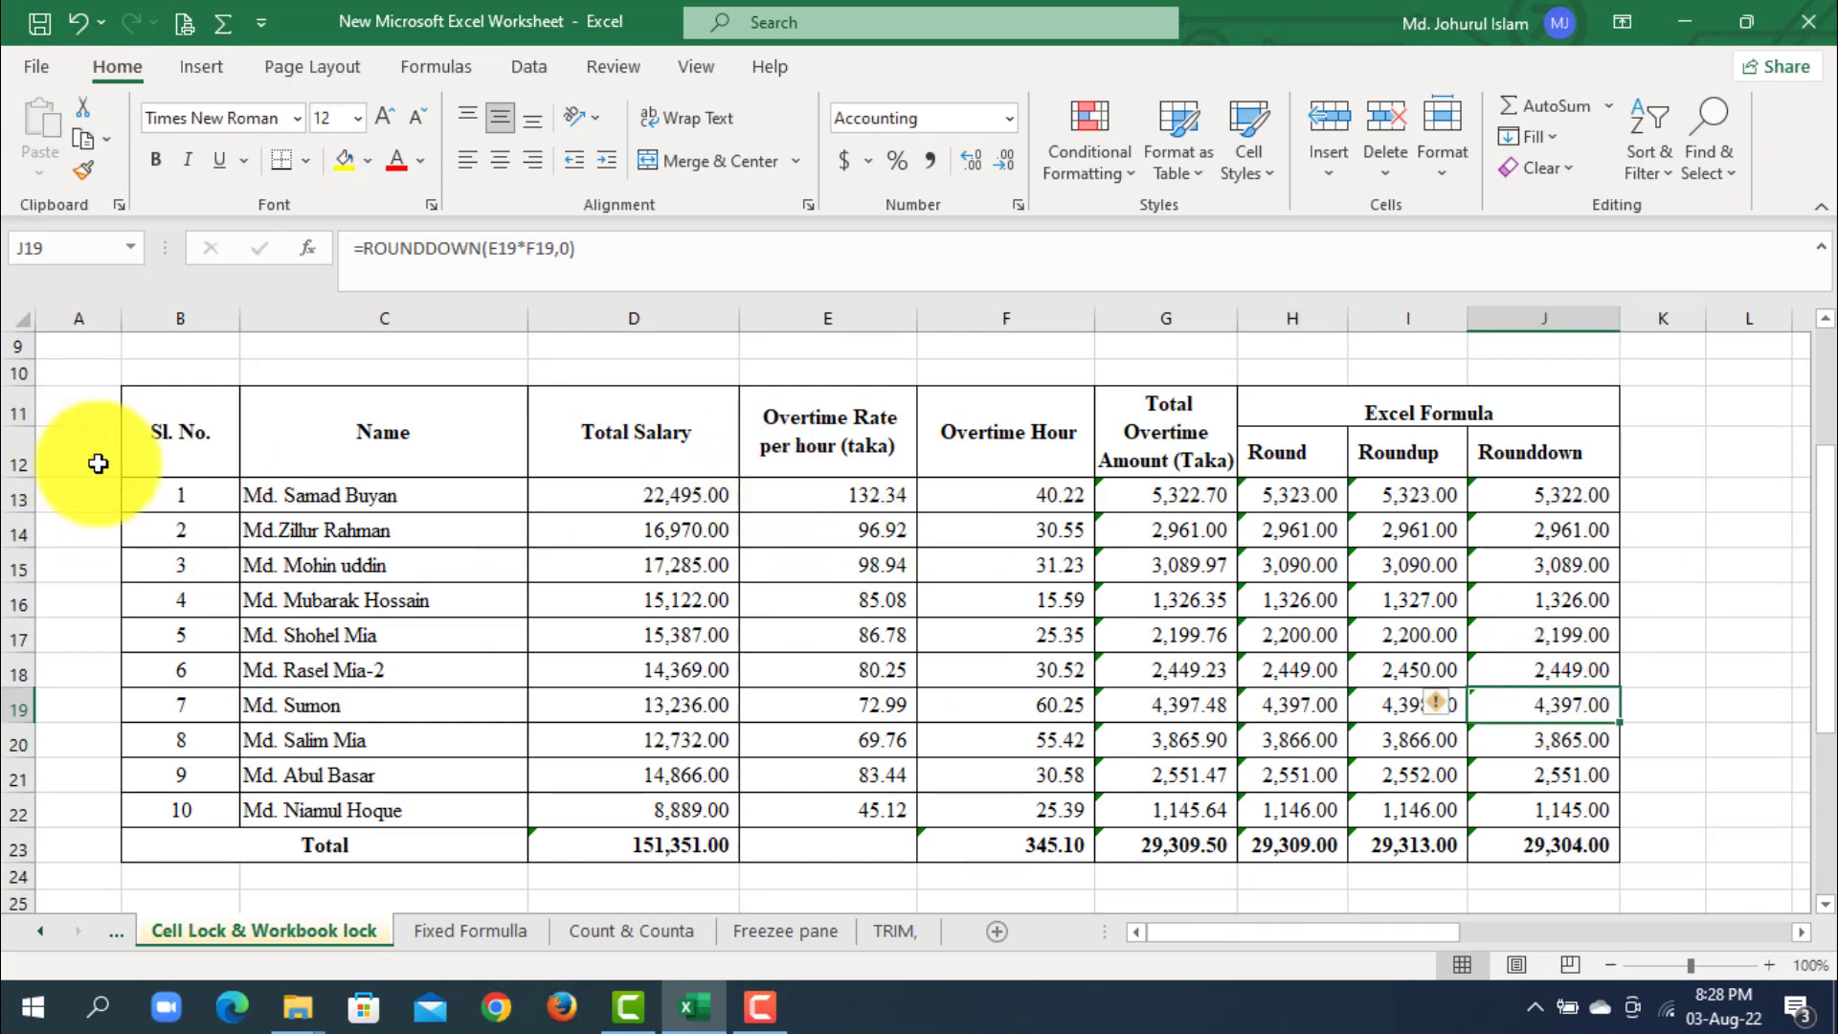
drag(177, 435, 1545, 449)
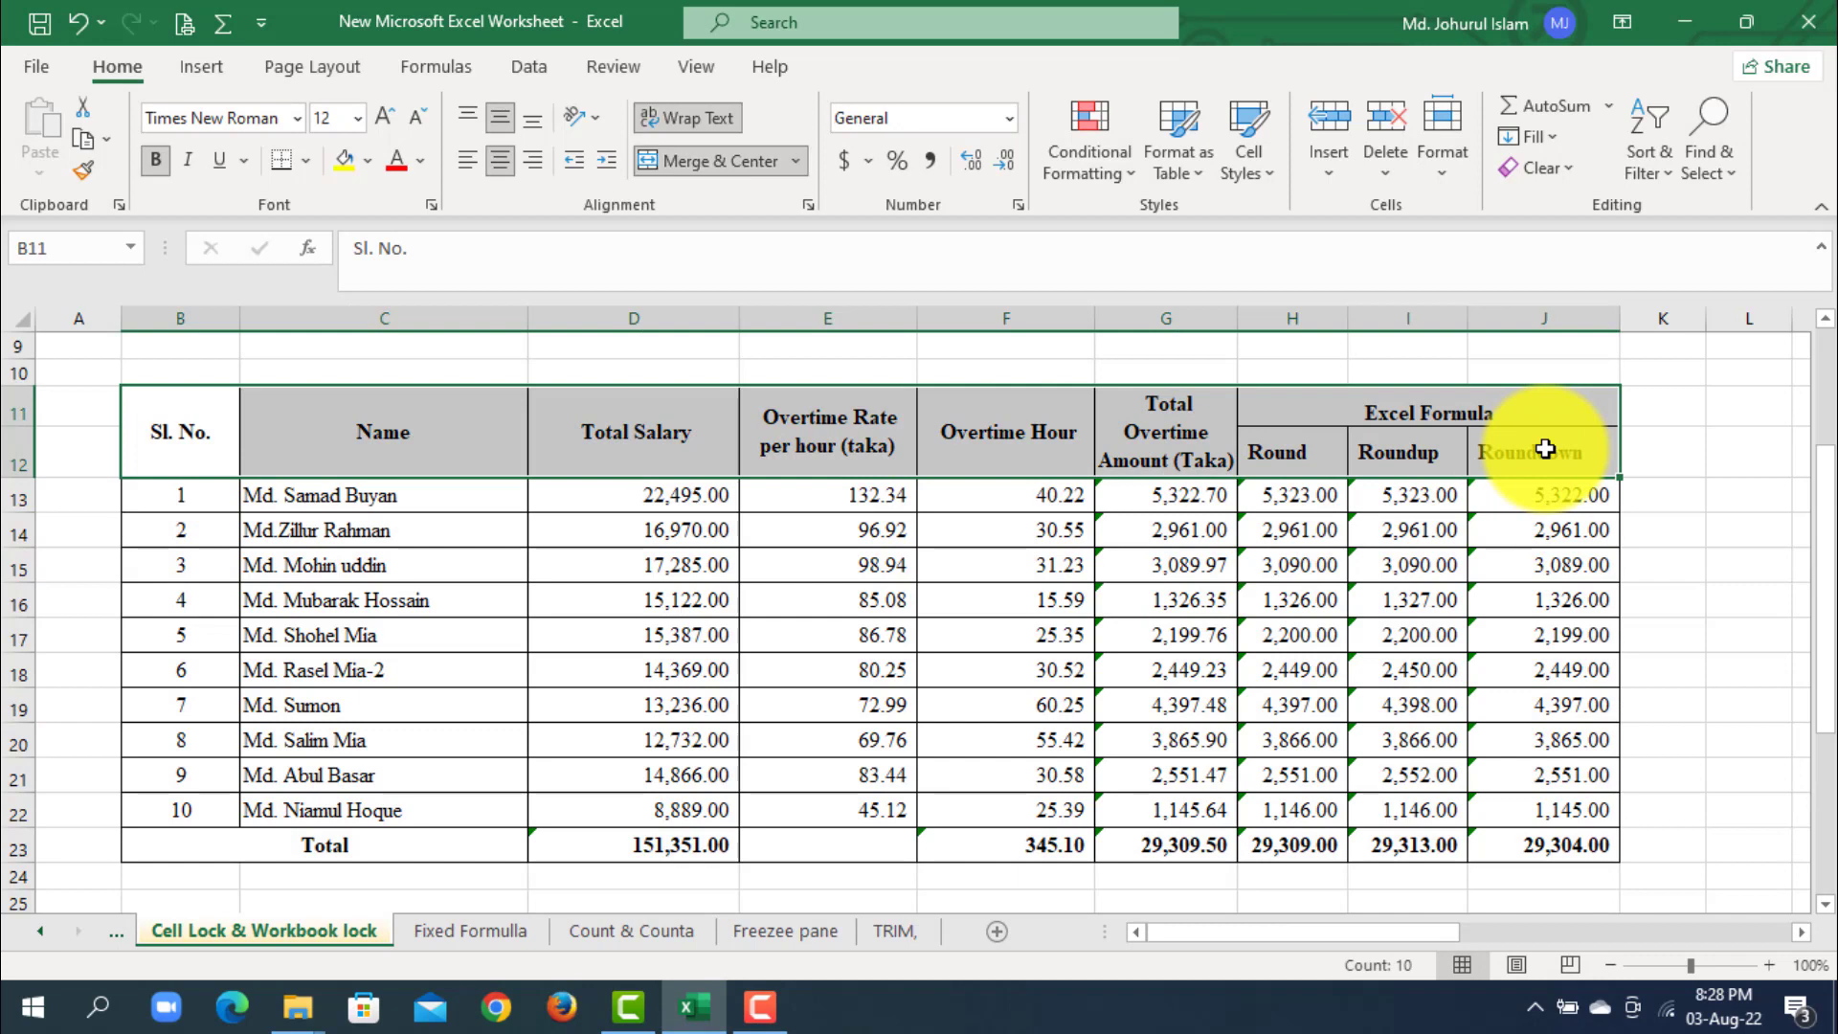
drag(1192, 497, 1479, 852)
drag(278, 838, 992, 847)
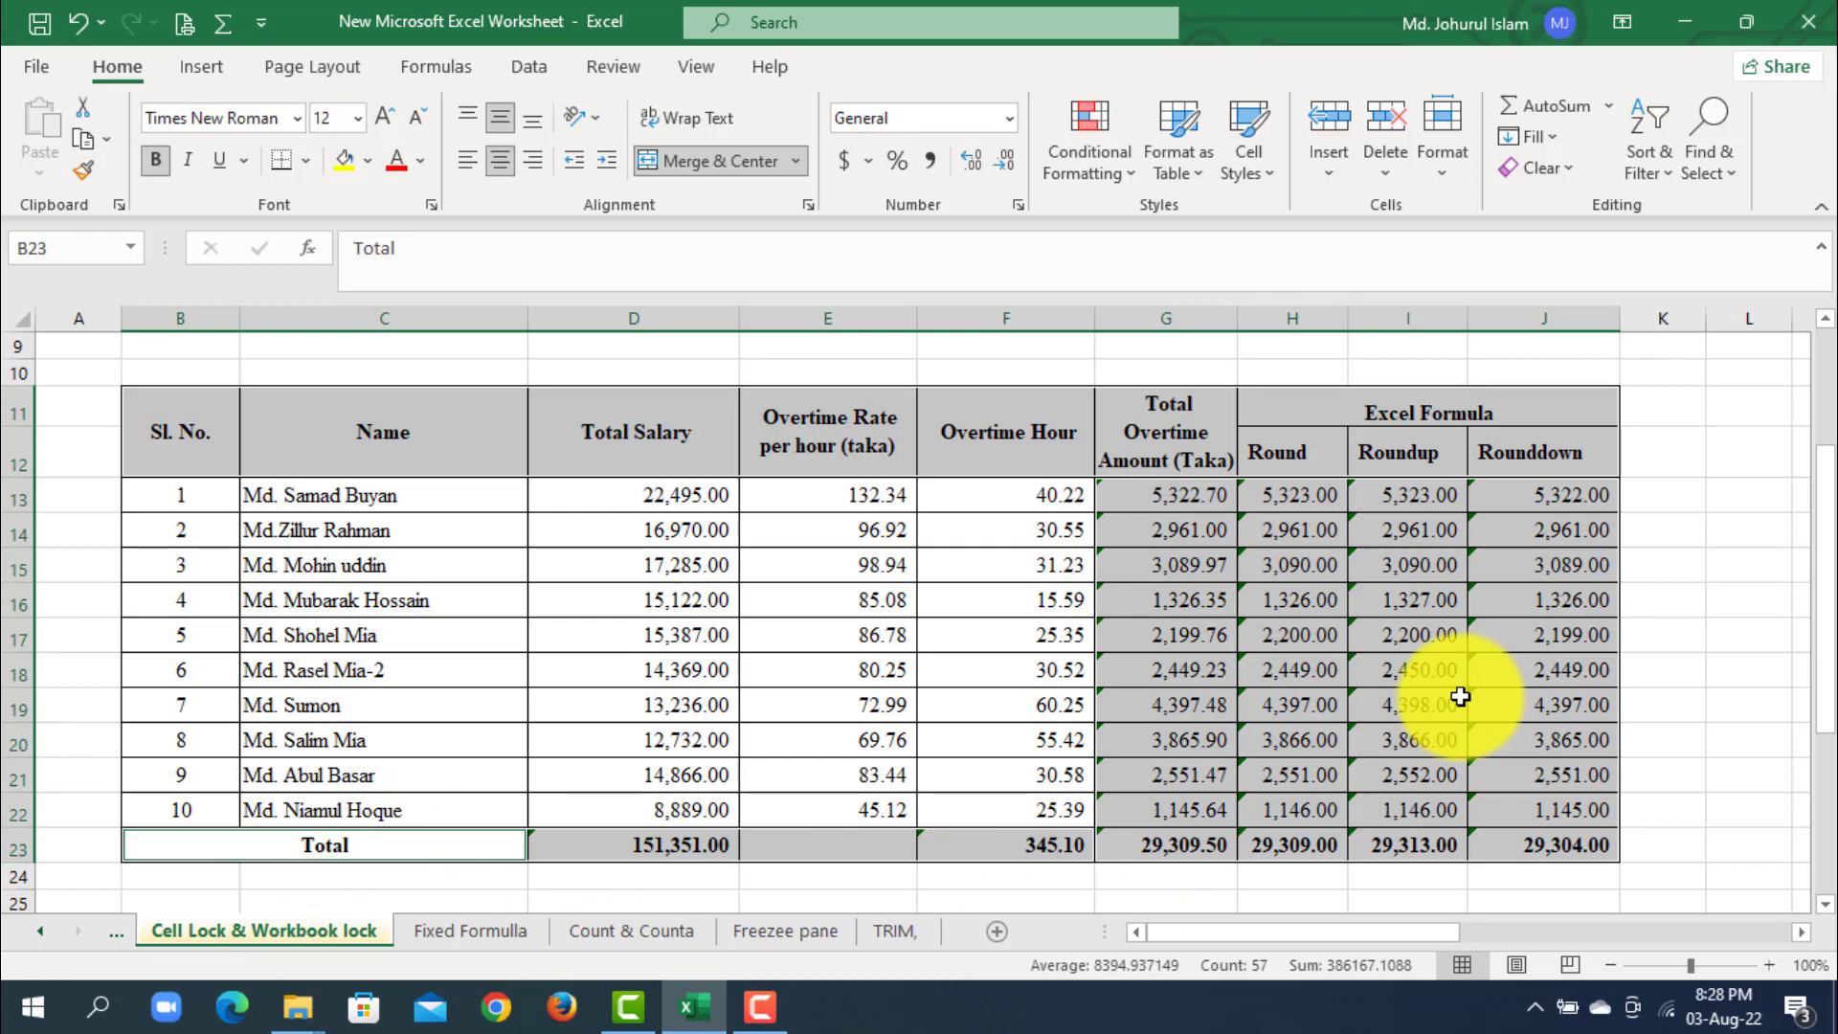
click(1018, 205)
click(1273, 330)
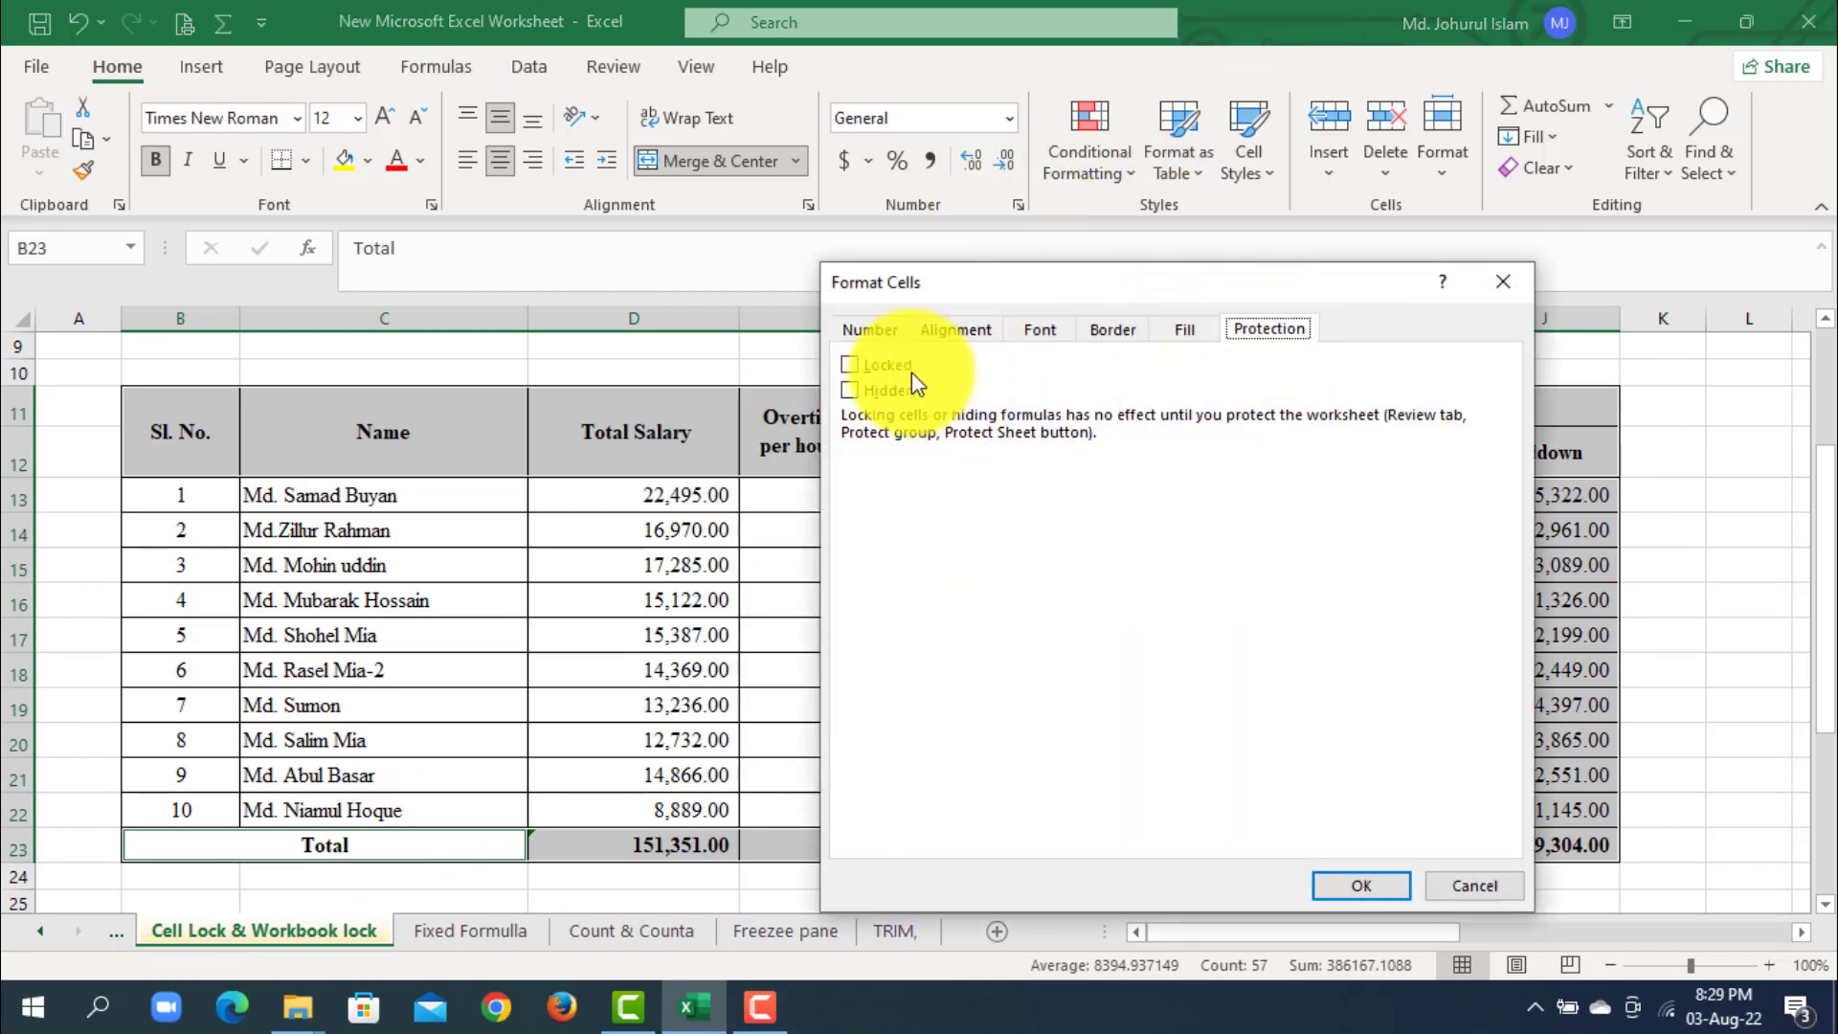
click(1357, 888)
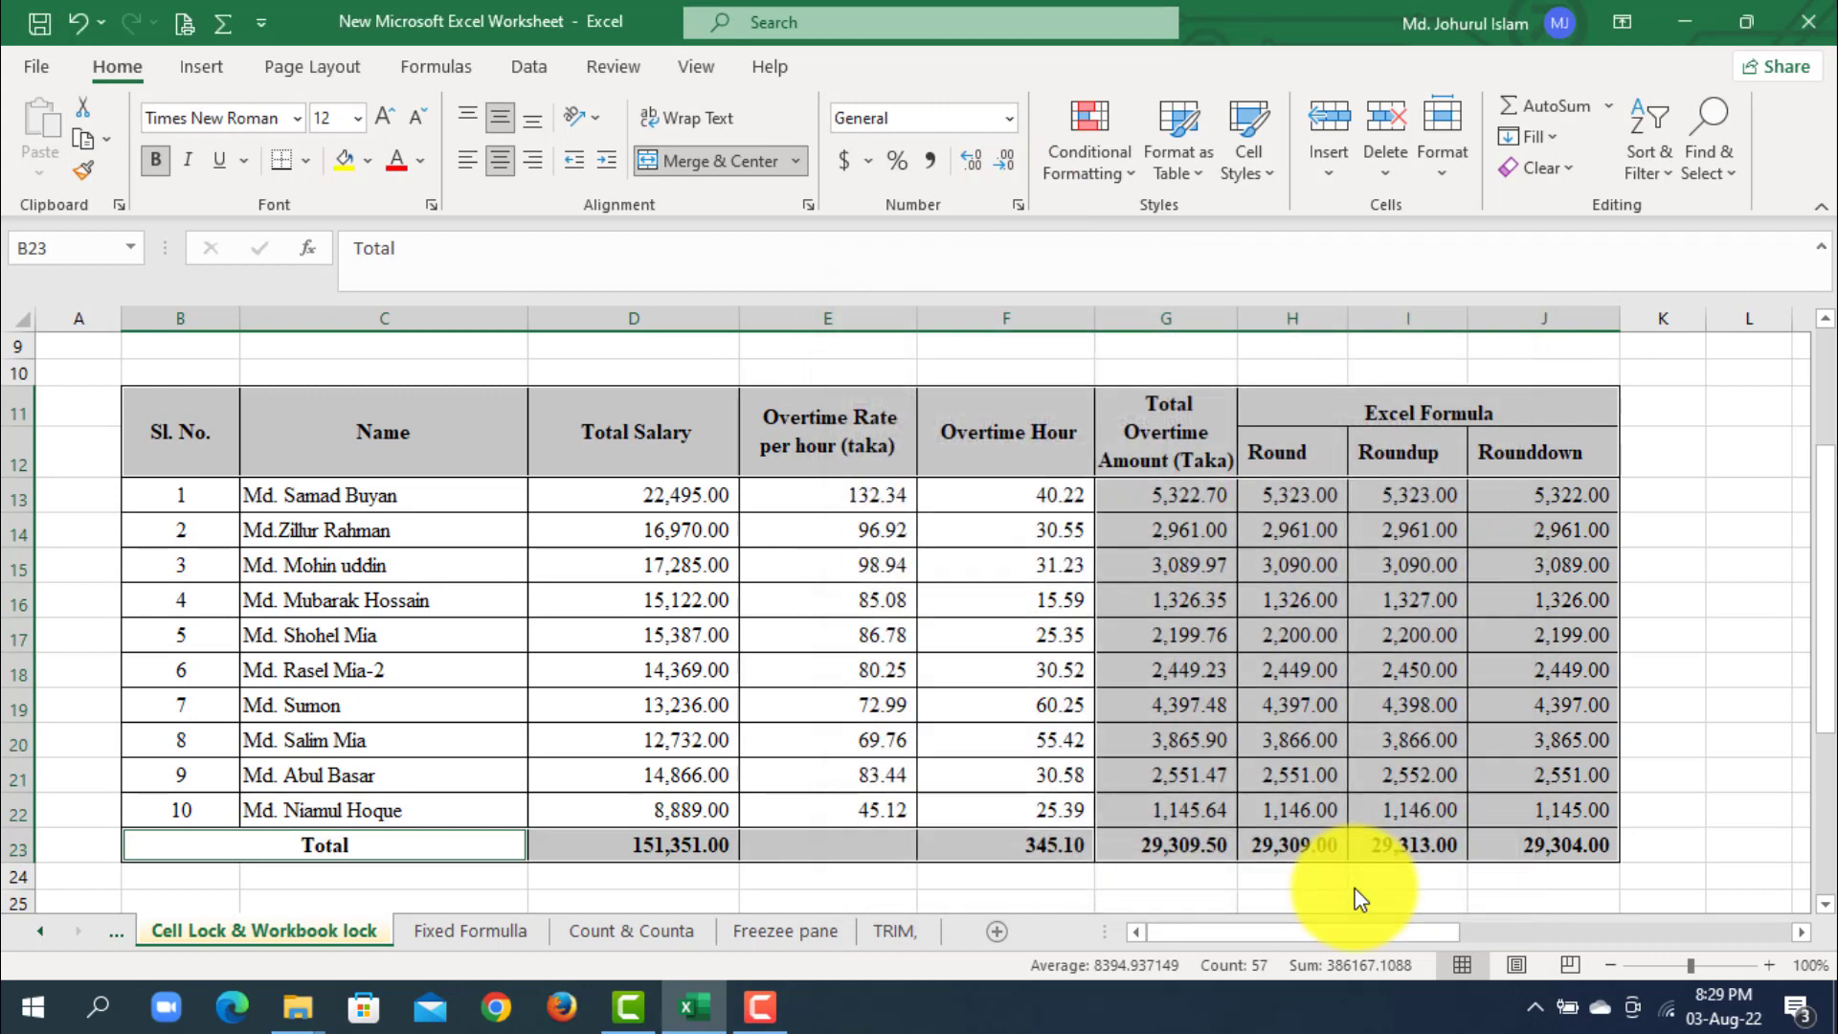
- Protect the sheet with the default permissions, entering the sheet password and re-entering it for confirmation
click(618, 64)
click(1060, 144)
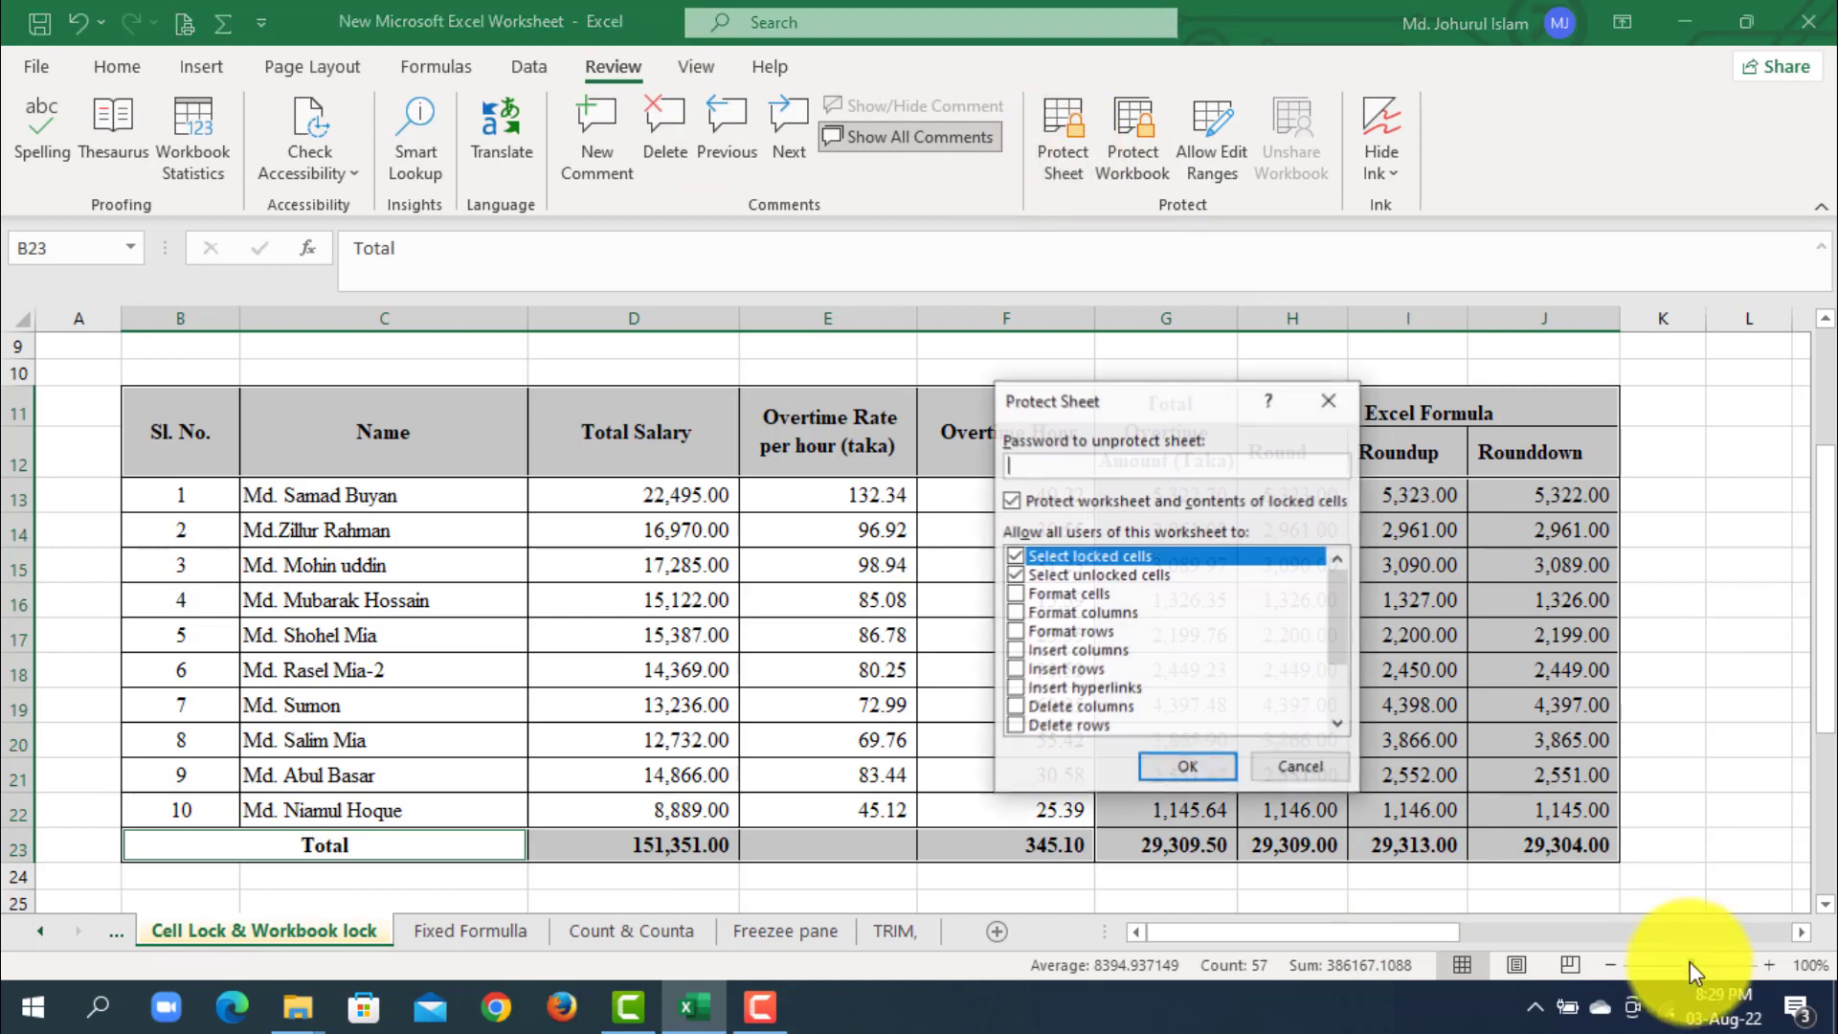
text(123)
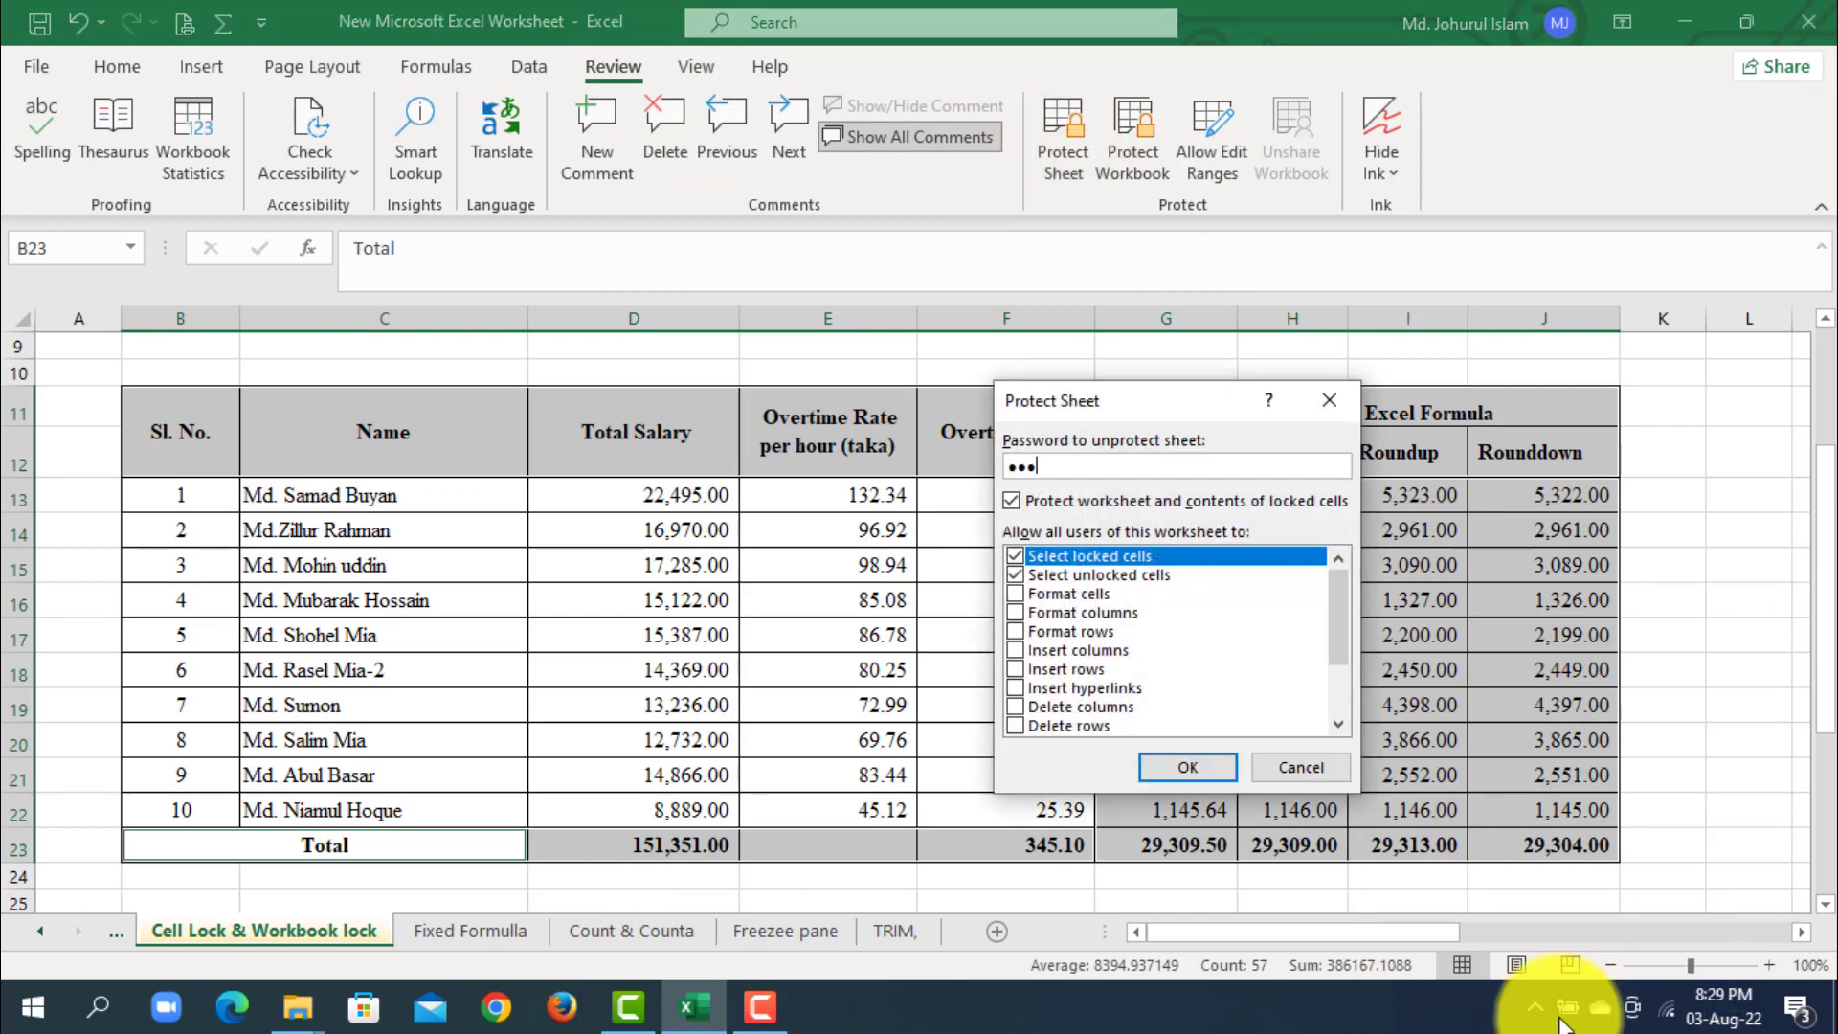
click(1198, 764)
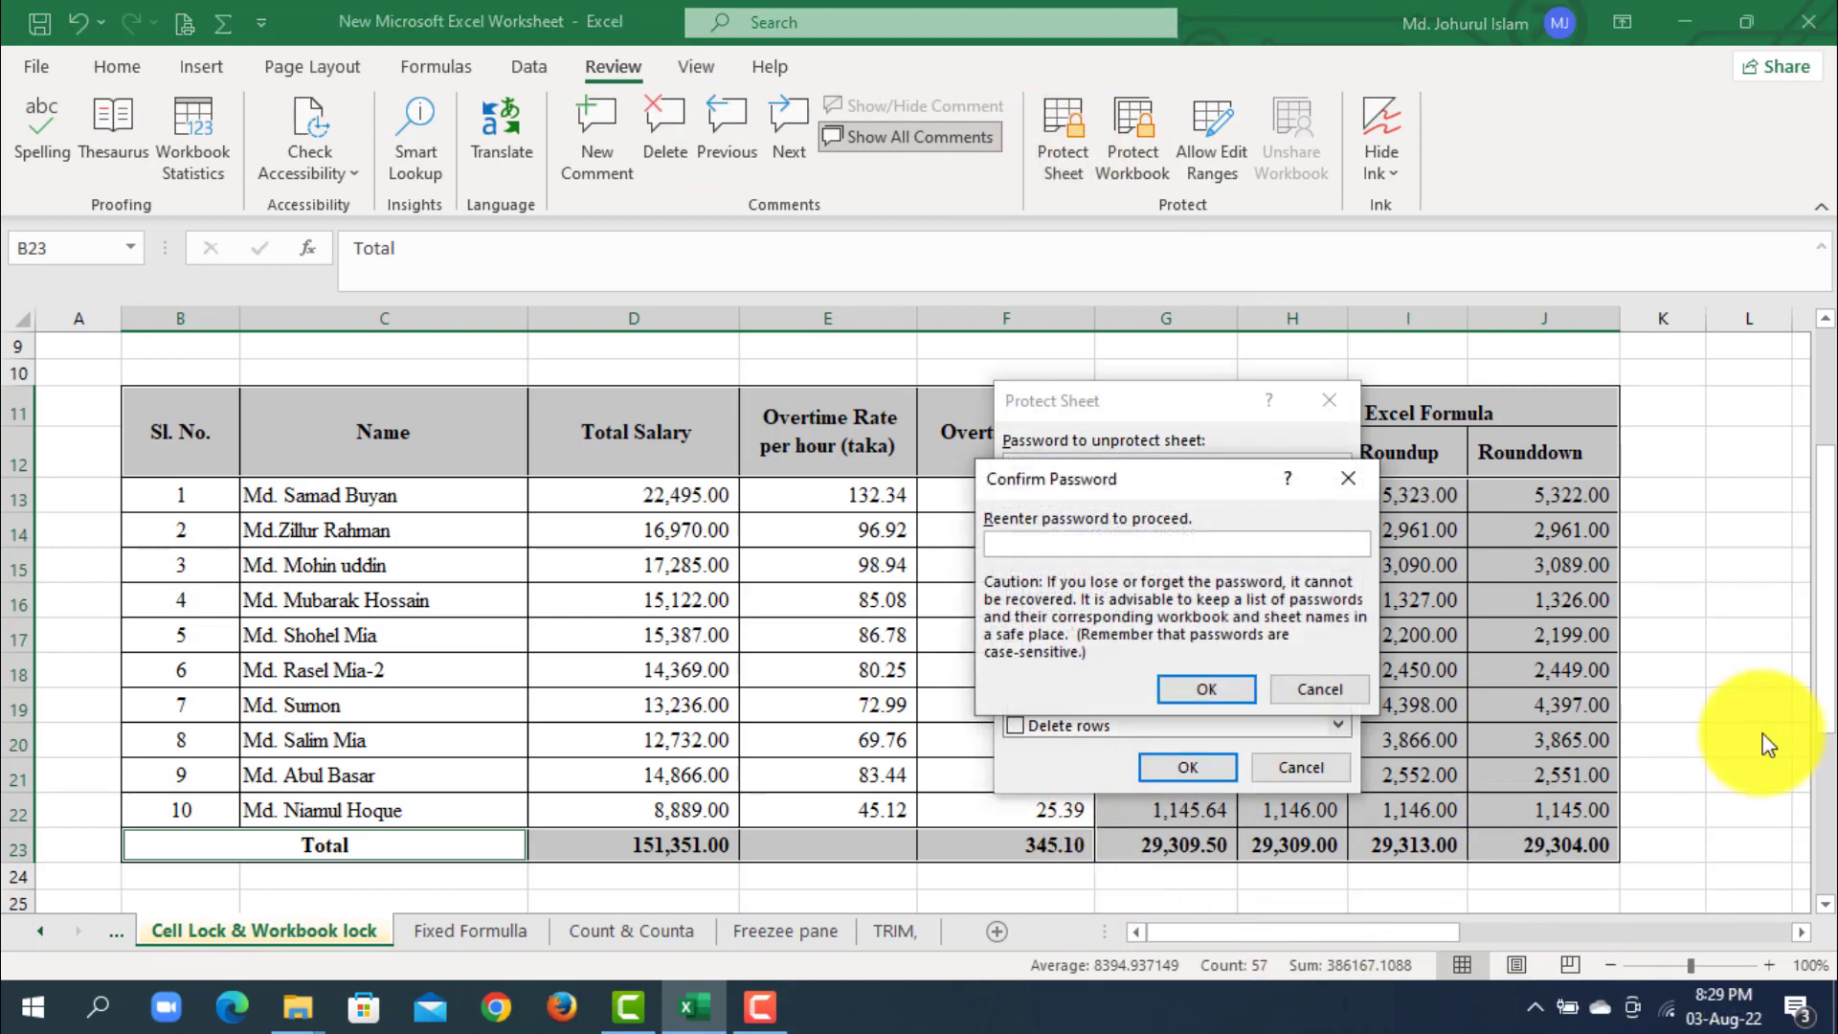
text(123)
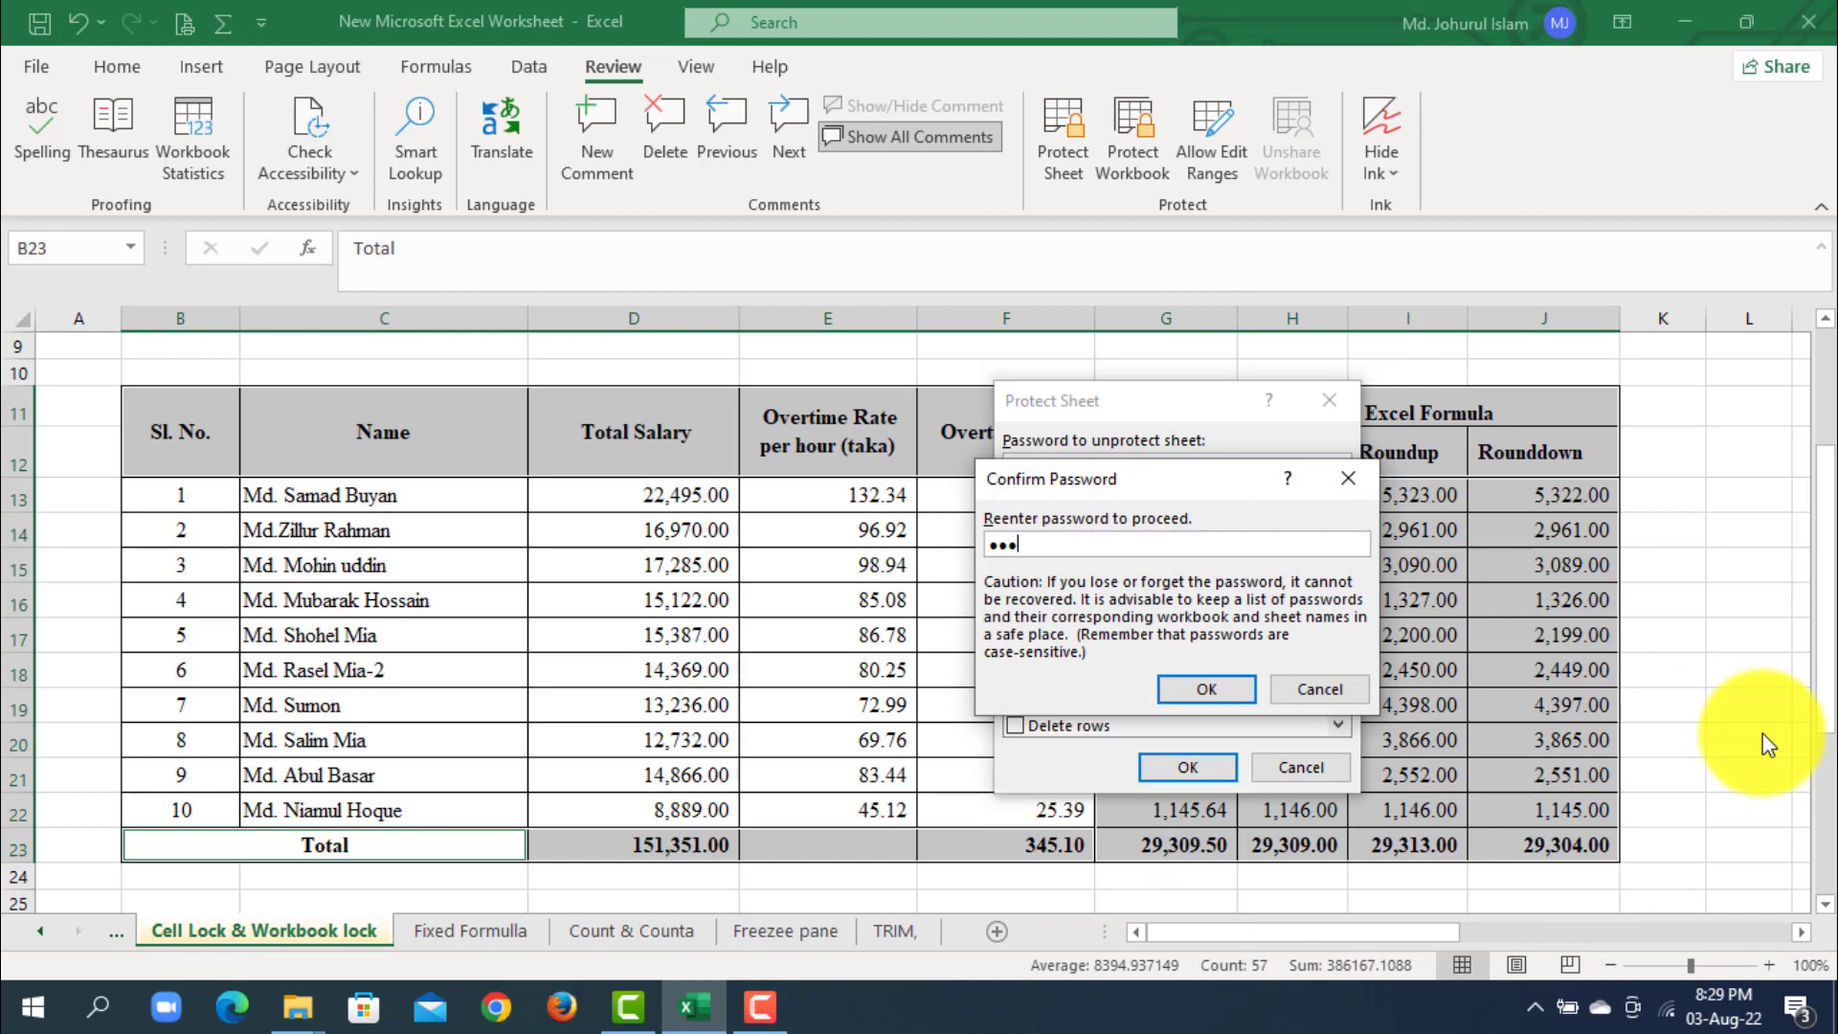
click(1179, 691)
- Try to edit the Total Salary header in D11 and the overtime amount formula in G16 on the protected sheet
click(1321, 670)
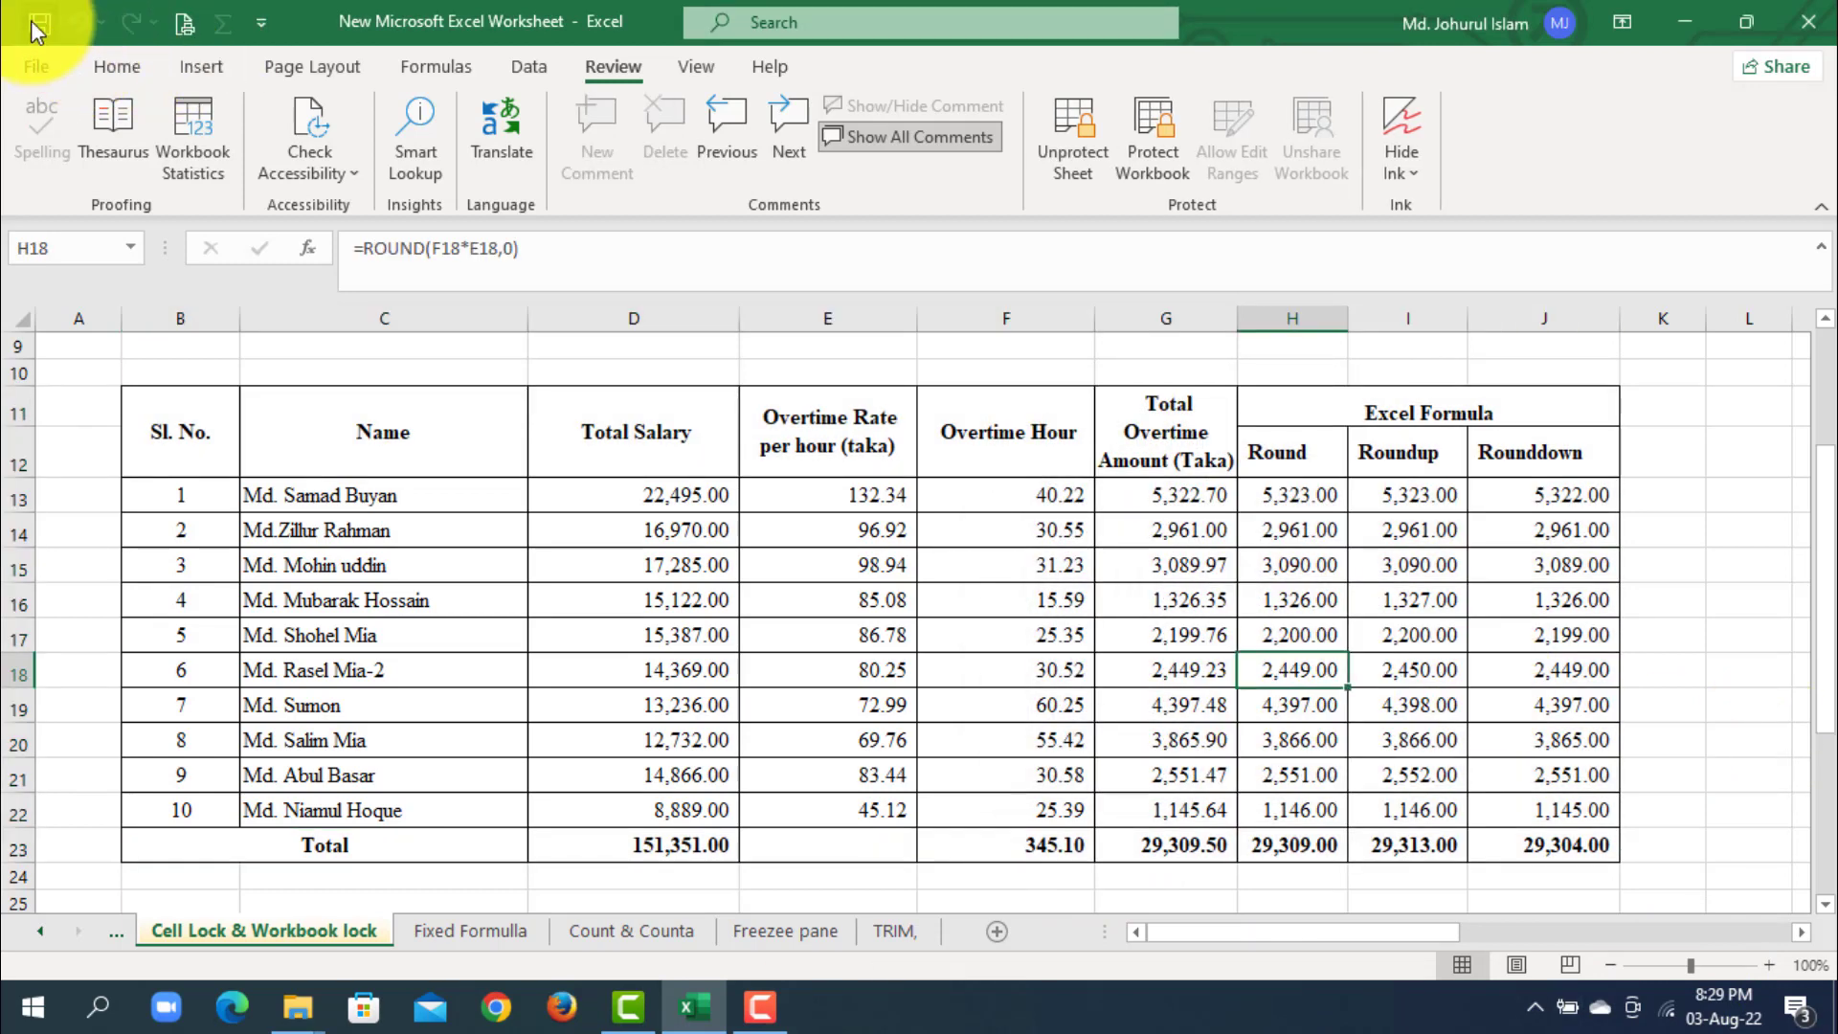
click(759, 644)
click(693, 442)
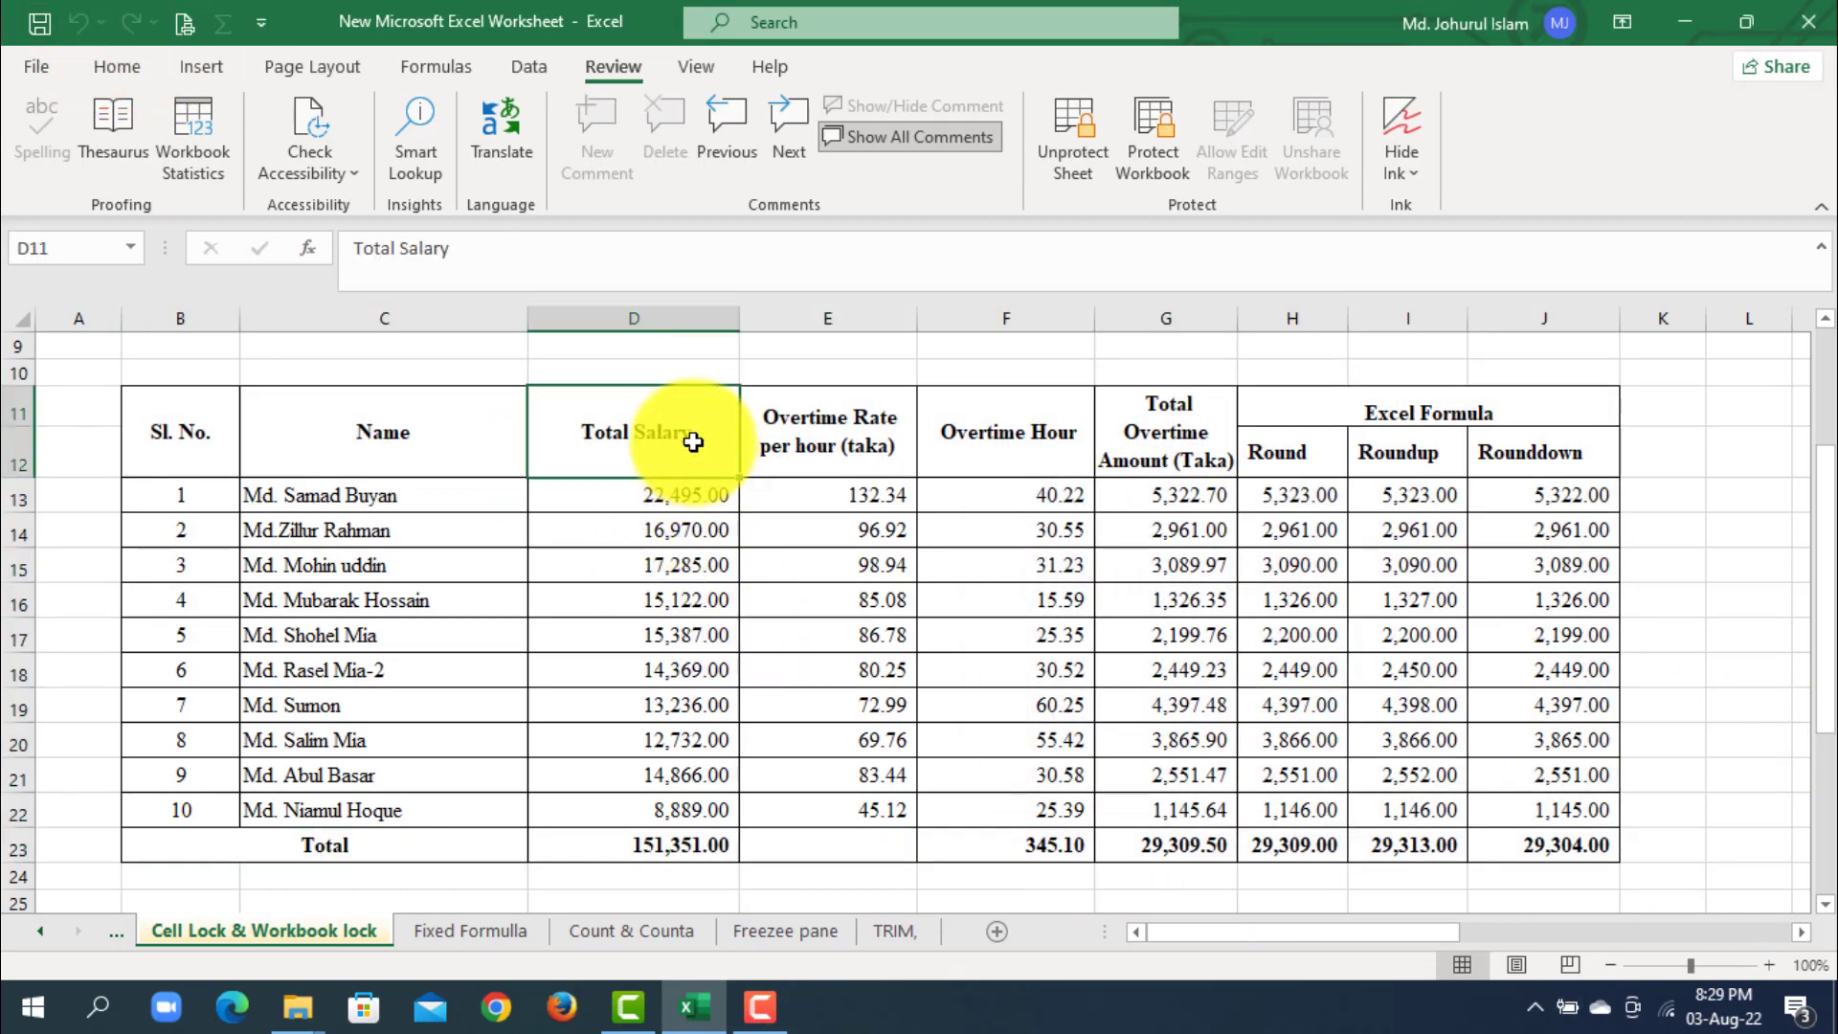
double_click(693, 442)
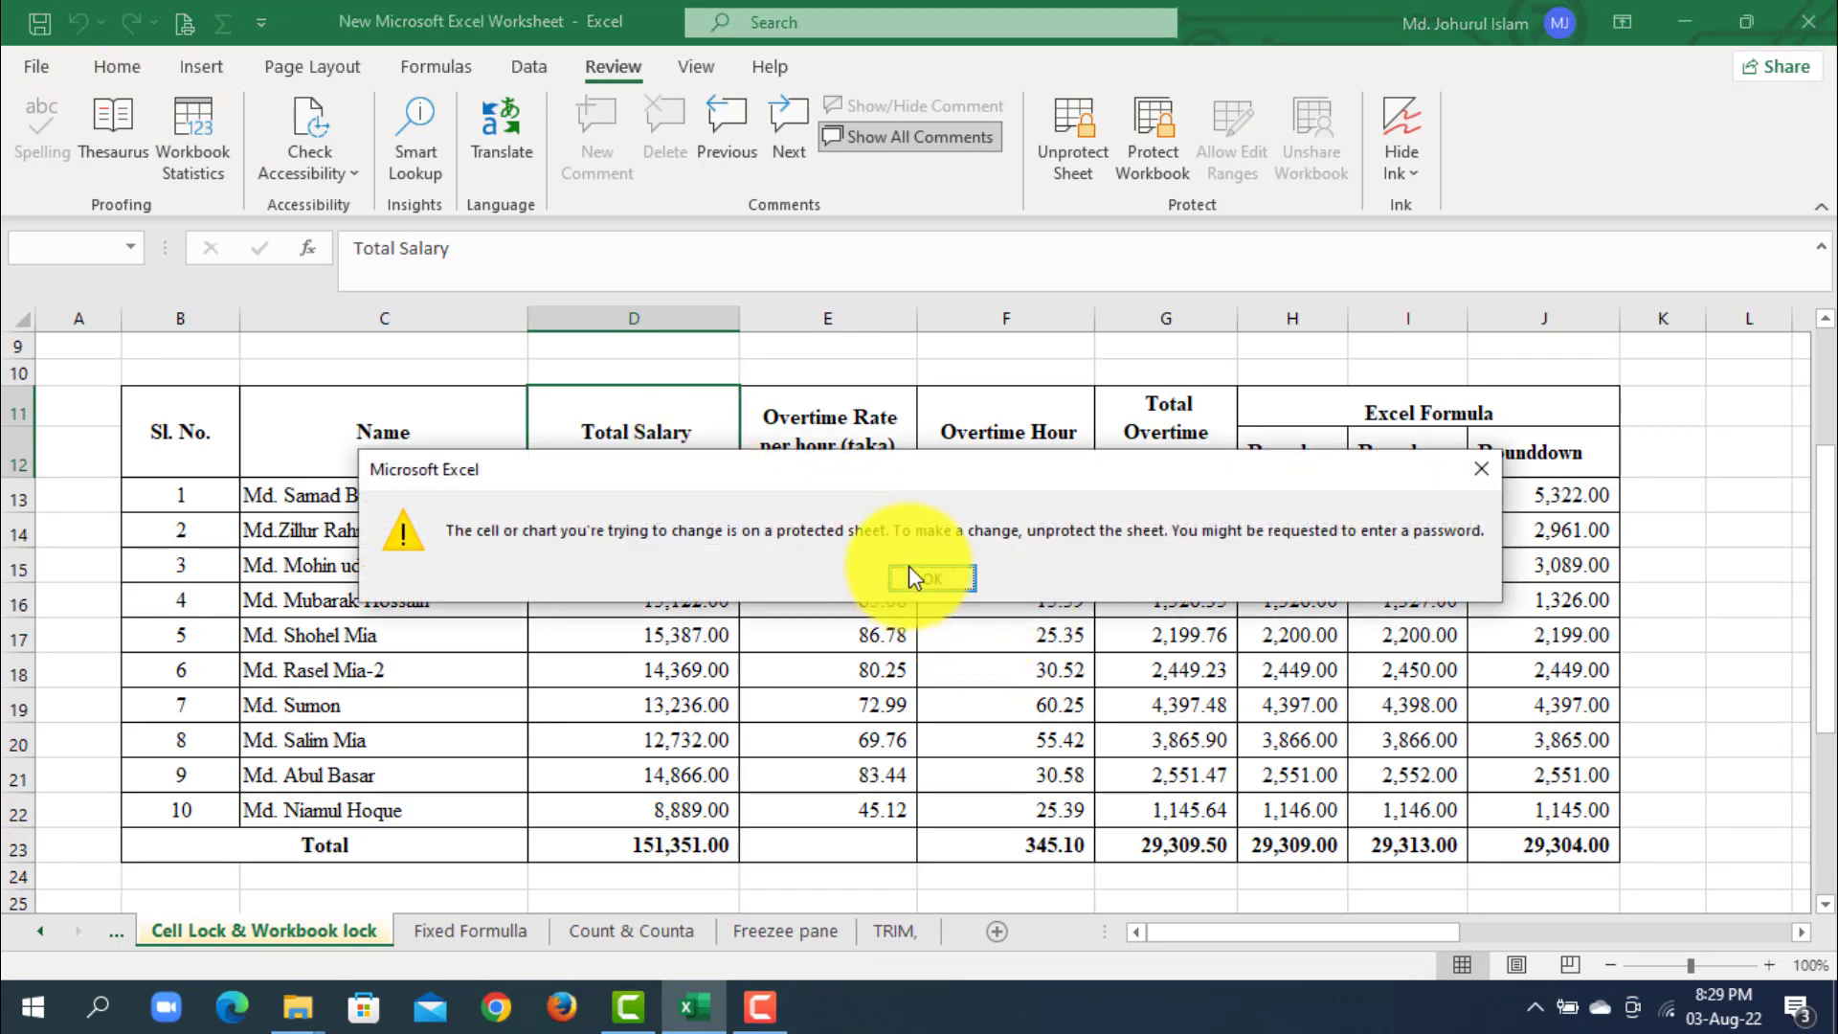
click(943, 574)
click(1185, 596)
double_click(1185, 596)
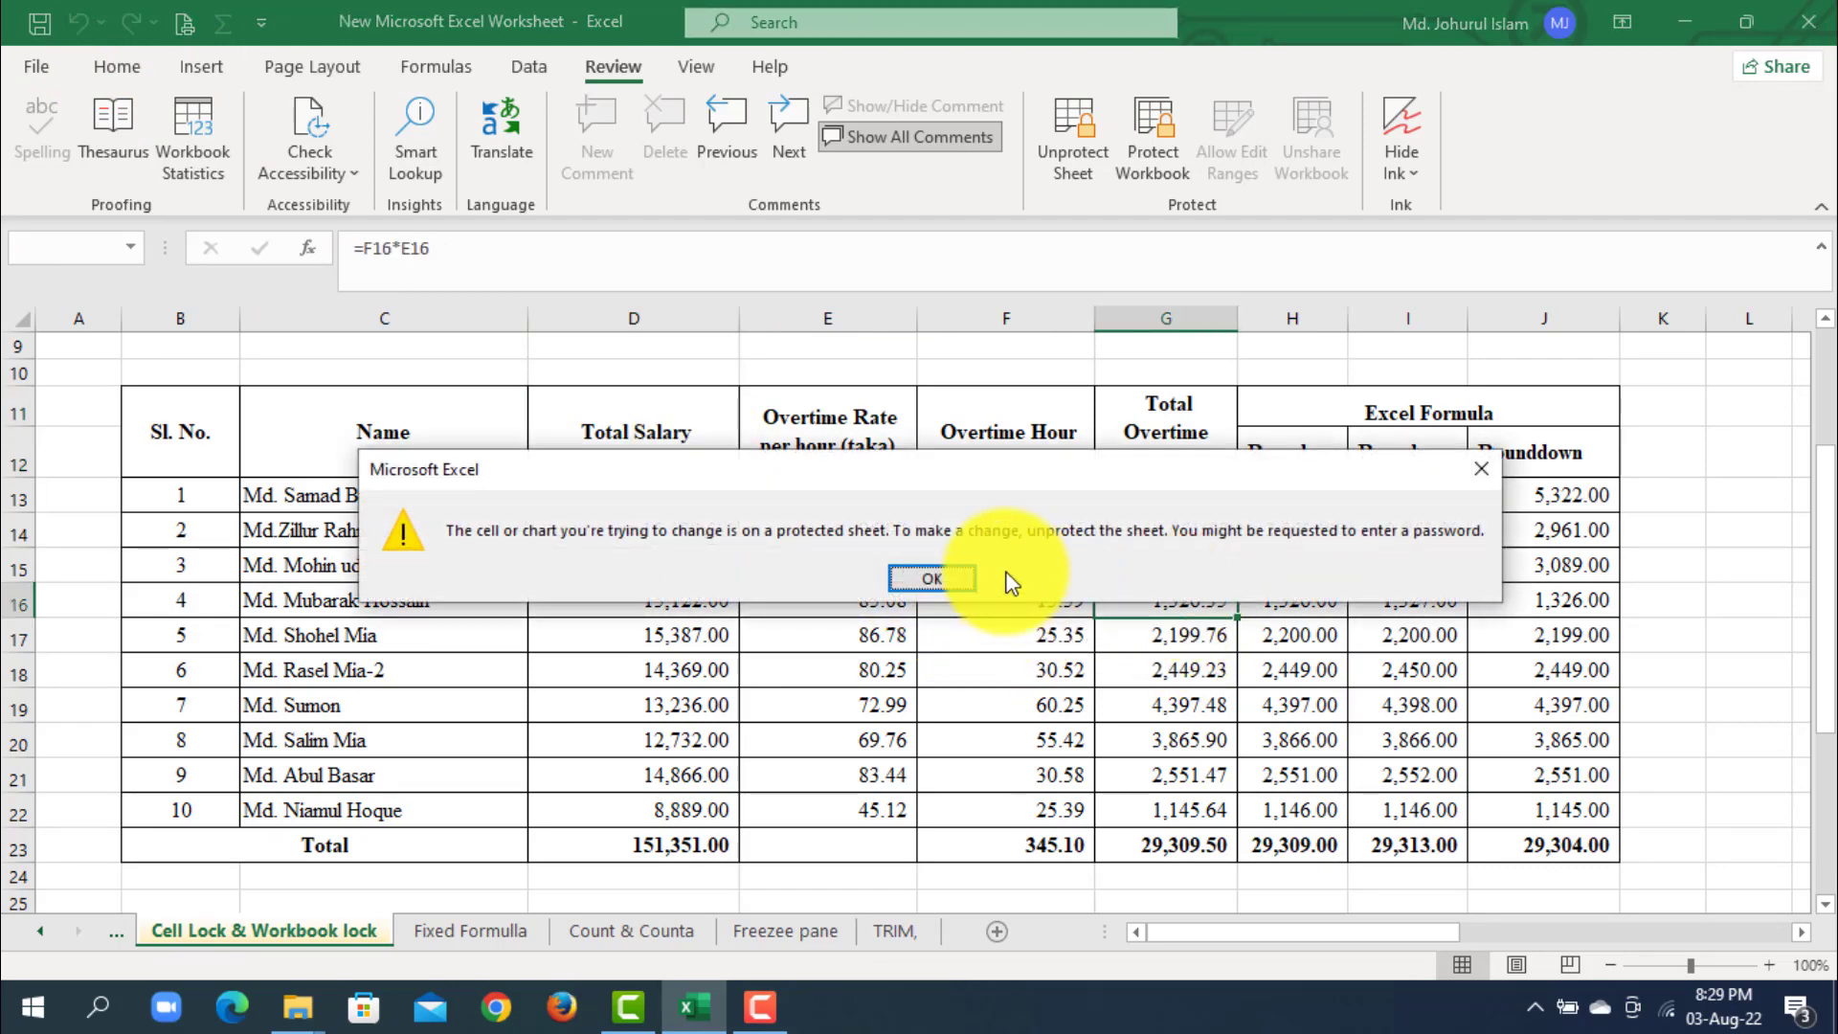
click(946, 574)
- Clear the unlocked Total Salary value in D16, then undo the deletion
click(670, 607)
key(Delete)
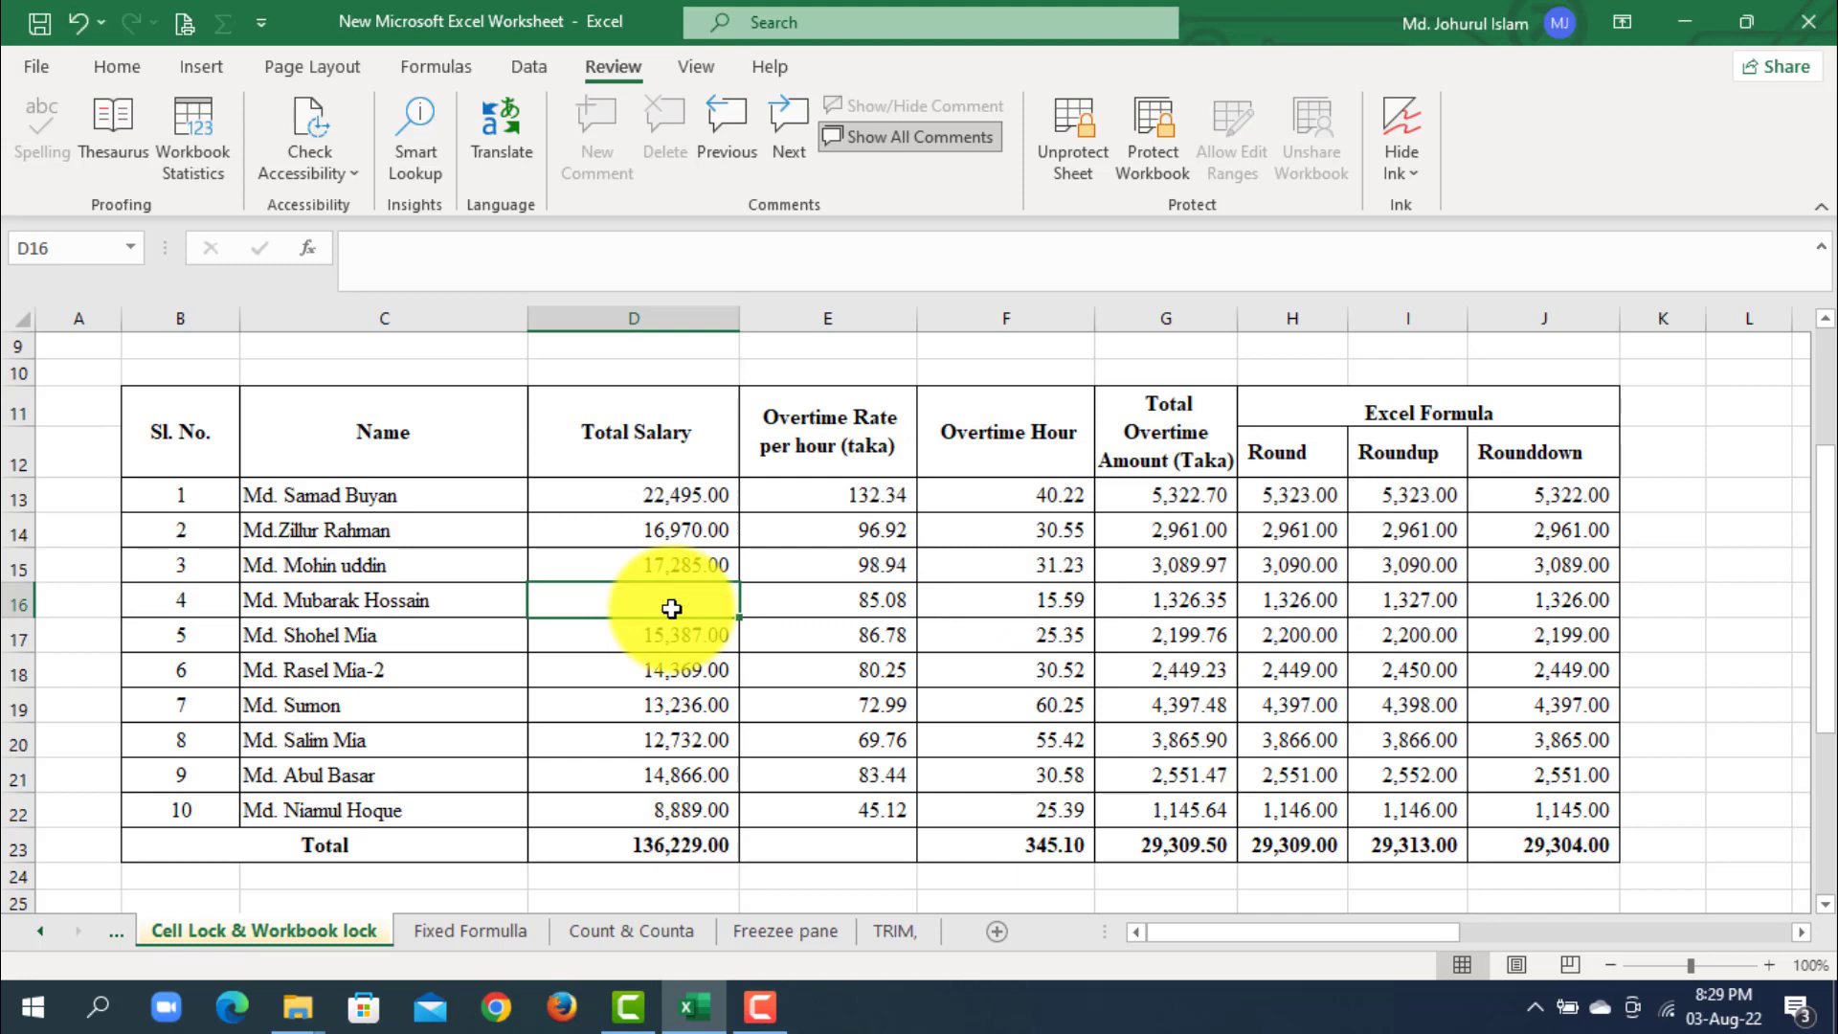
click(976, 738)
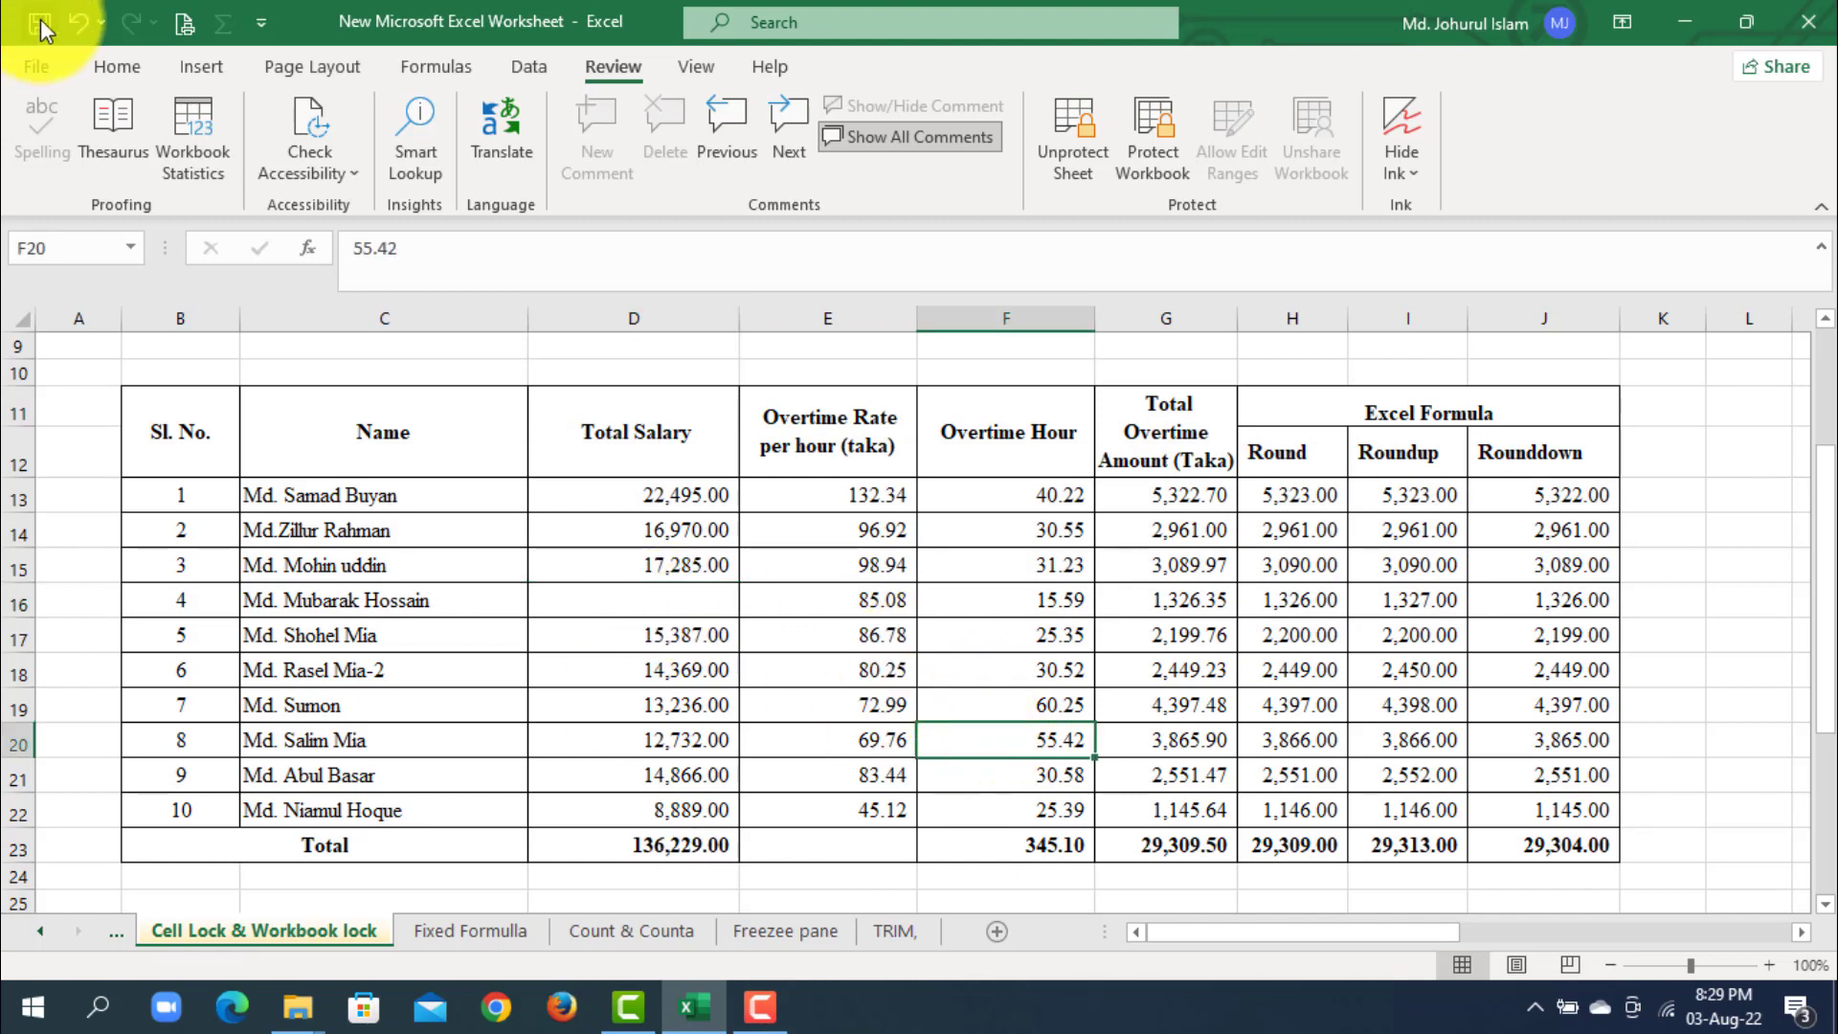
click(76, 21)
click(885, 670)
- Clear the unlocked employee name in C16, then undo the deletion
click(350, 601)
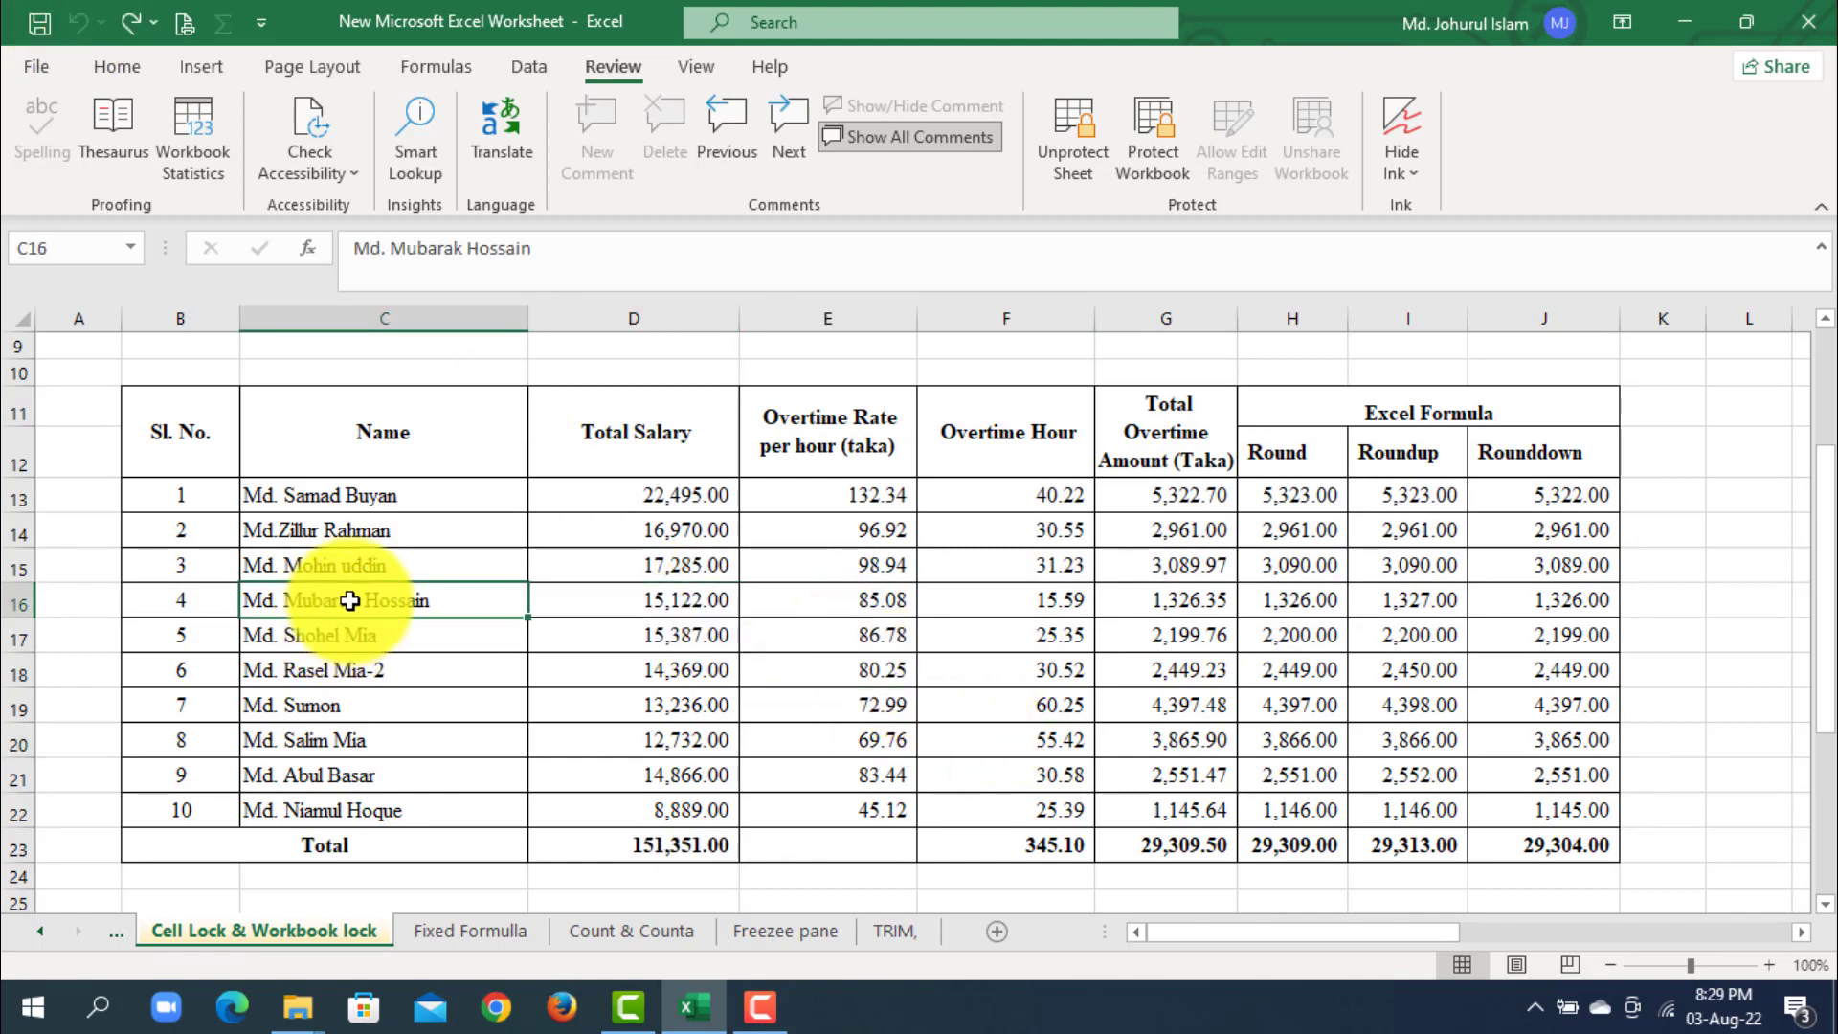
key(Delete)
click(829, 679)
click(76, 21)
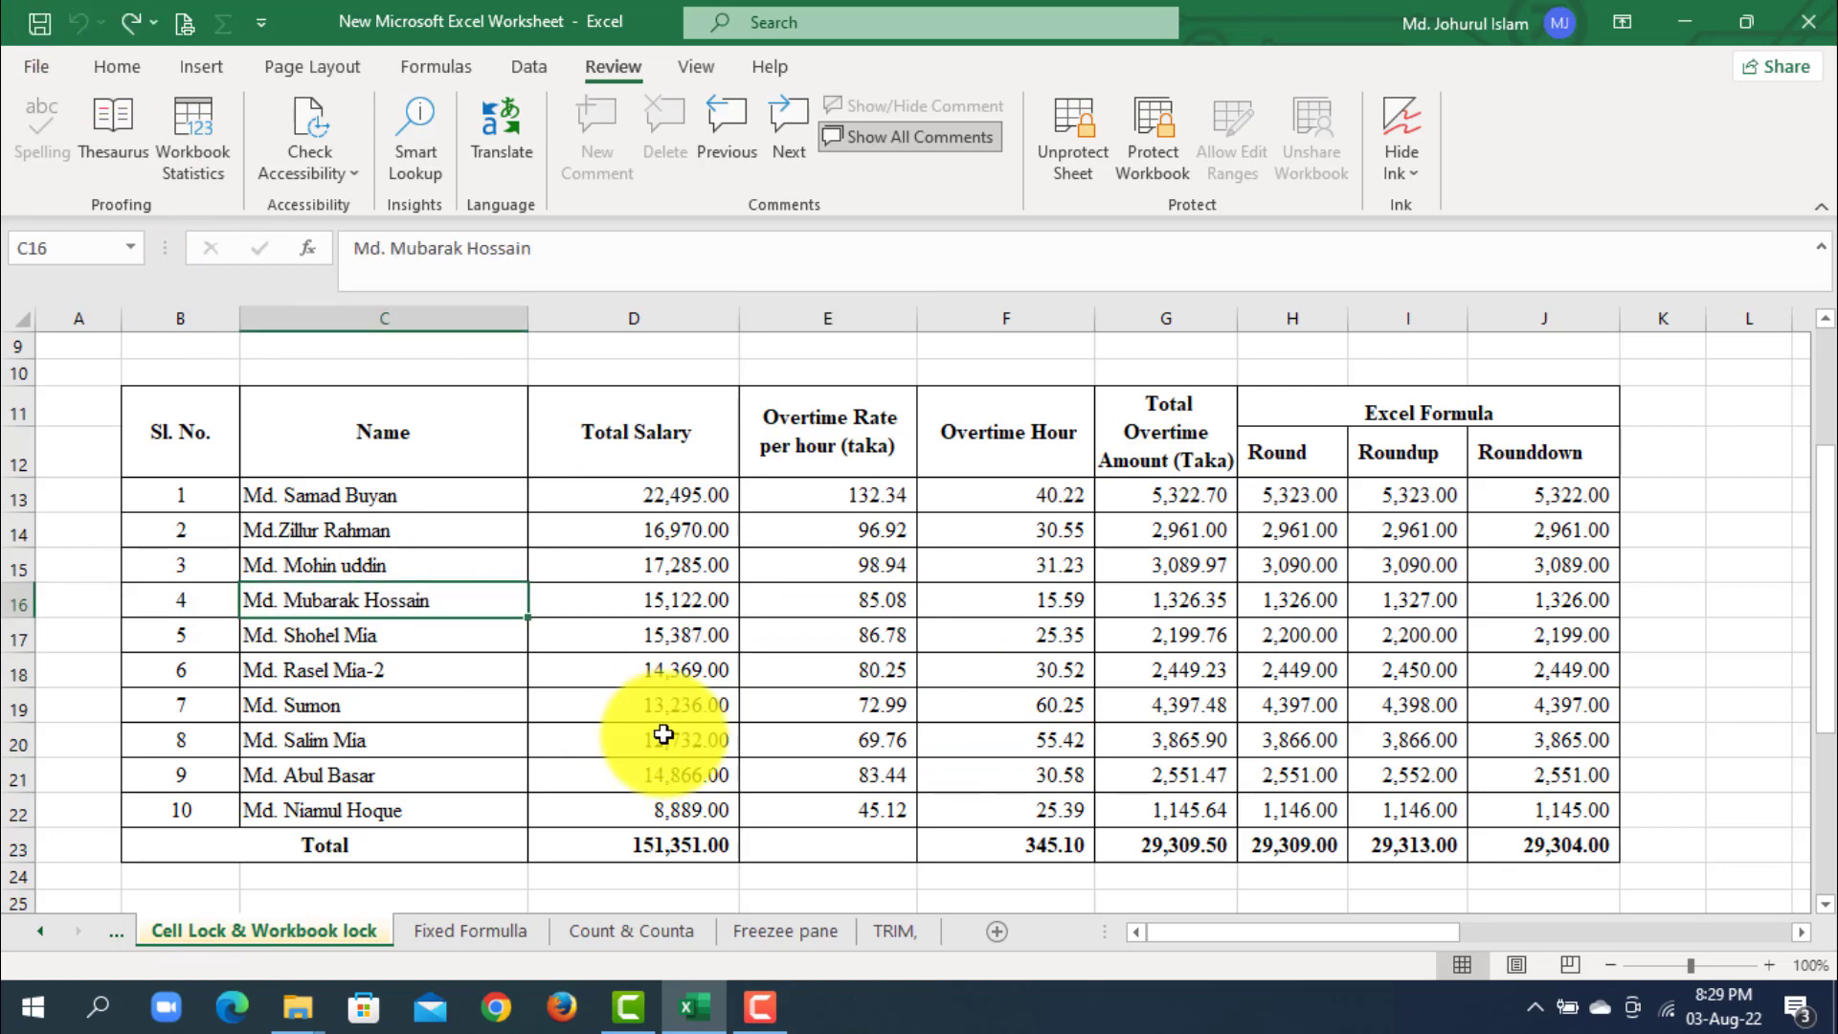
click(657, 737)
scroll(710, 721, down, 5)
click(901, 569)
scroll(902, 569, up, 5)
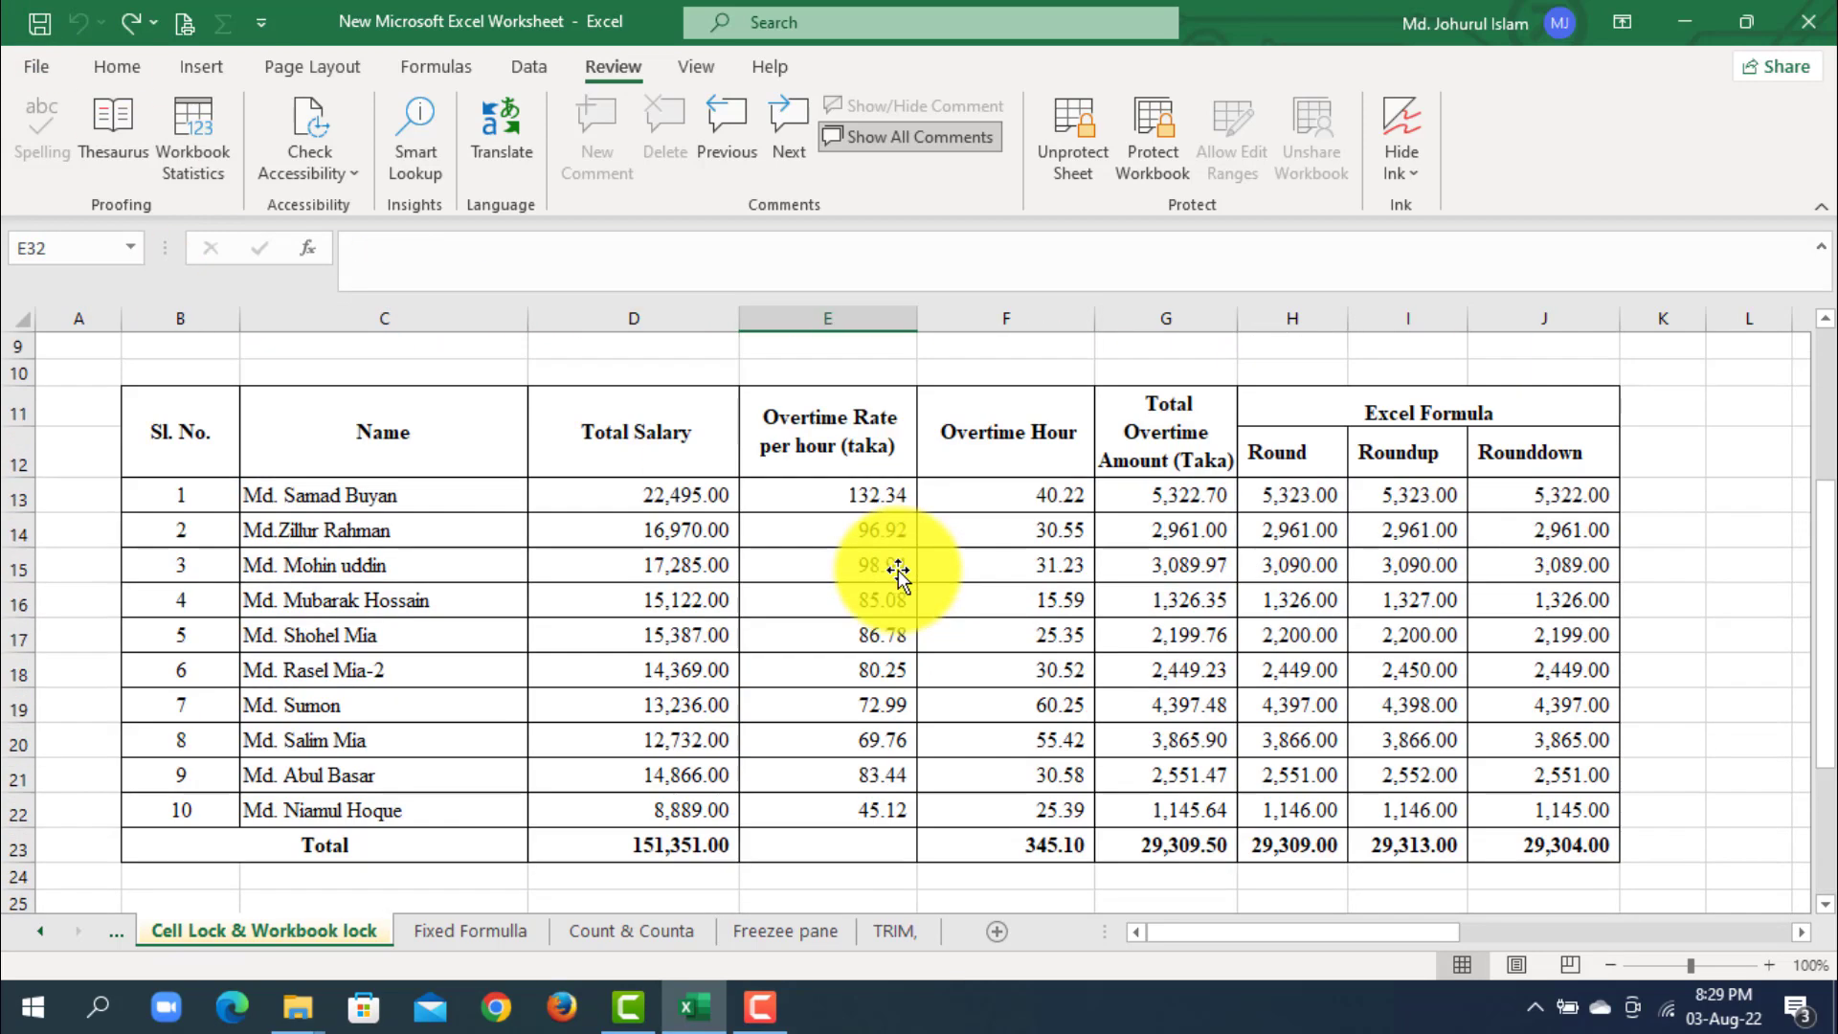
click(1761, 563)
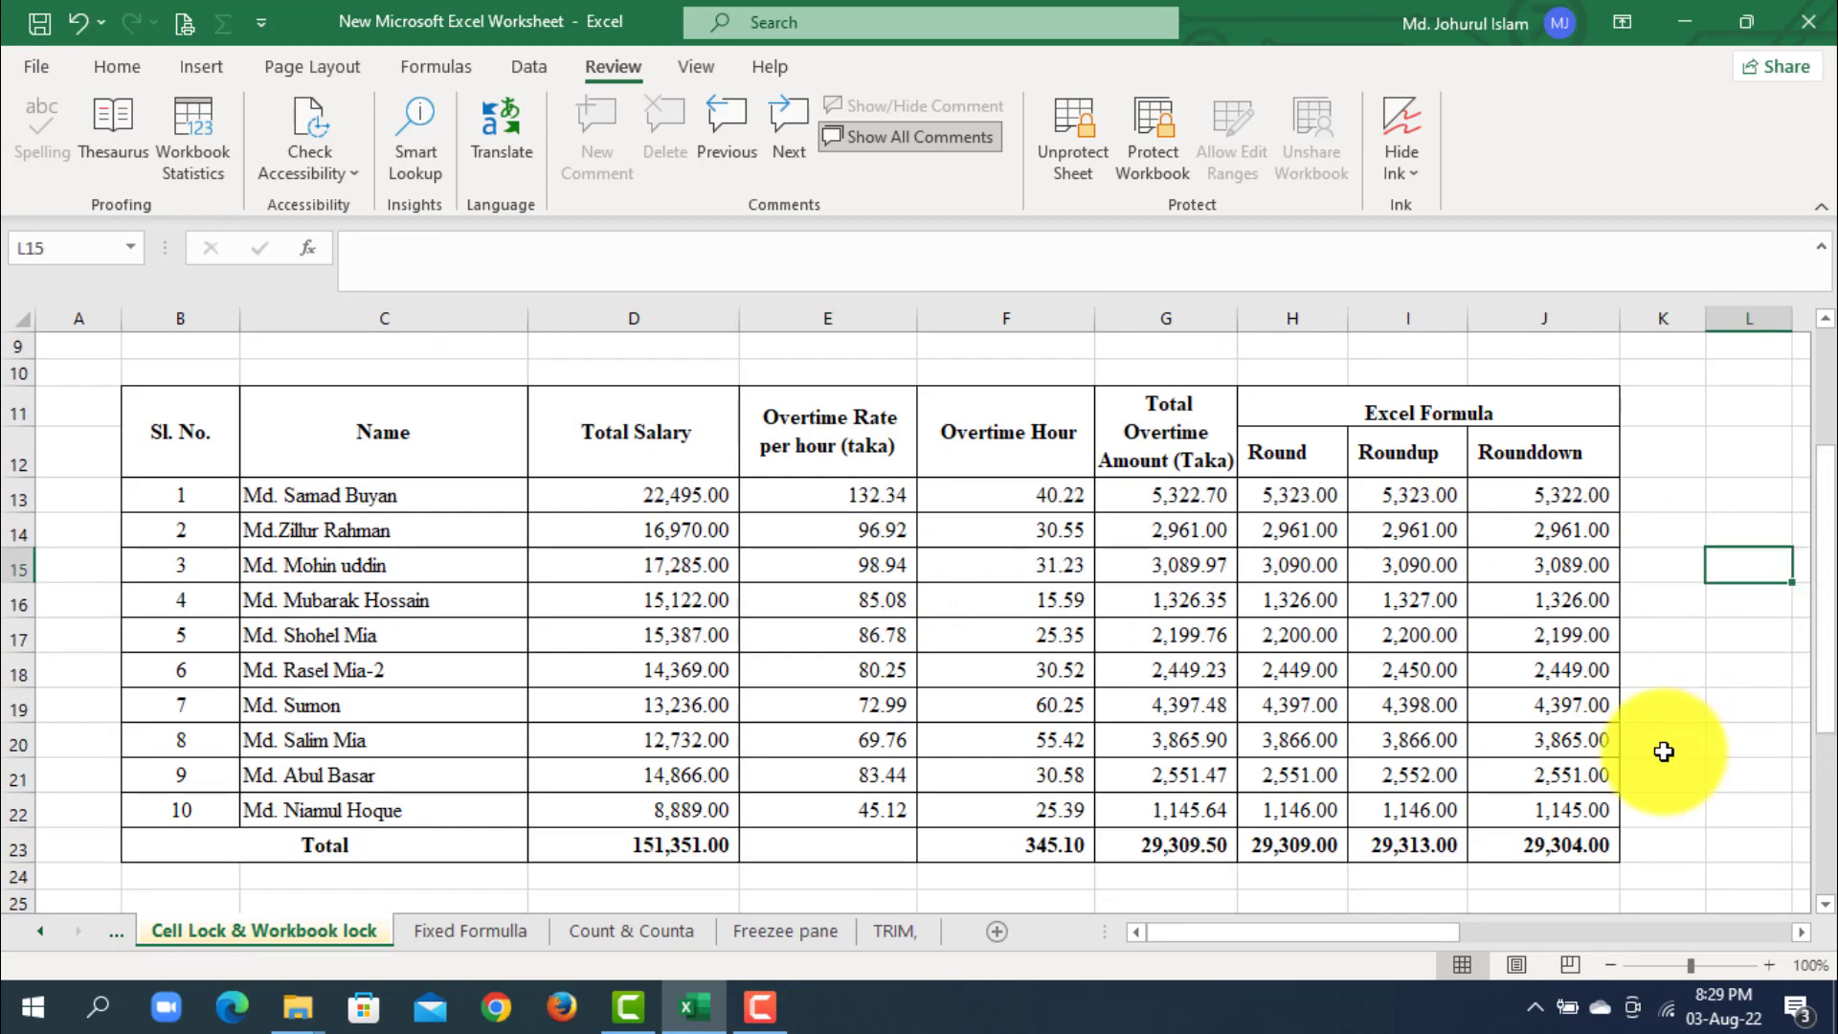
- Enter e&&mb& in the empty unlocked cell Y13 of the protected sheet, and clear that cell again
click(1776, 675)
drag(1432, 927, 1667, 925)
drag(853, 495, 1186, 495)
text(e&&mb&)
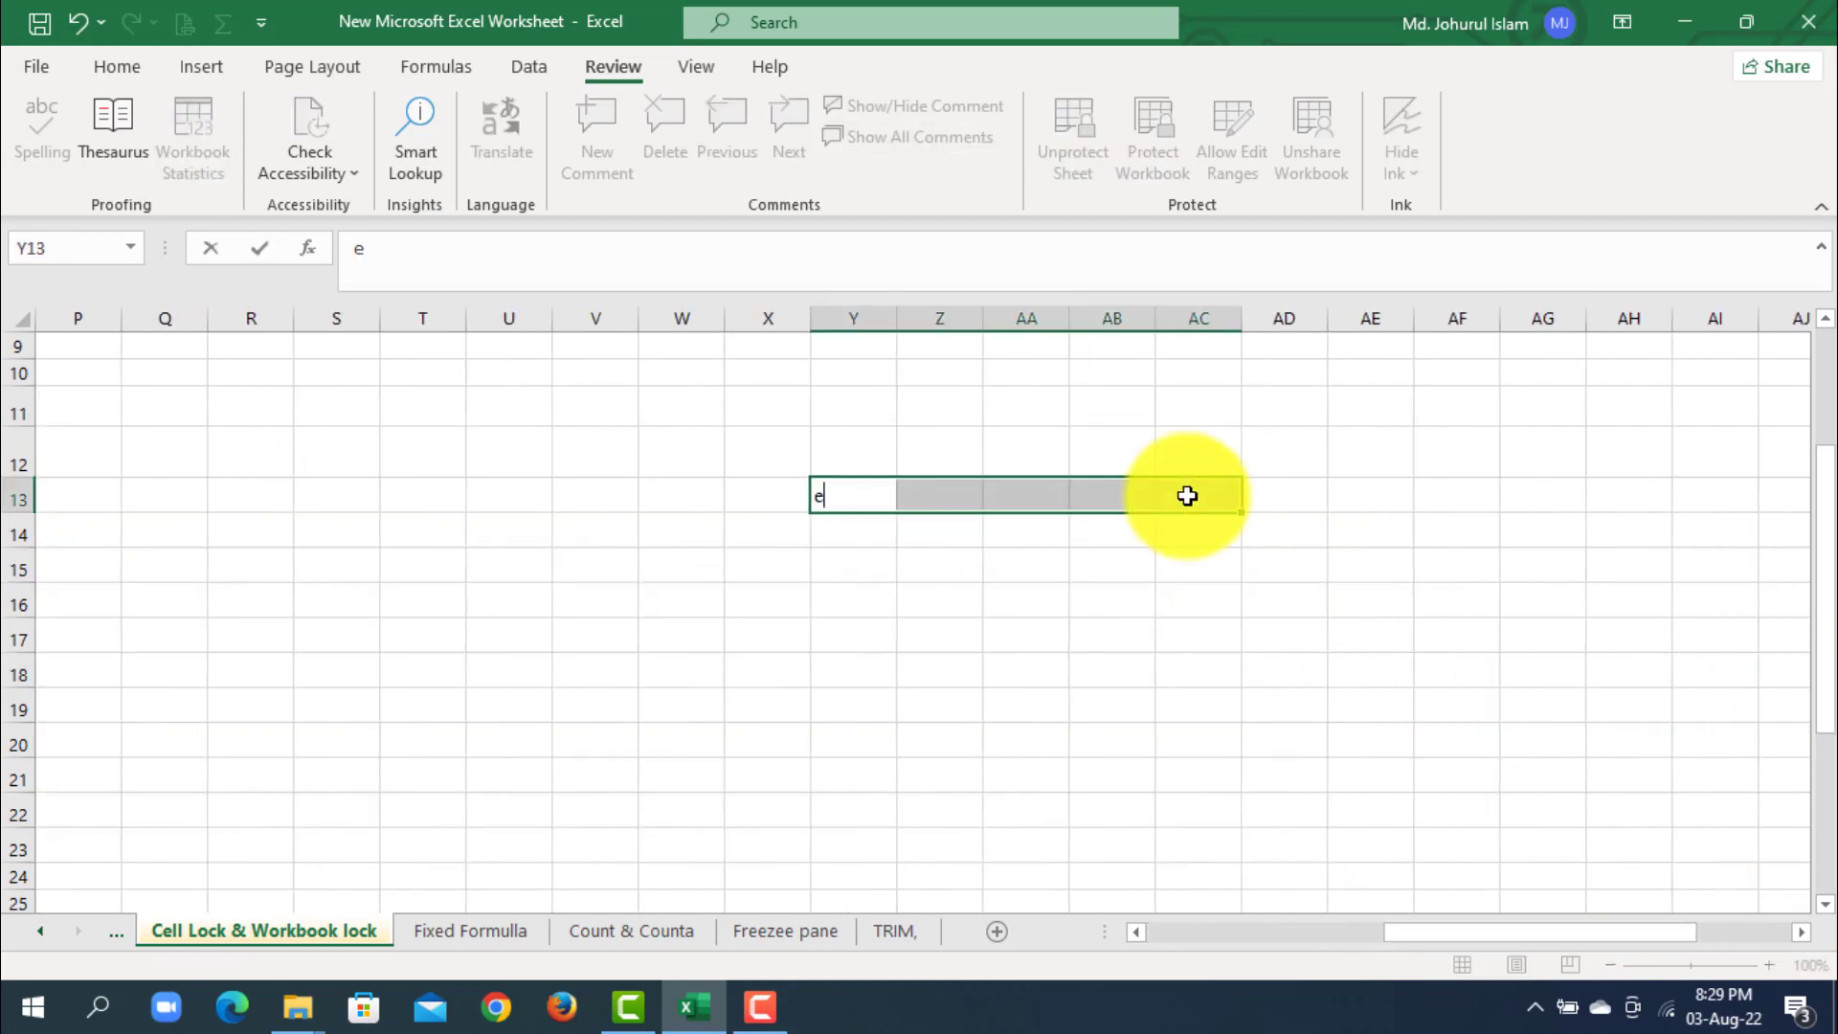
click(1473, 634)
click(868, 491)
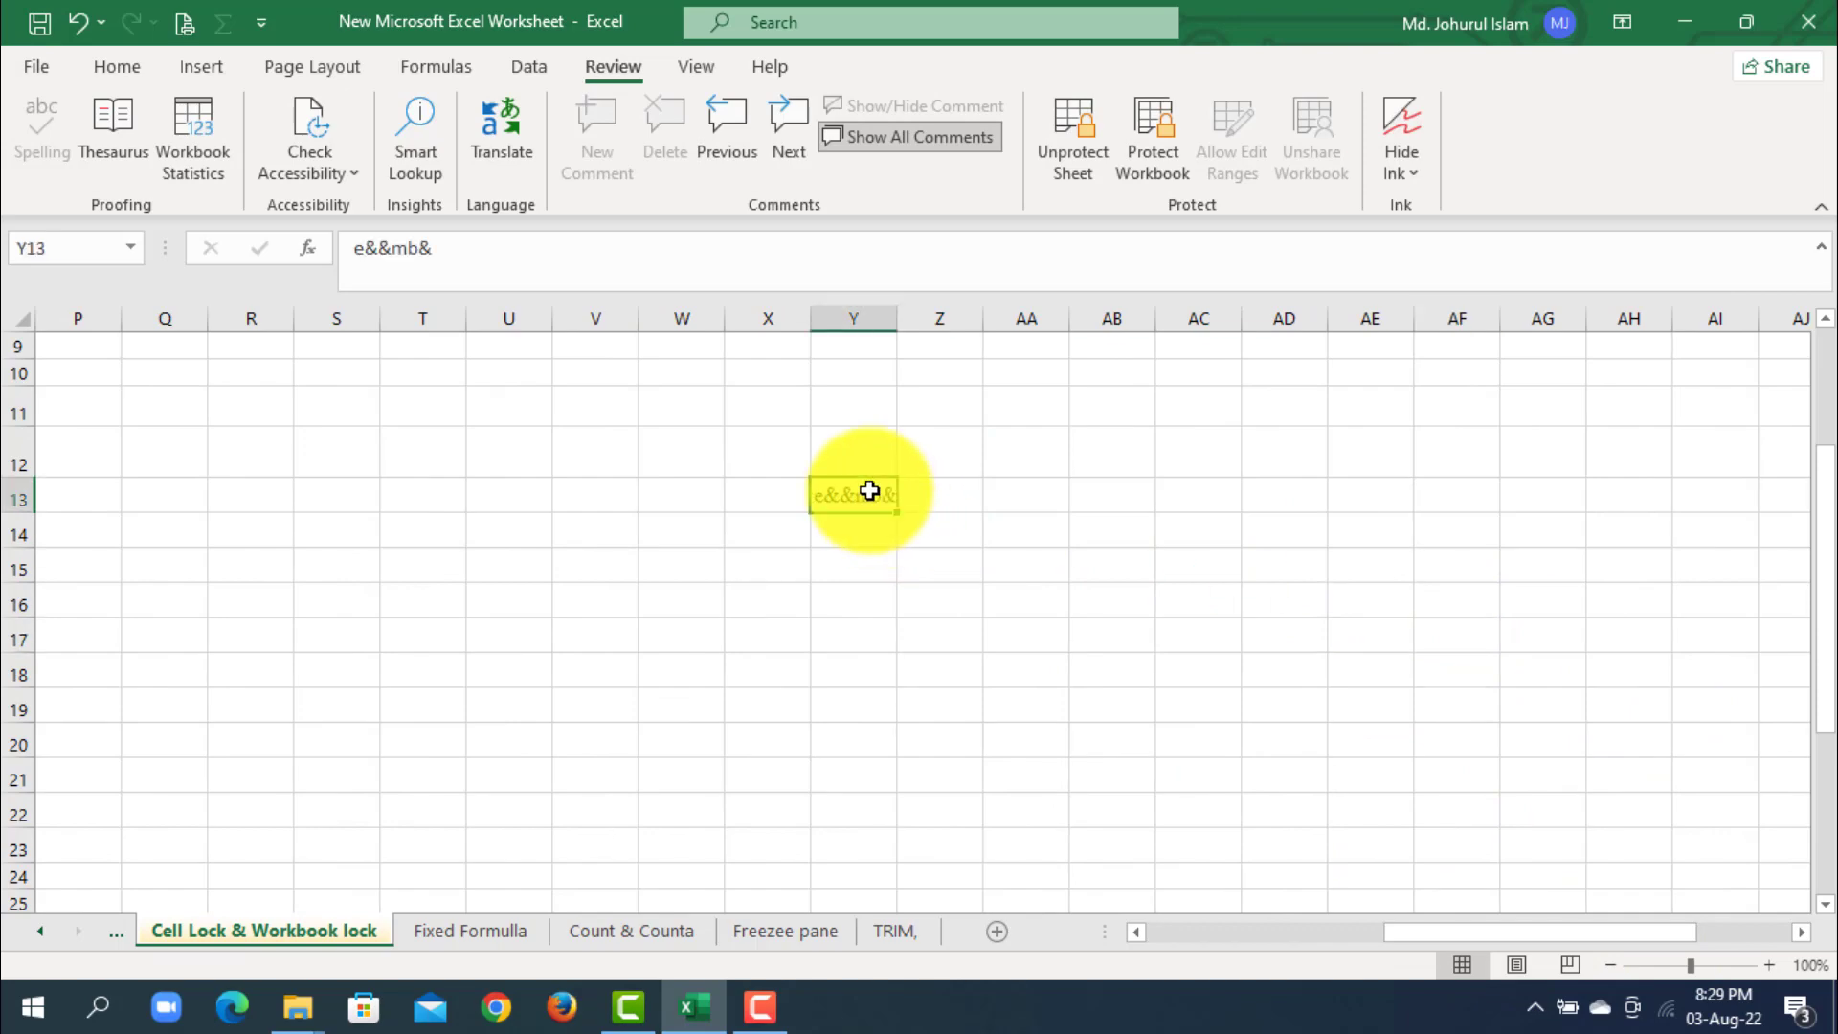
key(Delete)
drag(1628, 933, 1330, 890)
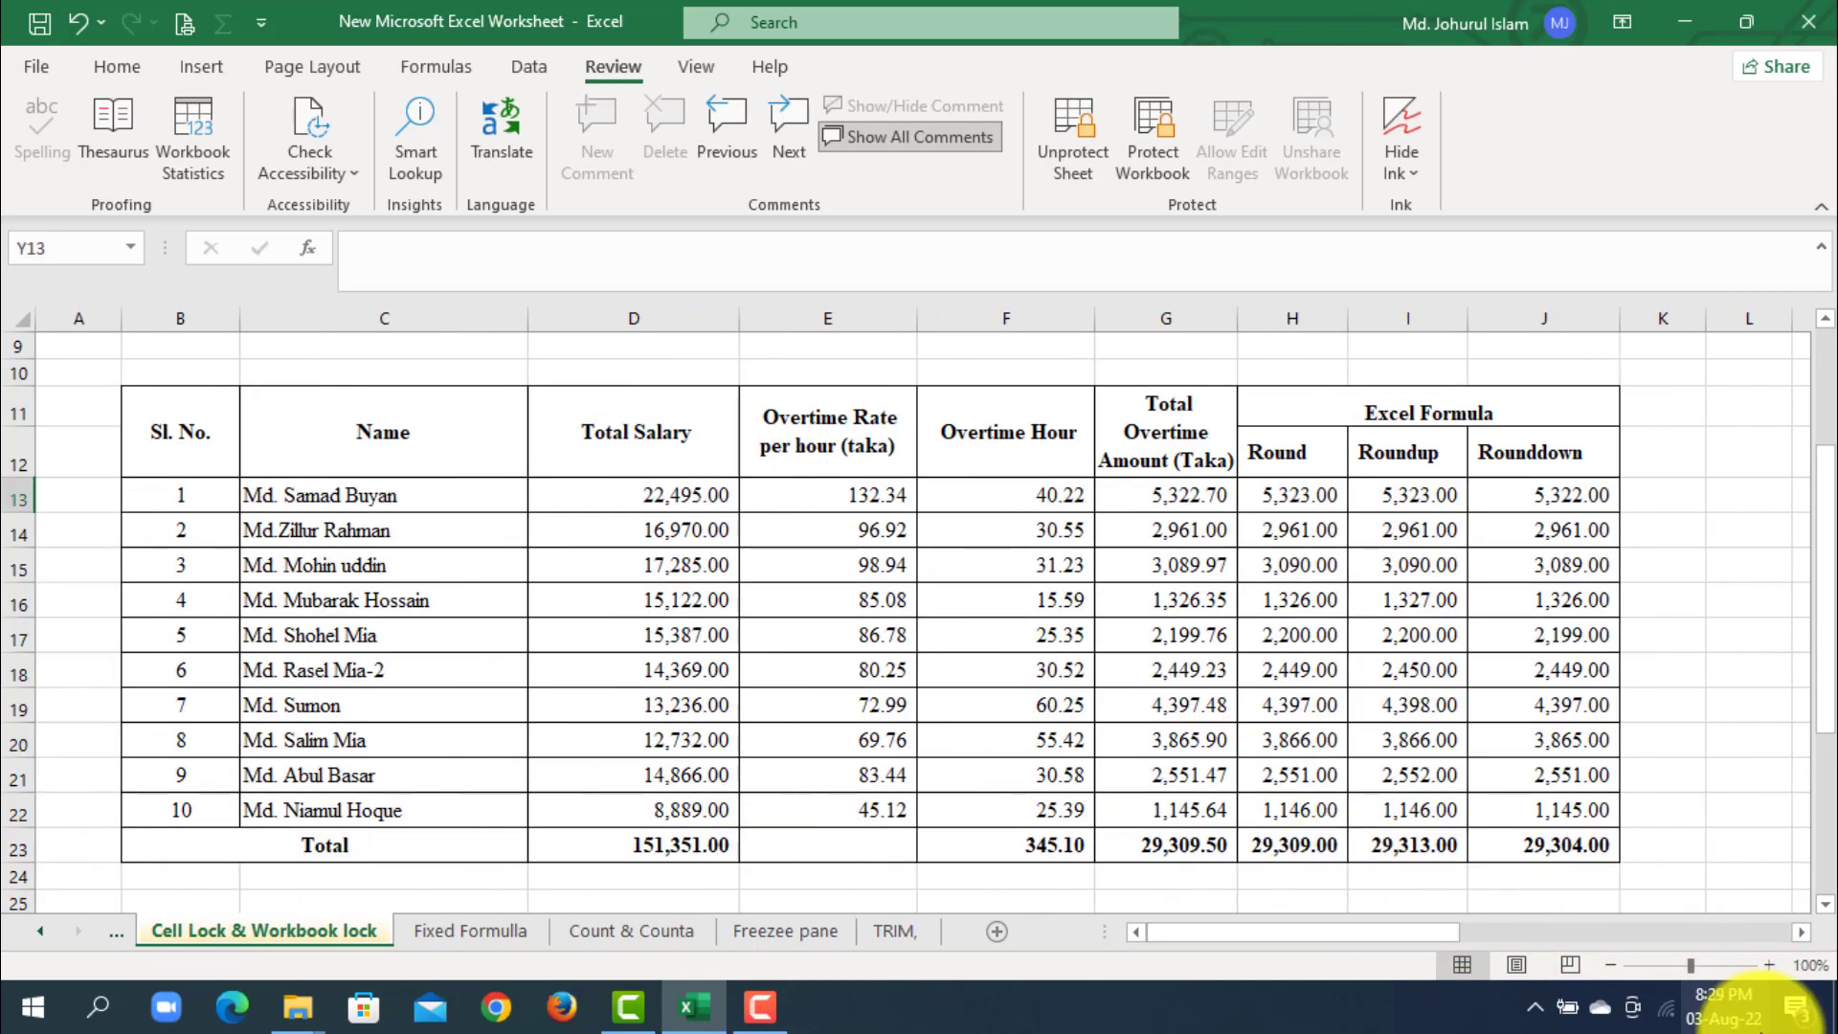
- Unprotect the sheet by entering the sheet password, and save the workbook
click(1081, 681)
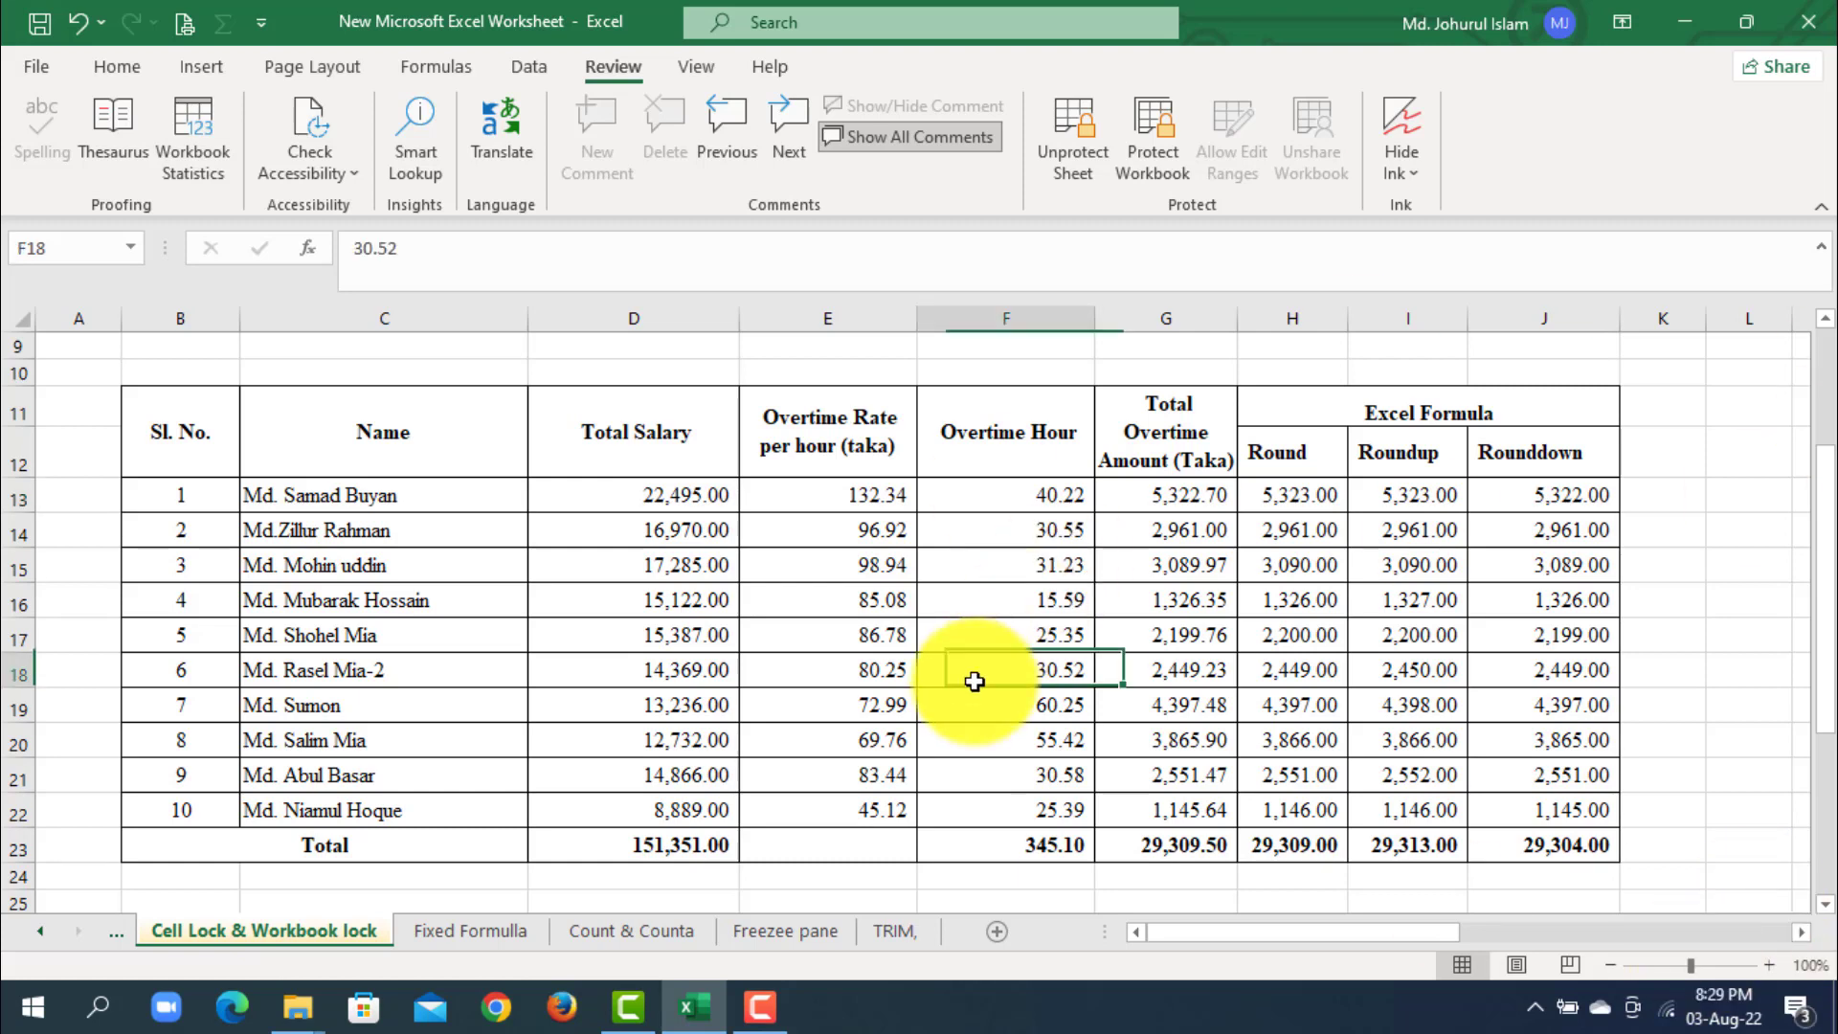
scroll(975, 681, up, 3)
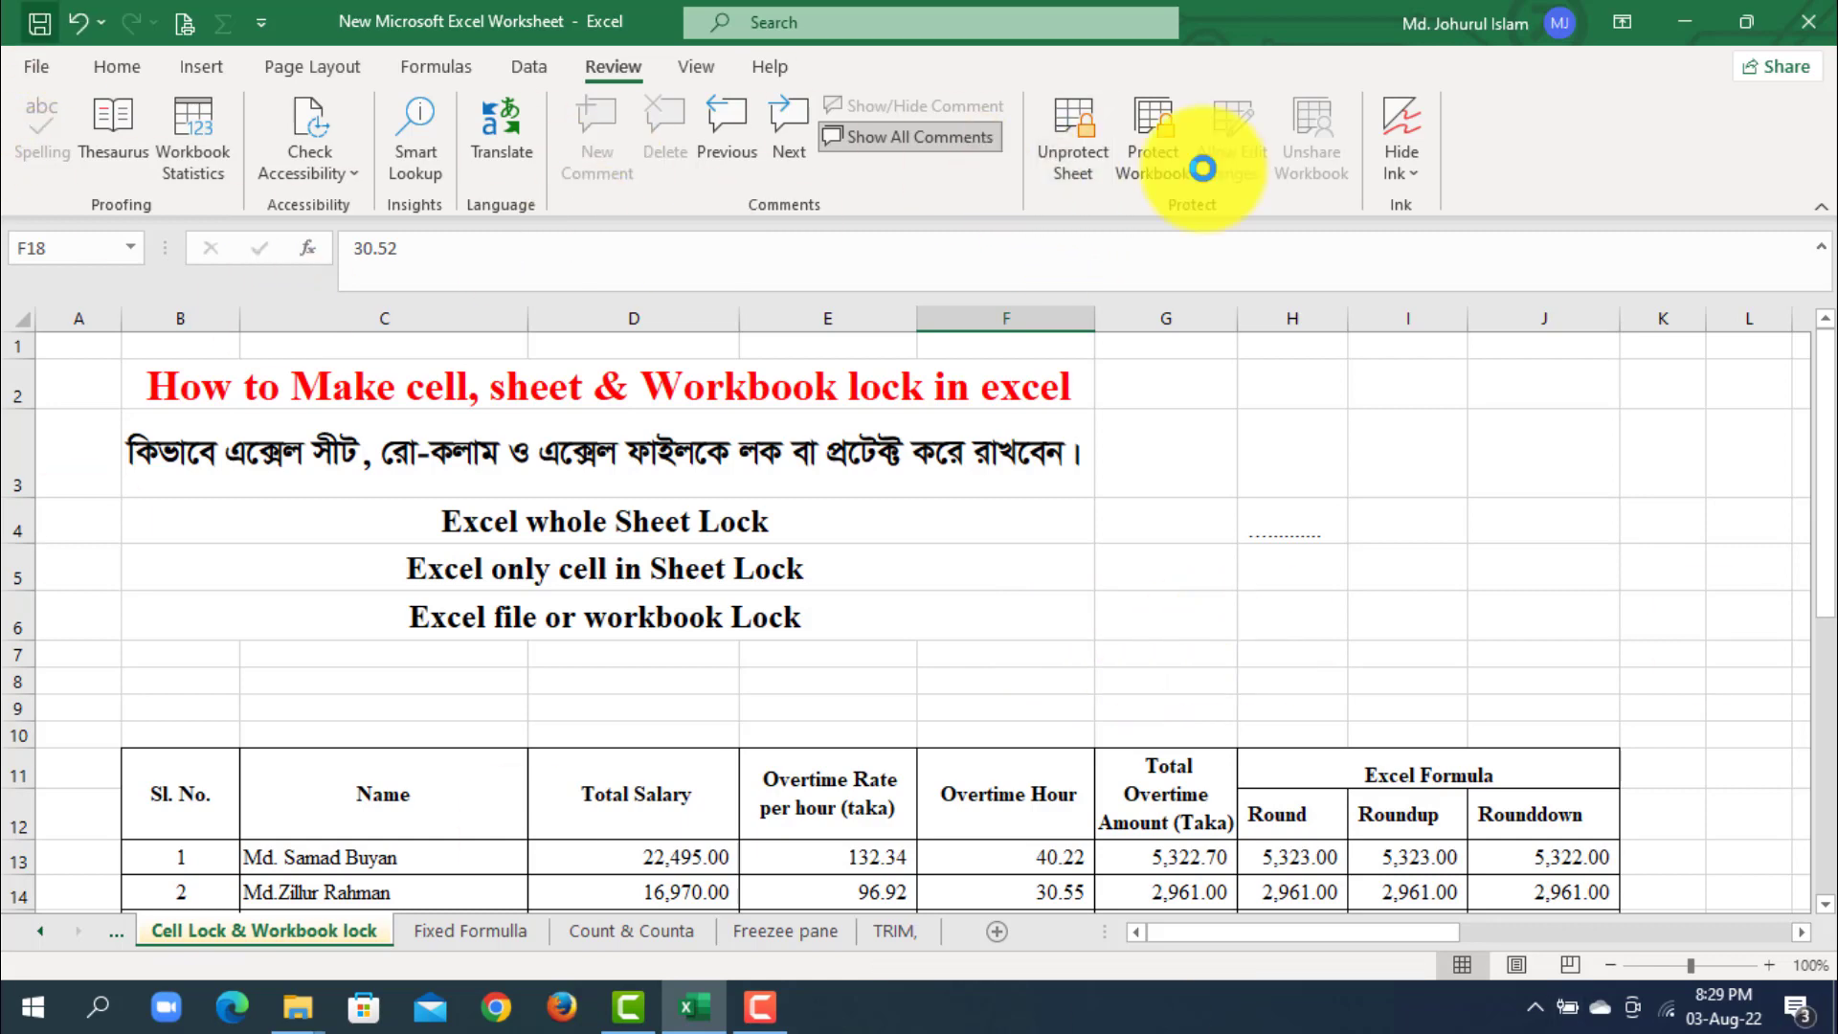
click(1065, 137)
text(123)
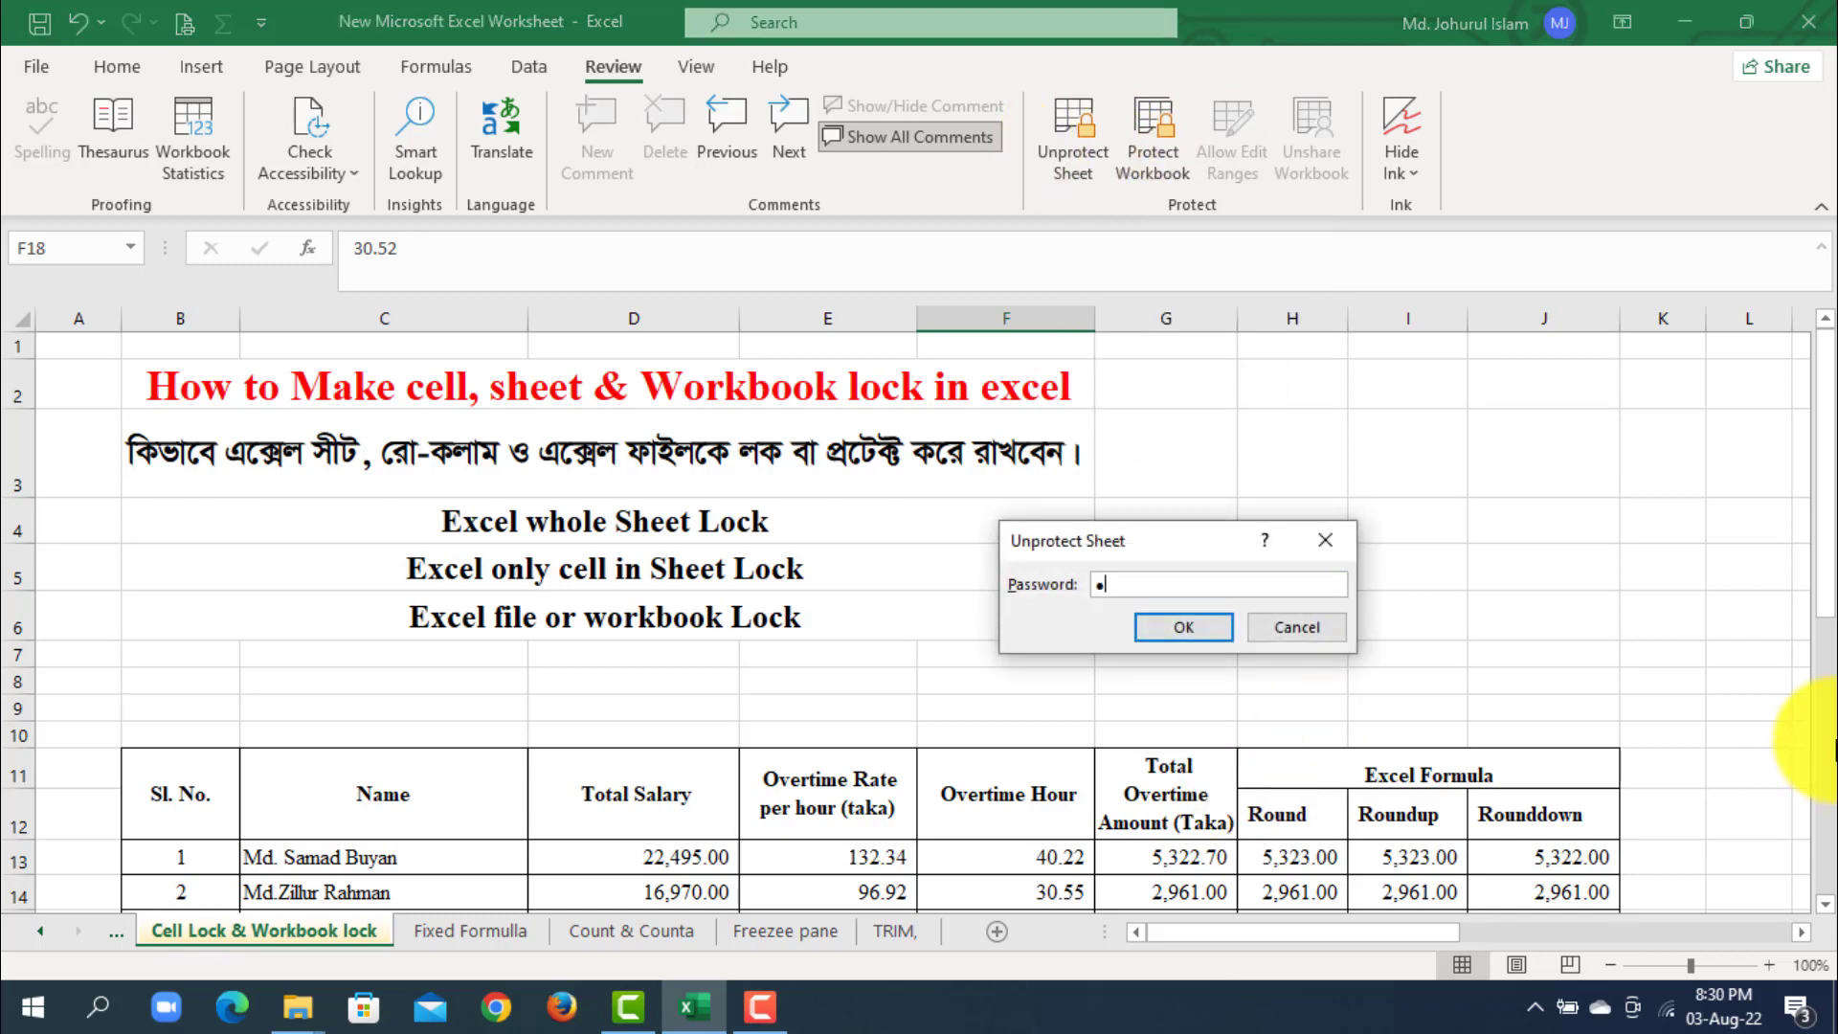
click(1183, 633)
click(1435, 521)
click(39, 21)
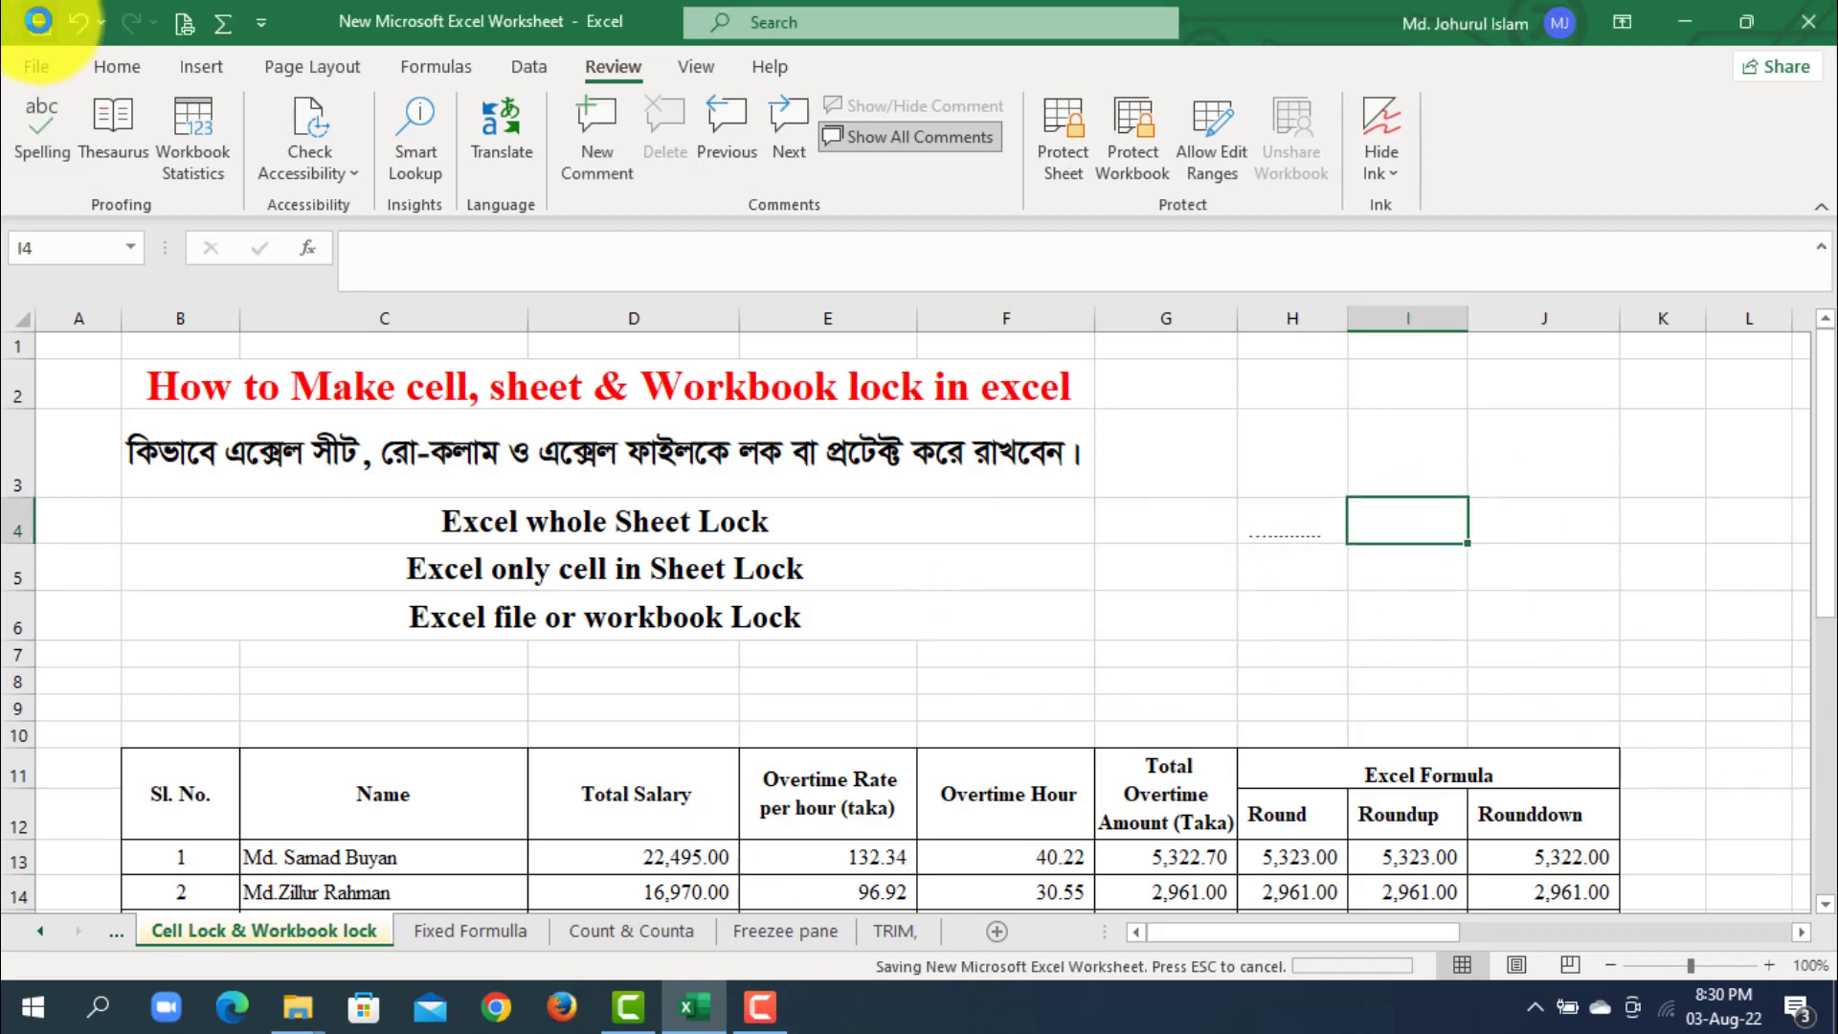
click(1115, 580)
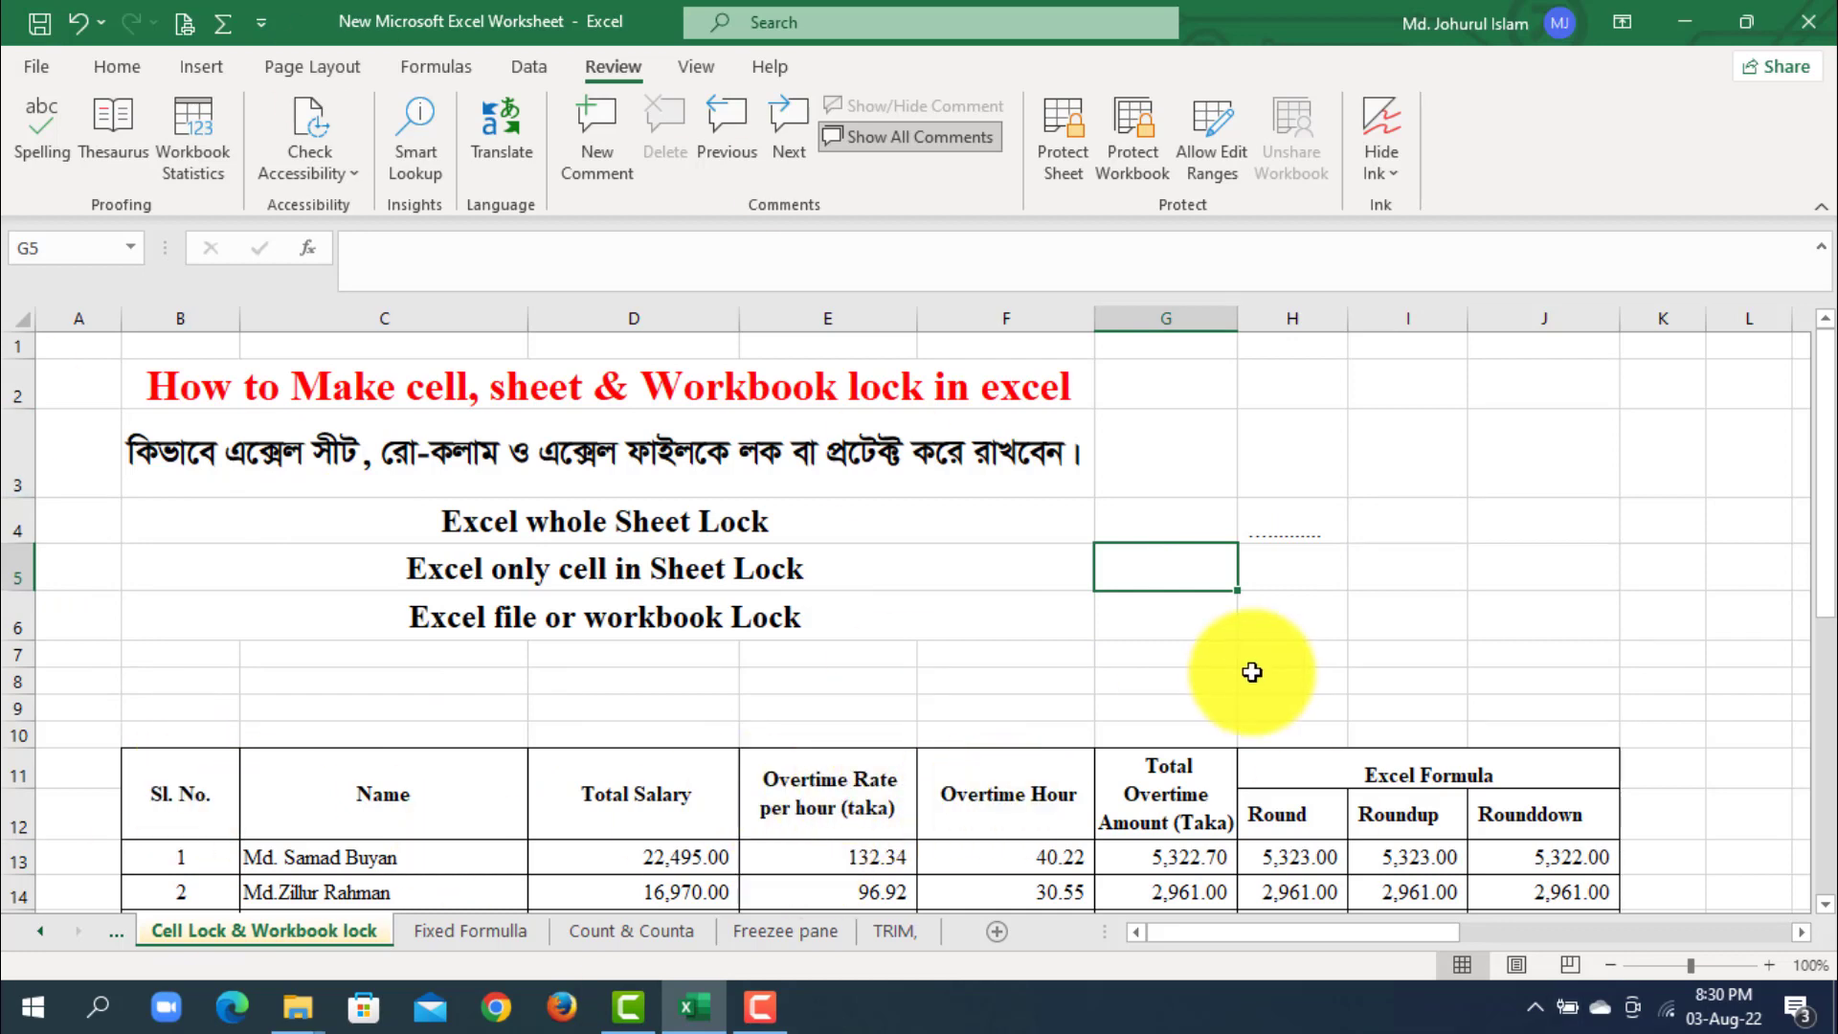
click(1197, 689)
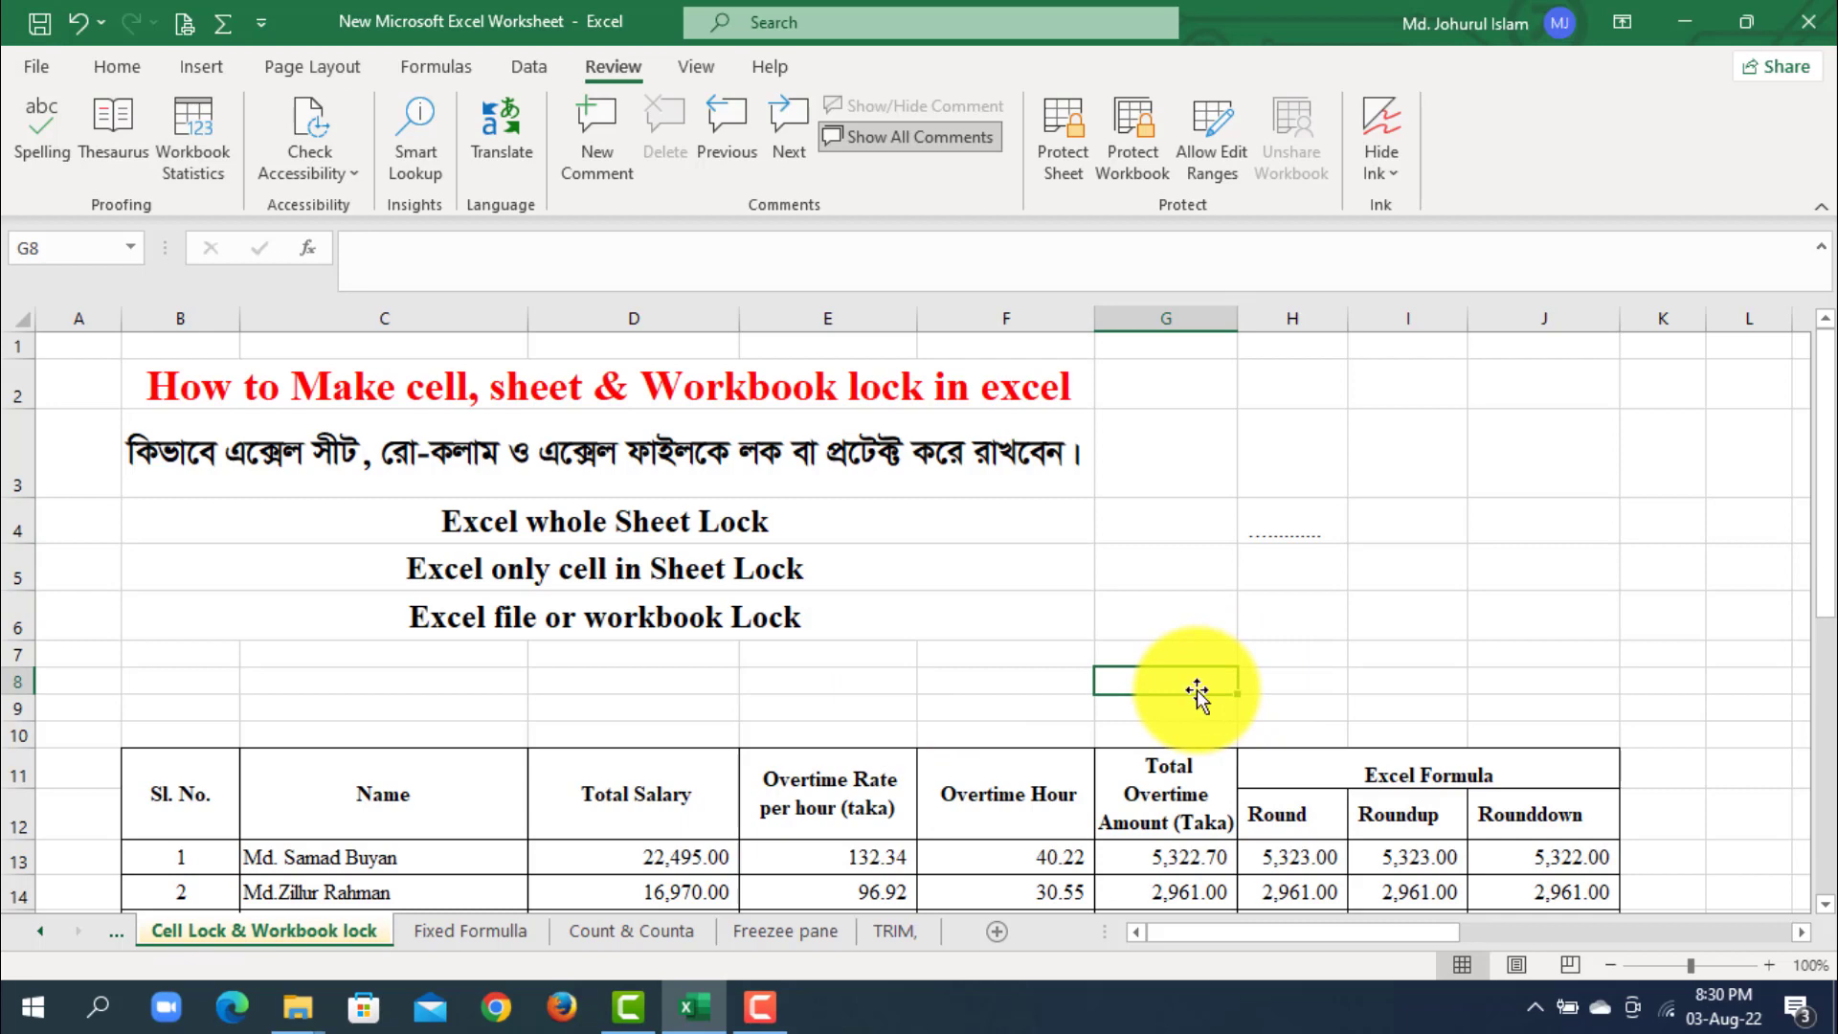
click(1139, 502)
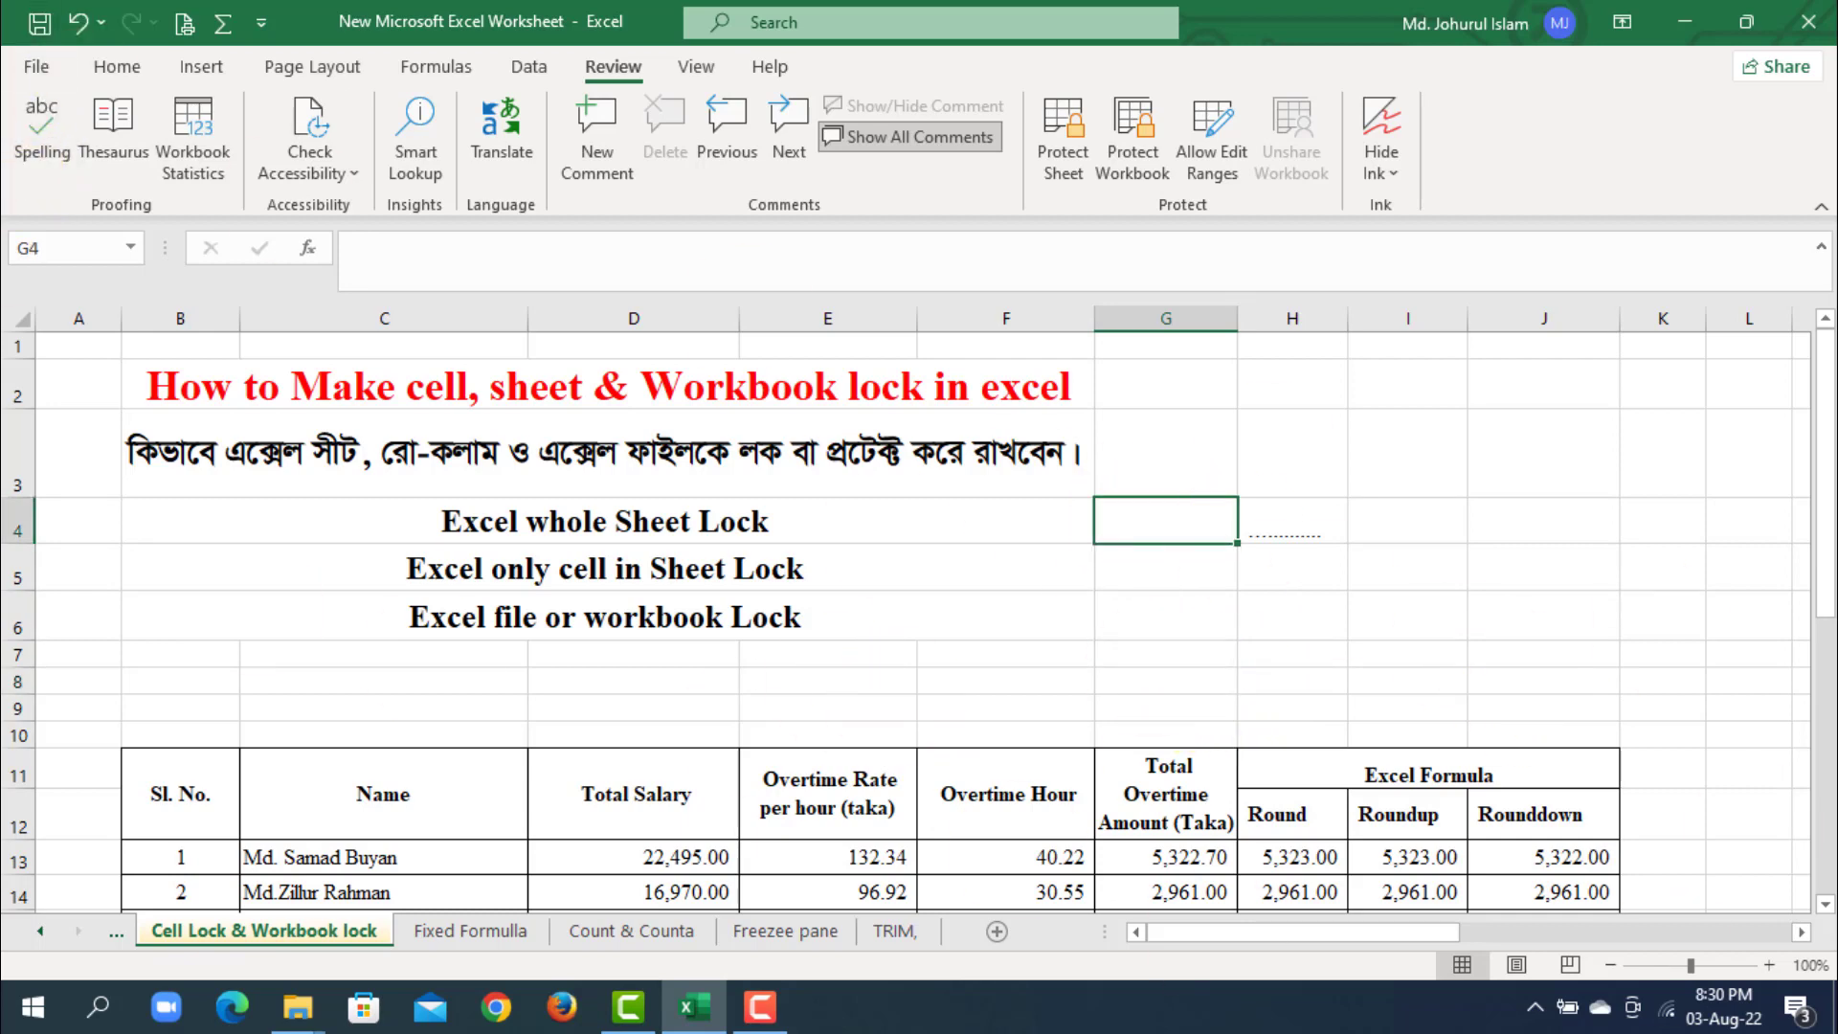
- Encrypt the workbook with an opening password, entering the password and re-entering it for confirmation
click(39, 71)
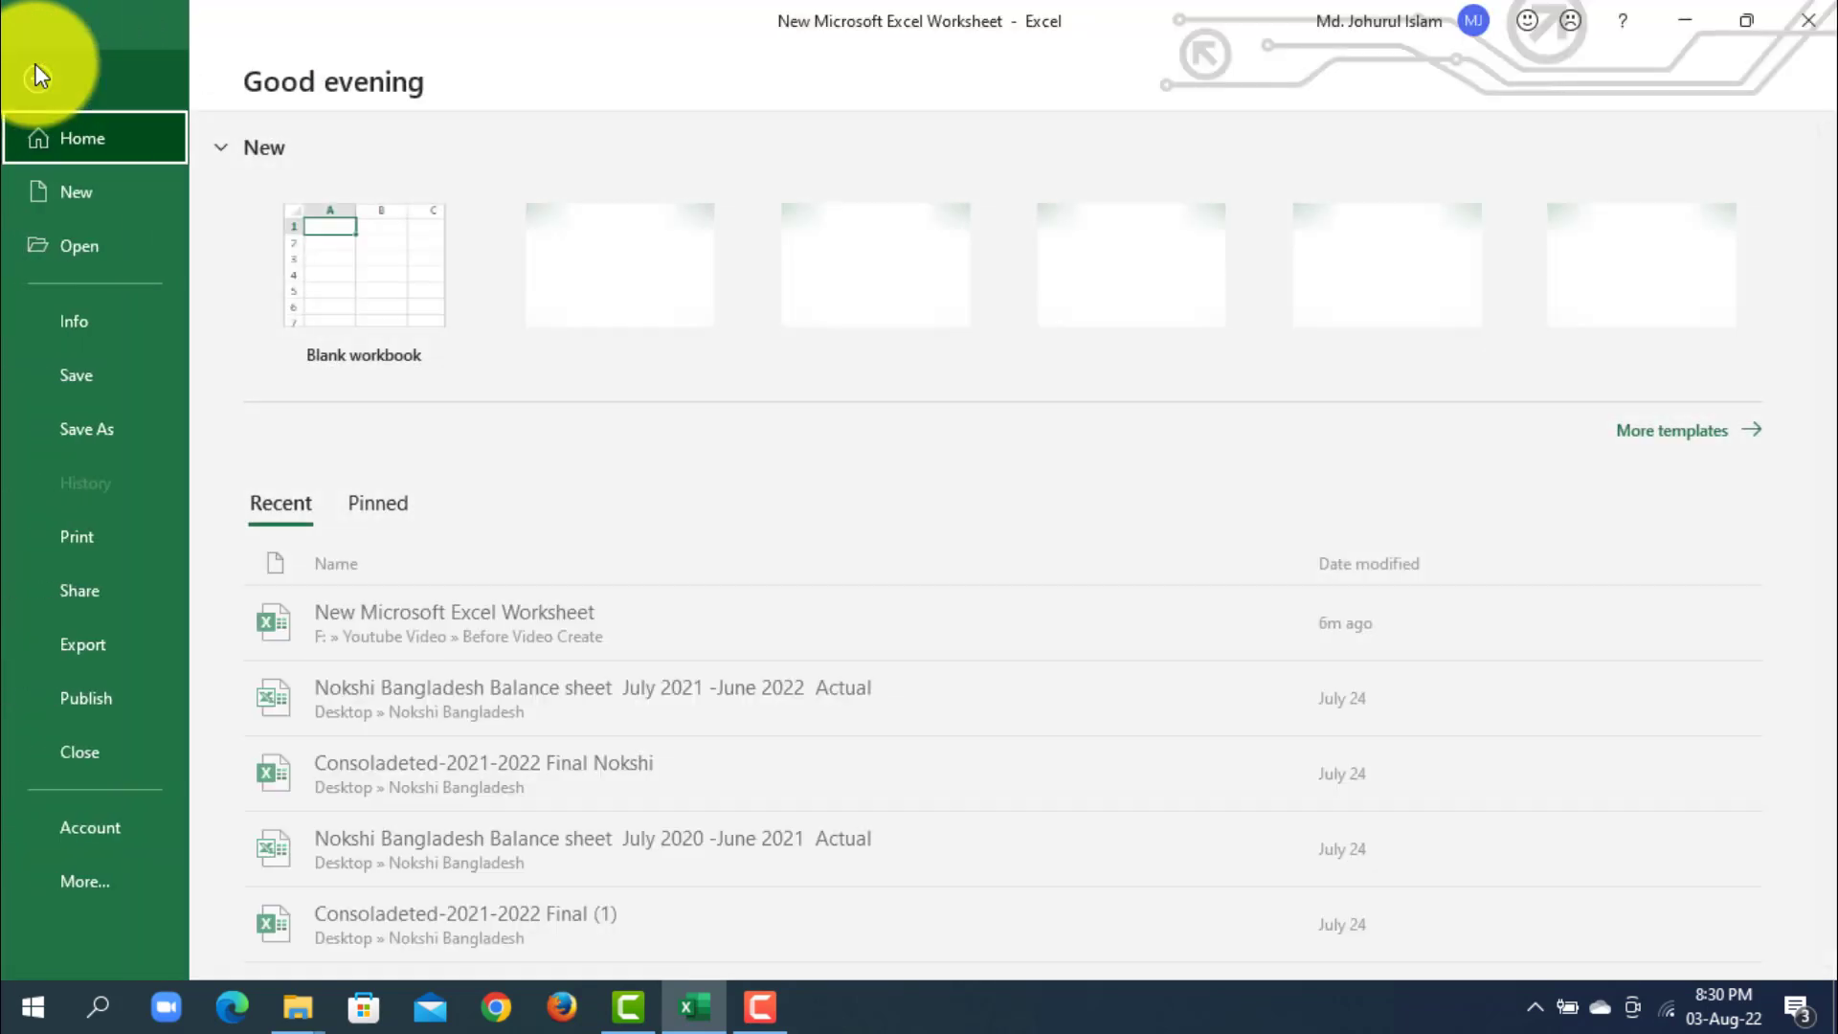
click(106, 318)
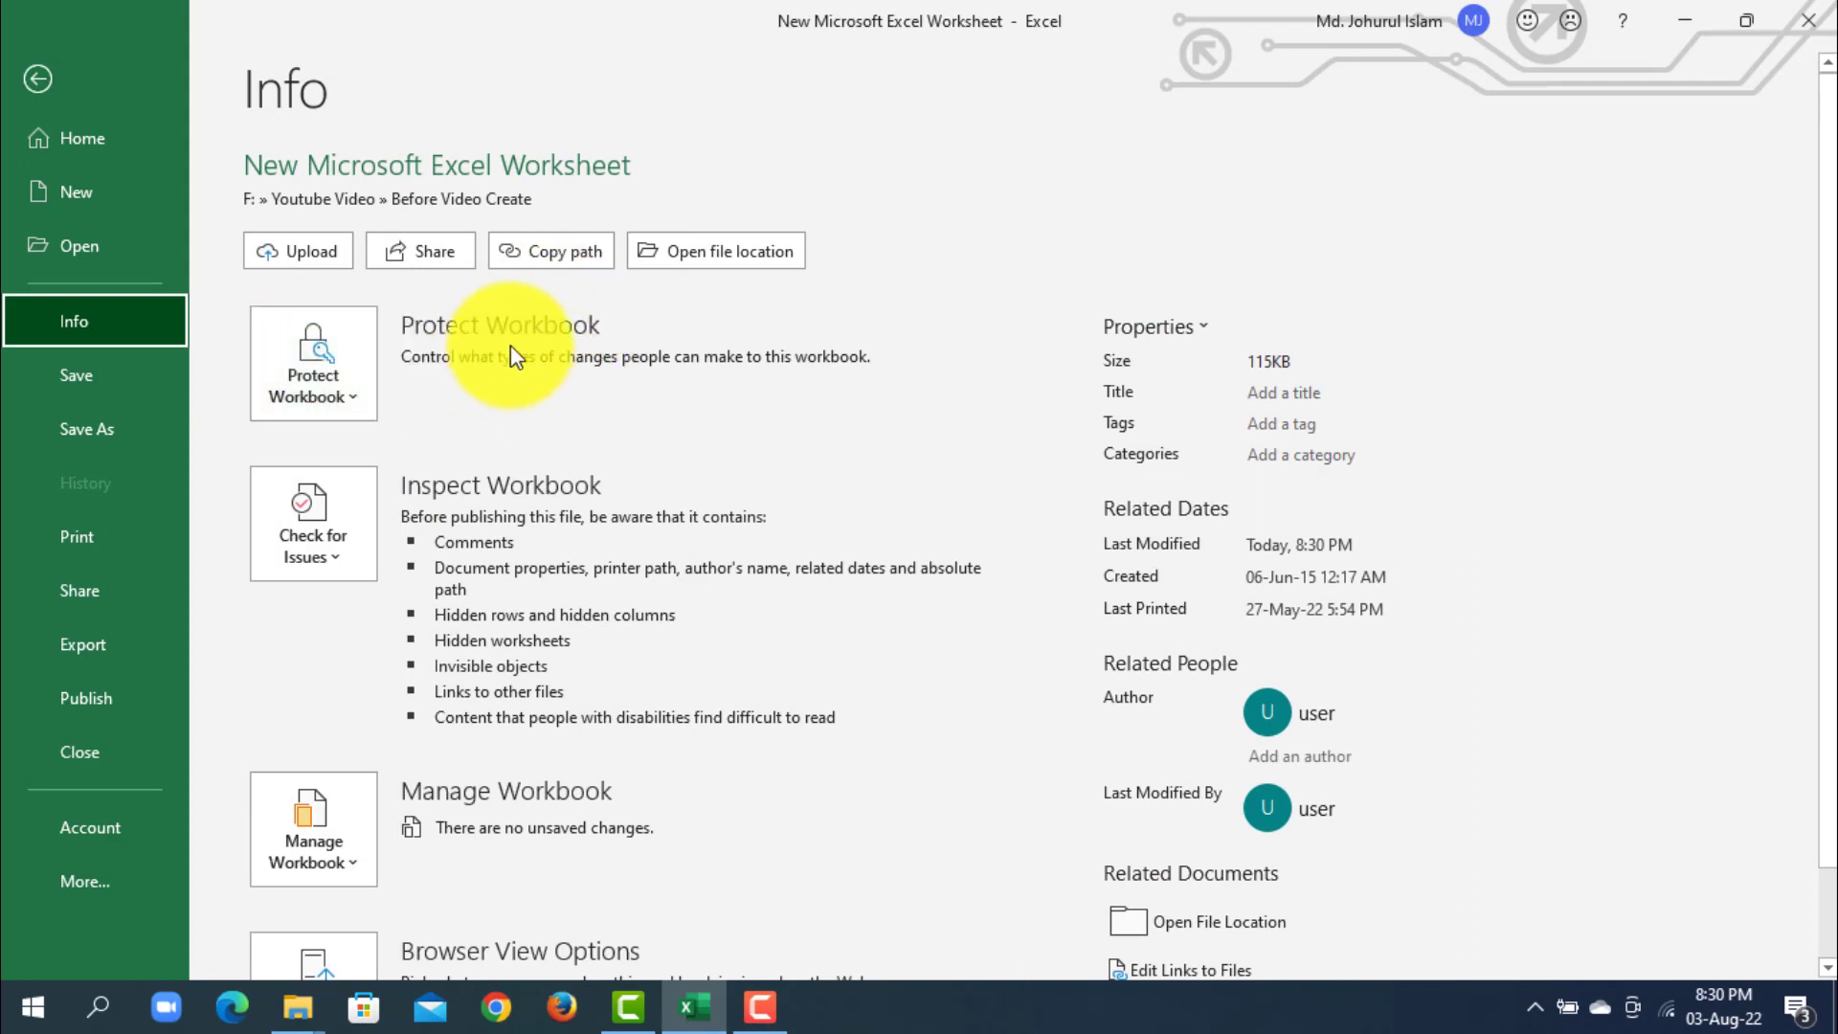
click(323, 376)
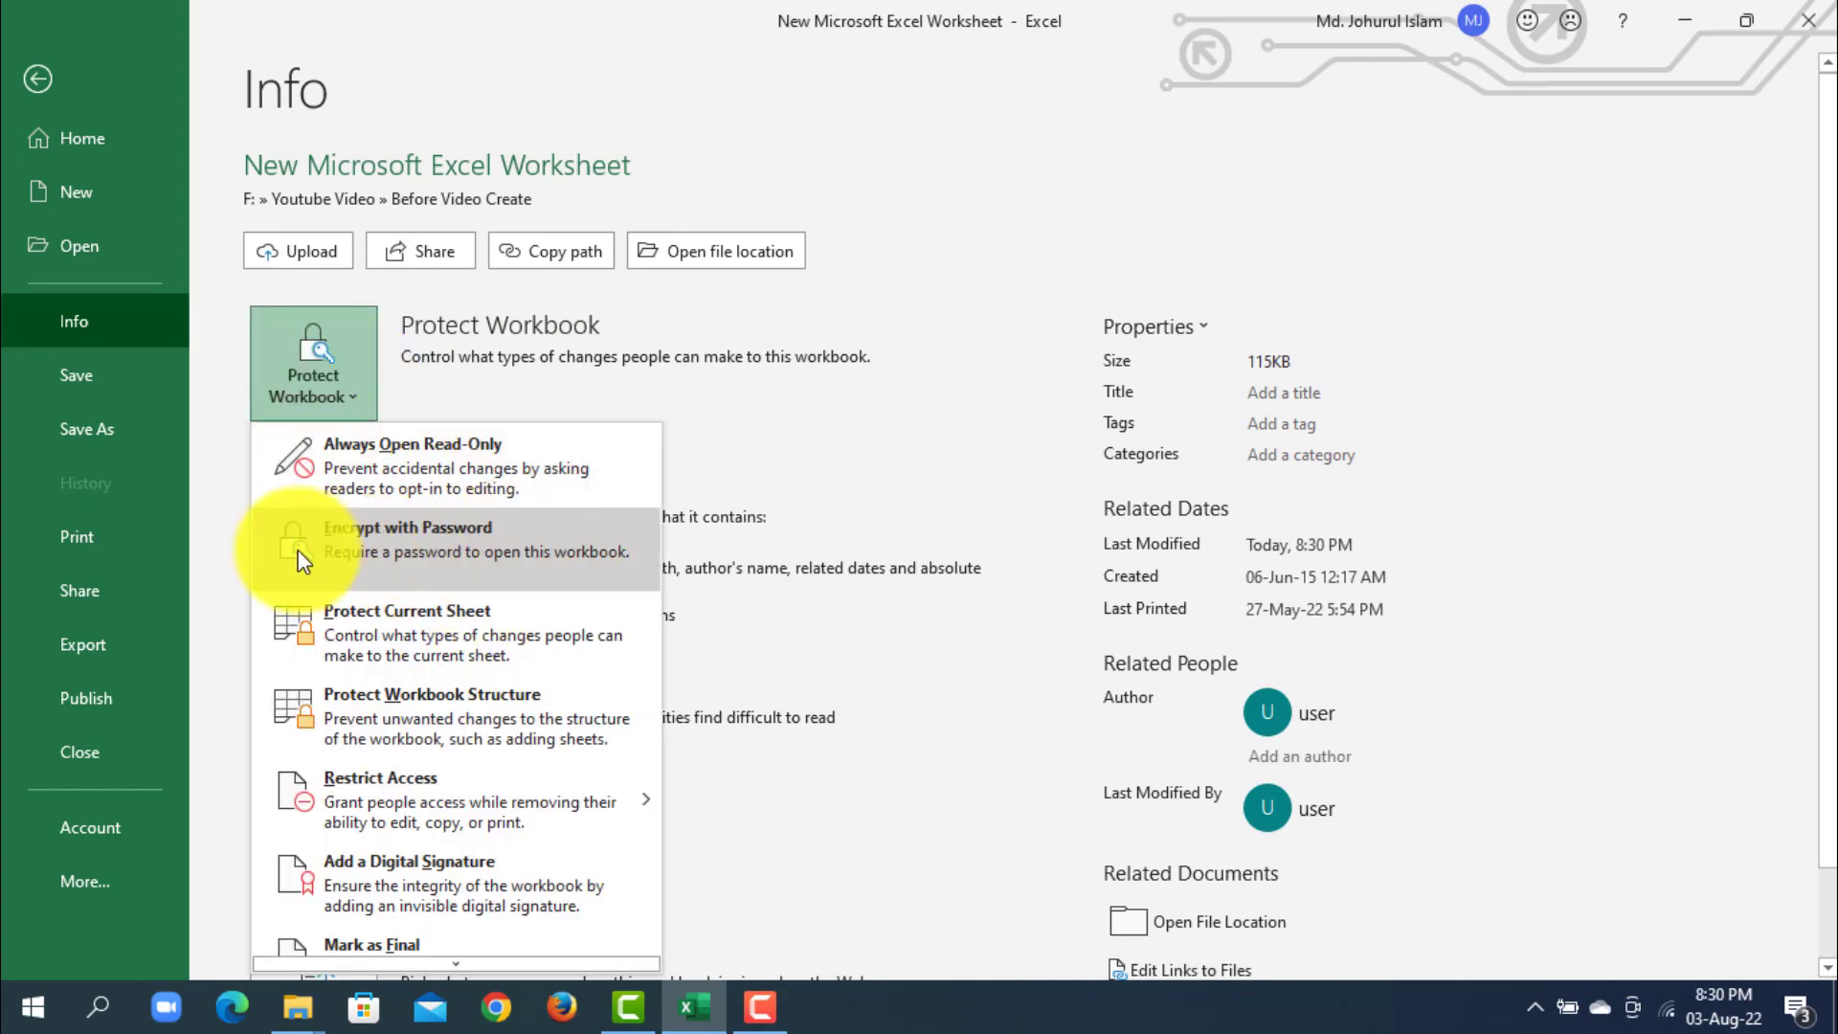
click(368, 543)
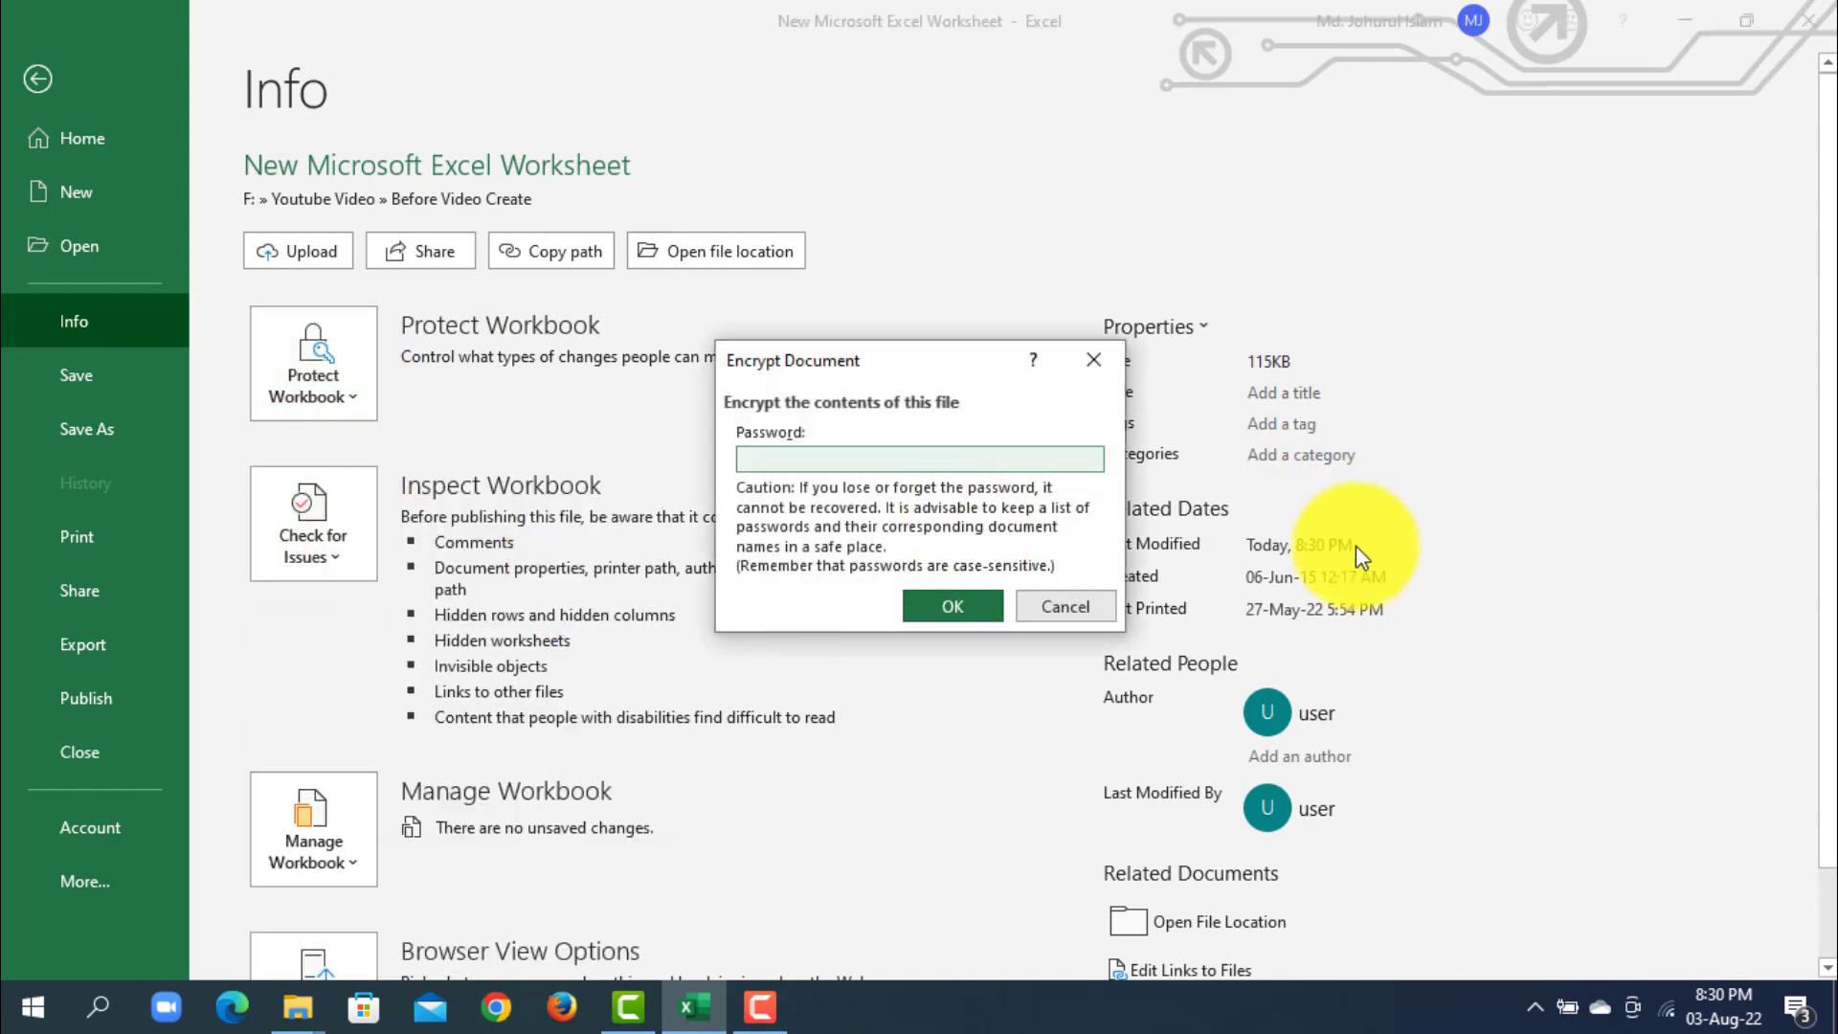
text(123)
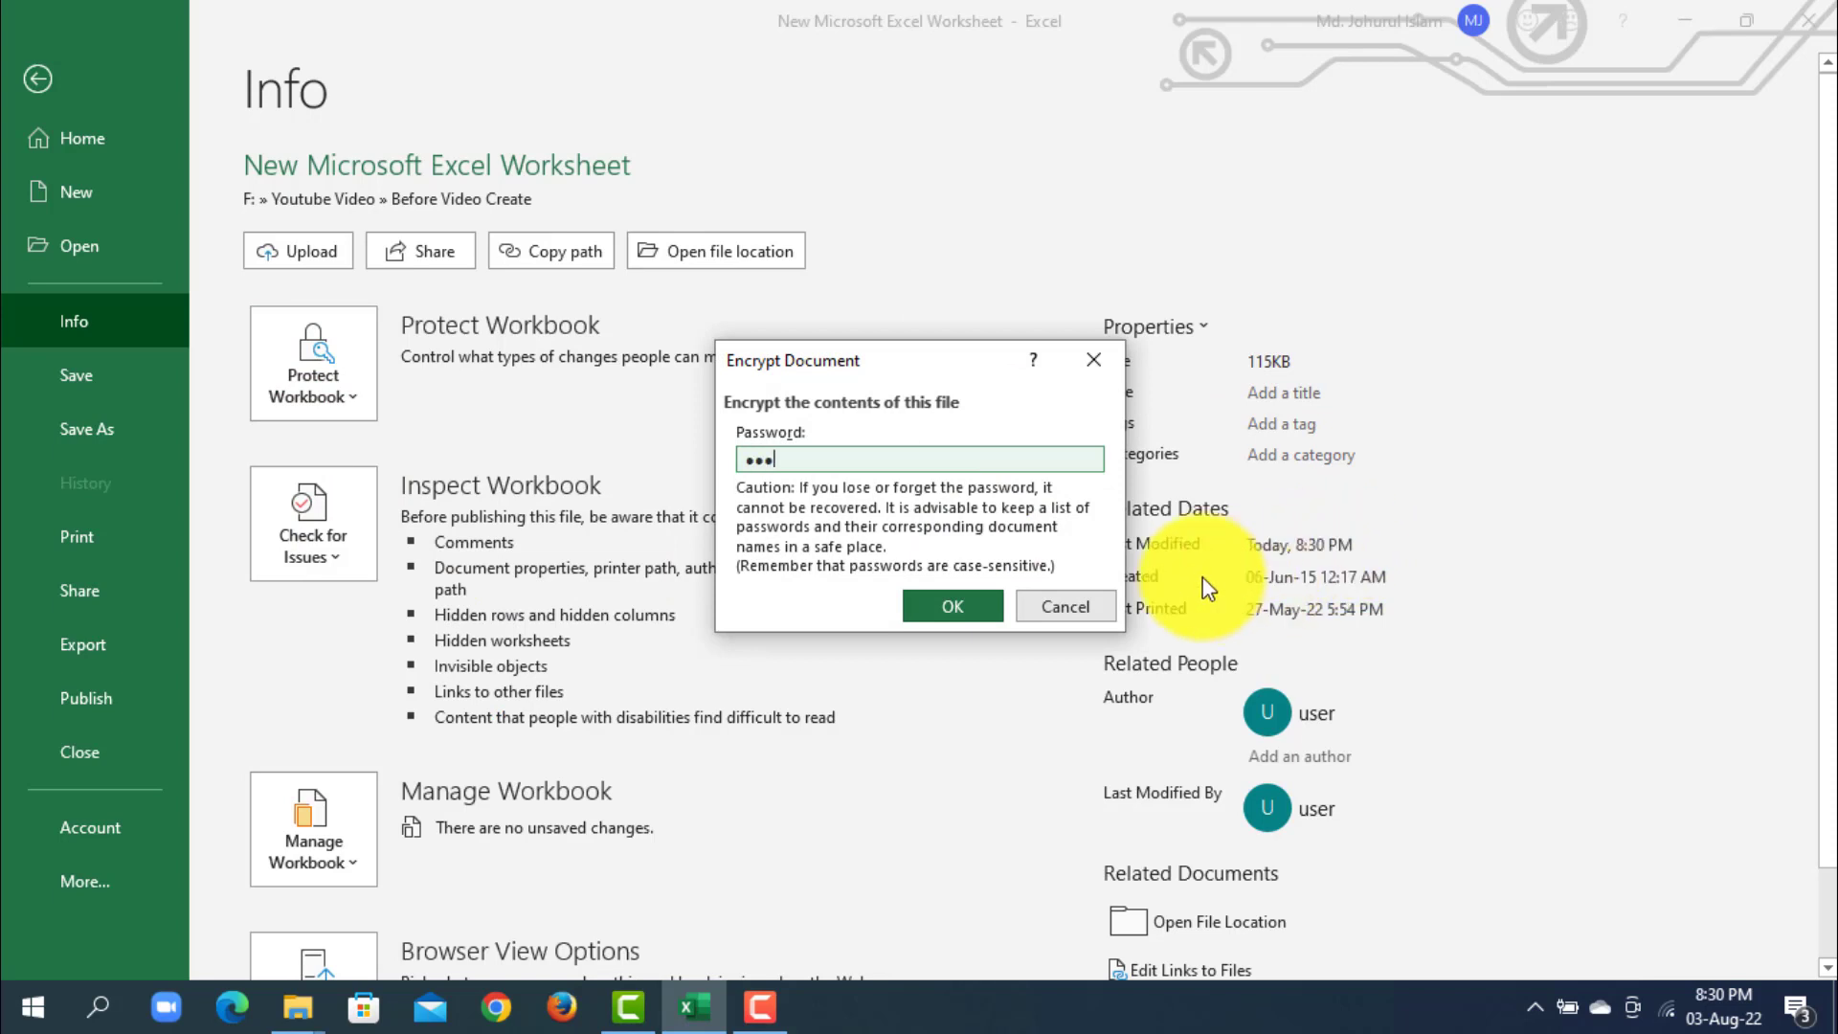
click(951, 606)
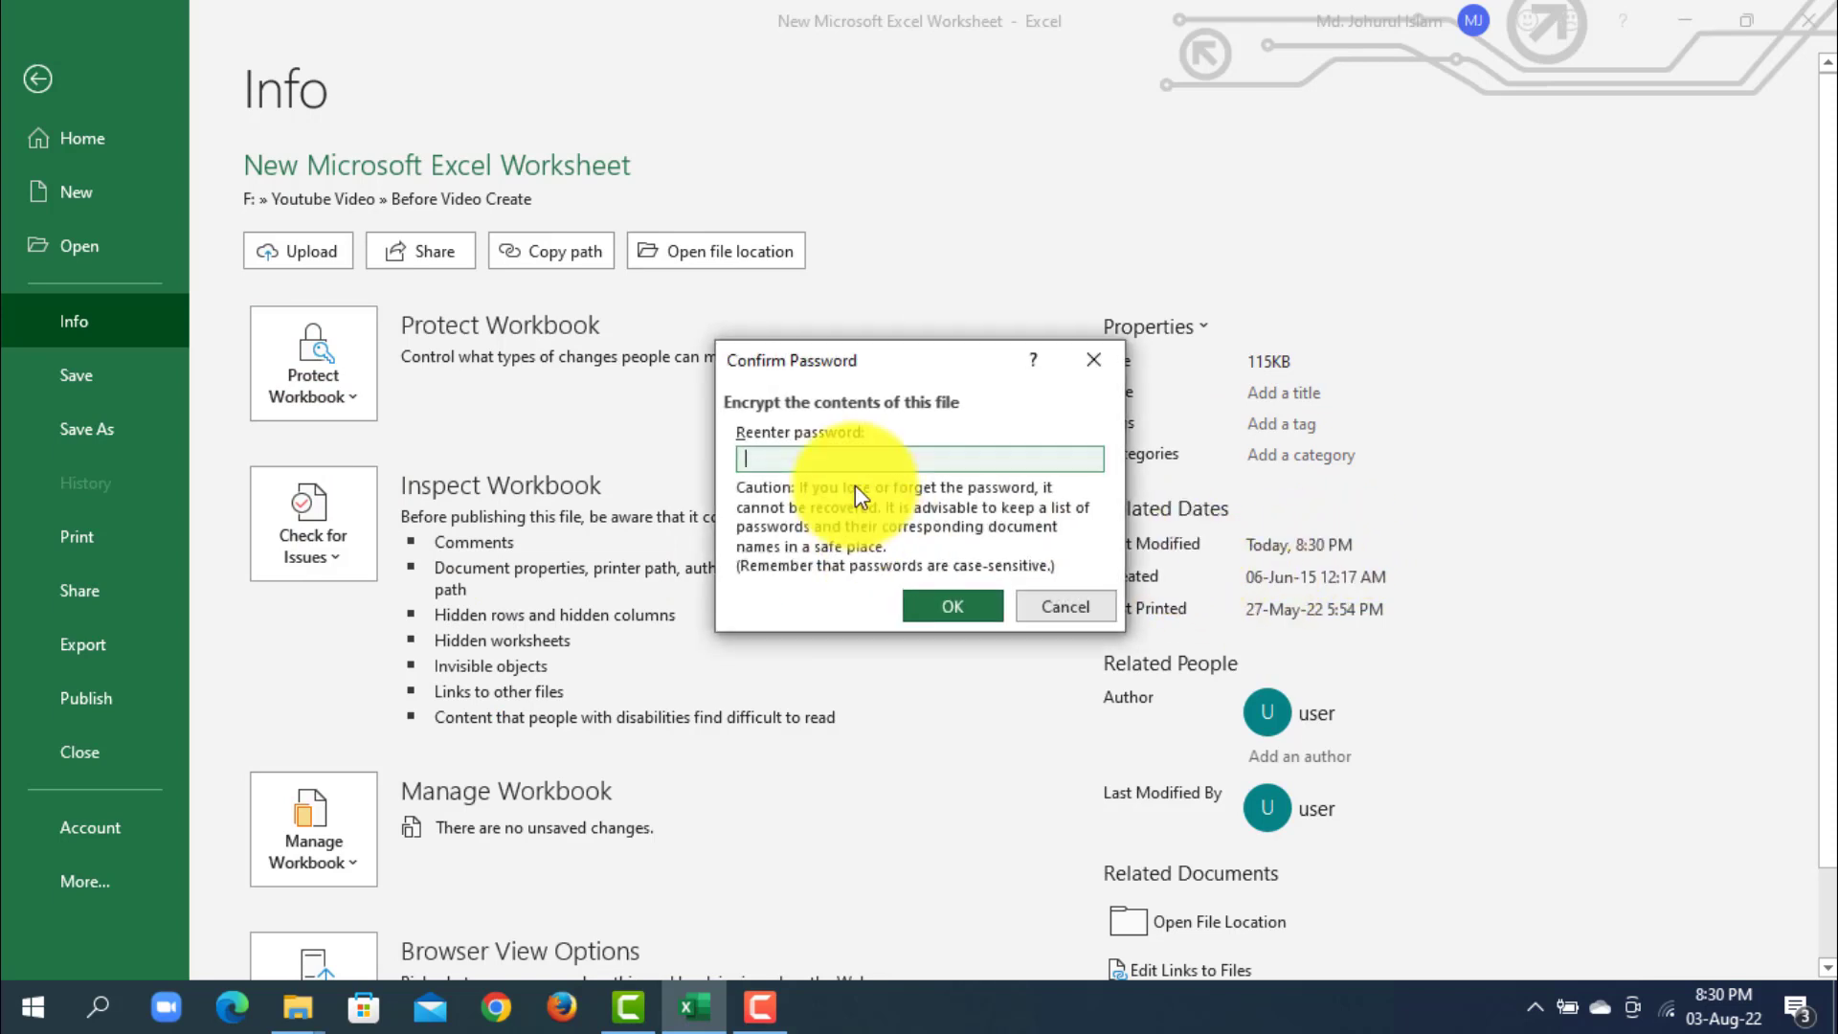
text(123)
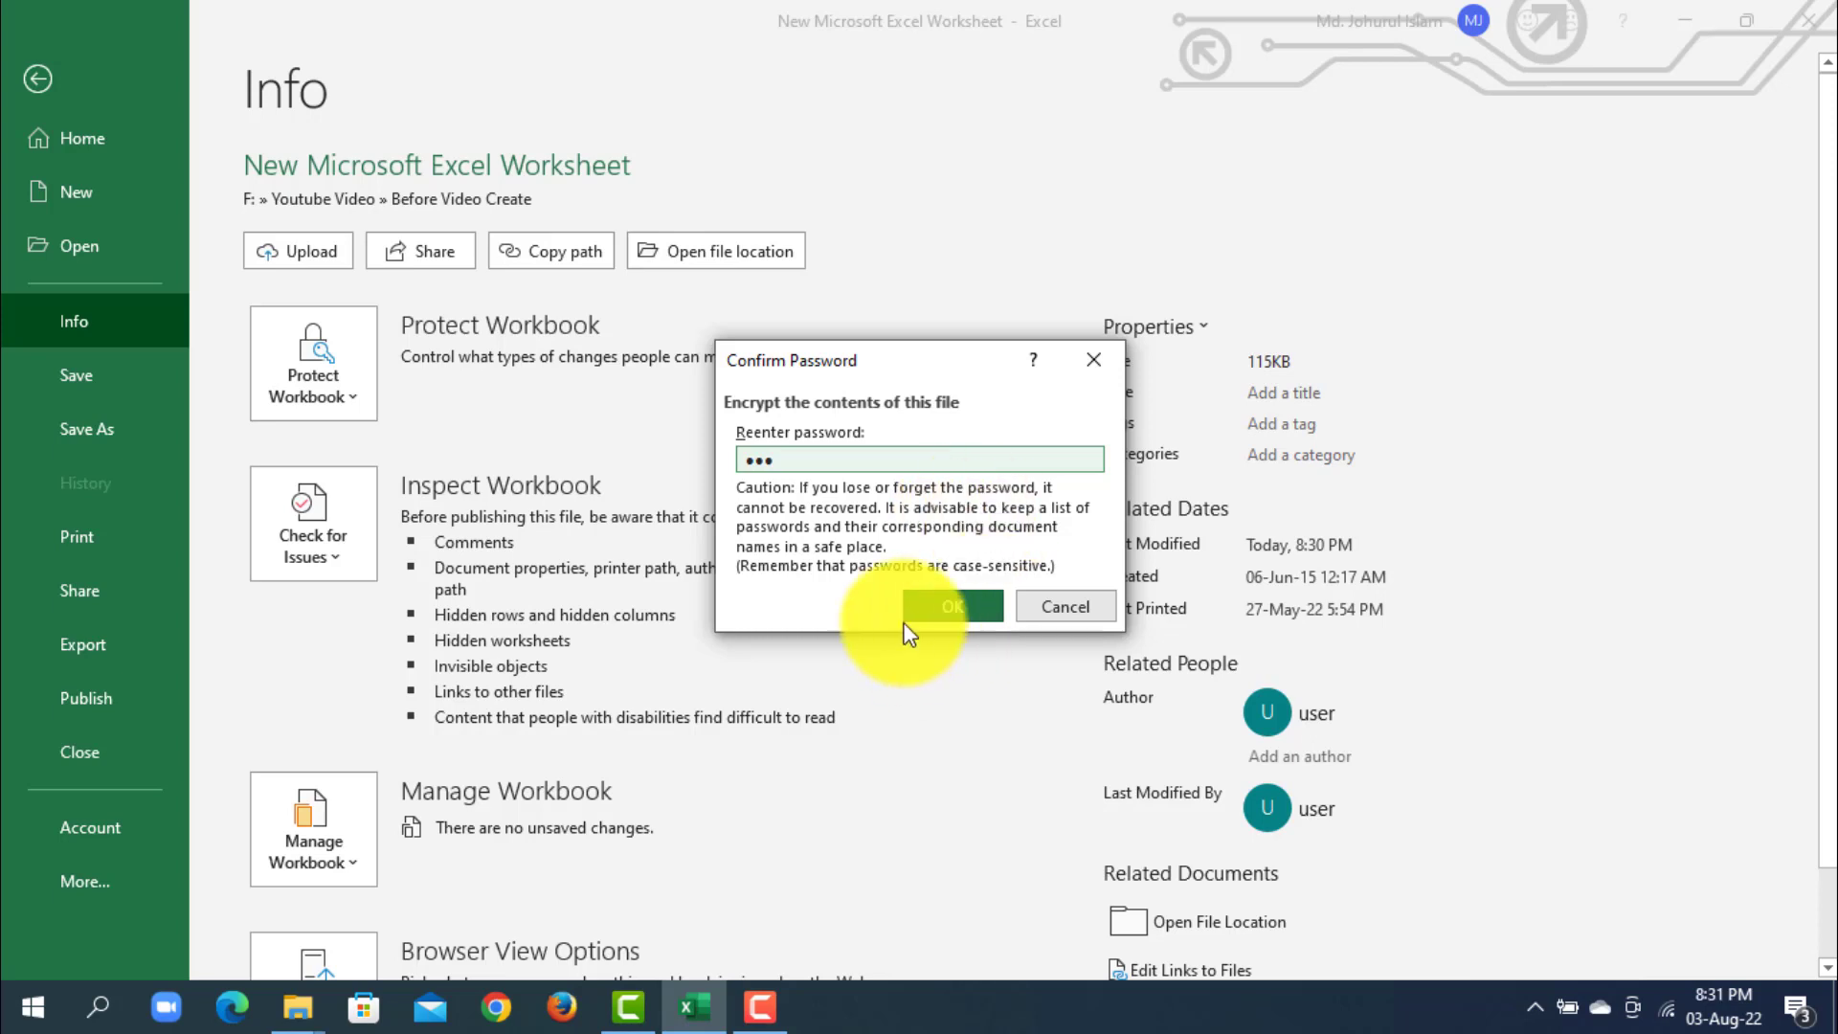
click(952, 607)
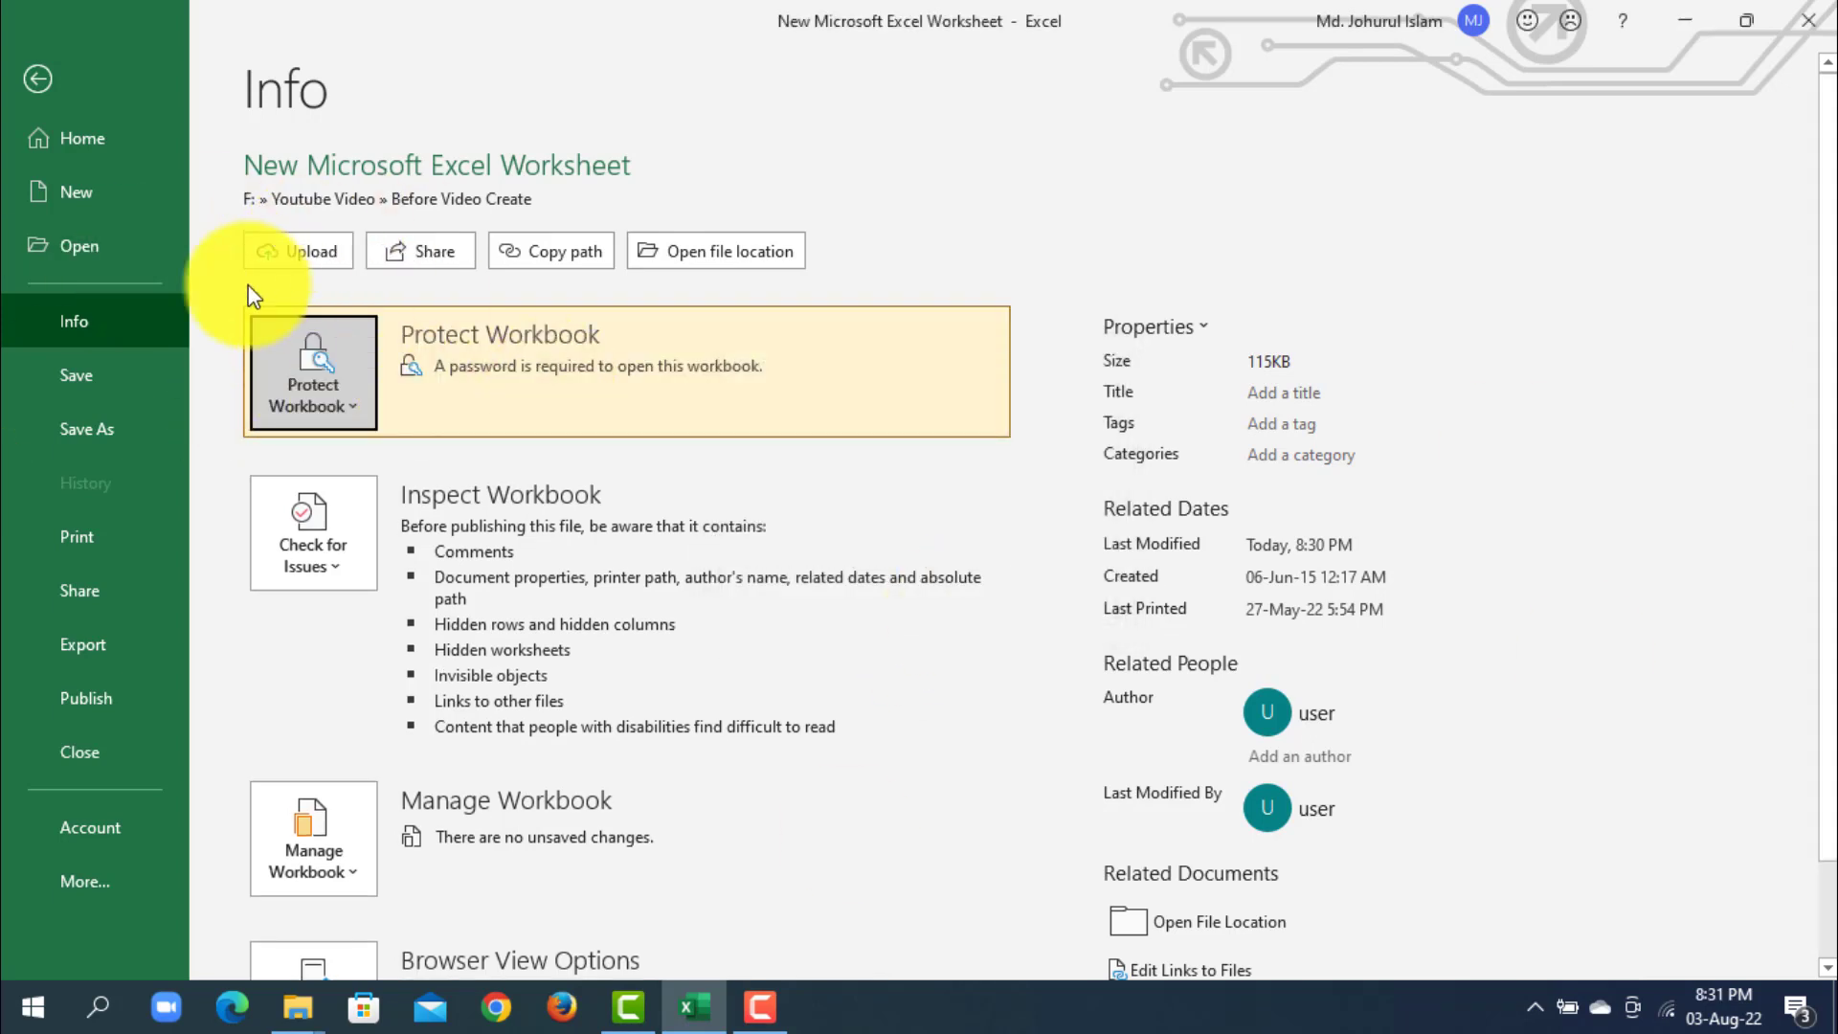
- Close the workbook, saving the changes to New Microsoft Excel Worksheet.xlsx
click(78, 149)
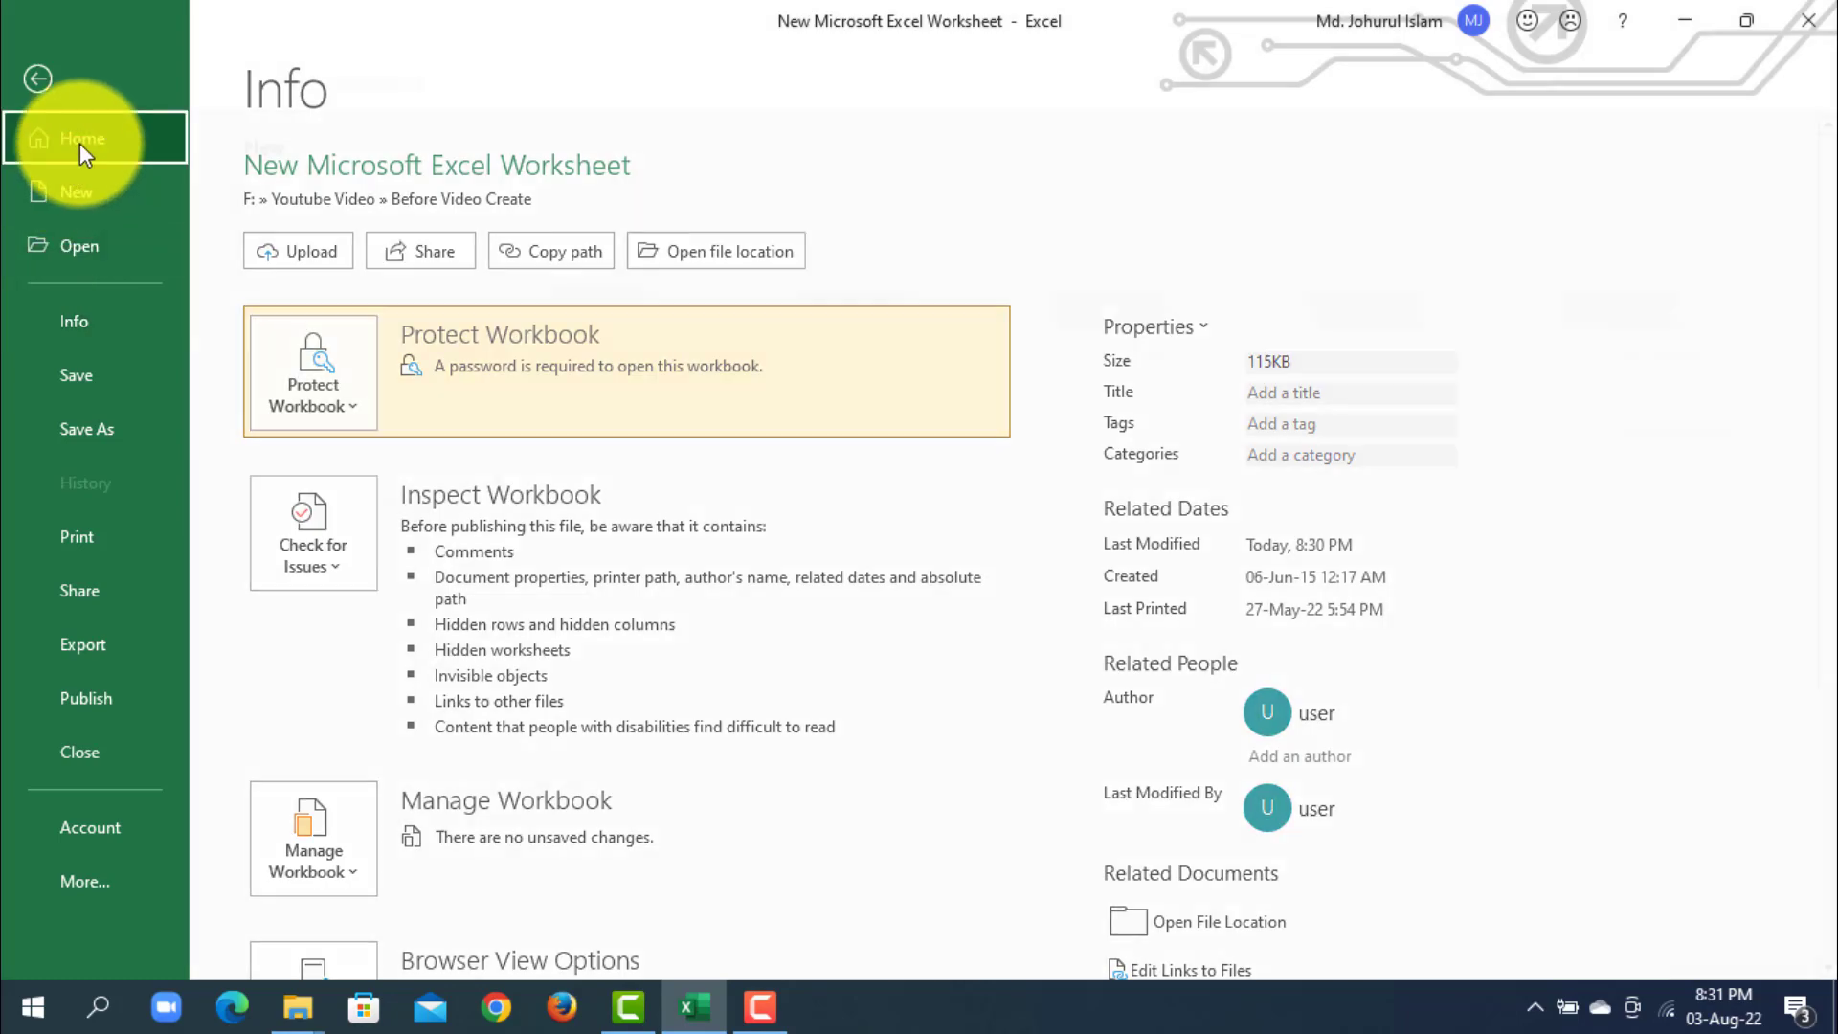
click(695, 1013)
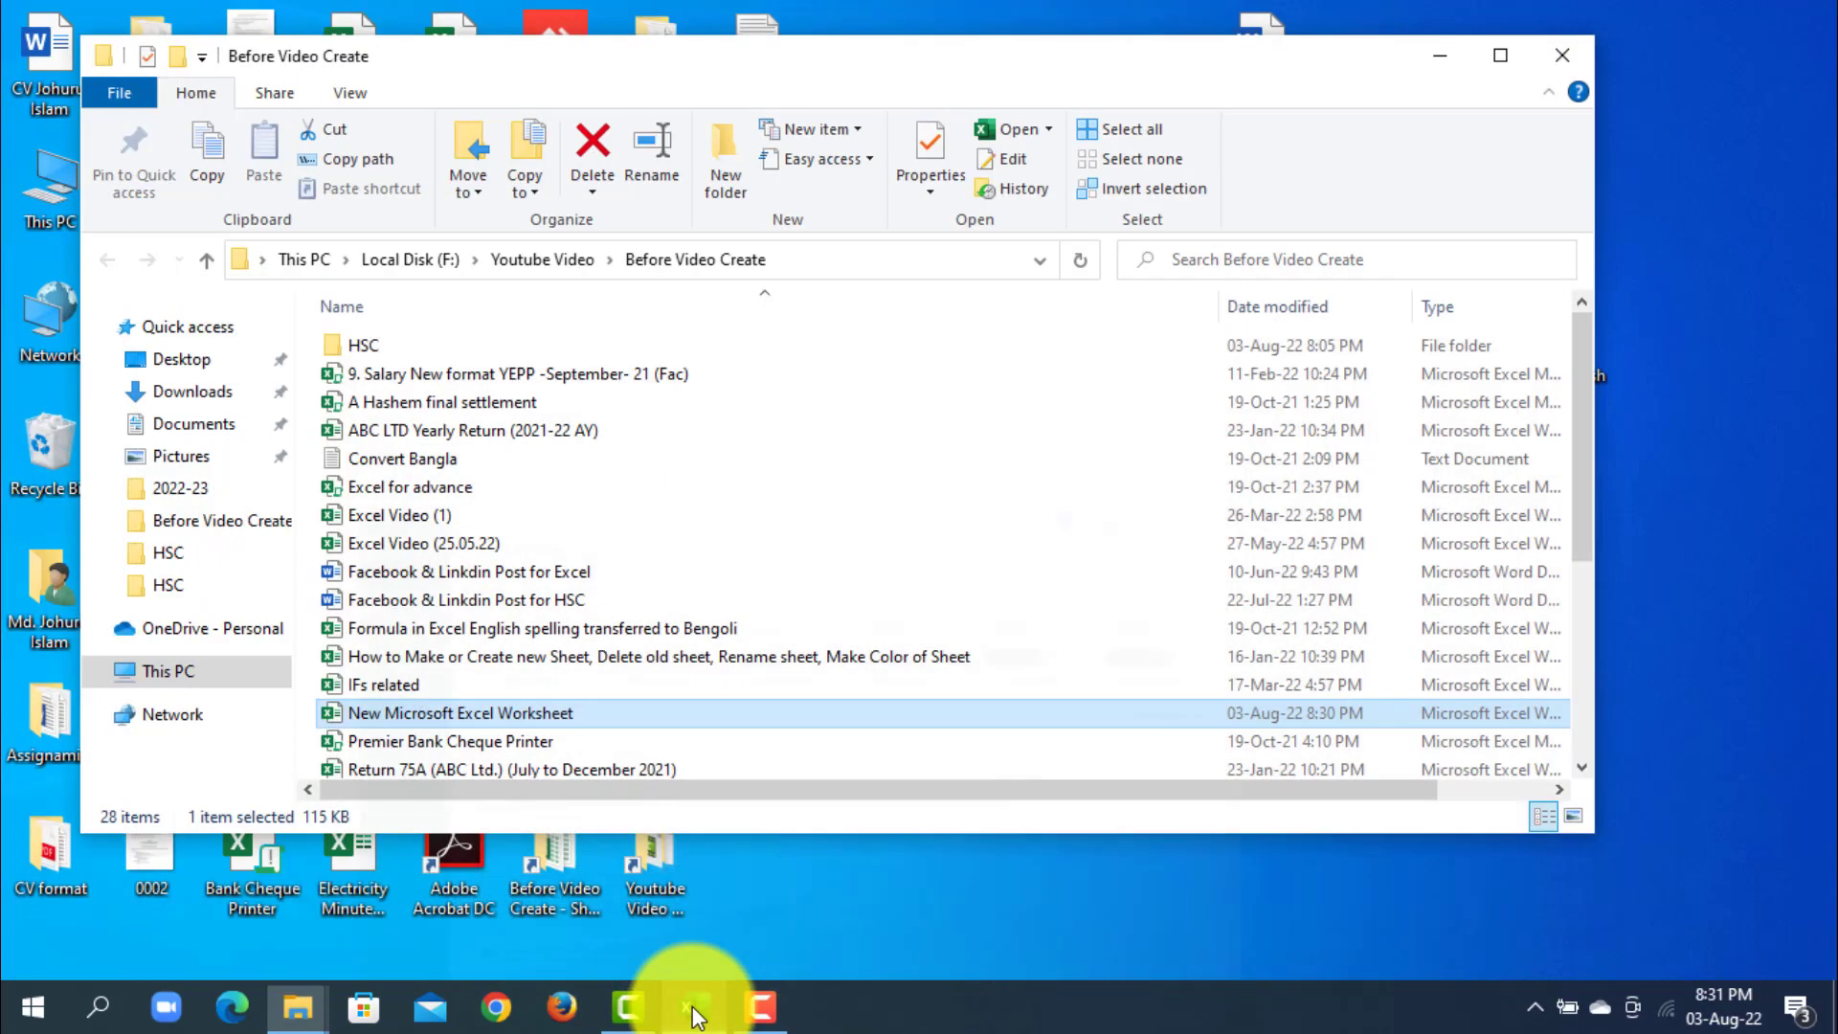
click(695, 1013)
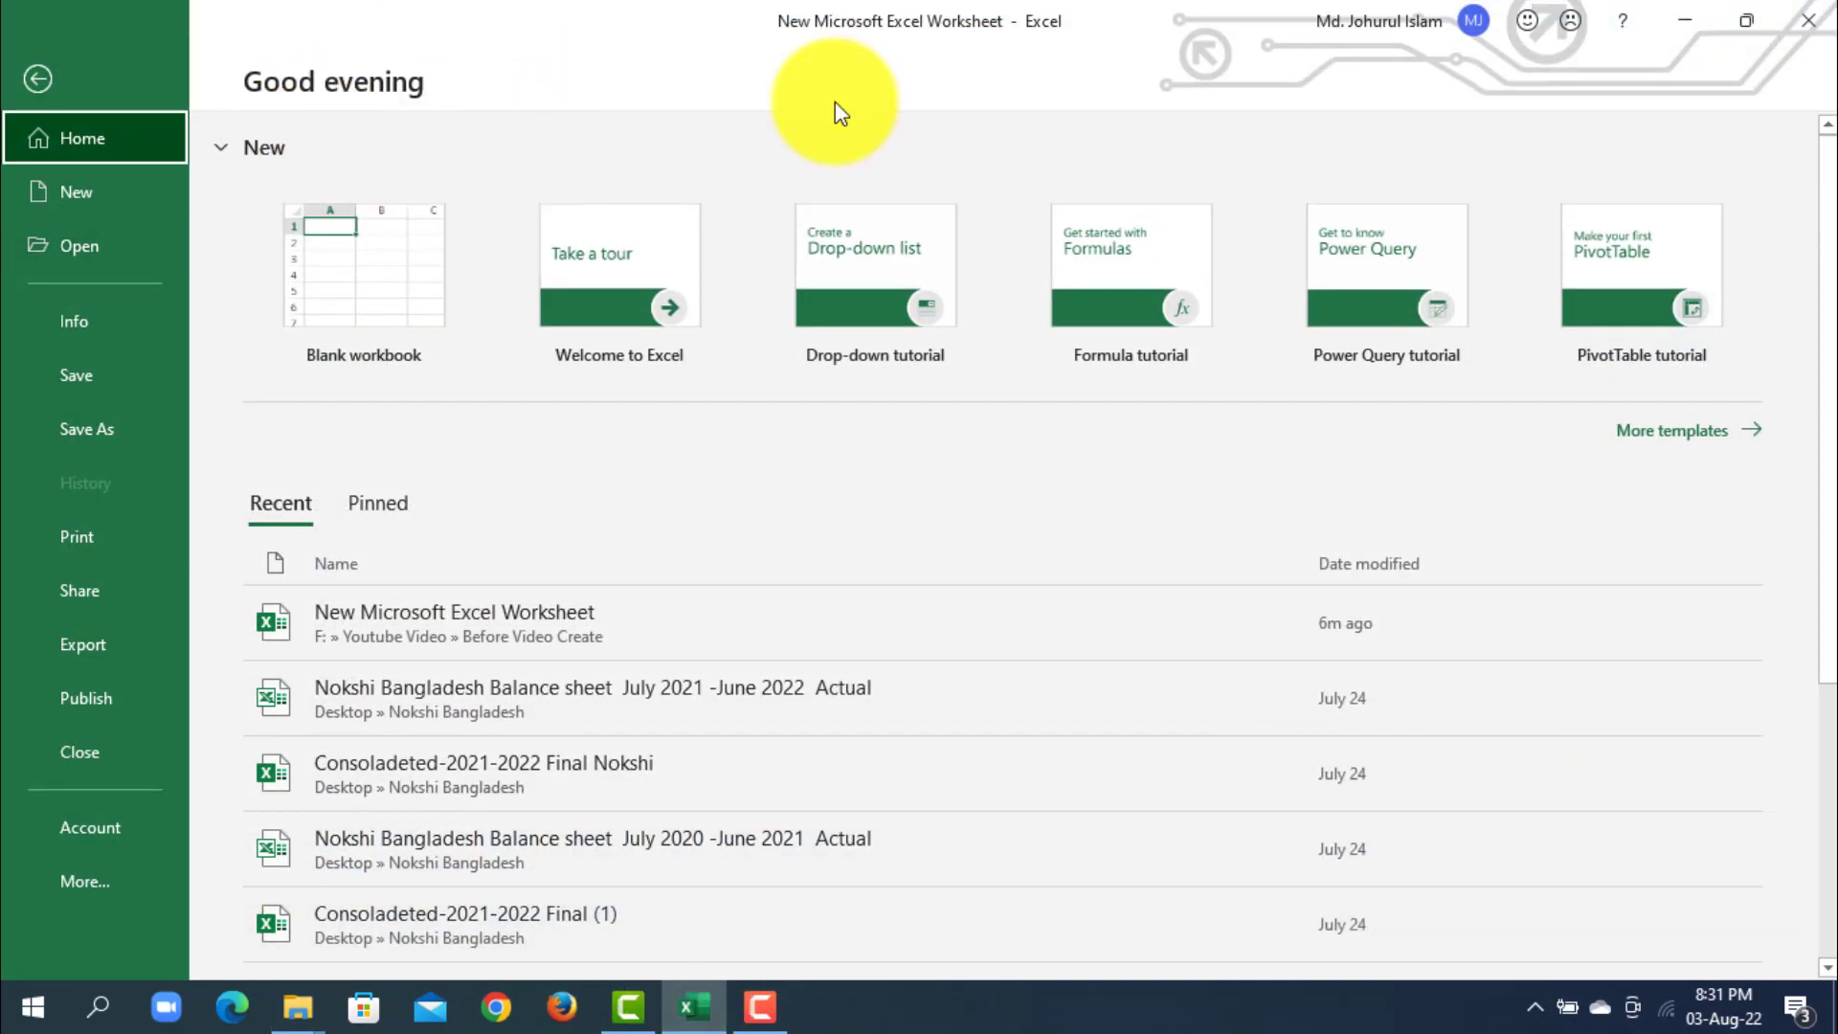
click(1812, 23)
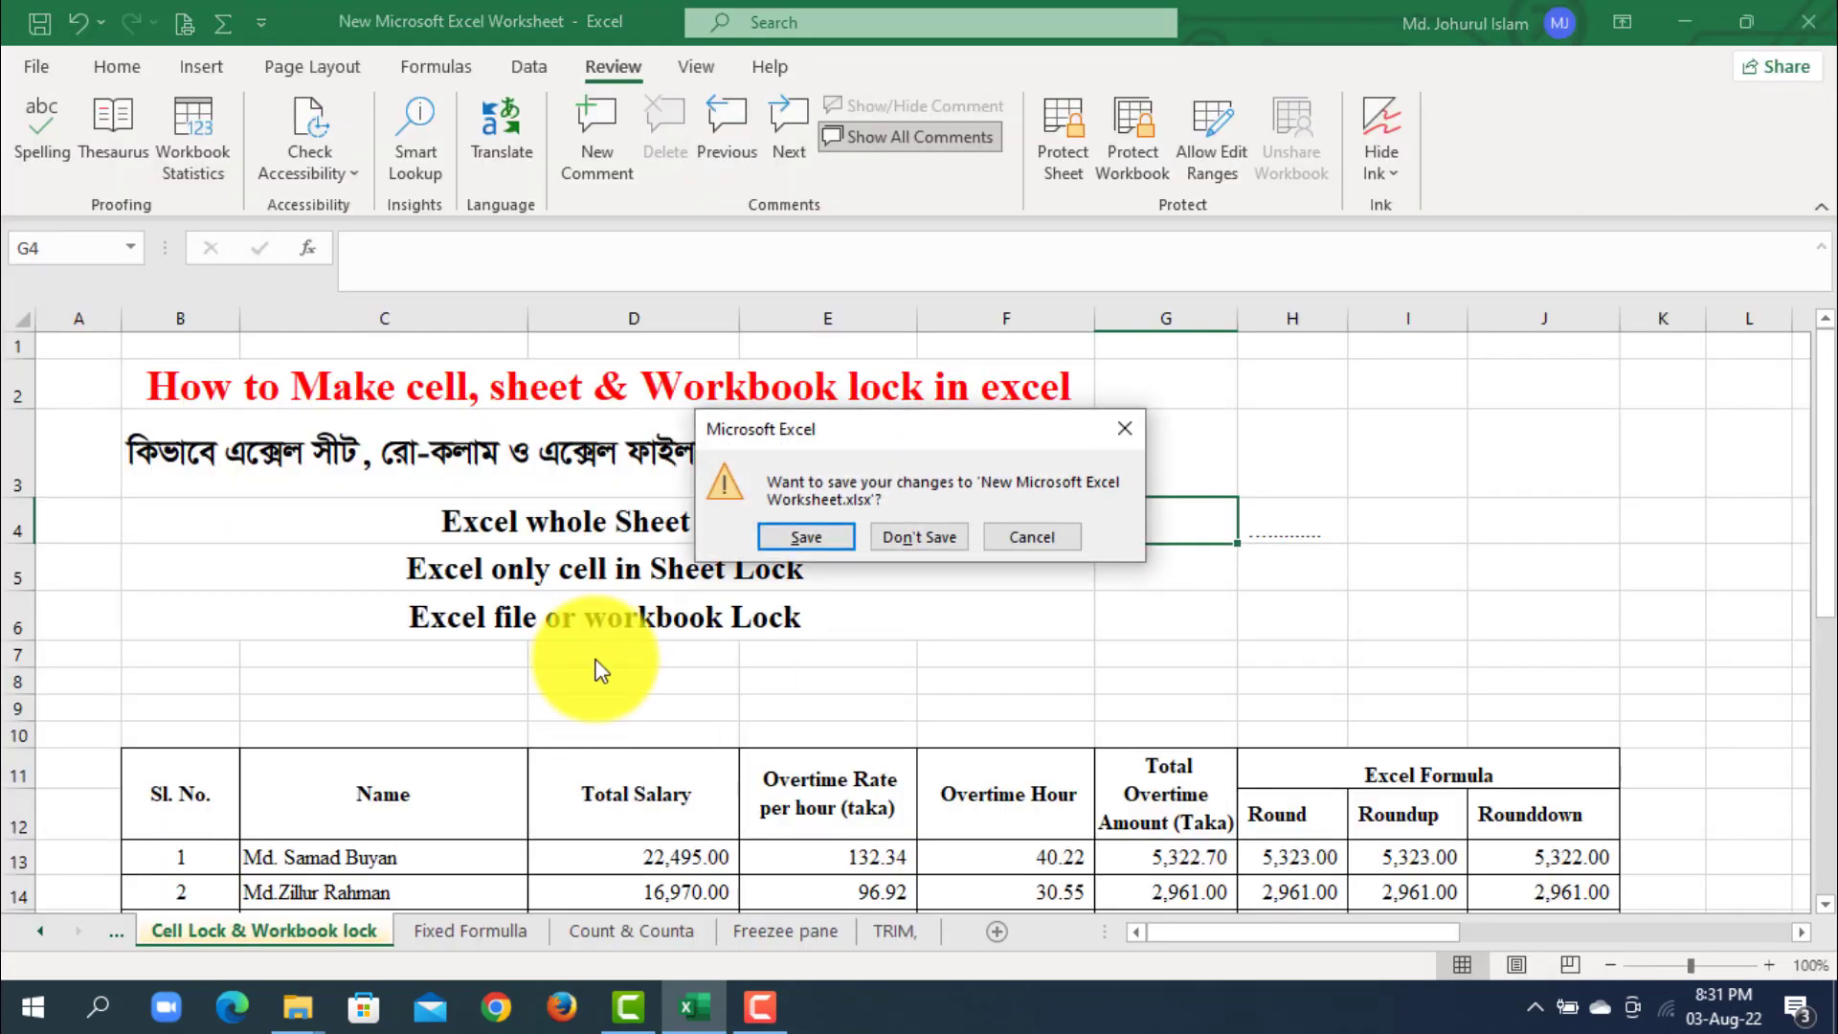
click(810, 538)
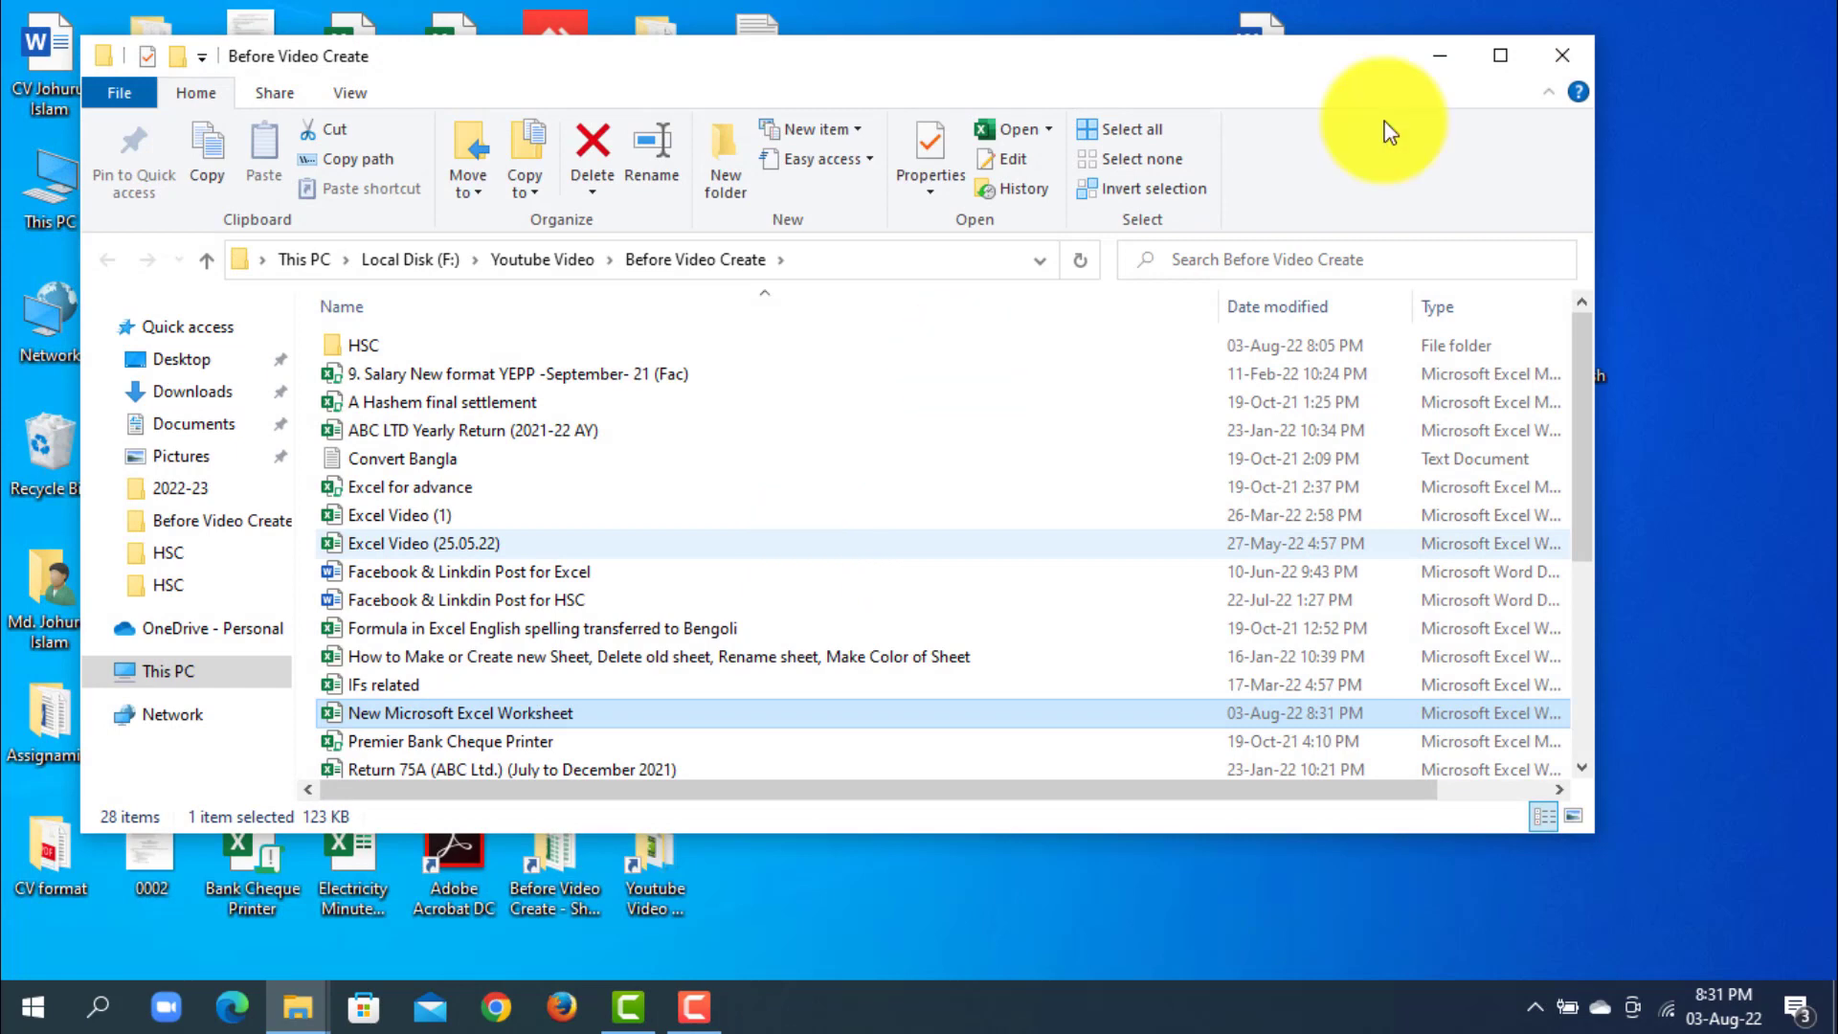
- Reopen New Microsoft Excel Worksheet from the Before Video Create folder, entering its password, choosing to update the links and continuing without the unavailable ones
double_click(518, 720)
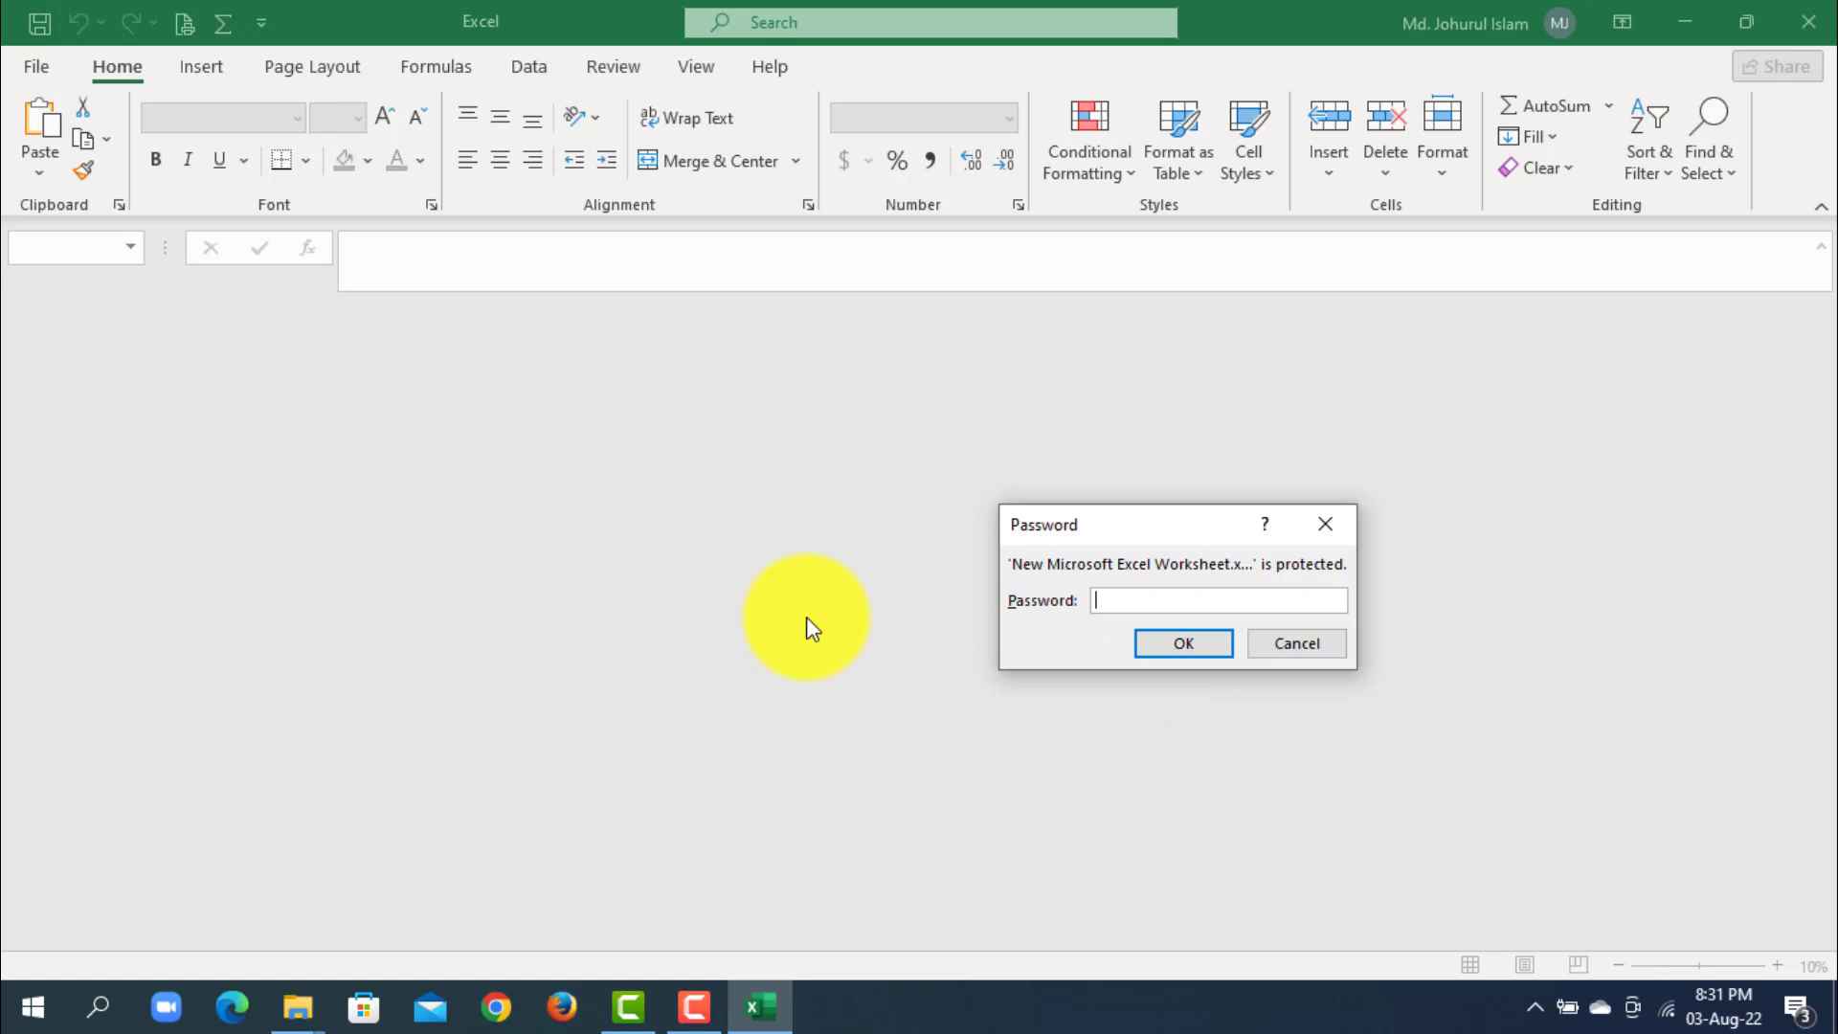
text(123)
click(1206, 639)
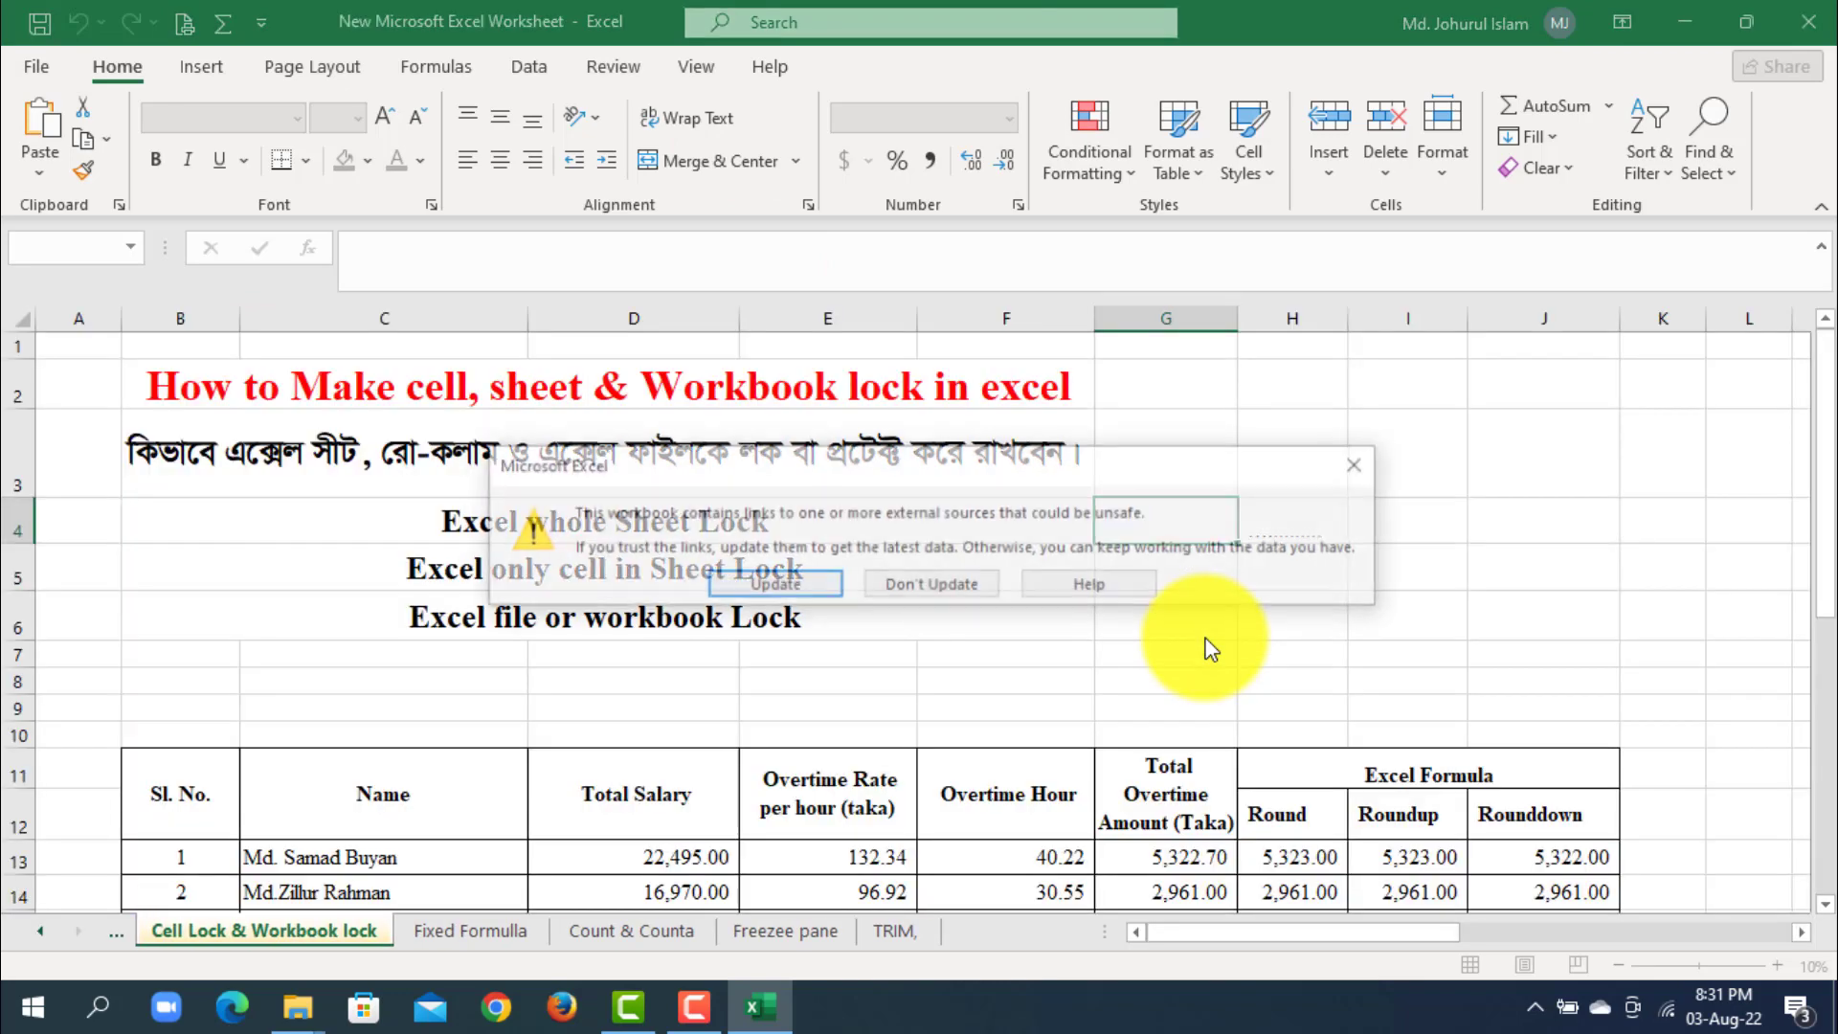
click(780, 586)
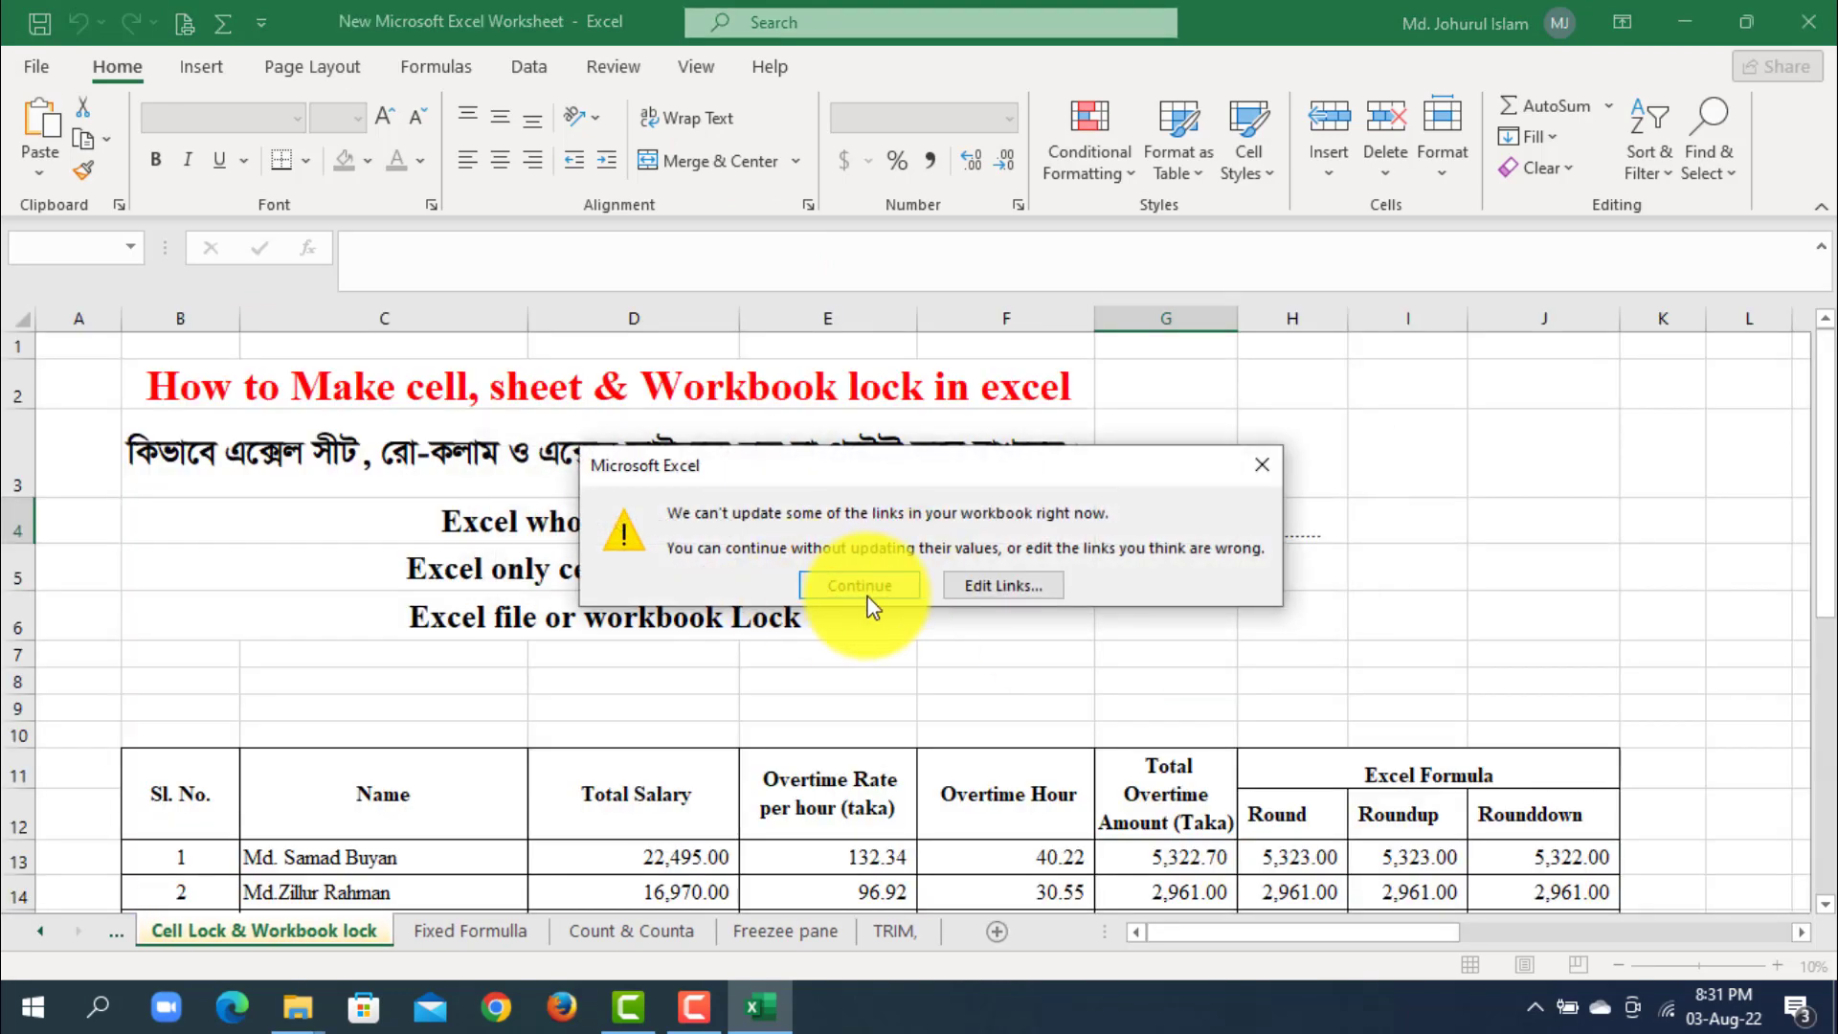
click(866, 586)
click(1378, 507)
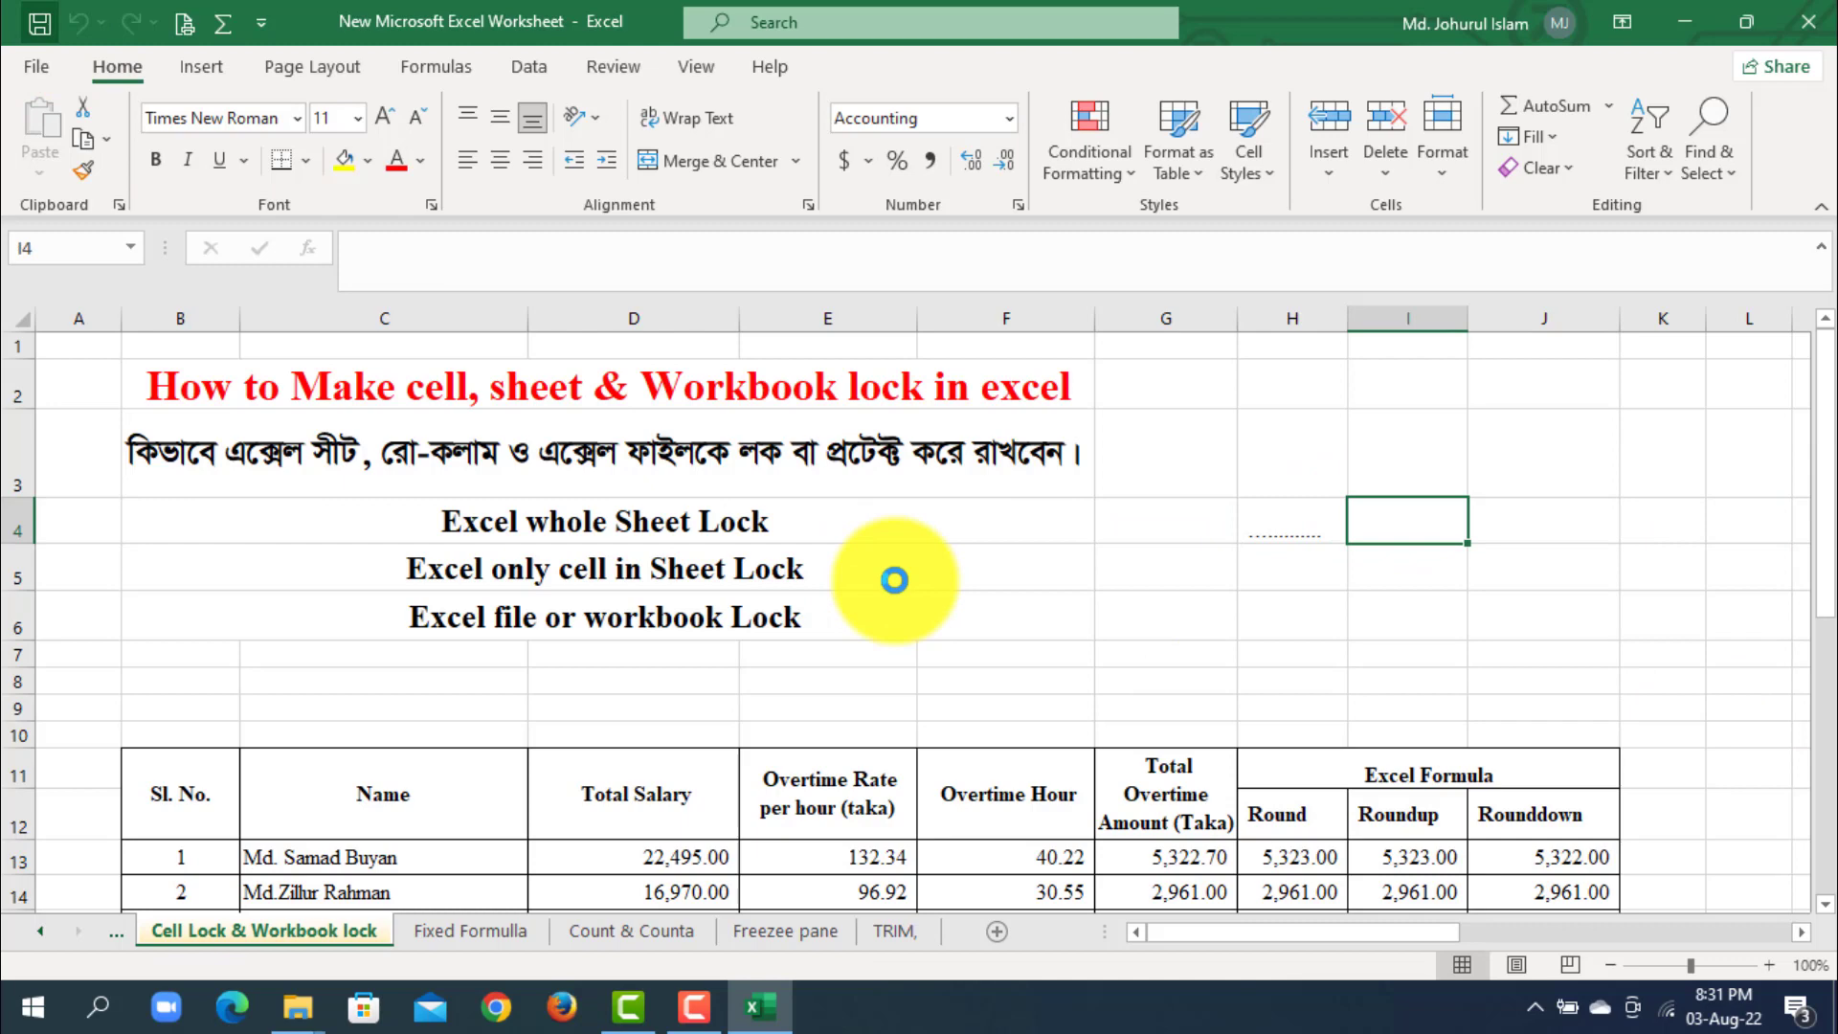
- Remove the workbook's encryption by clearing its opening password, and return to the worksheet
click(33, 65)
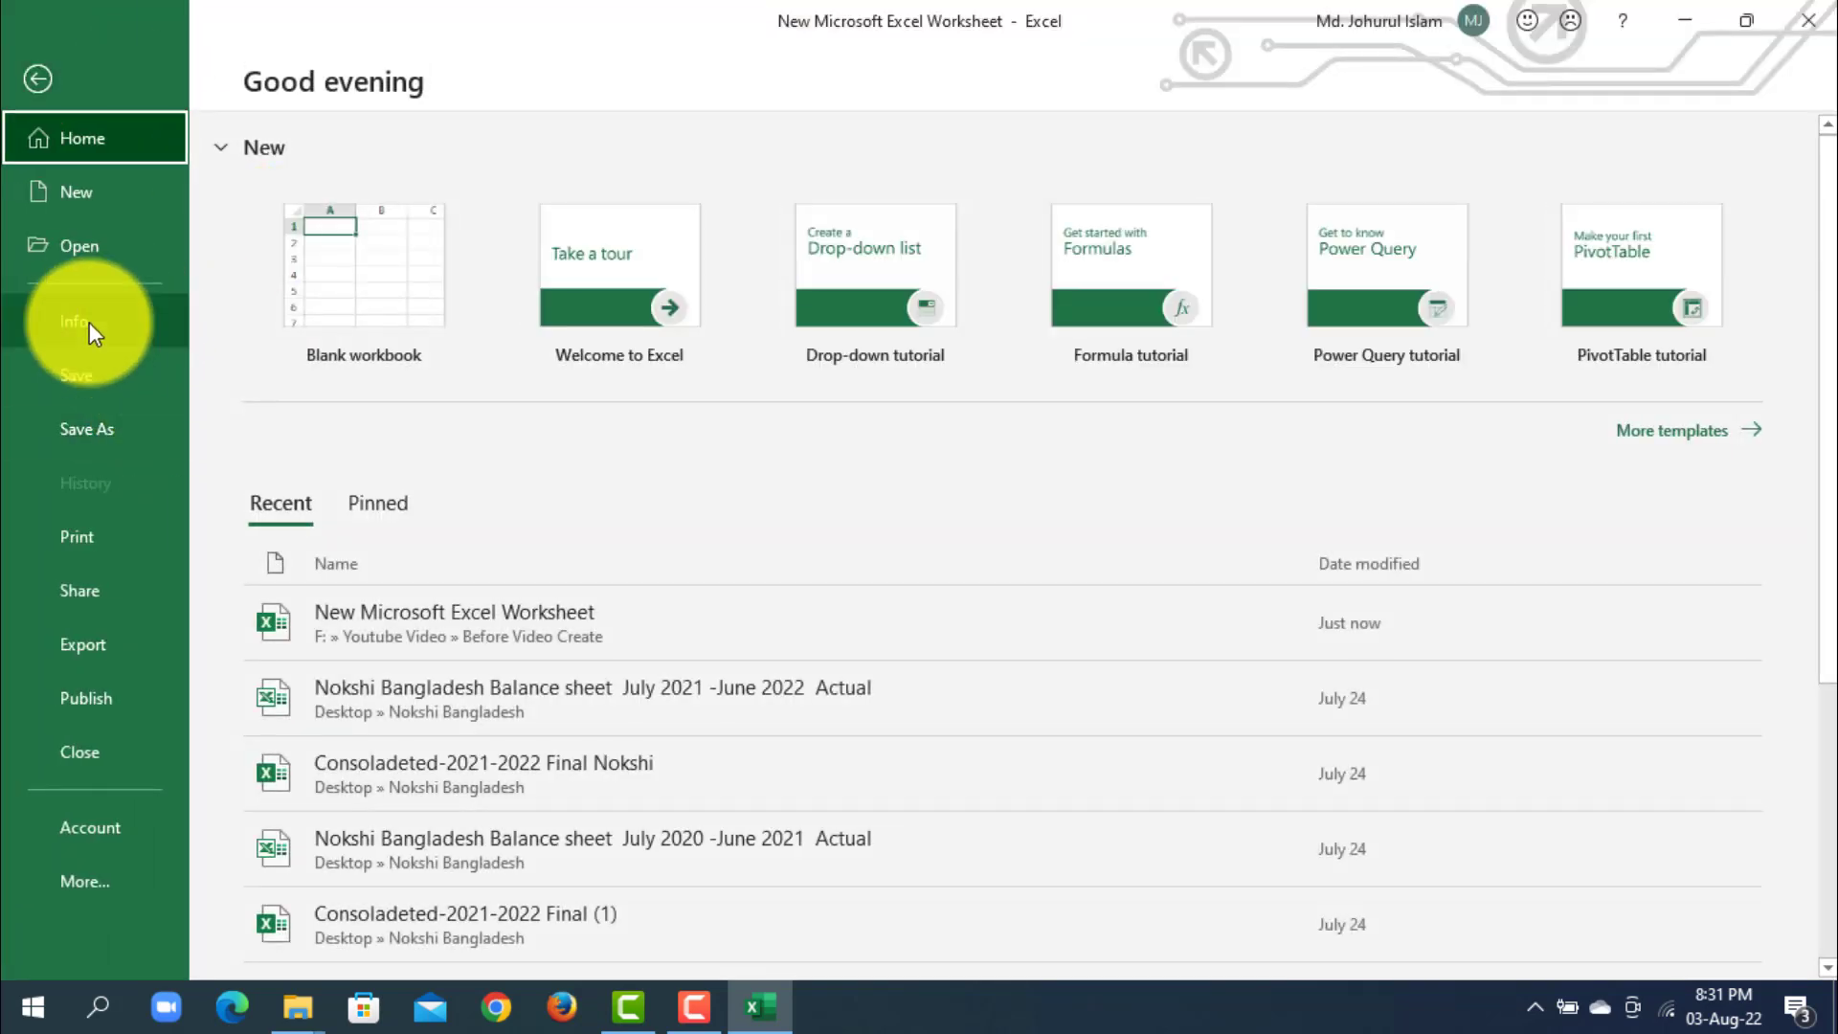
click(89, 322)
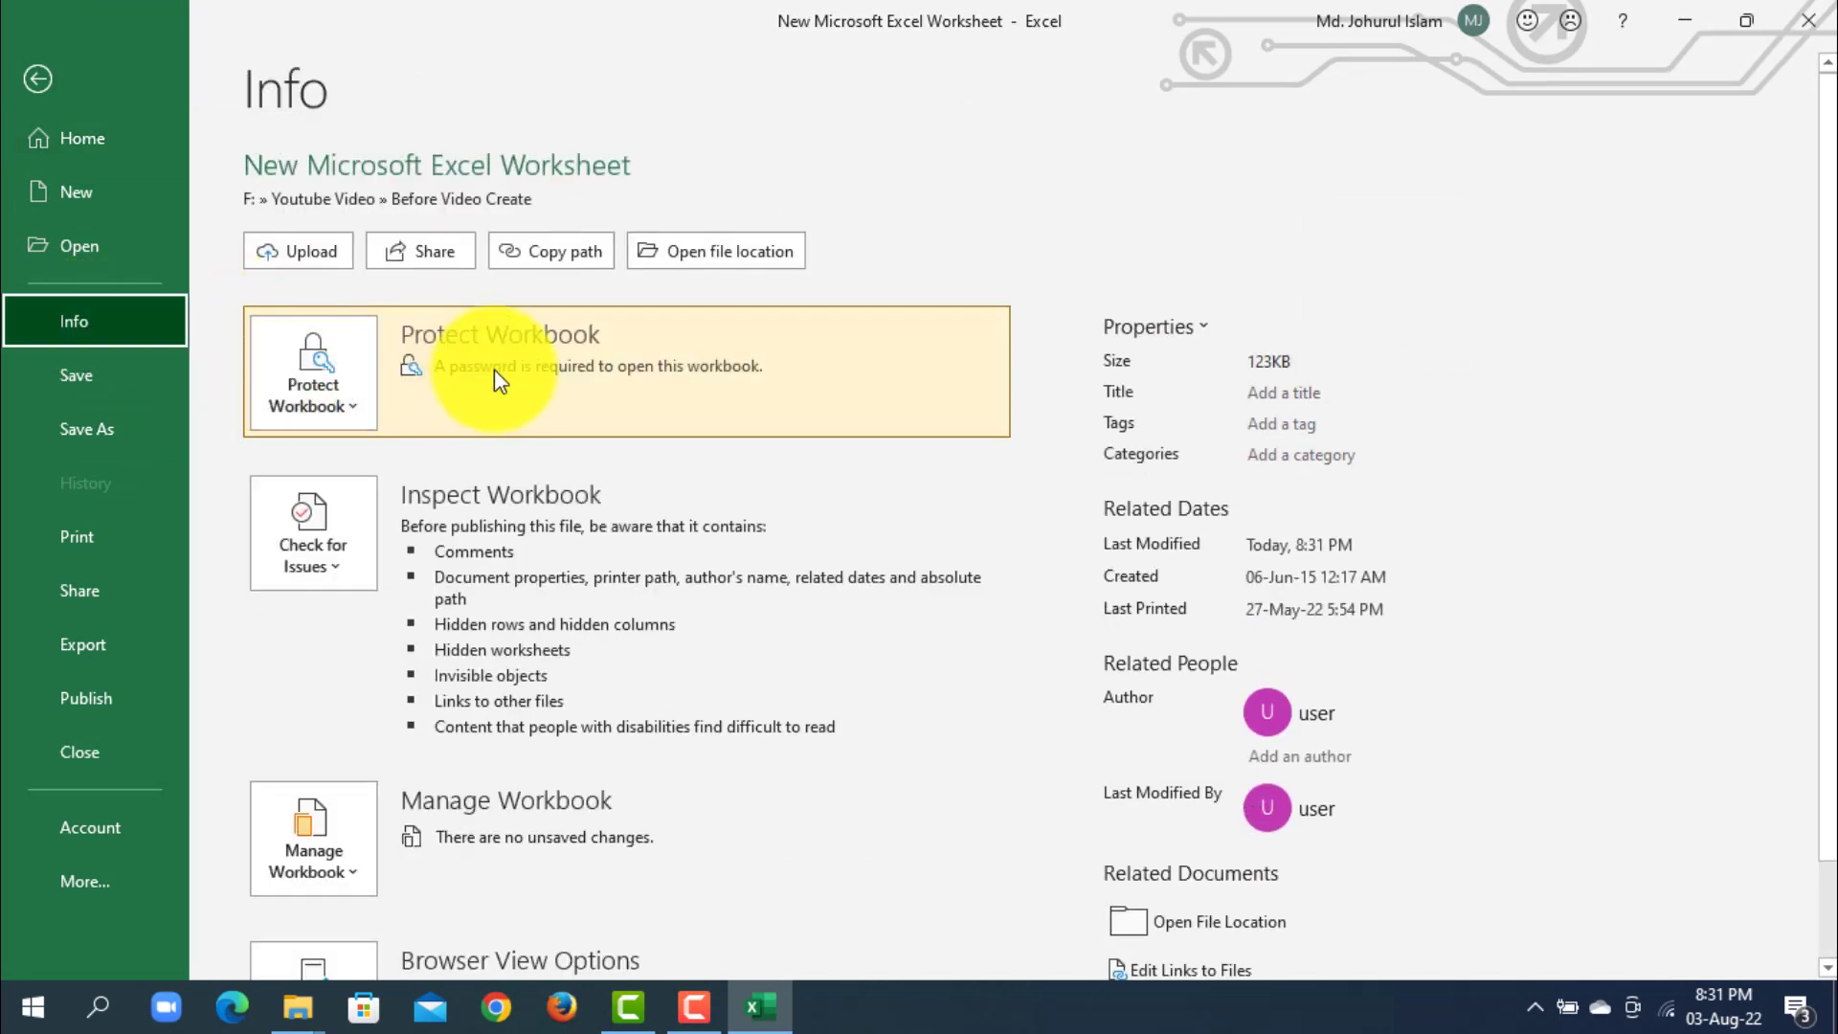
click(308, 380)
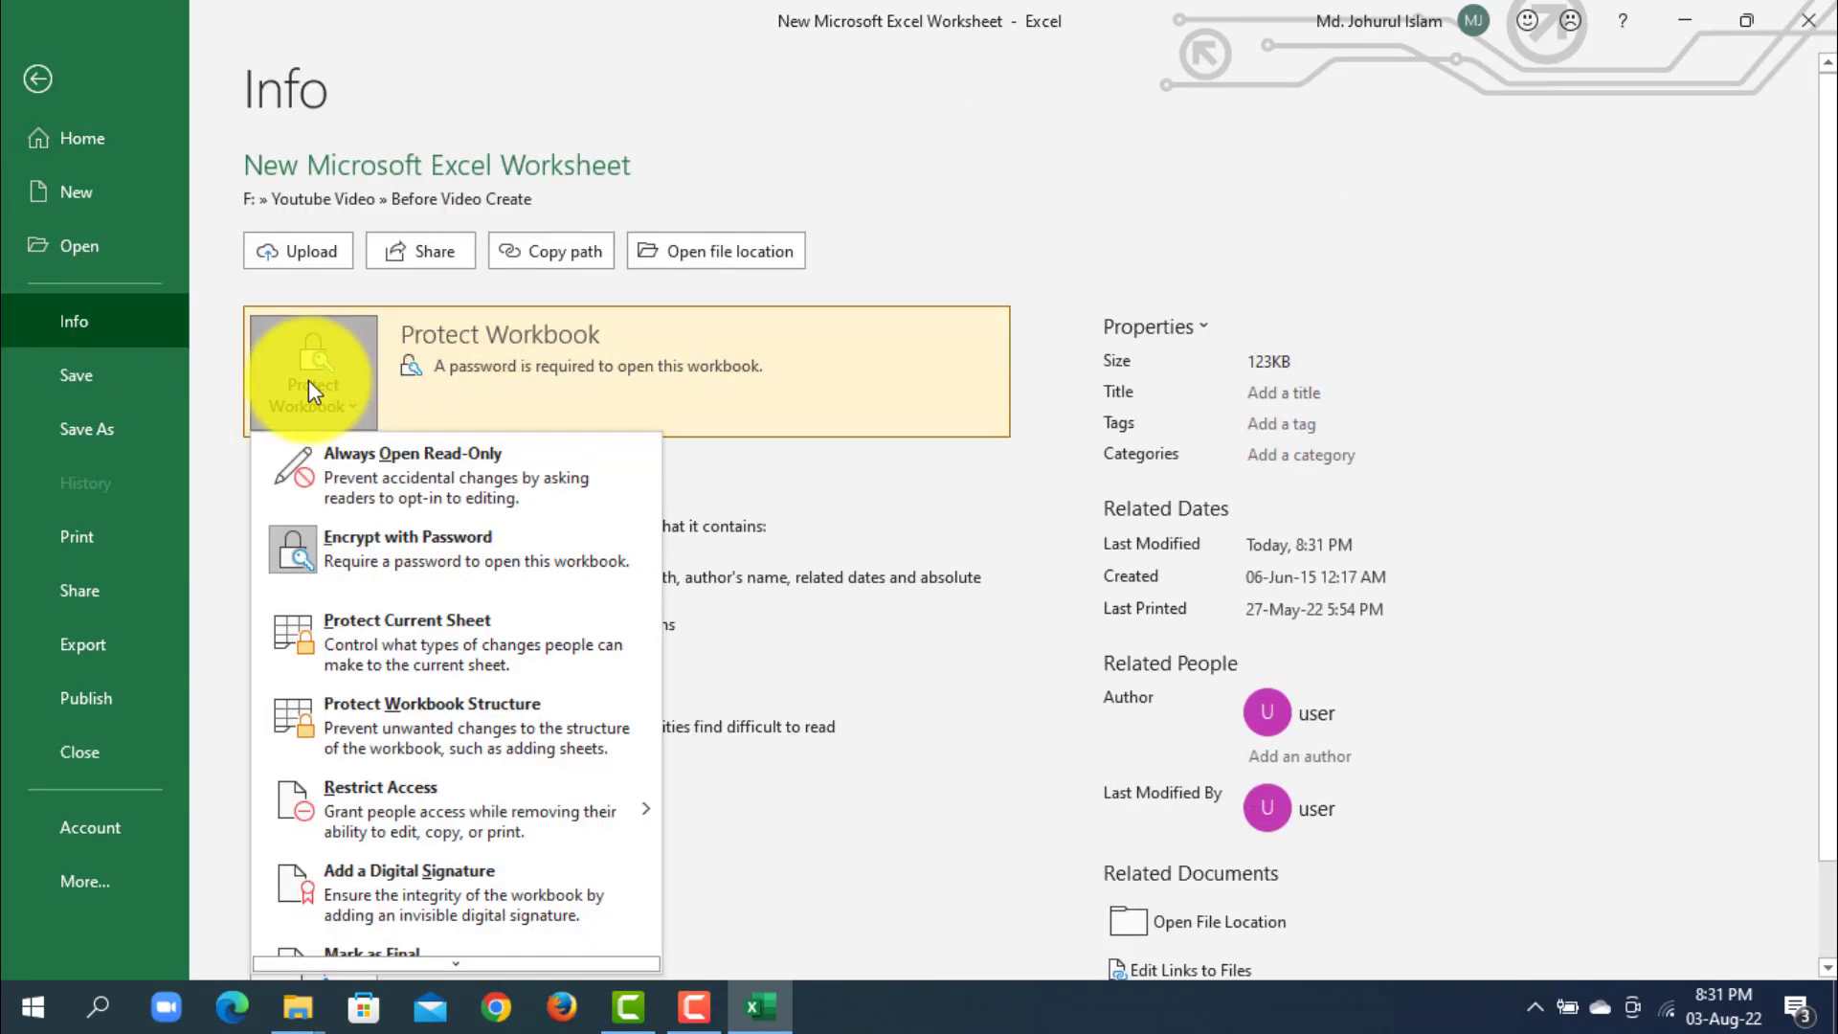
click(448, 542)
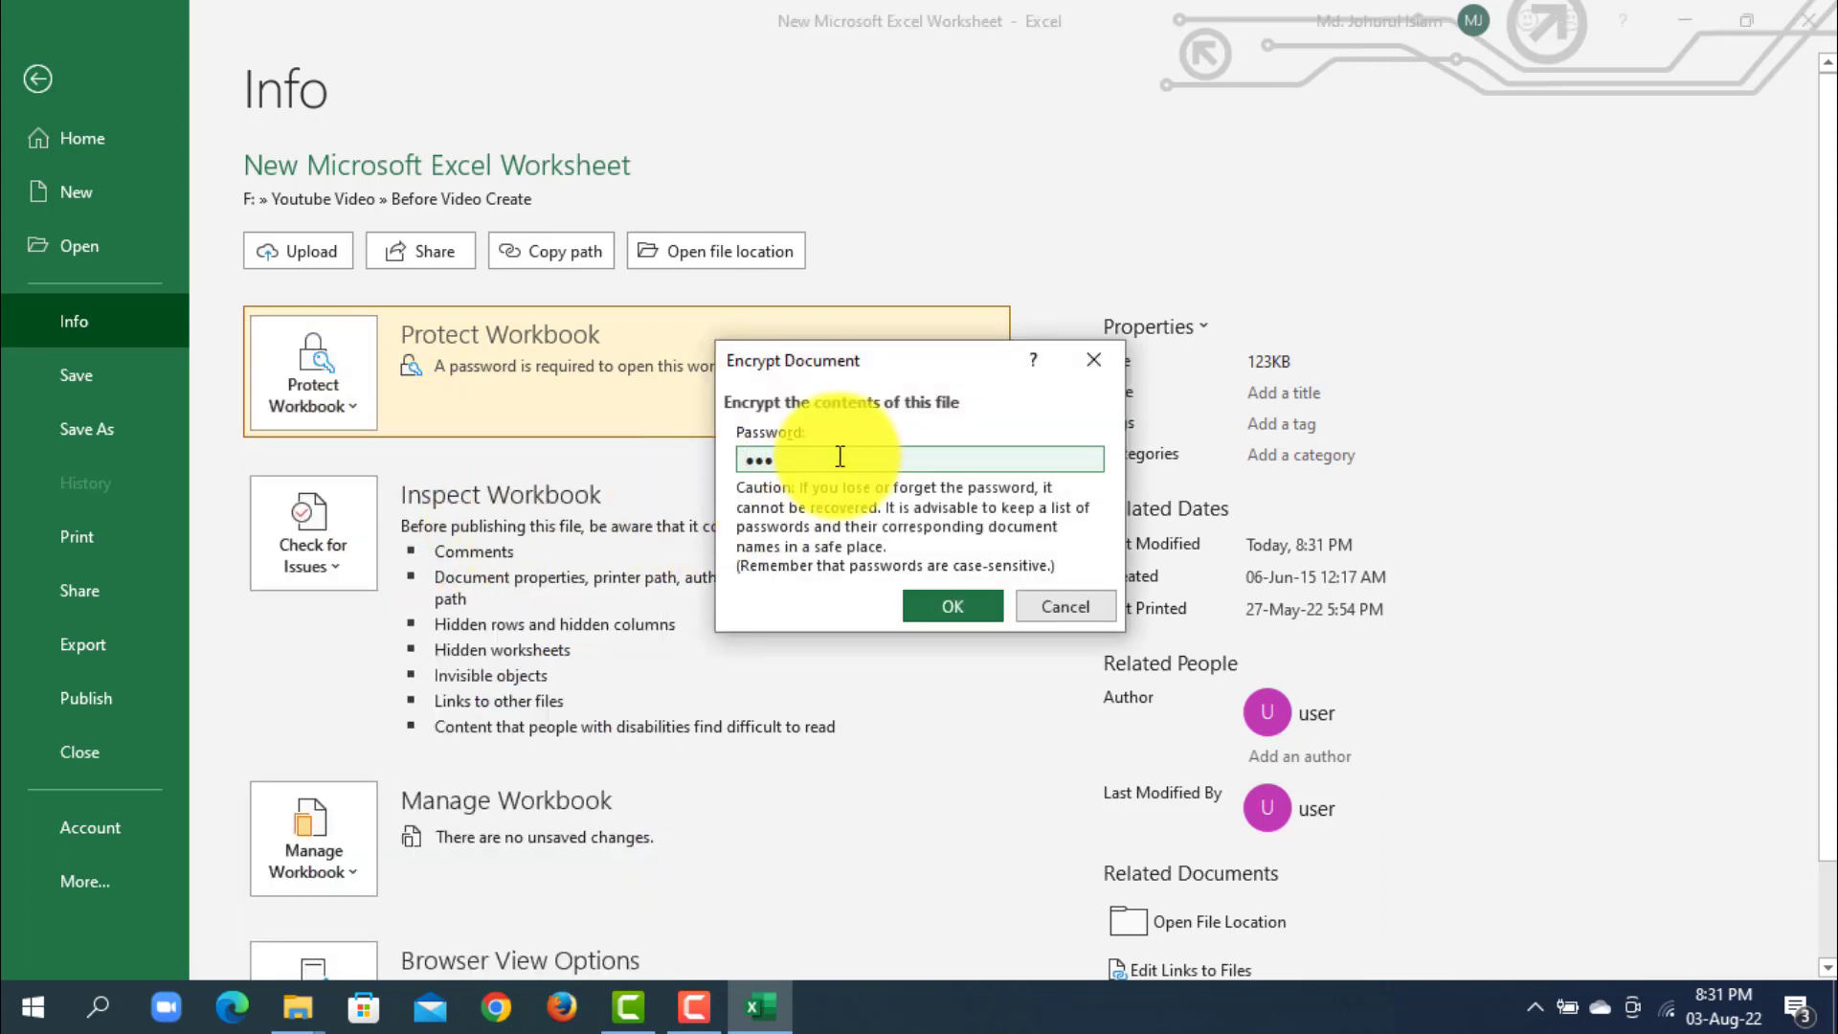
key(BackSpace)
key(BackSpace)
key(BackSpace)
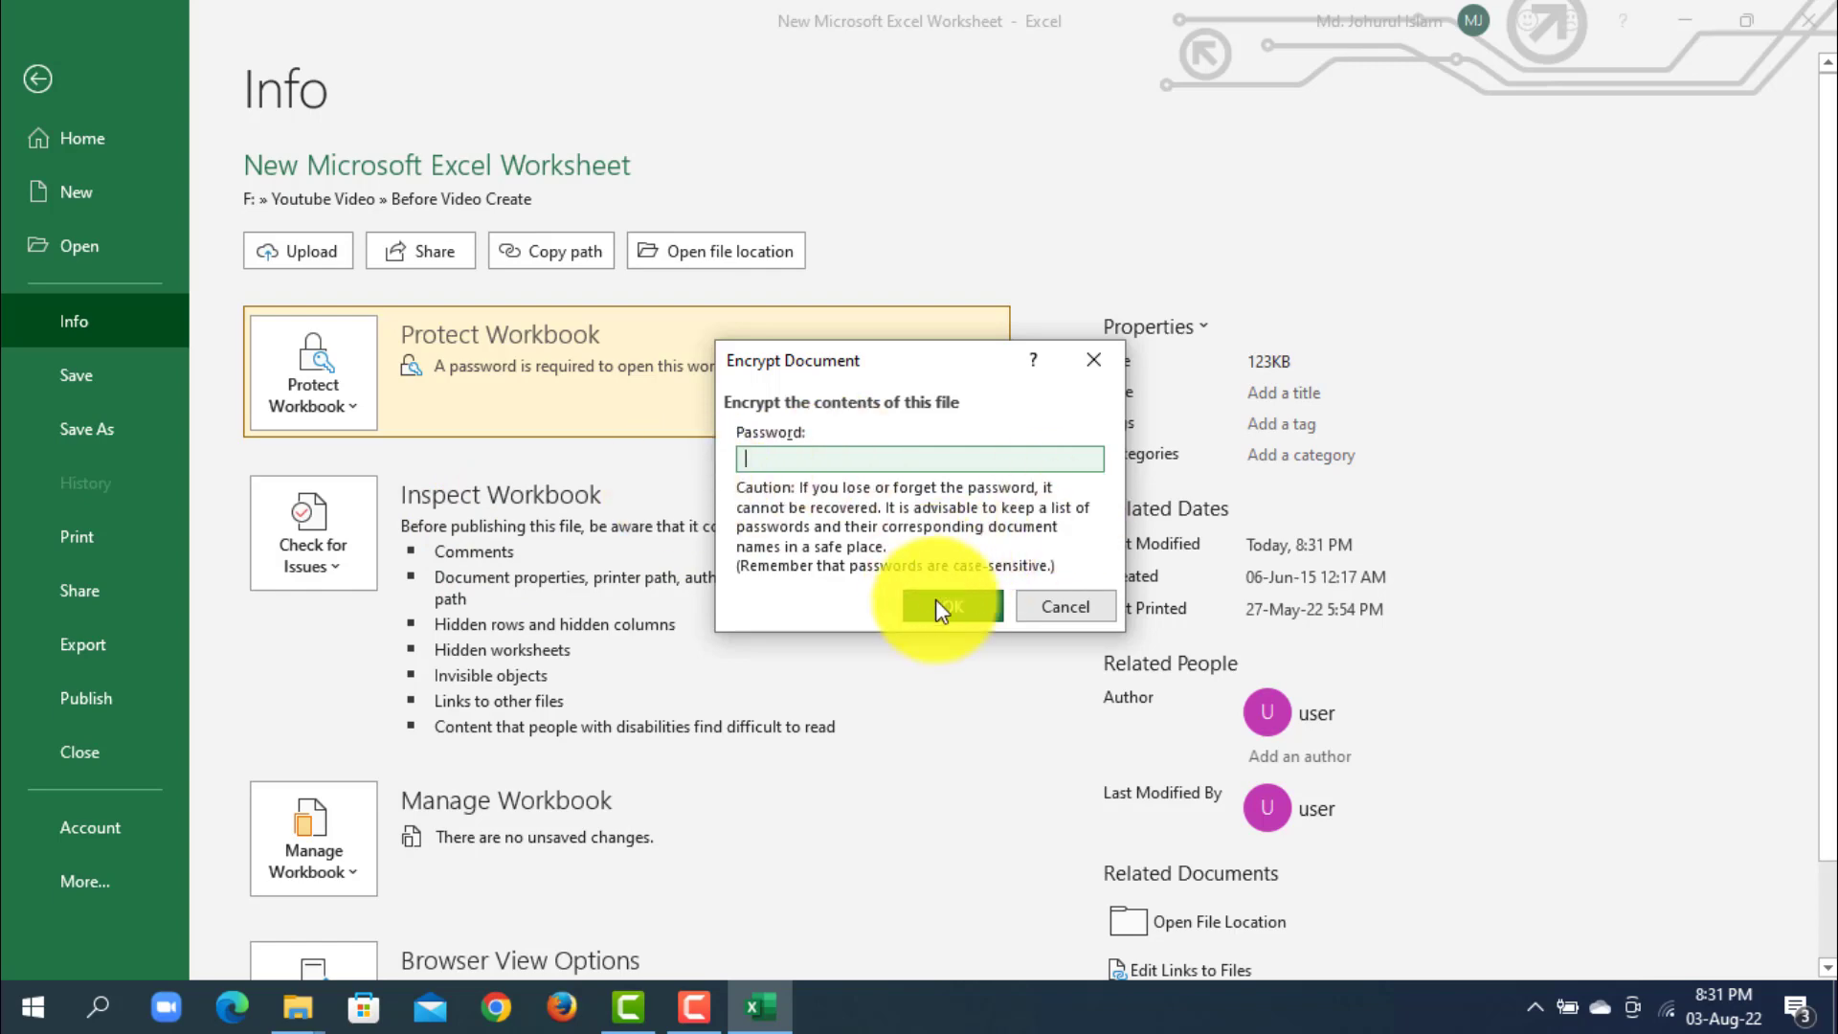
click(950, 606)
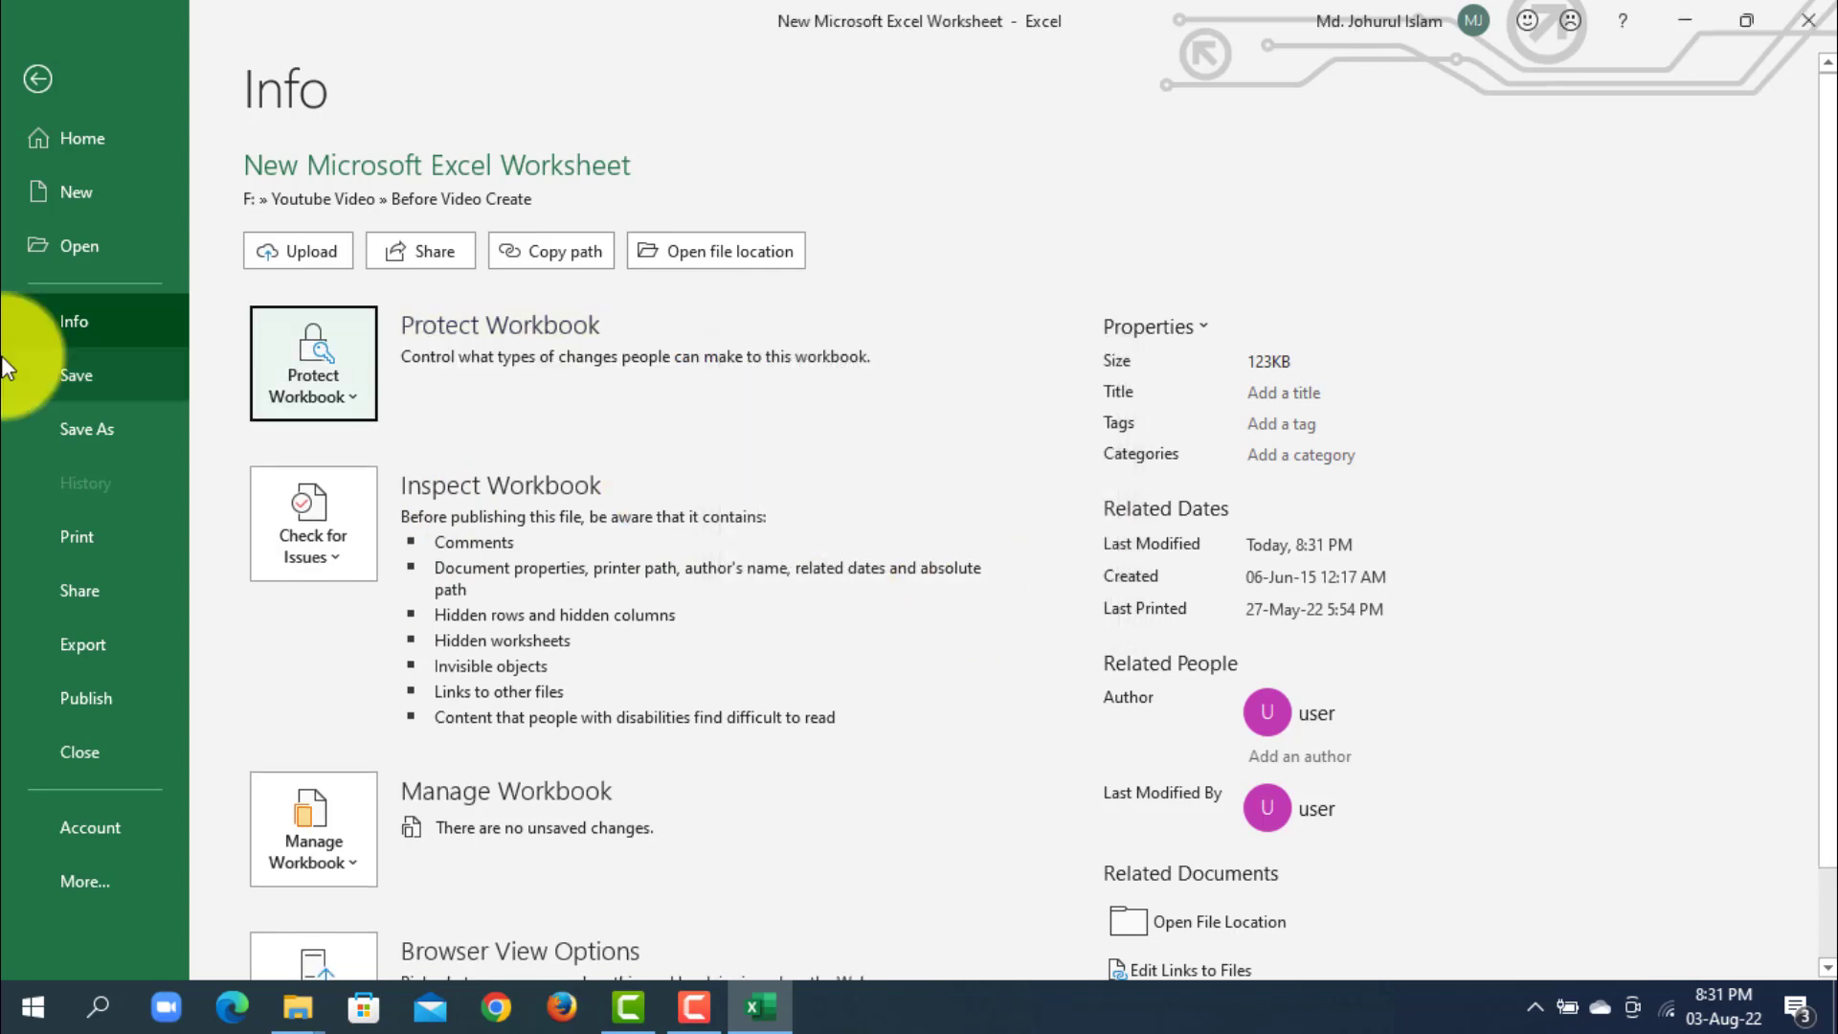
click(63, 140)
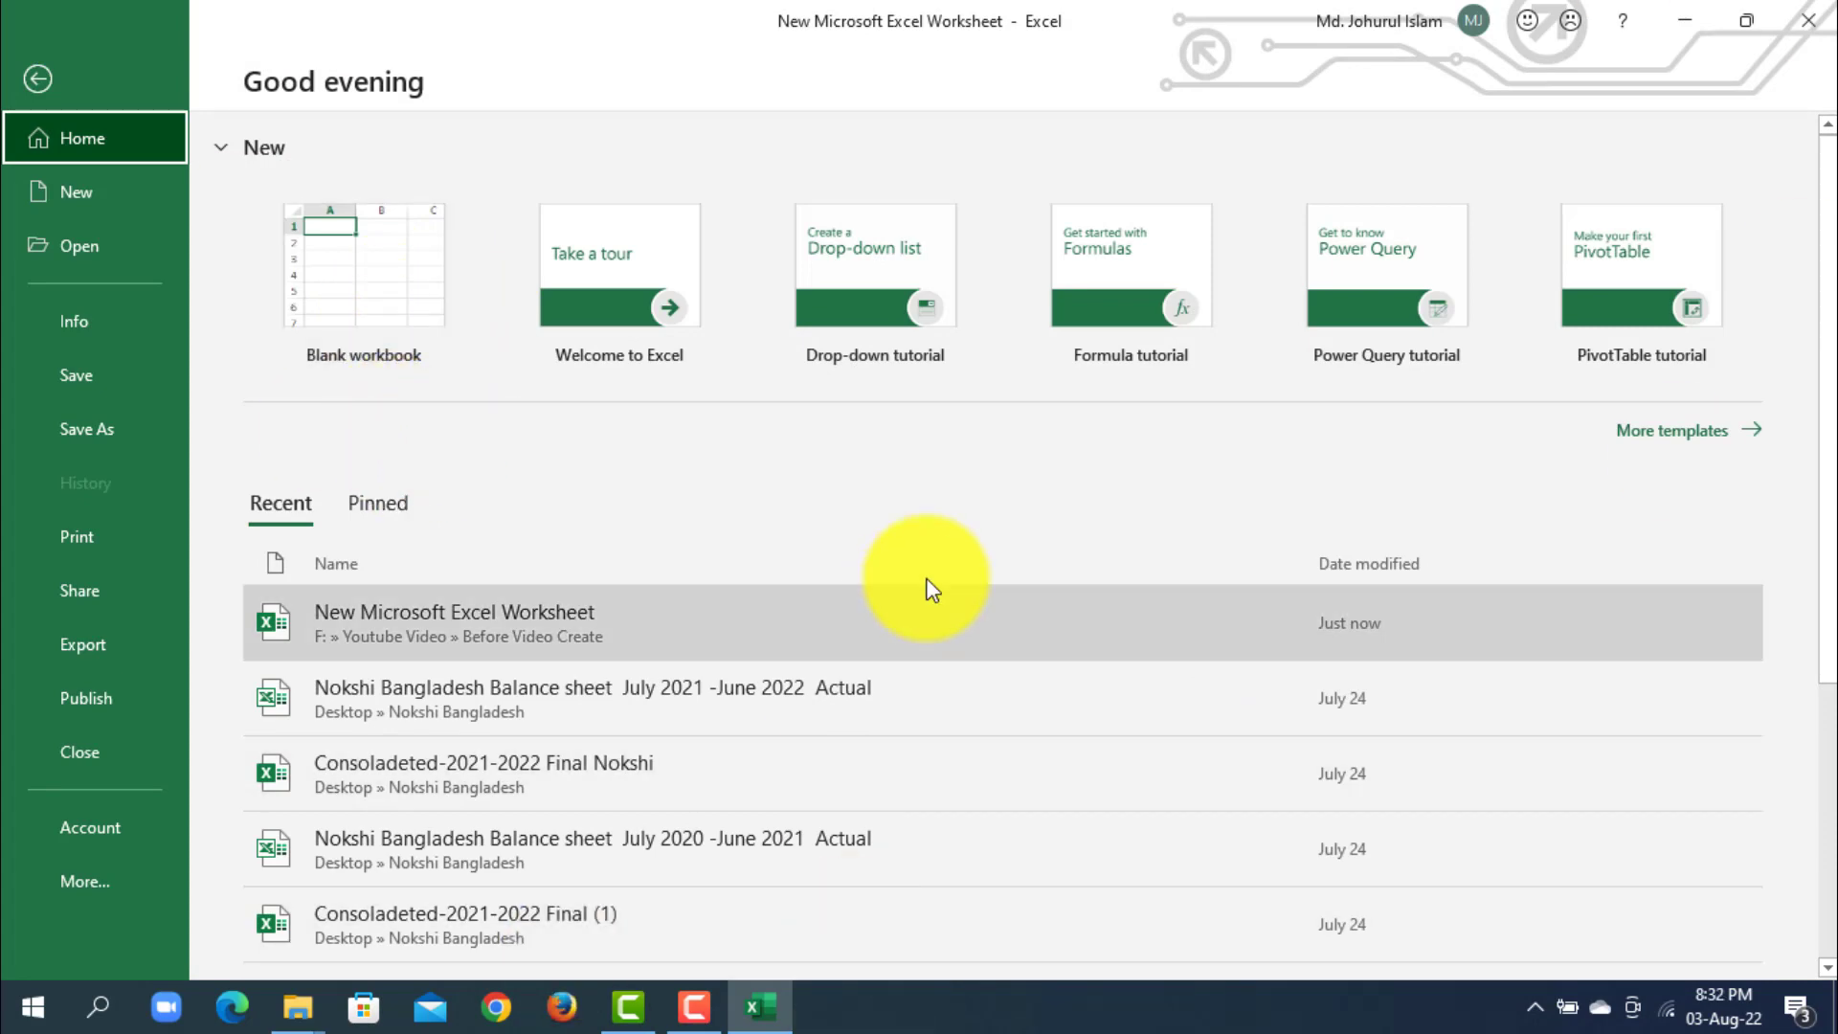
click(779, 623)
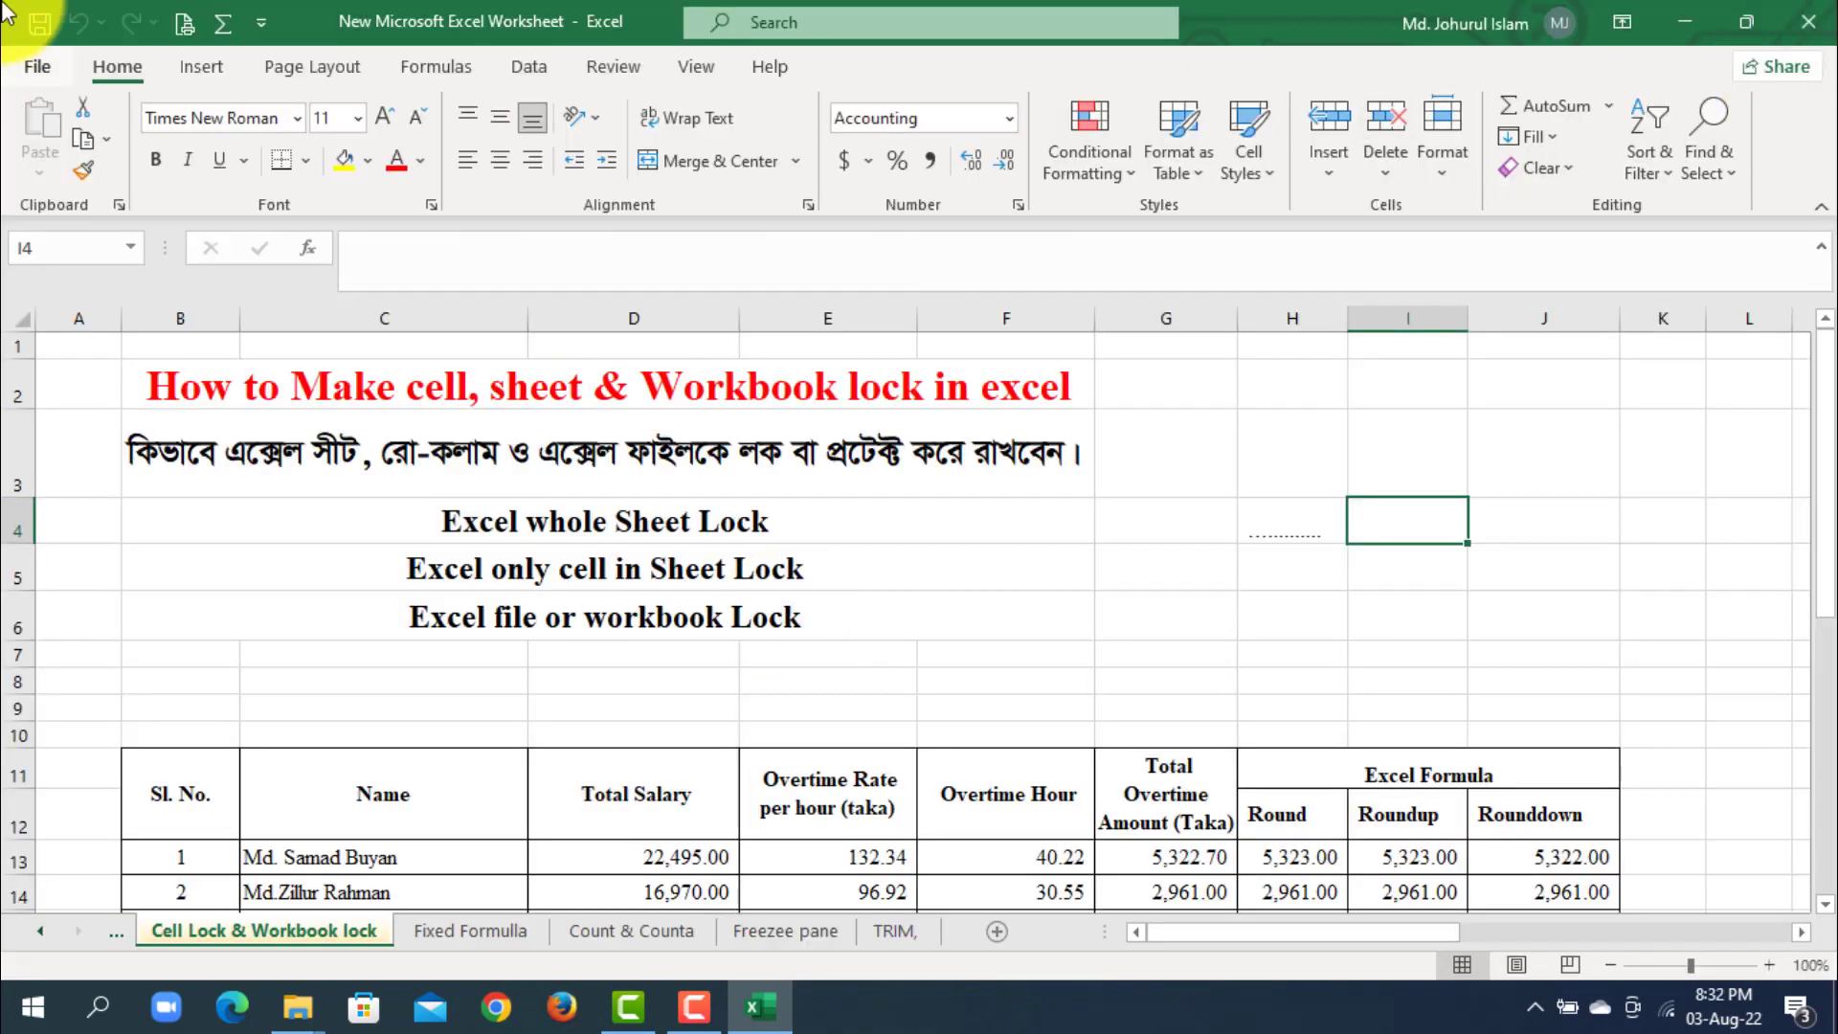
- Close the workbook and reopen New Microsoft Excel Worksheet from the Before Video Create folder, choosing to update its external links and continuing to the sheet
click(1808, 21)
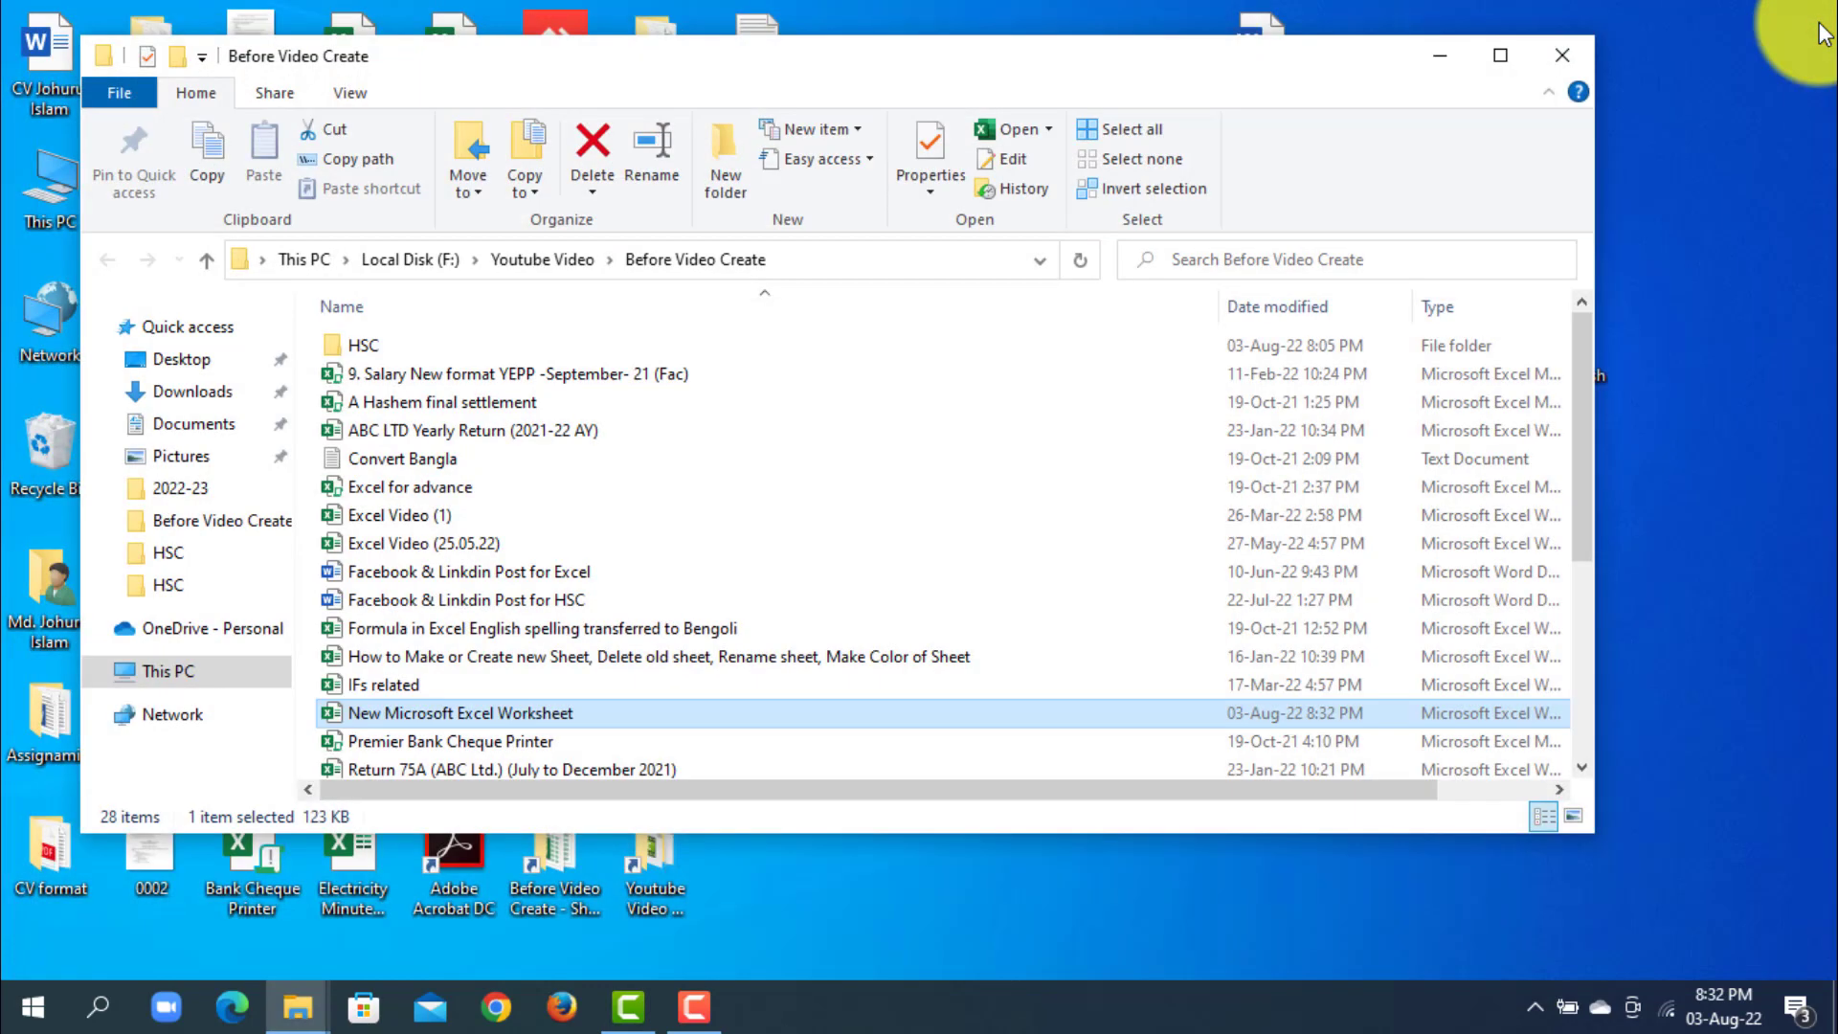
double_click(519, 716)
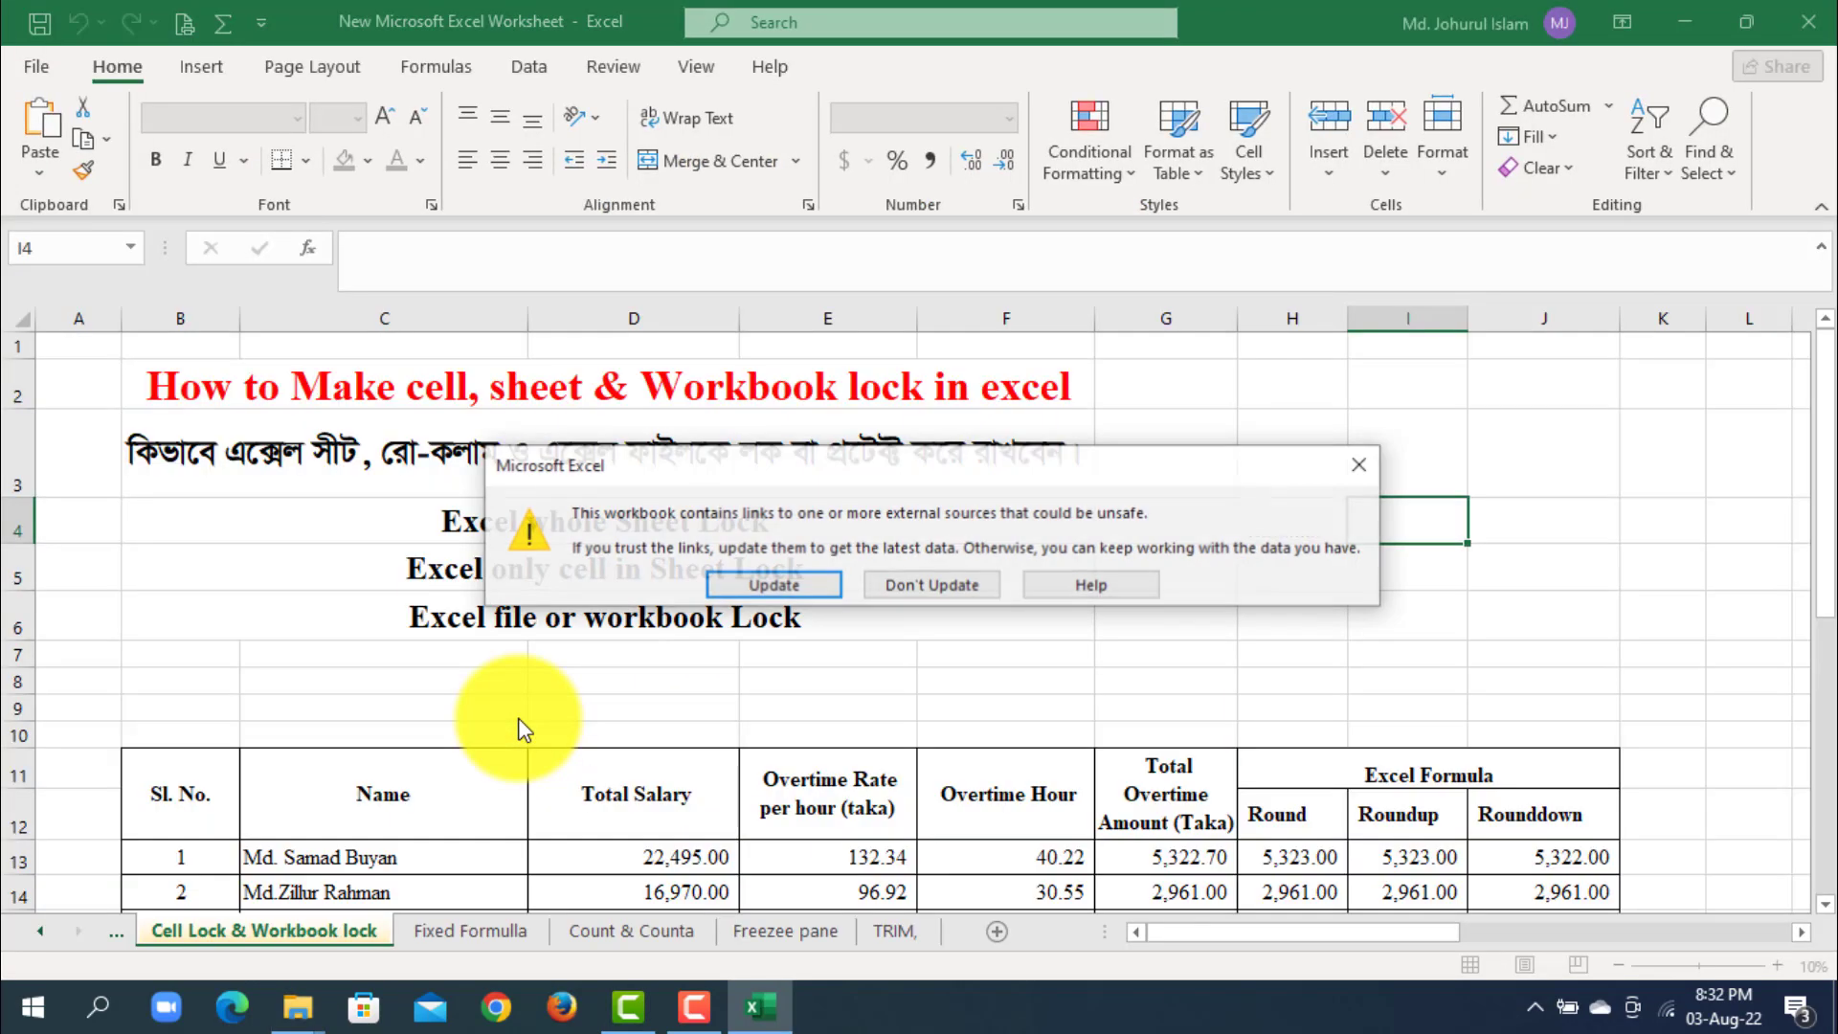
click(765, 586)
click(834, 590)
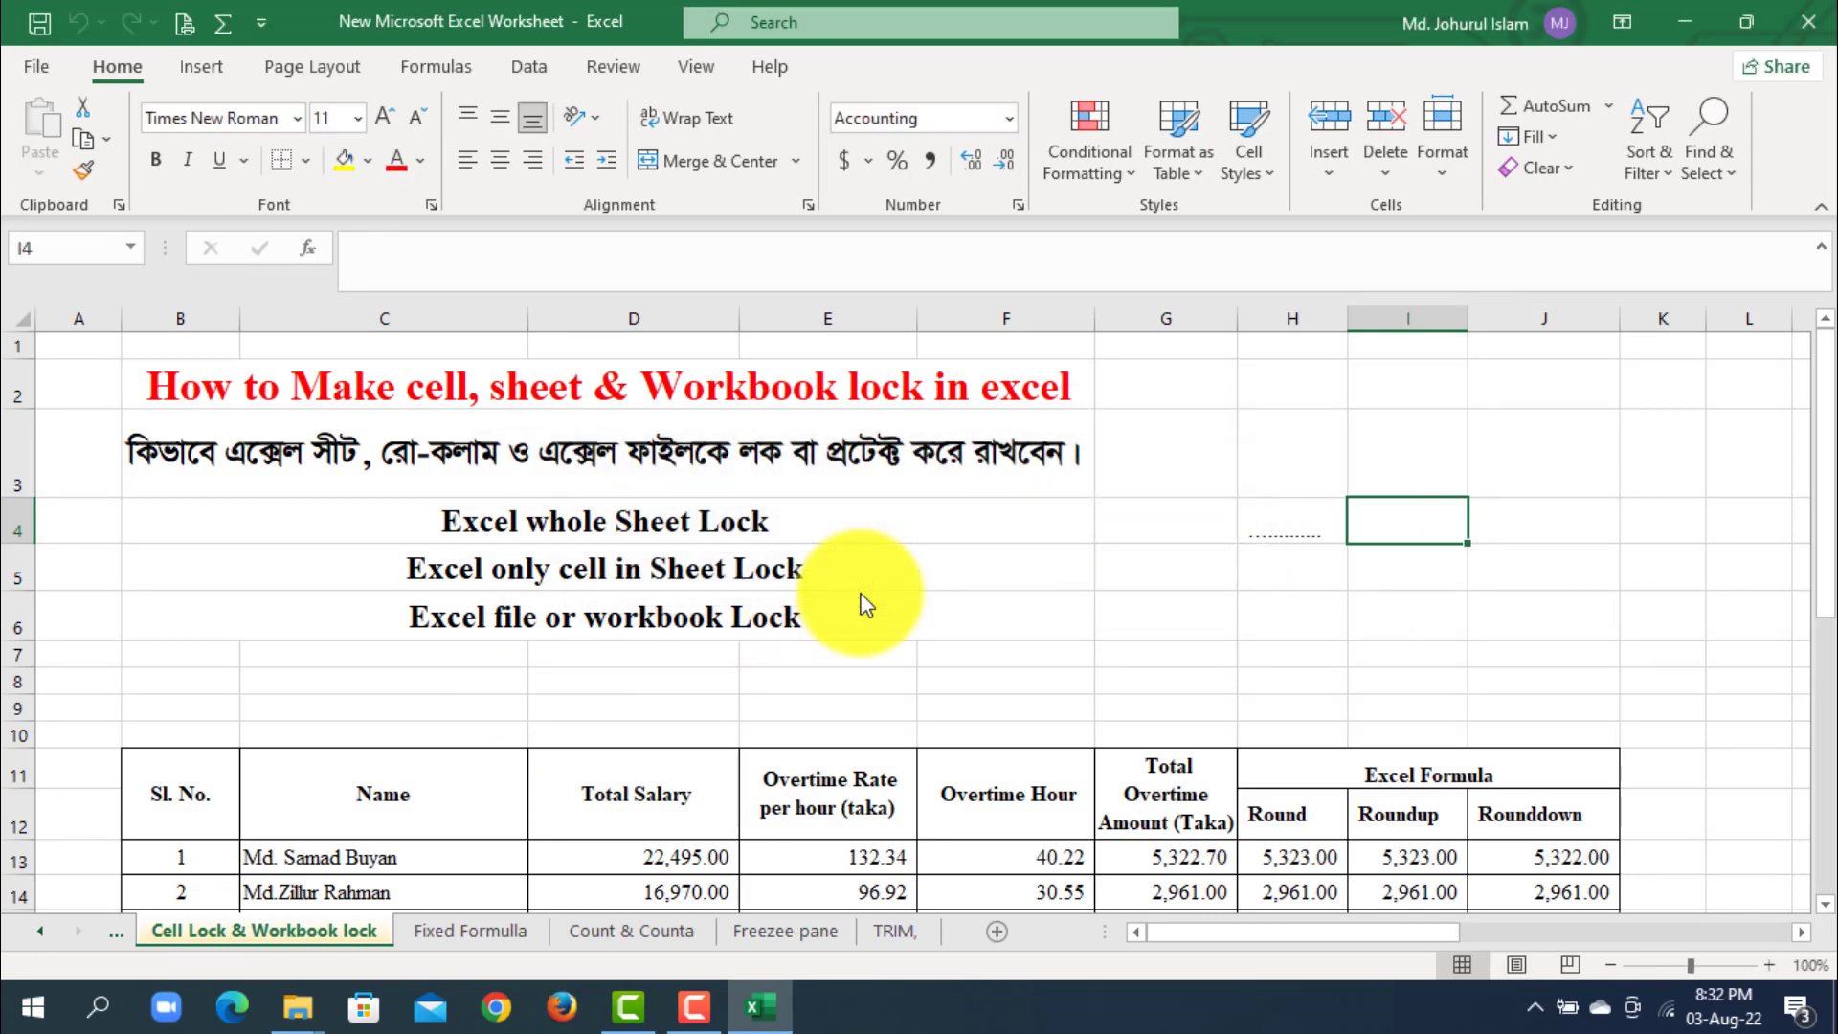
- Select the merged heading cell B4 and save the workbook
click(1058, 521)
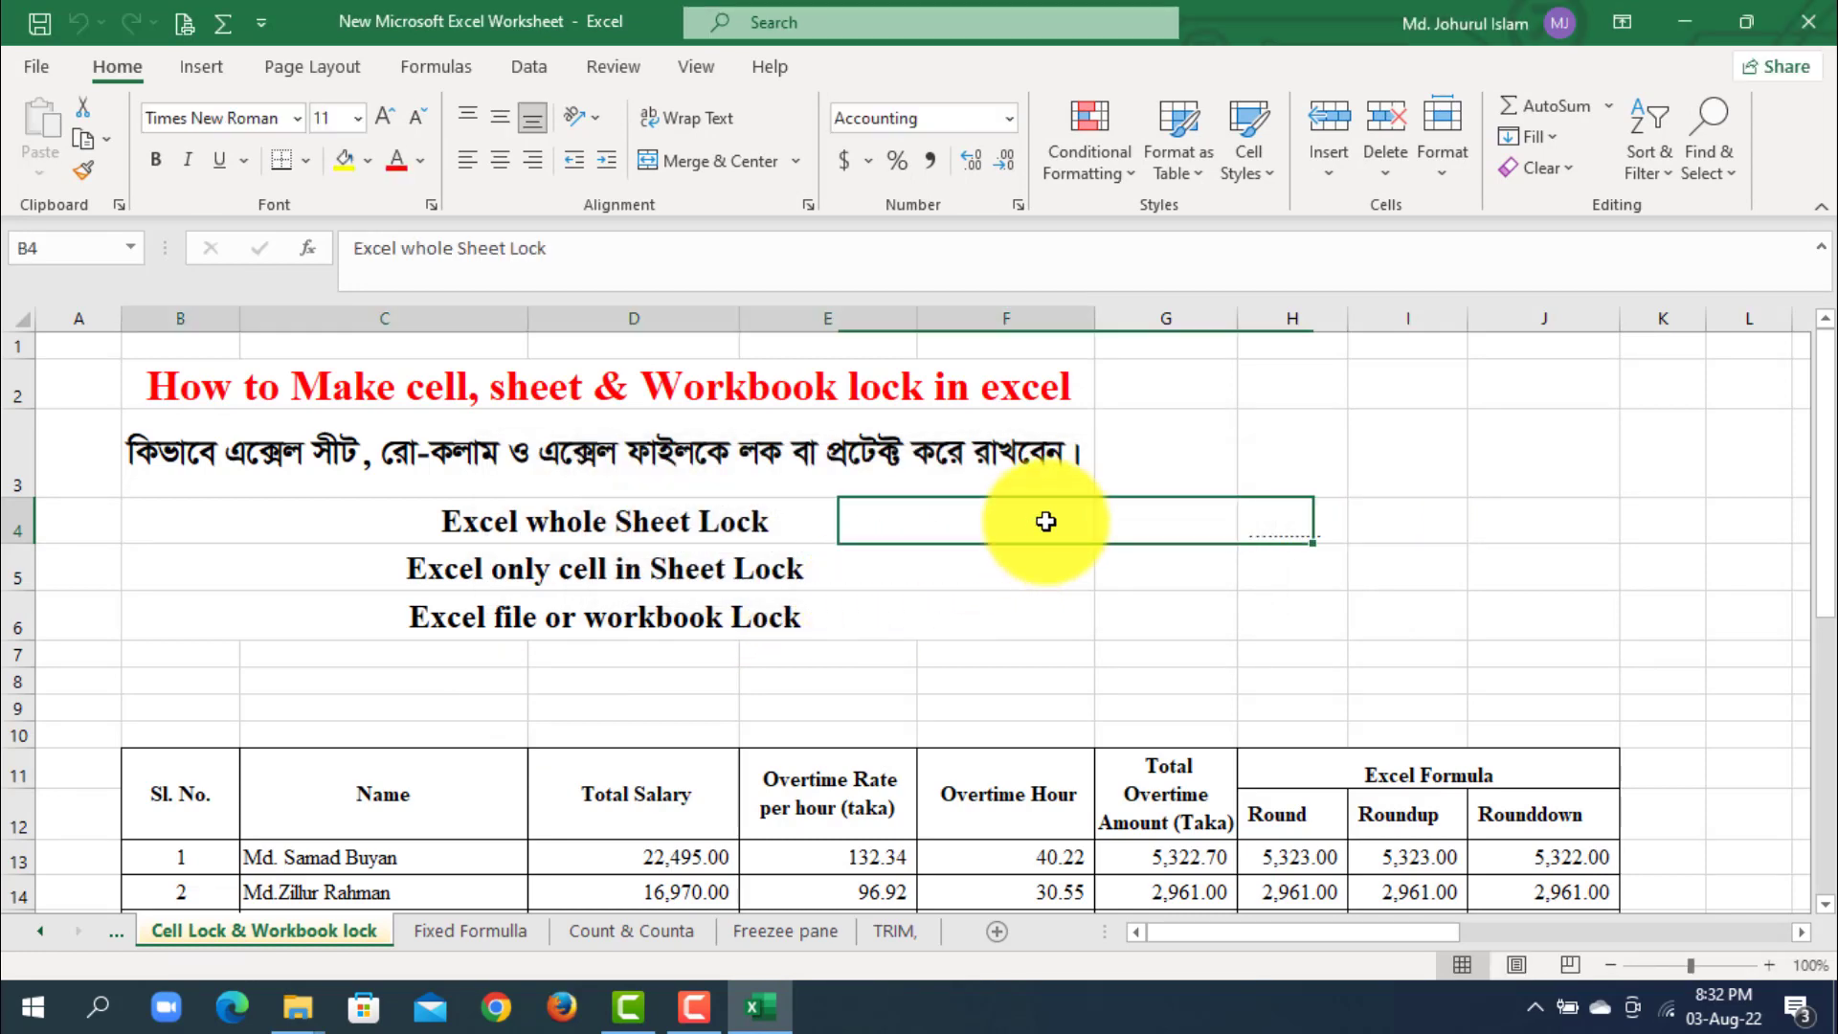
click(38, 23)
click(795, 450)
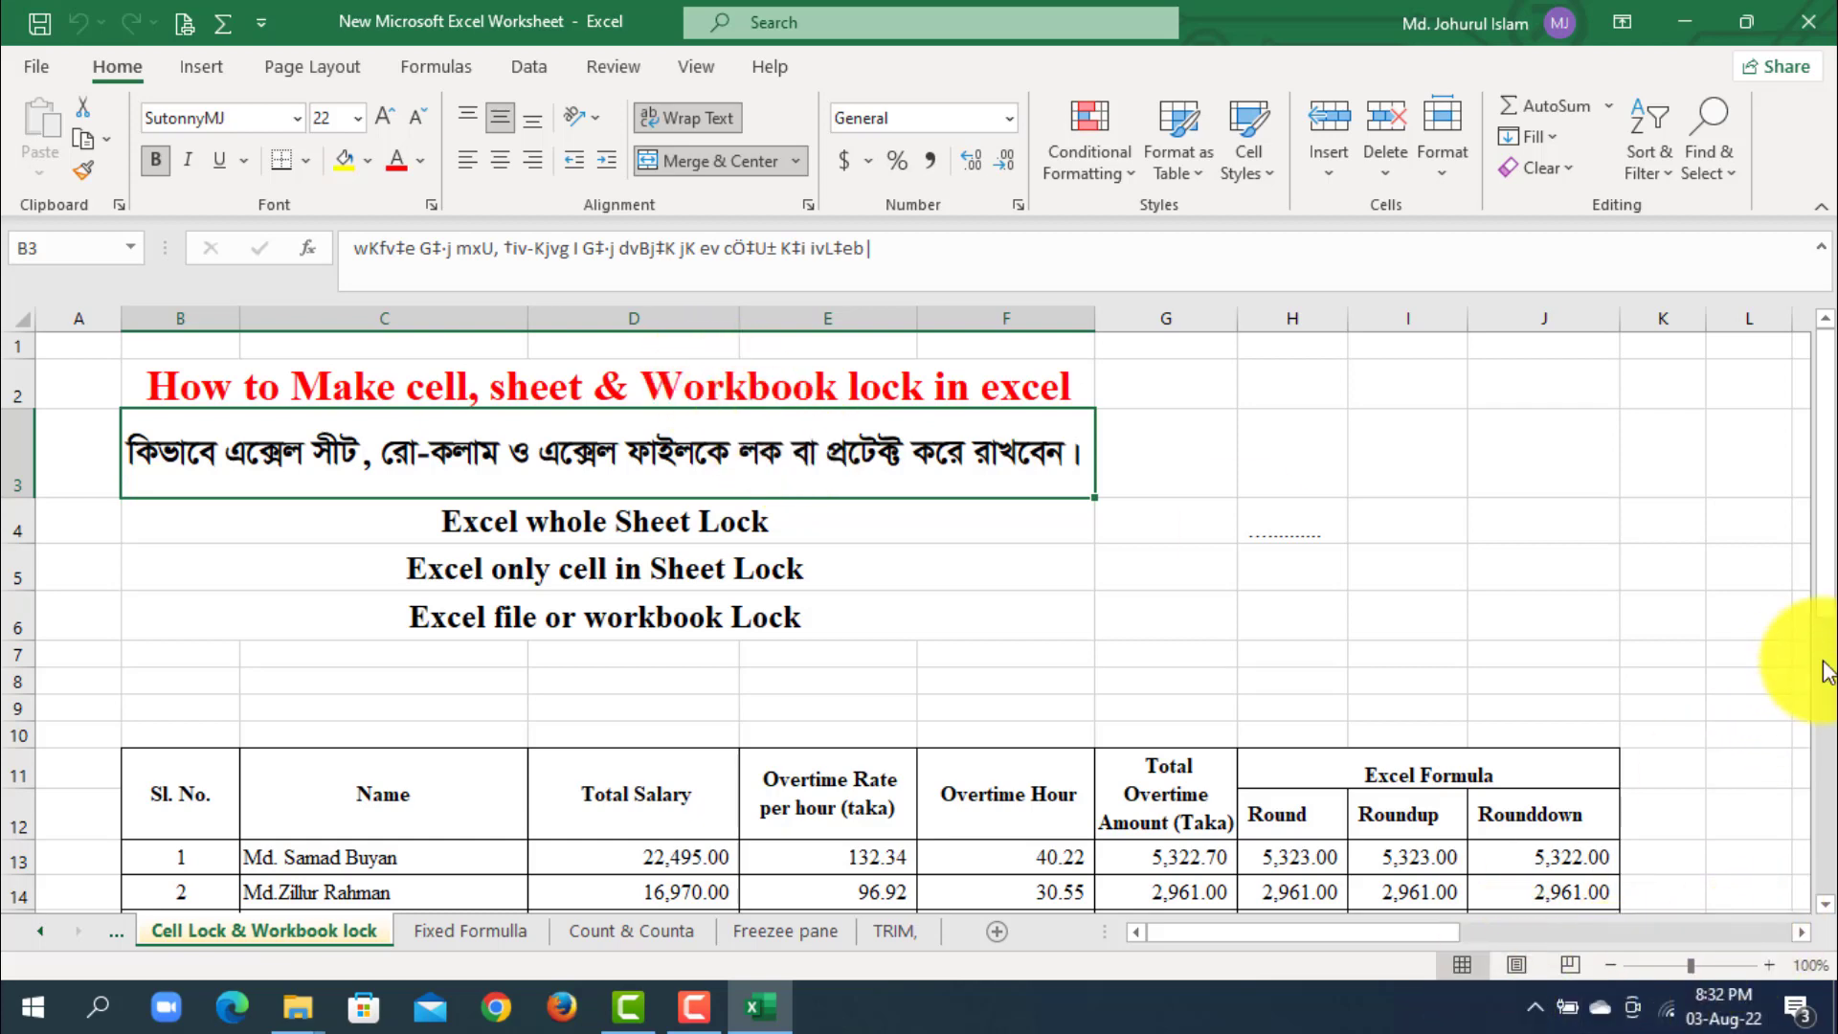
drag(1829, 585, 1829, 613)
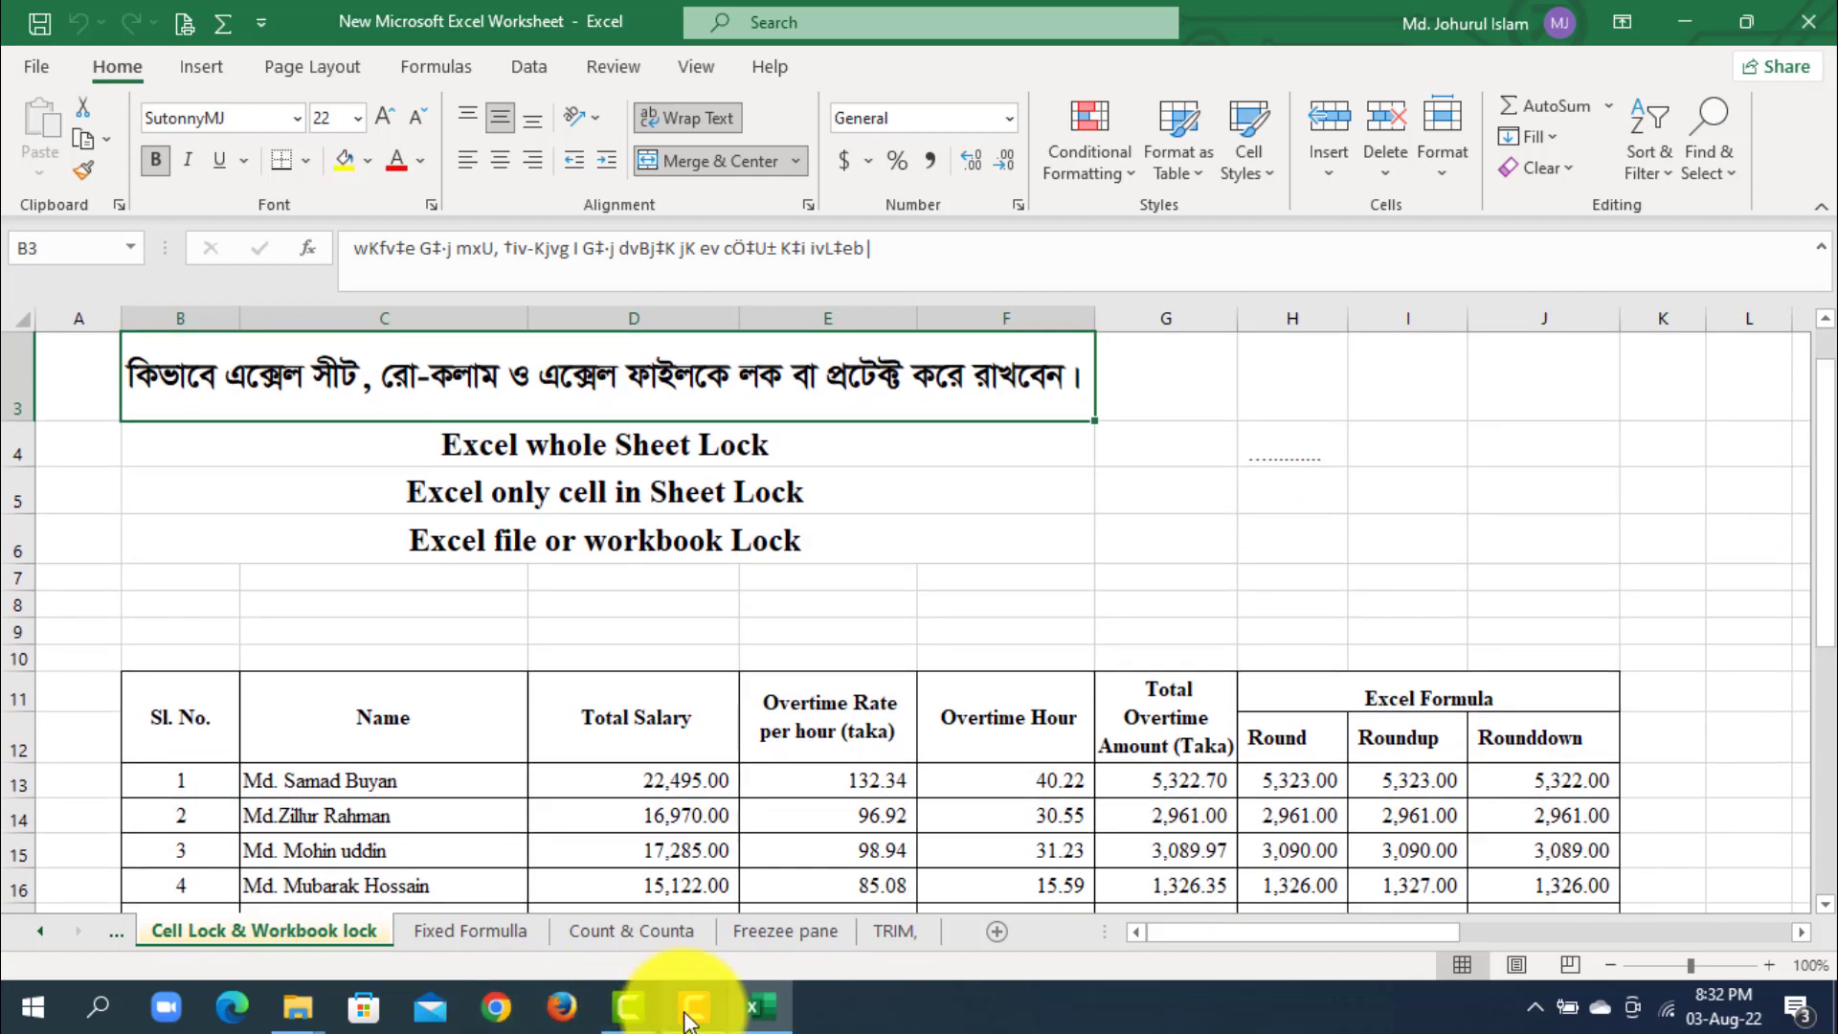